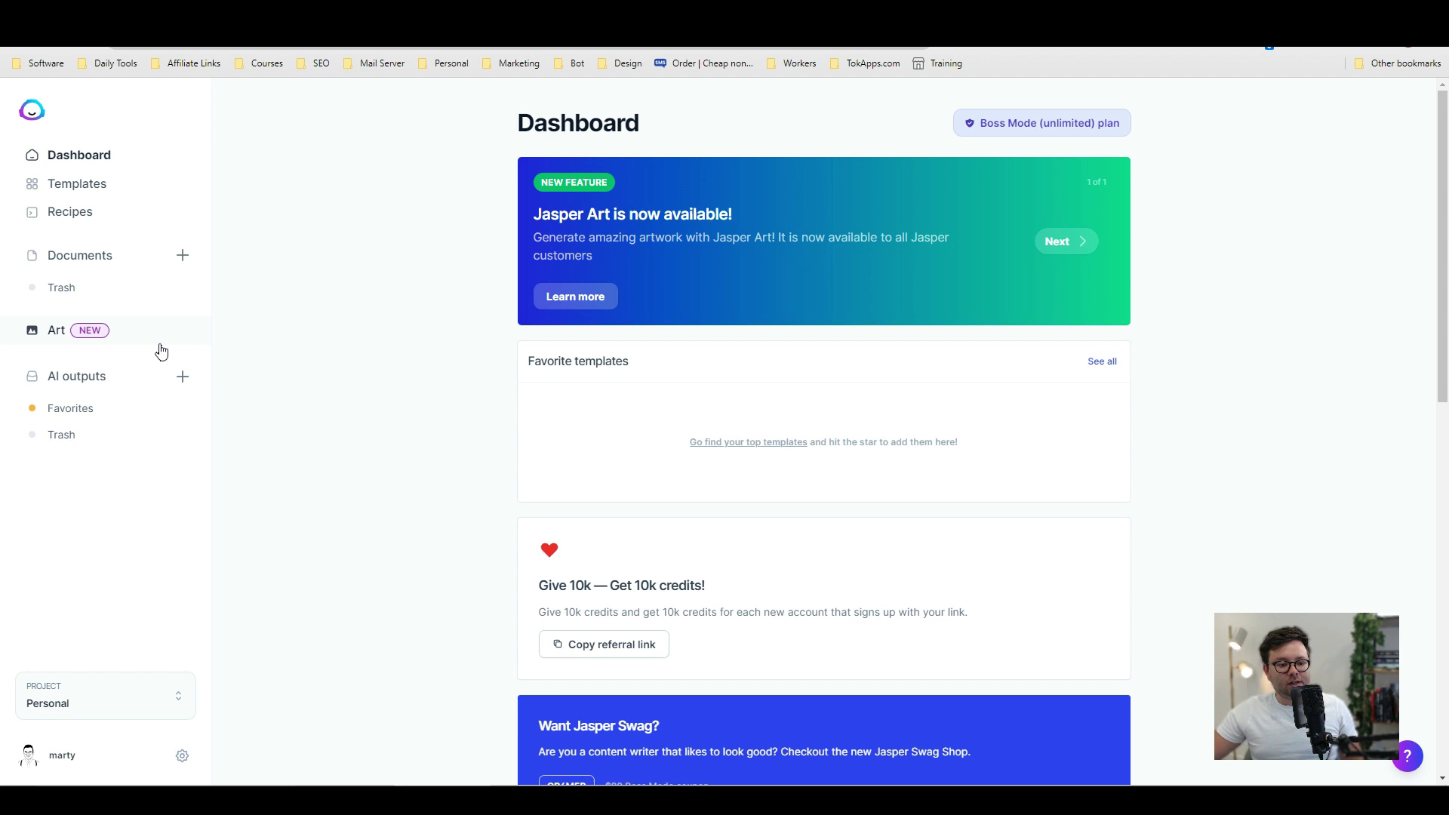
left_click(99, 342)
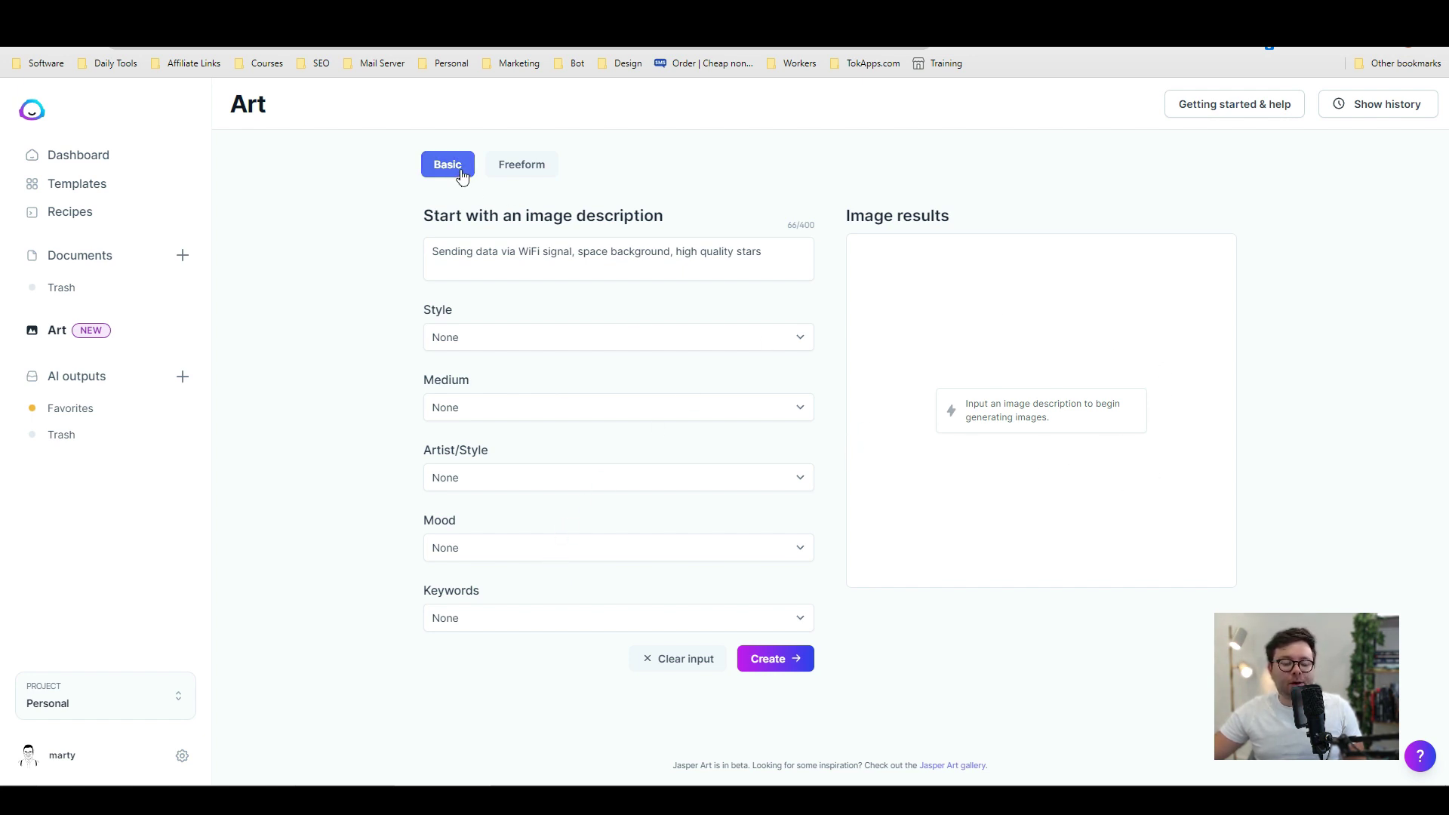
left_click(529, 181)
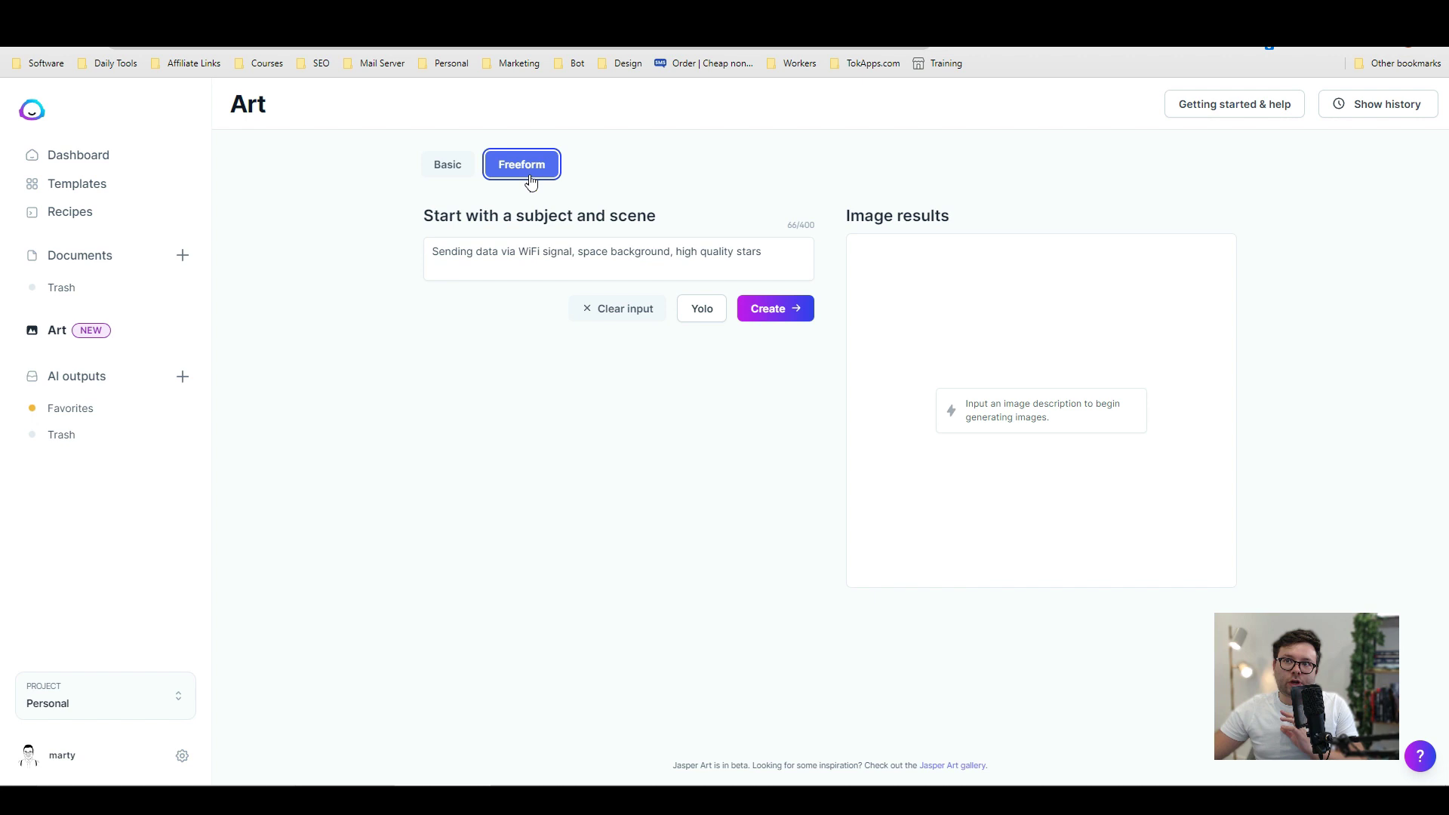
left_click(455, 168)
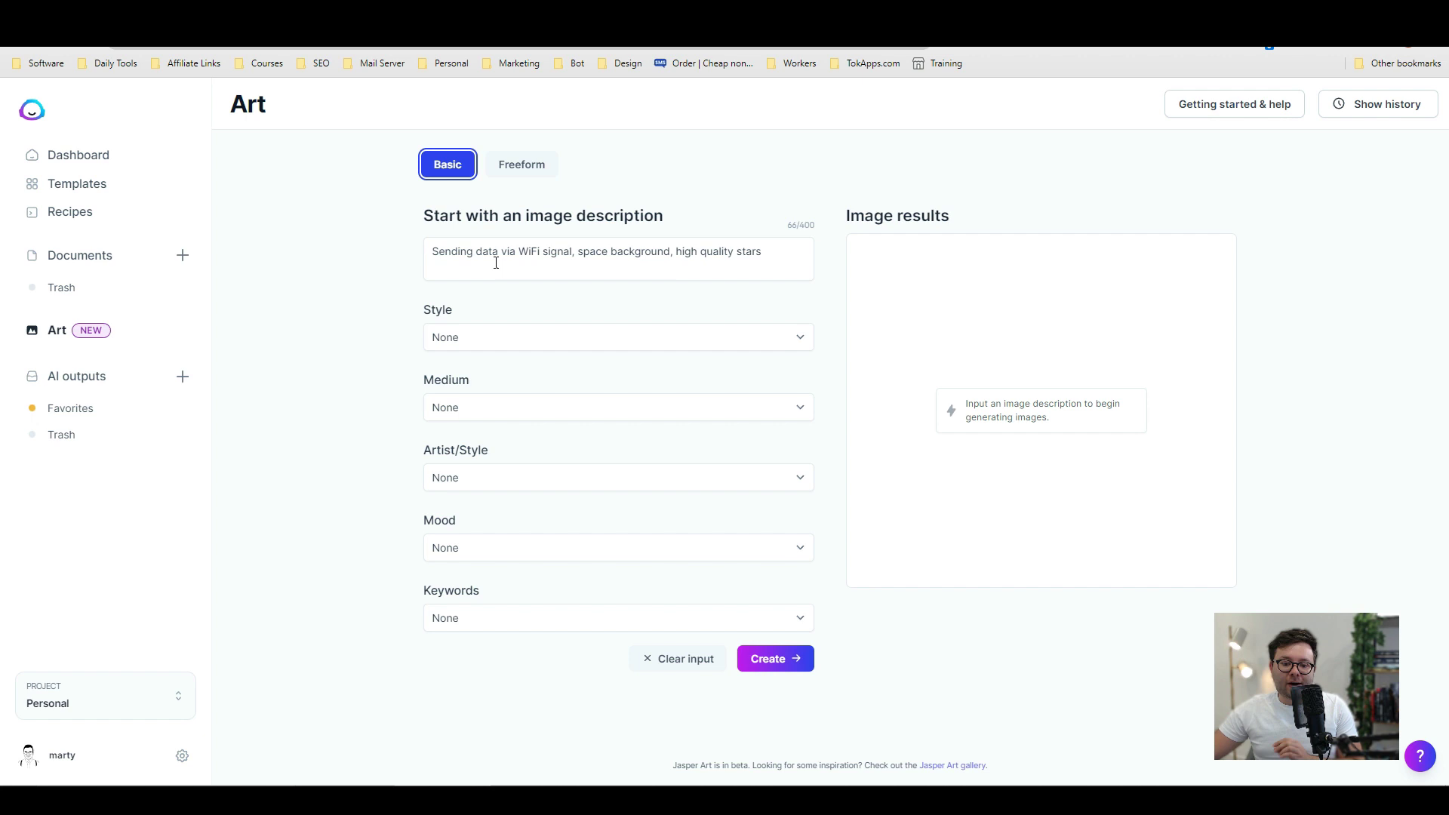
left_click_drag(576, 257, 728, 259)
left_click(734, 265)
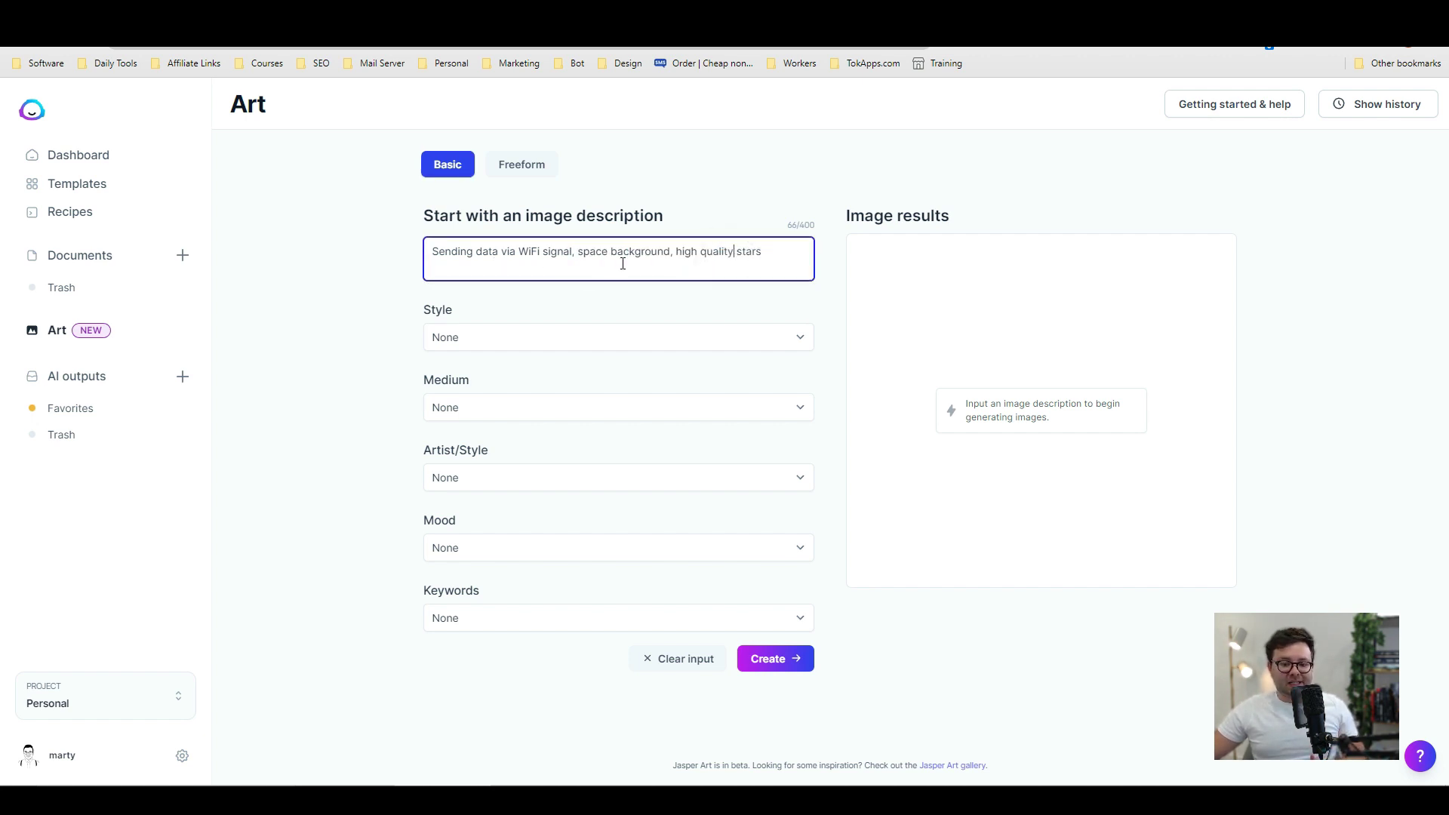
left_click(589, 259)
key("ctrl+a")
left_click(437, 255)
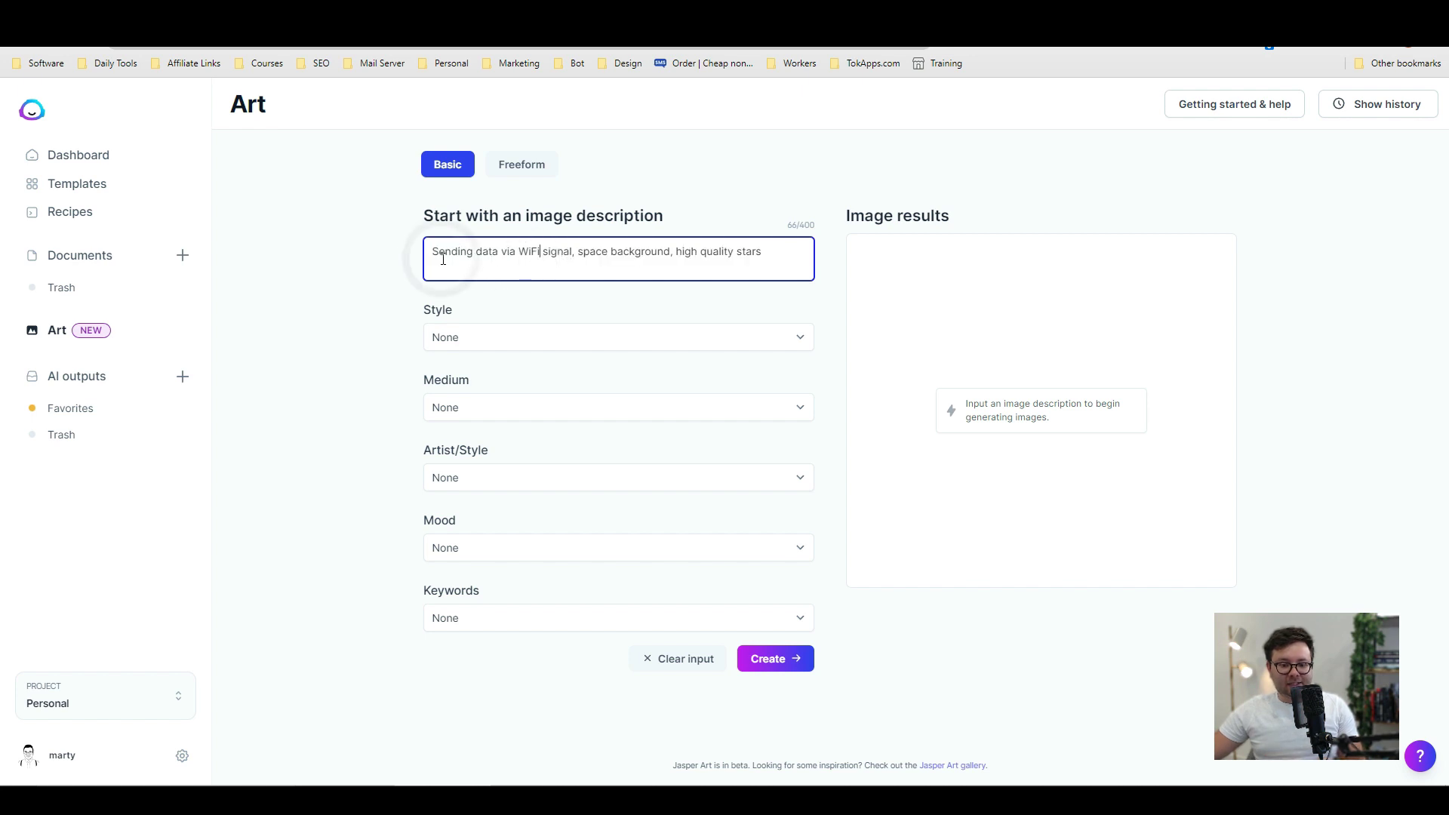
left_click(436, 254)
left_click_drag(436, 255, 461, 256)
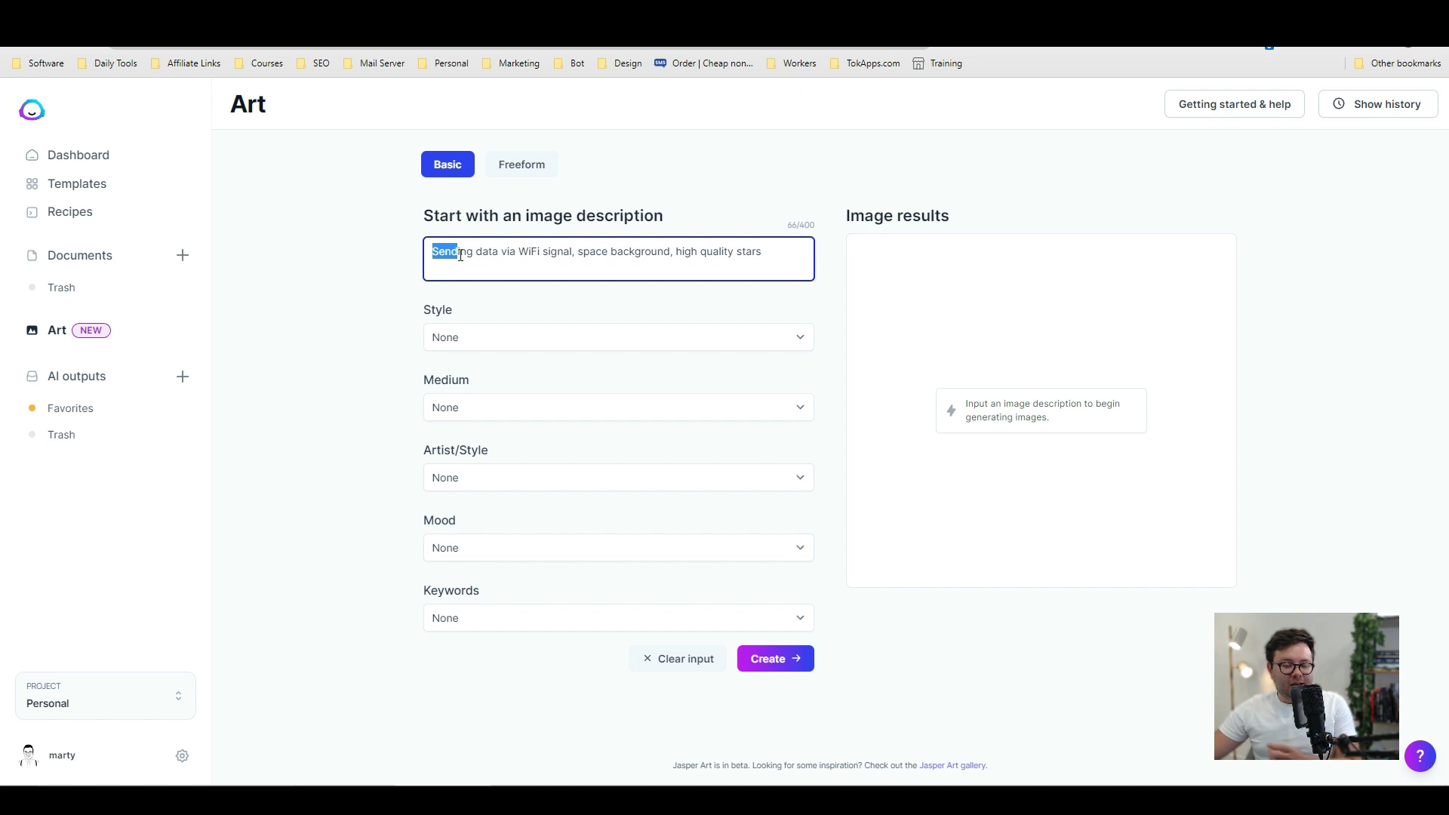
left_click(461, 255)
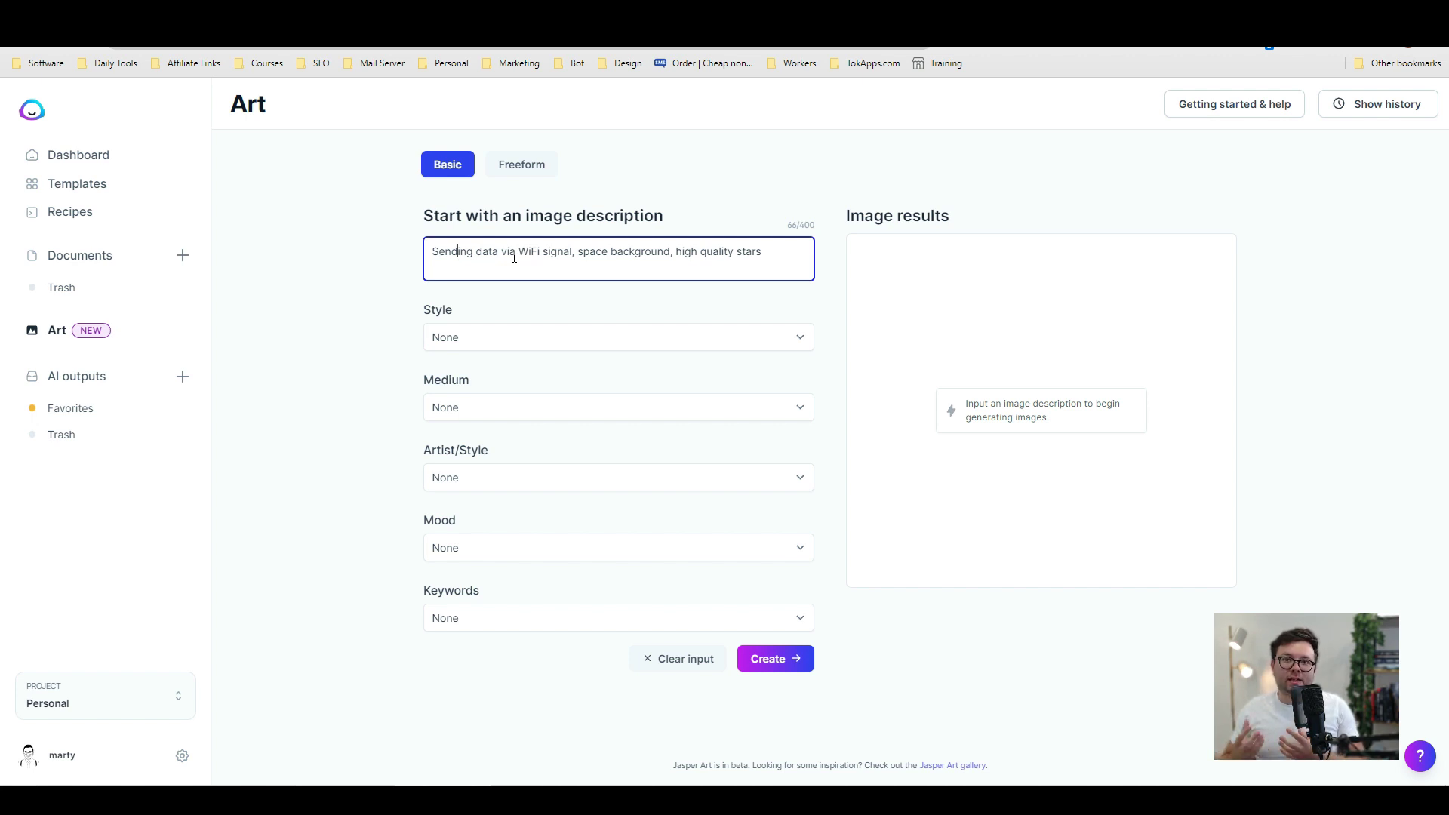
left_click(519, 337)
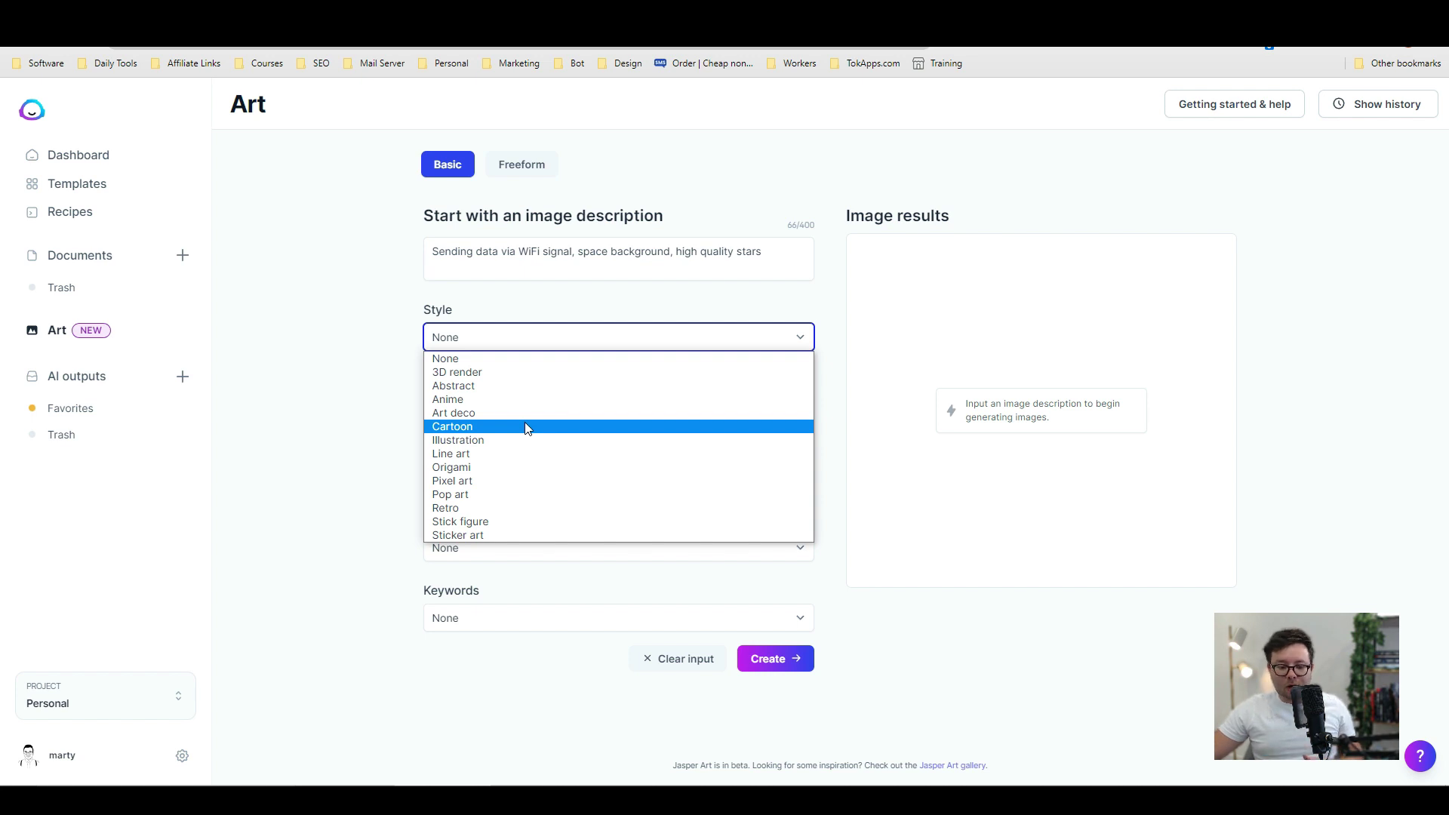
left_click(483, 418)
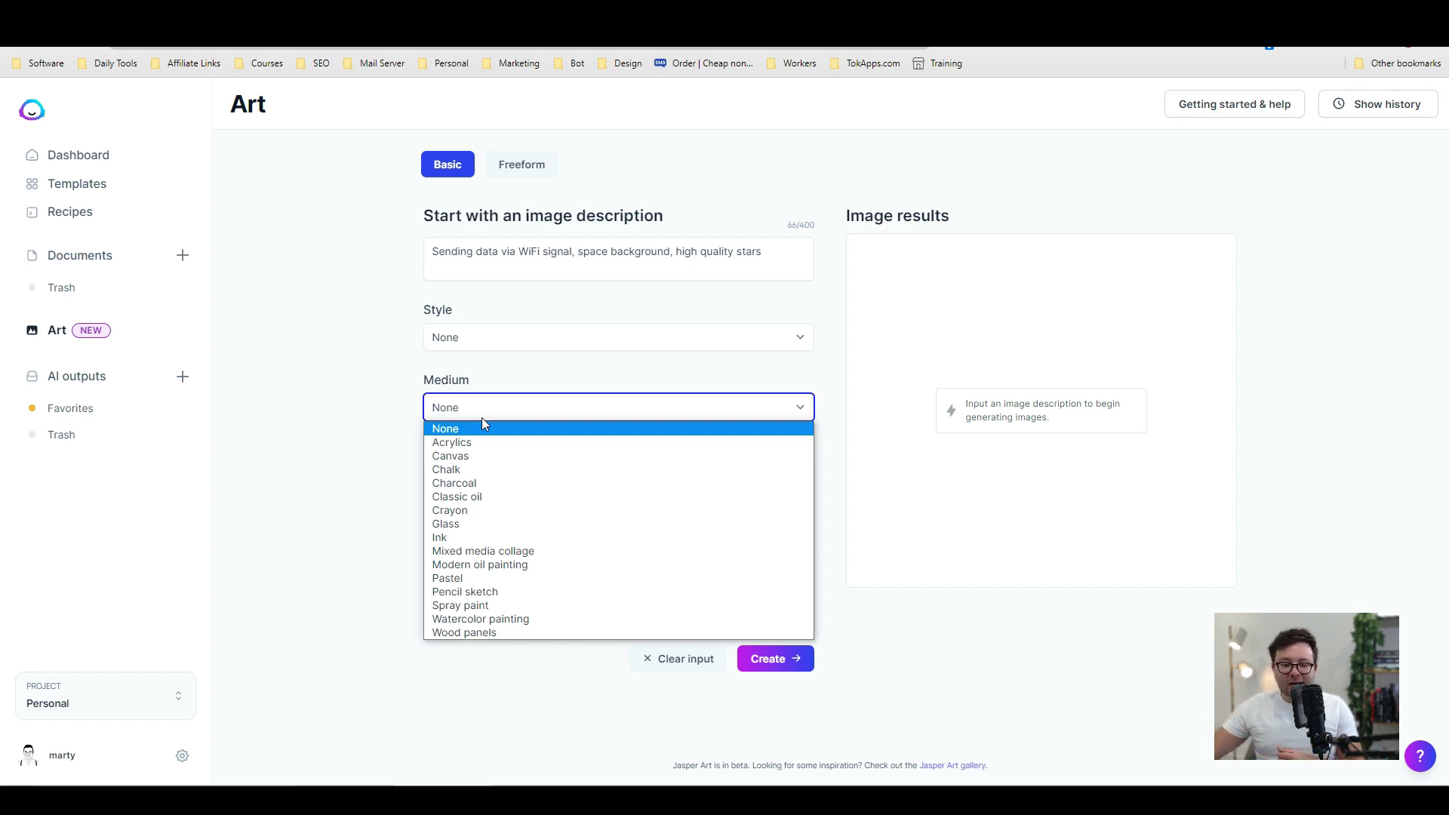
left_click(482, 420)
left_click(528, 483)
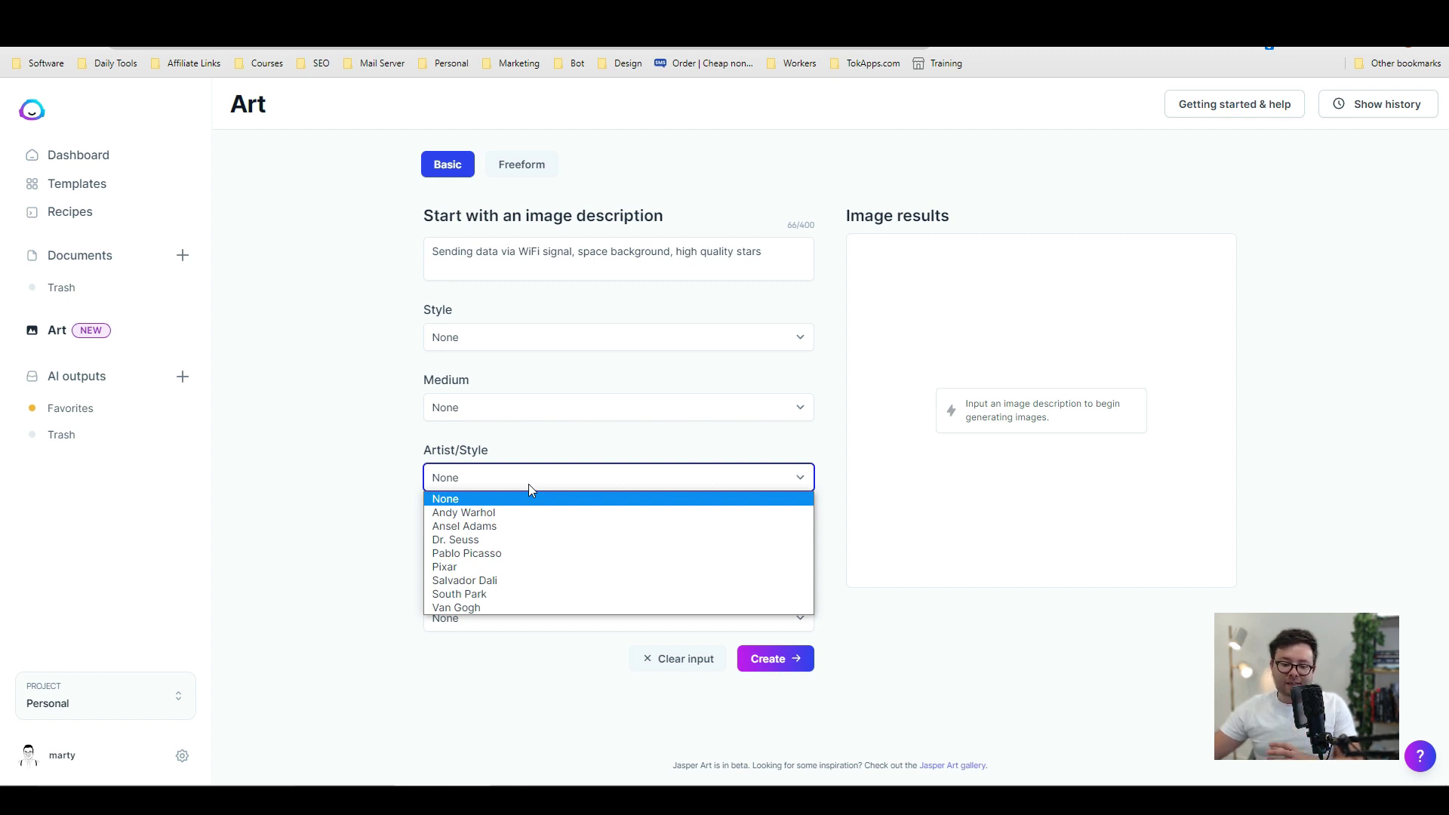
left_click(528, 483)
left_click(503, 559)
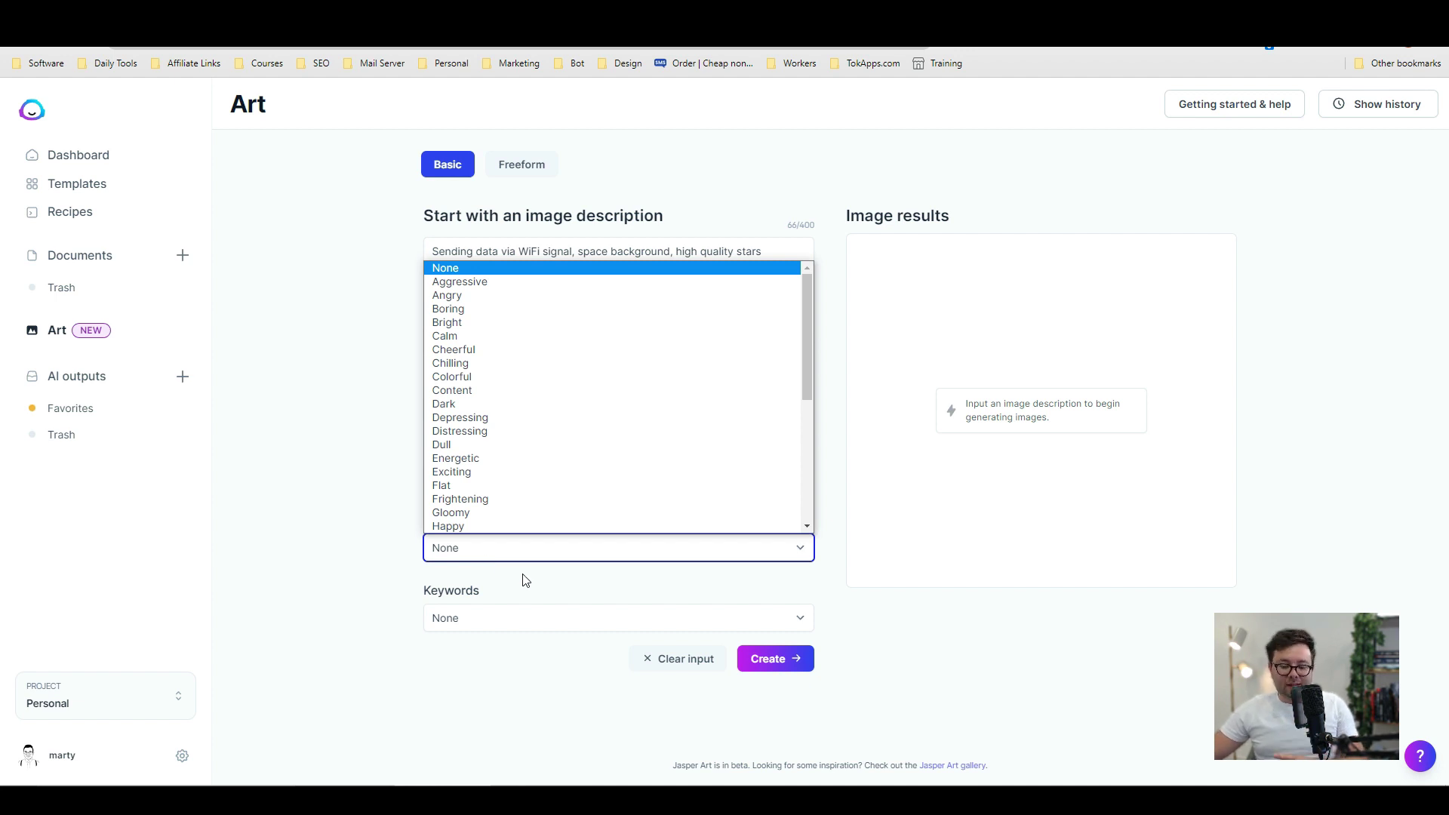
left_click(464, 608)
left_click(507, 616)
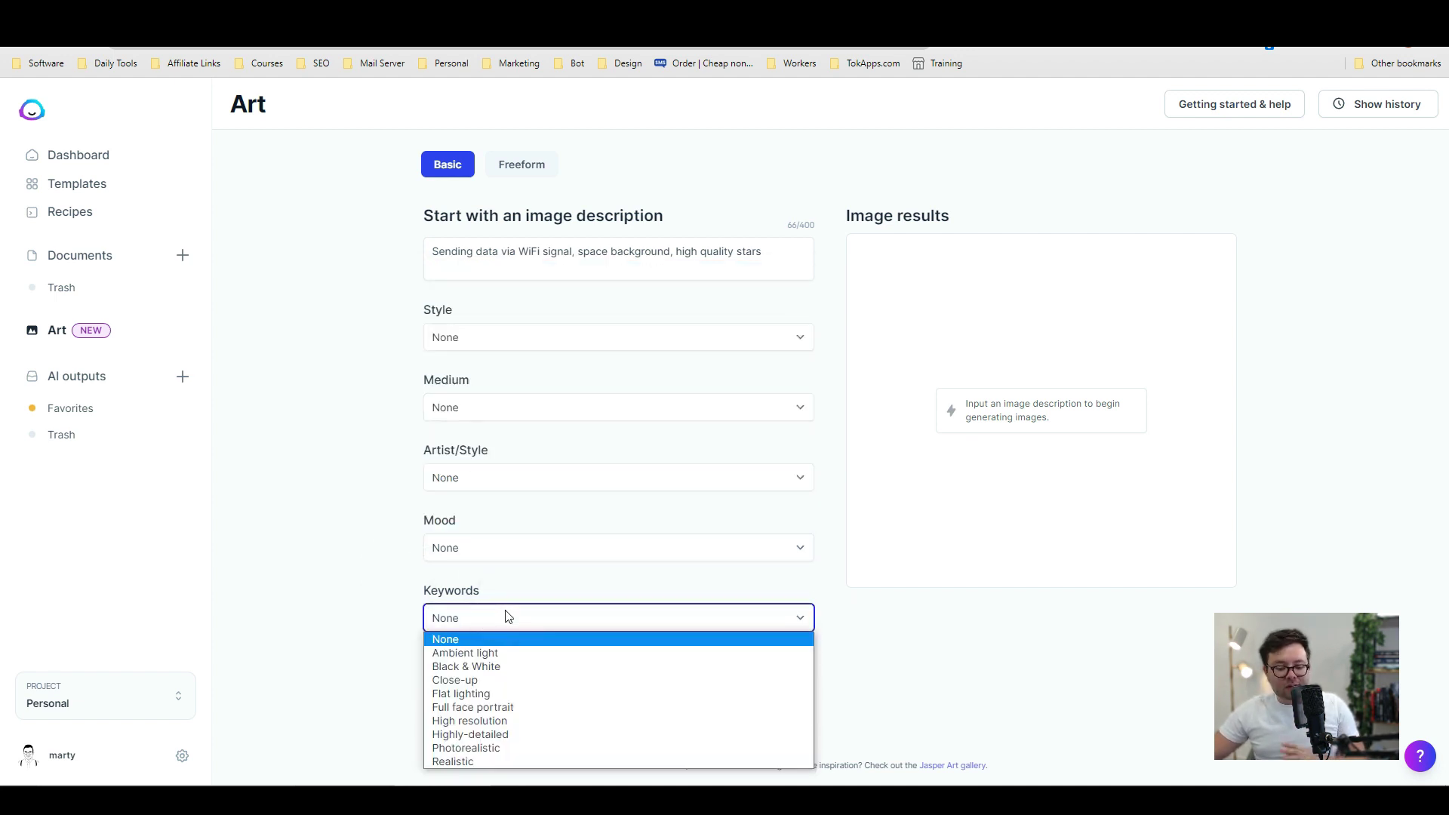
left_click(507, 615)
left_click(513, 619)
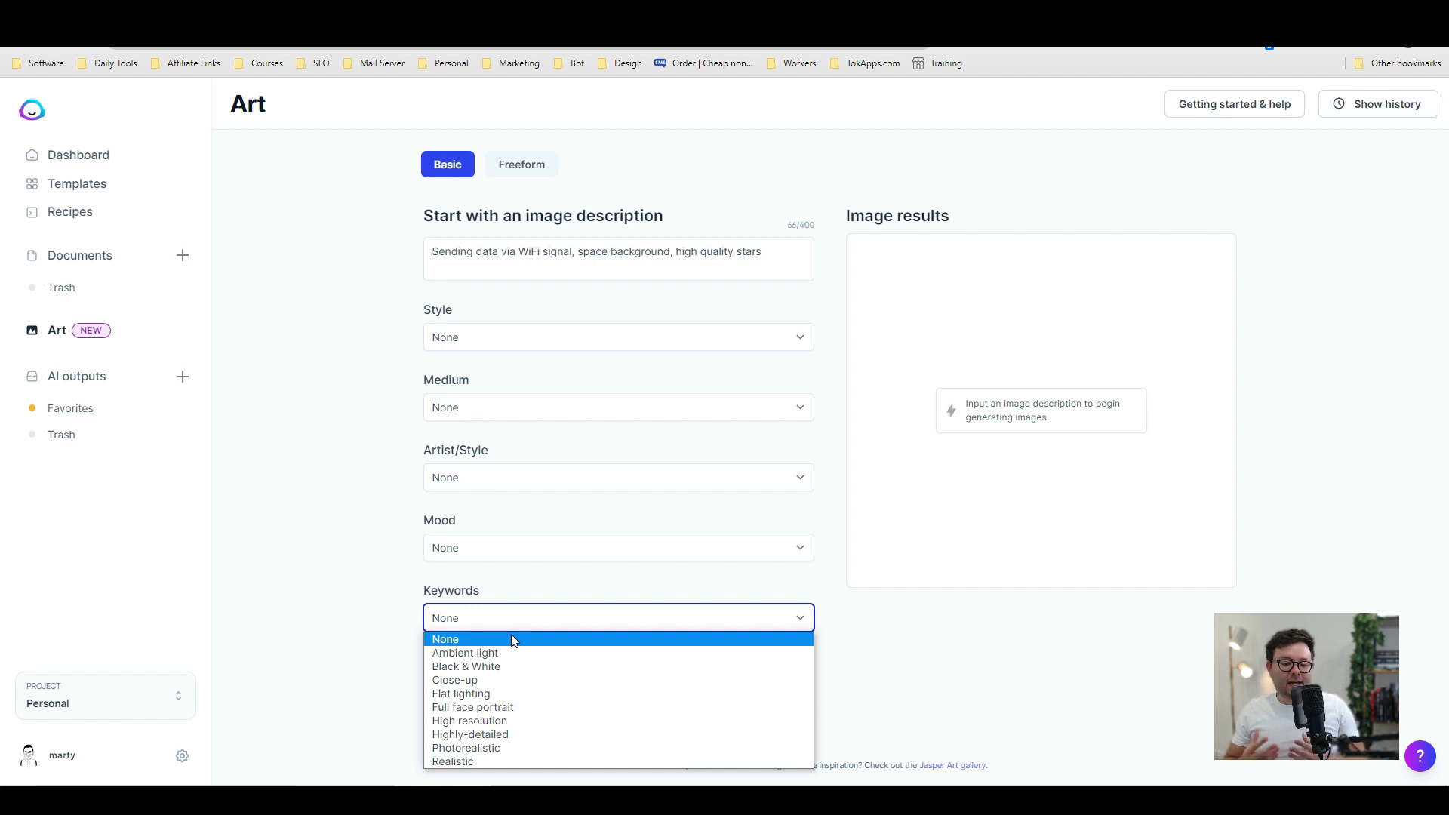
left_click(625, 242)
Replace the description with 'A pirate fighting a skeleton, swords, boat, night, fire'
triple_click(625, 242)
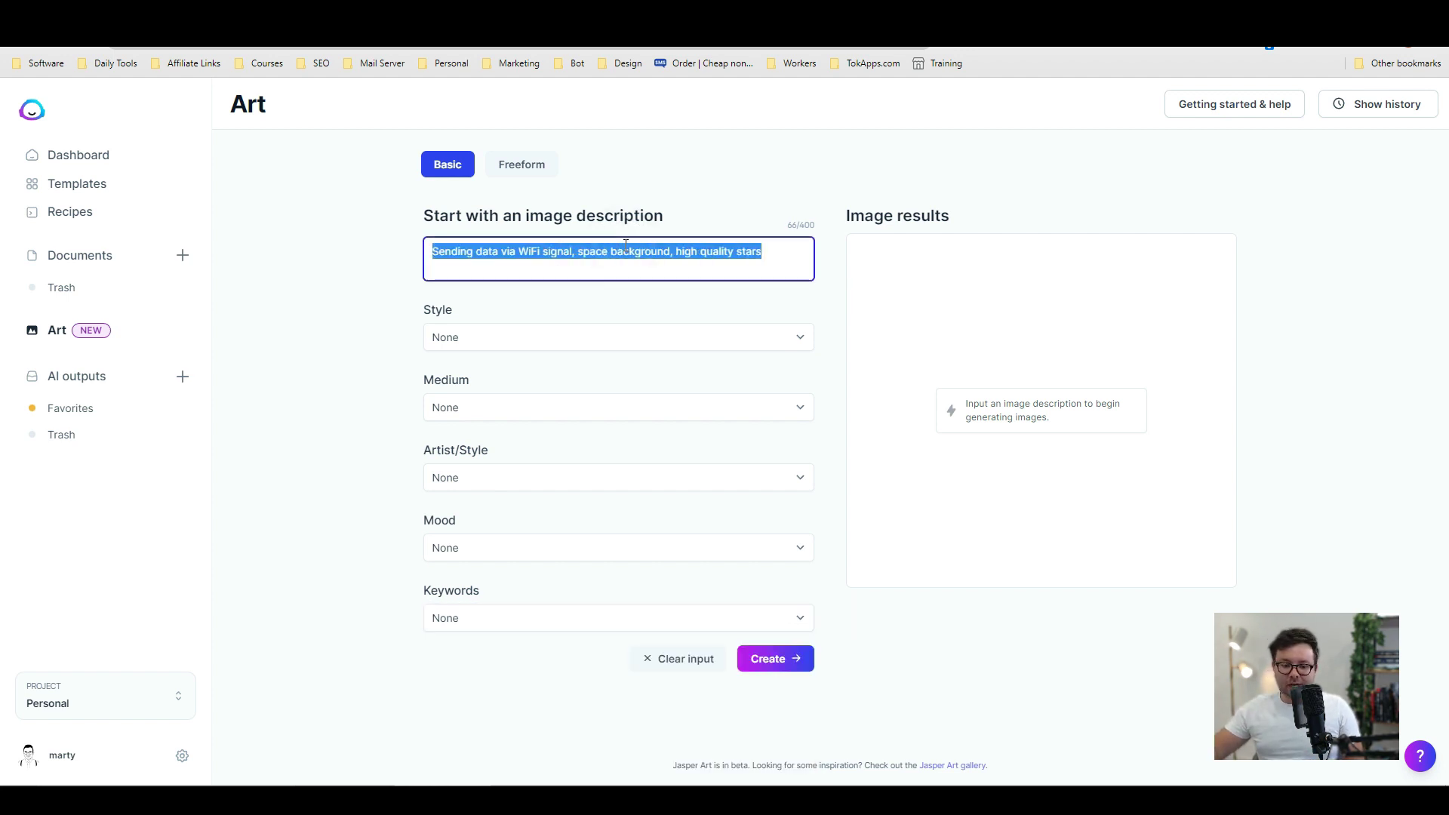
key("BackSpace")
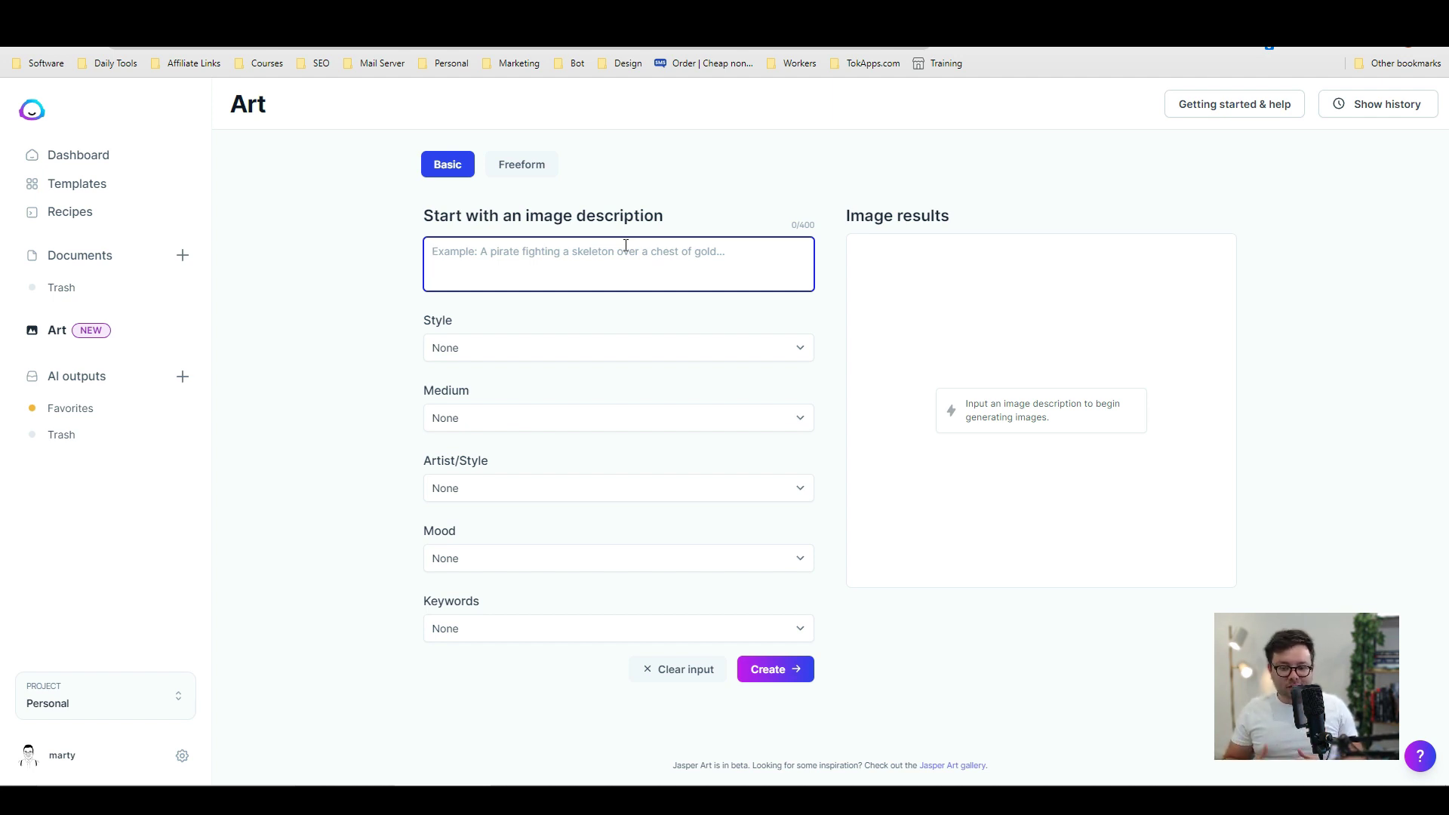
type("A pirate ")
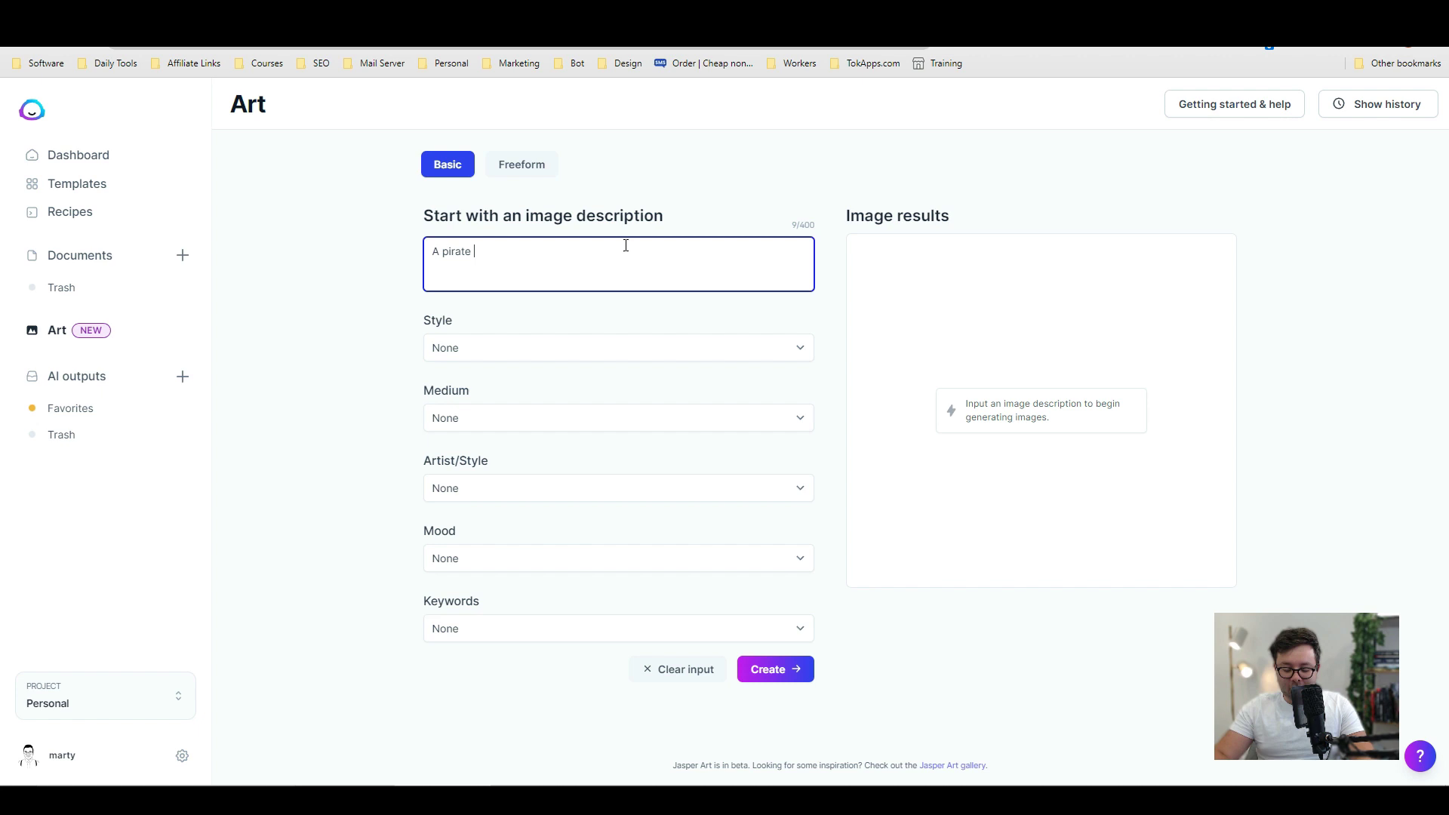
type("fighting a ")
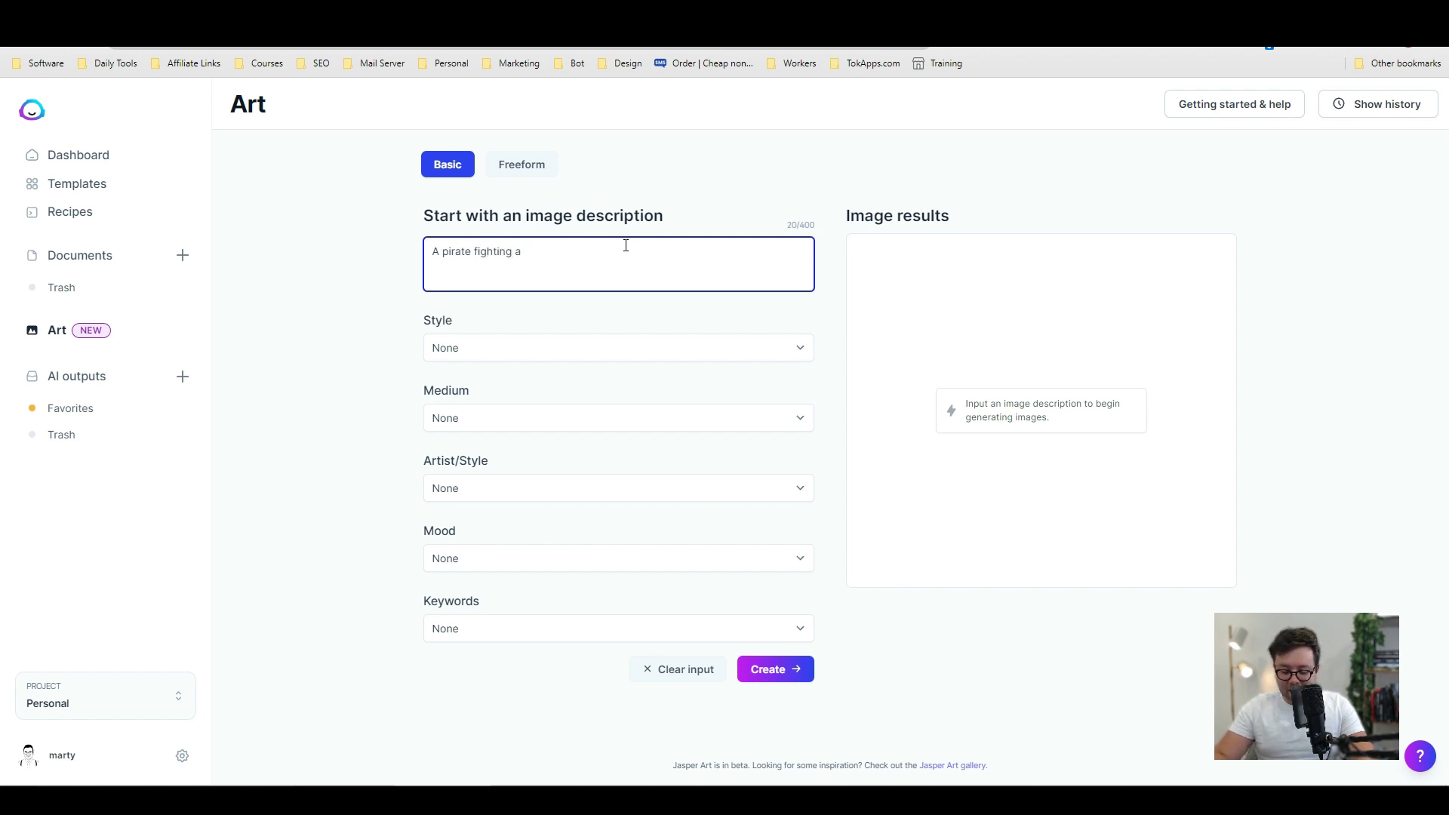
type("skeleton")
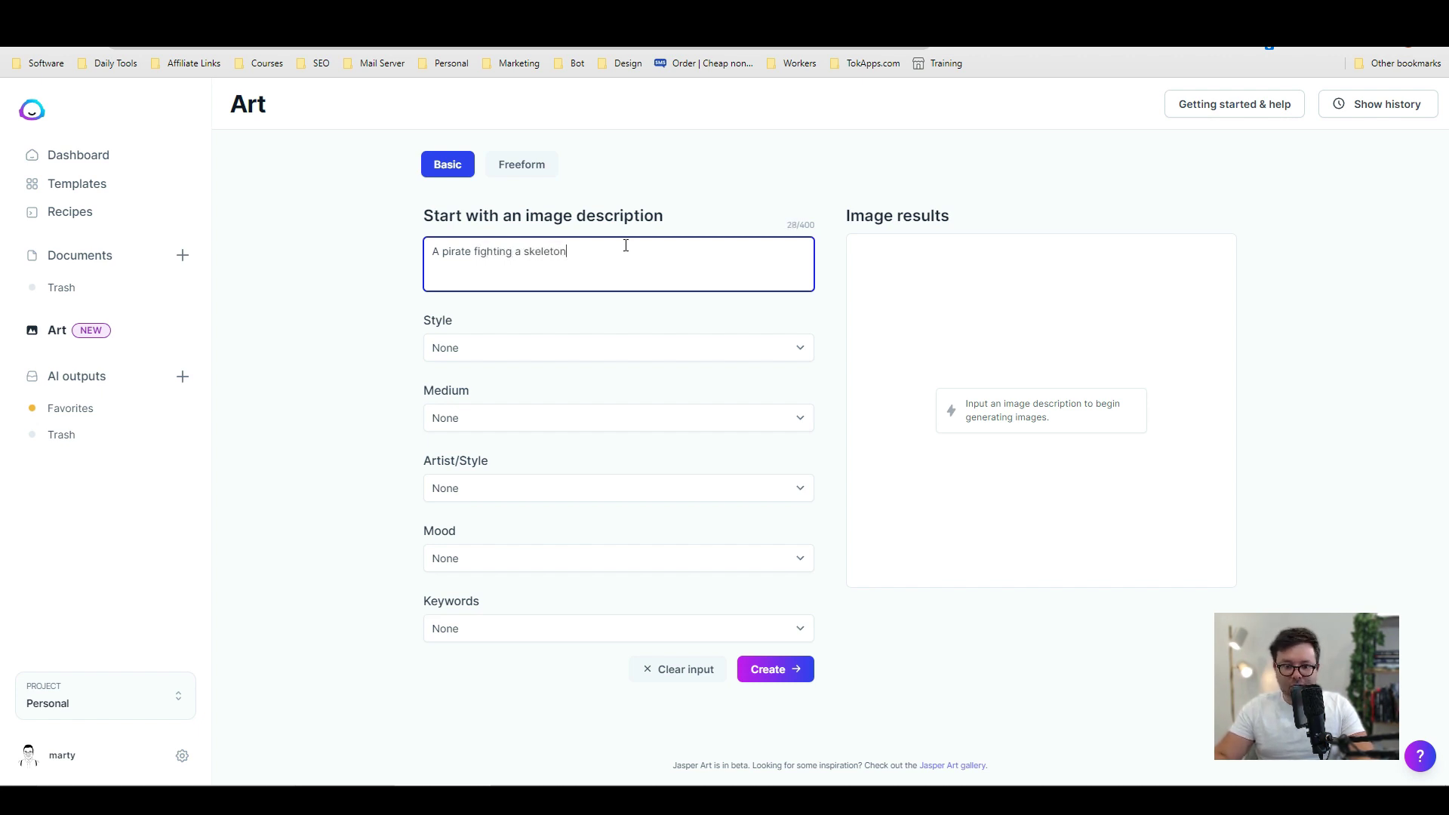
type(", swords")
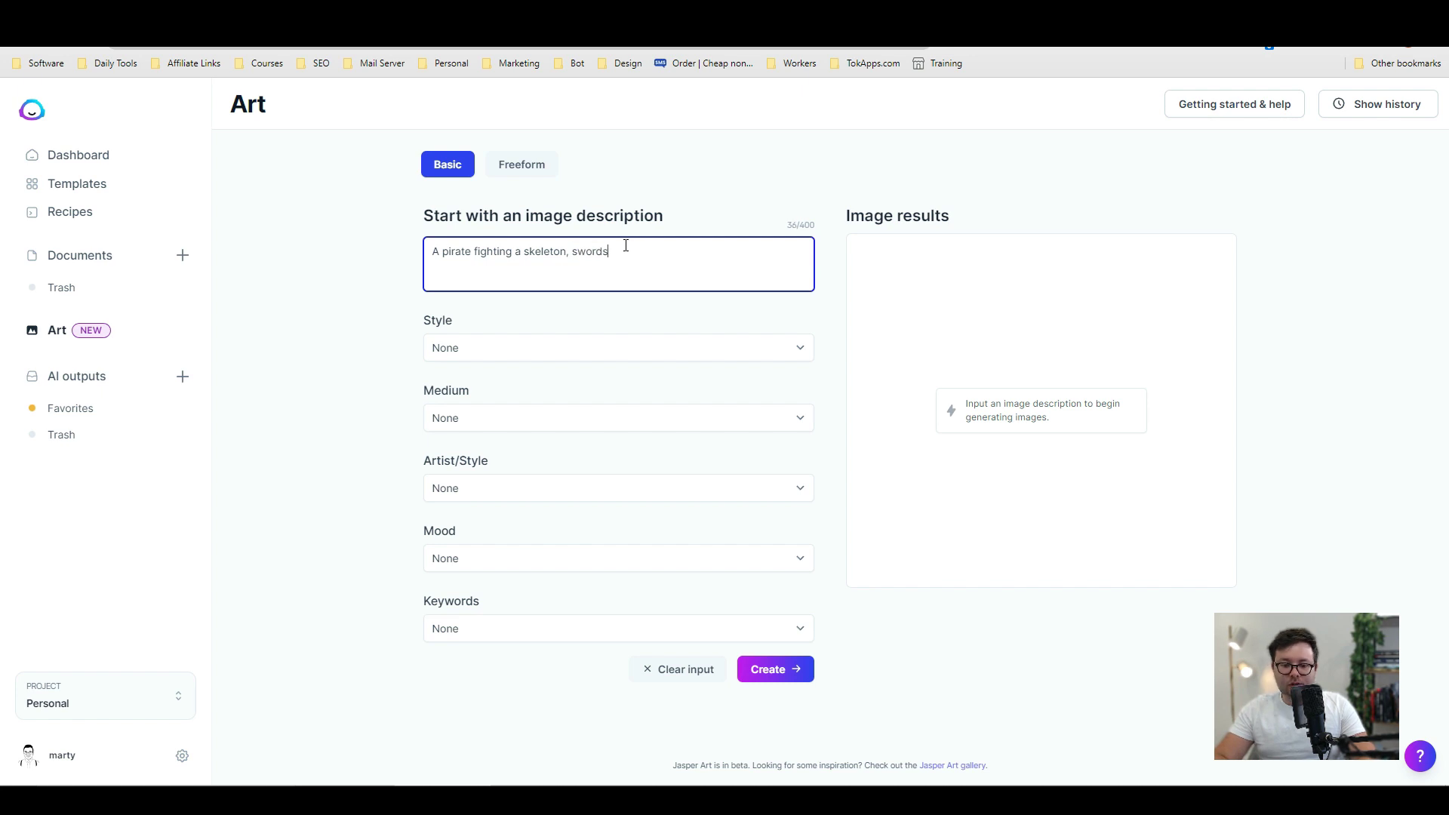
type(", b")
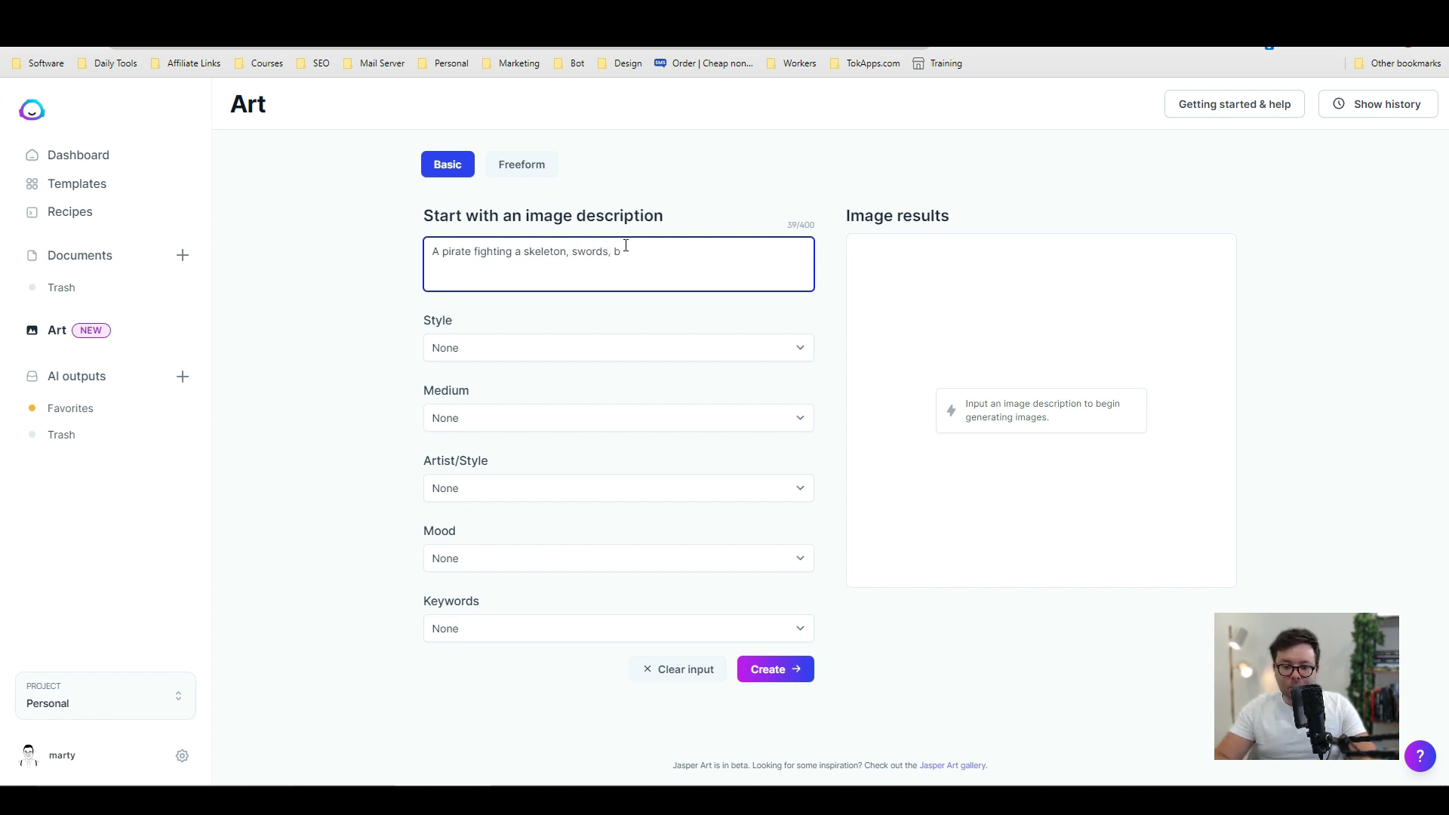
type("oat, night")
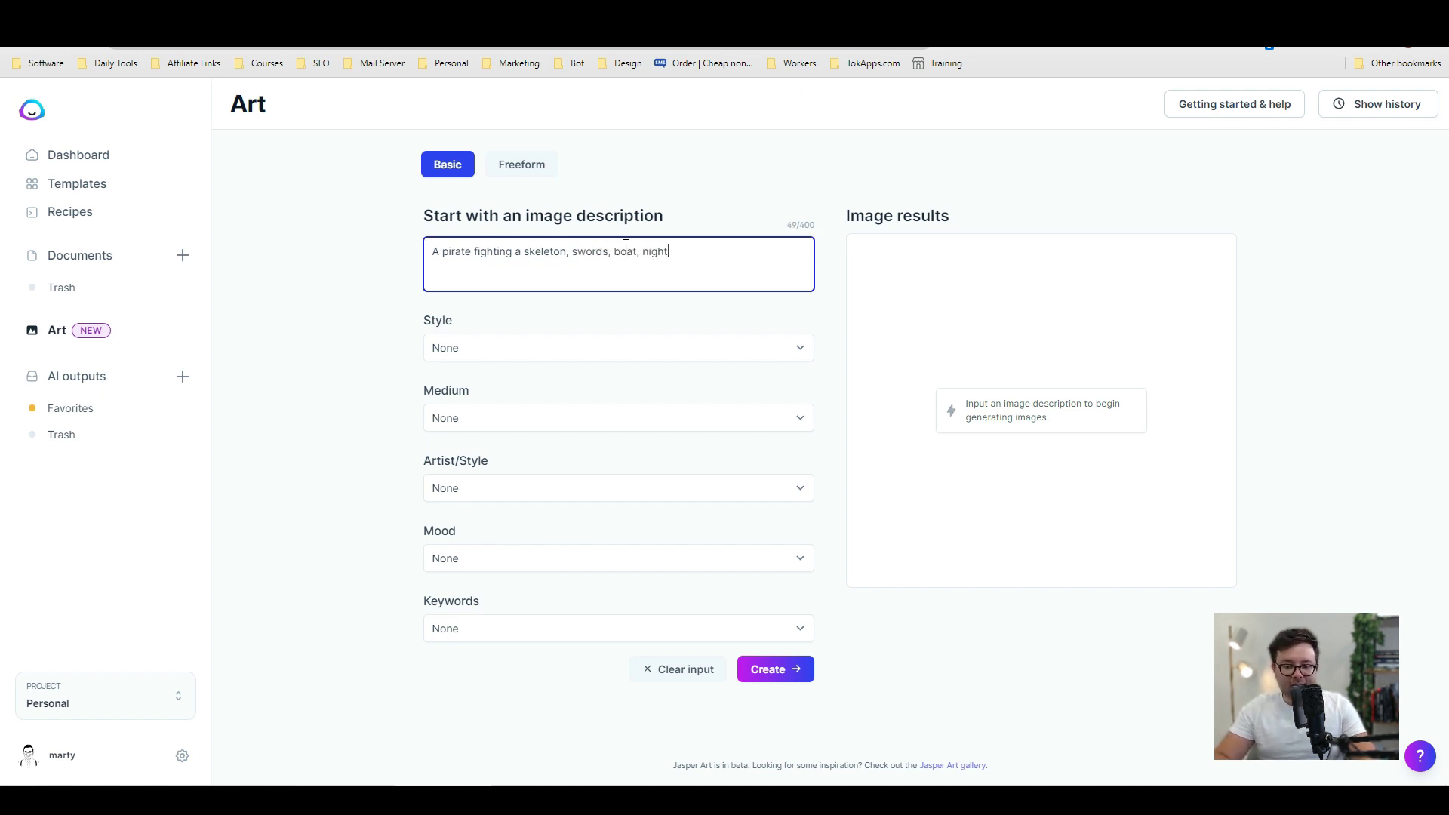
type(", fire, water")
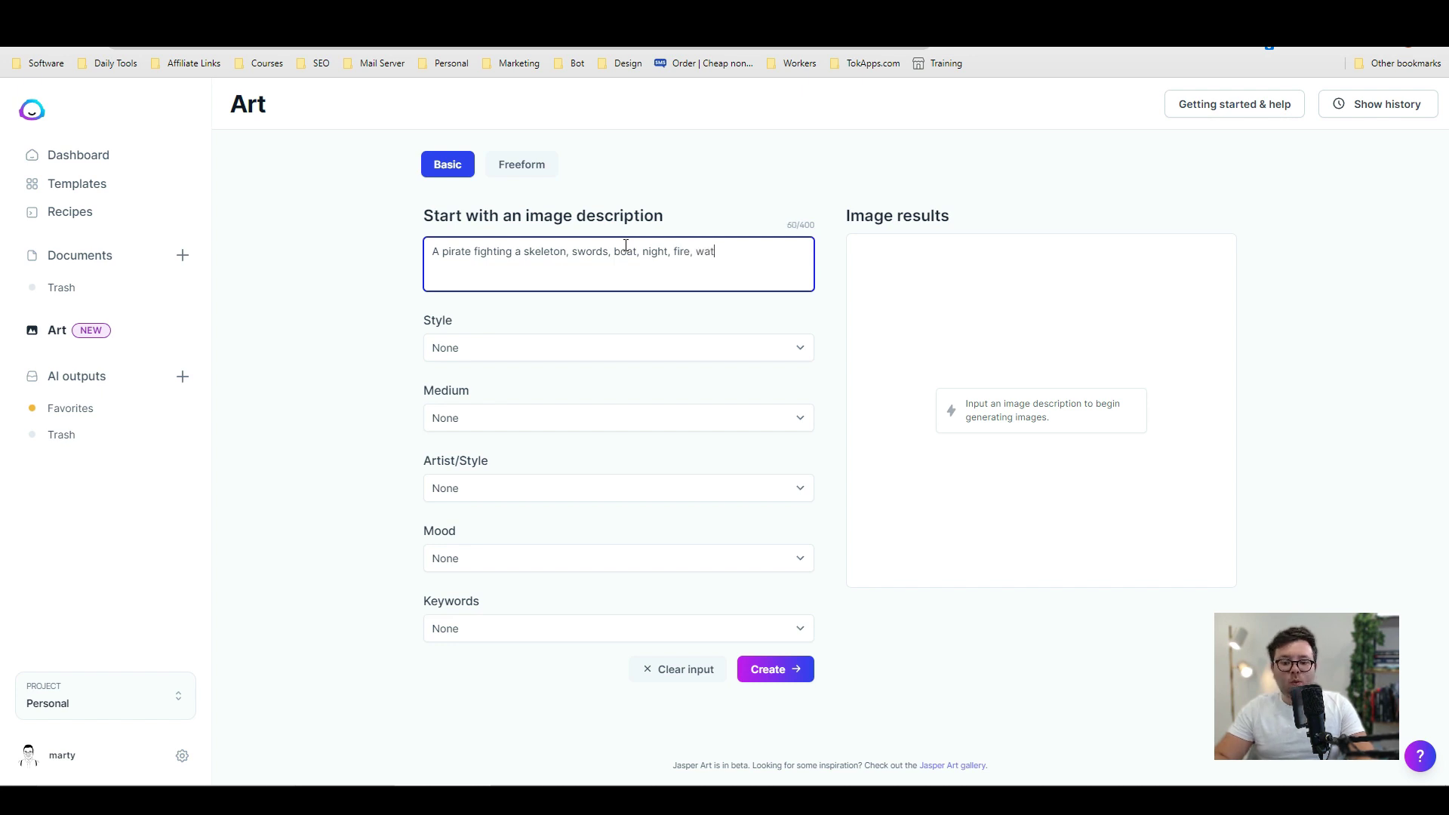
key("BackSpace")
key("BackSpace")
key("BackSpace")
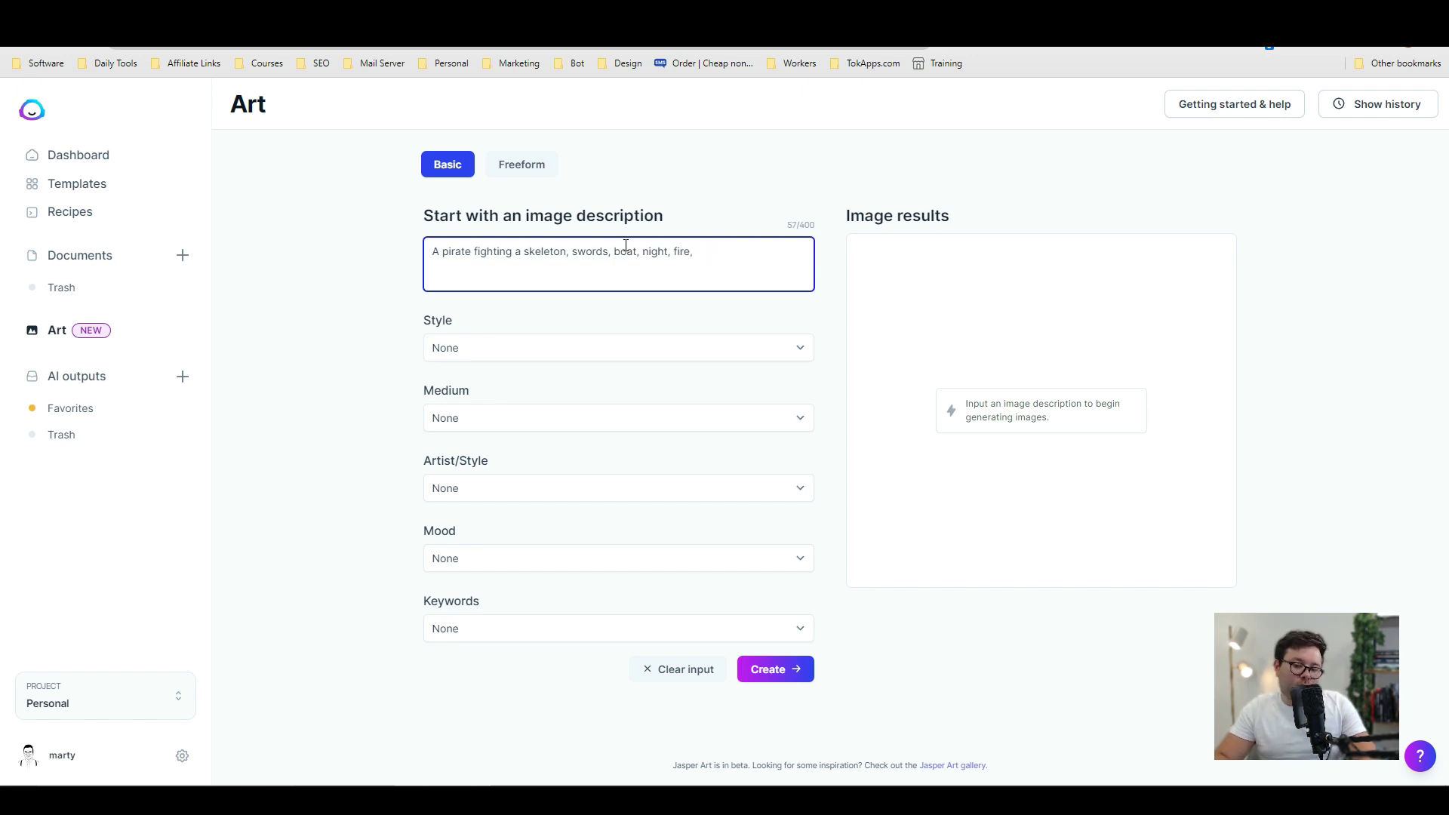
key("BackSpace")
key("BackSpace")
Set style Retro, medium Glass, artist Van Gogh, mood Exciting and keywords Photorealistic
left_click(507, 348)
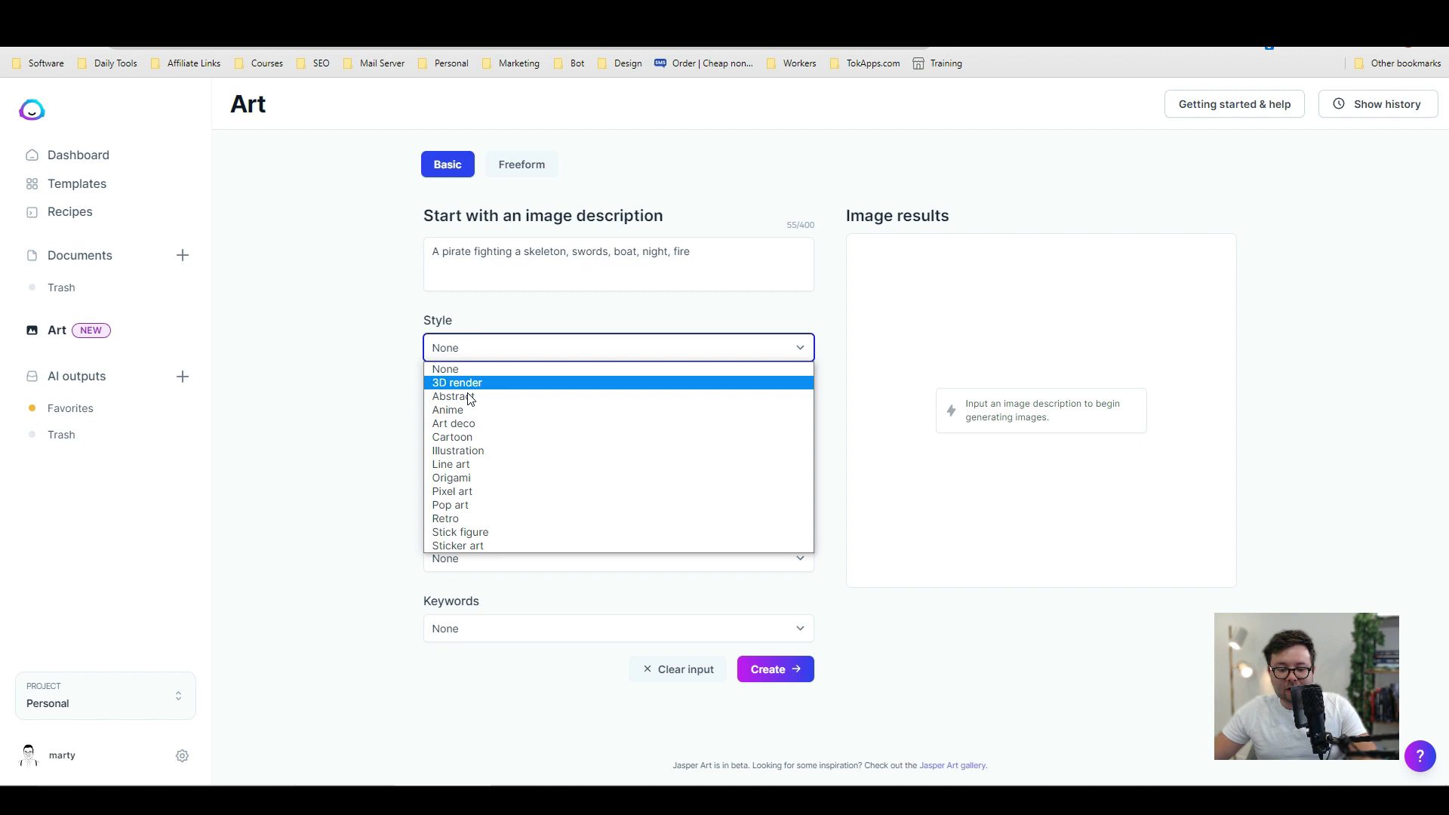
left_click(498, 521)
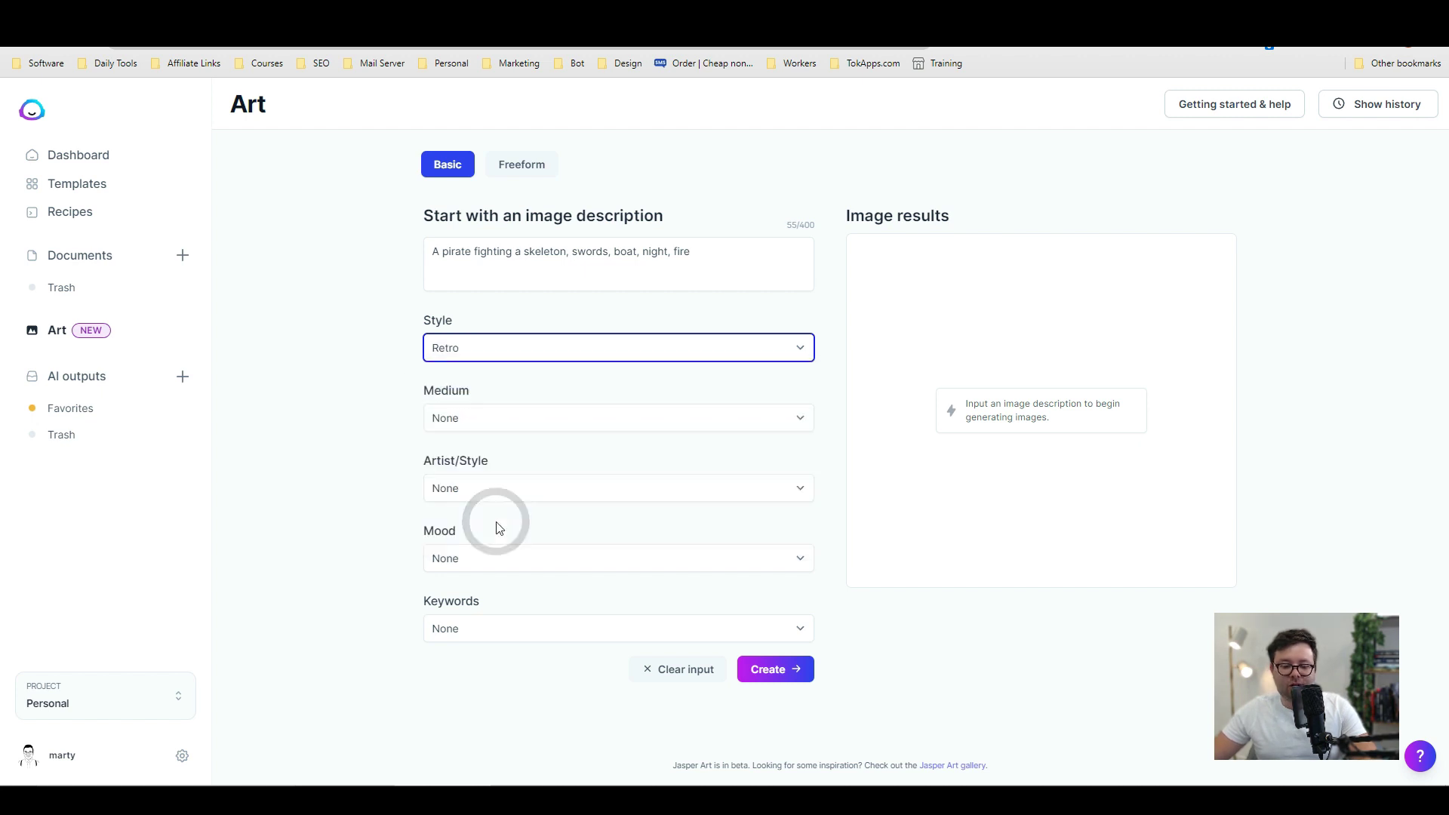
left_click(473, 428)
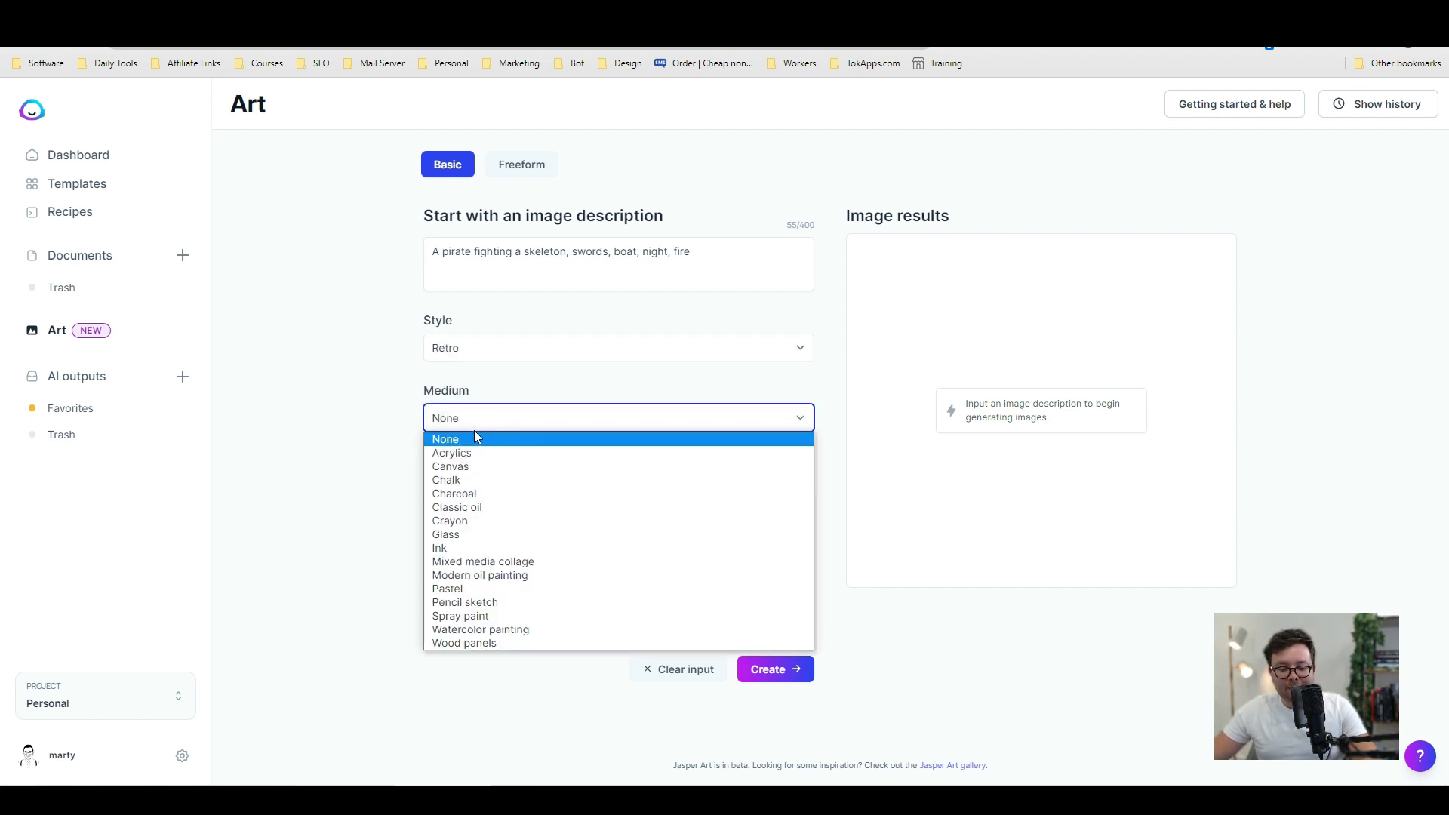
left_click(501, 534)
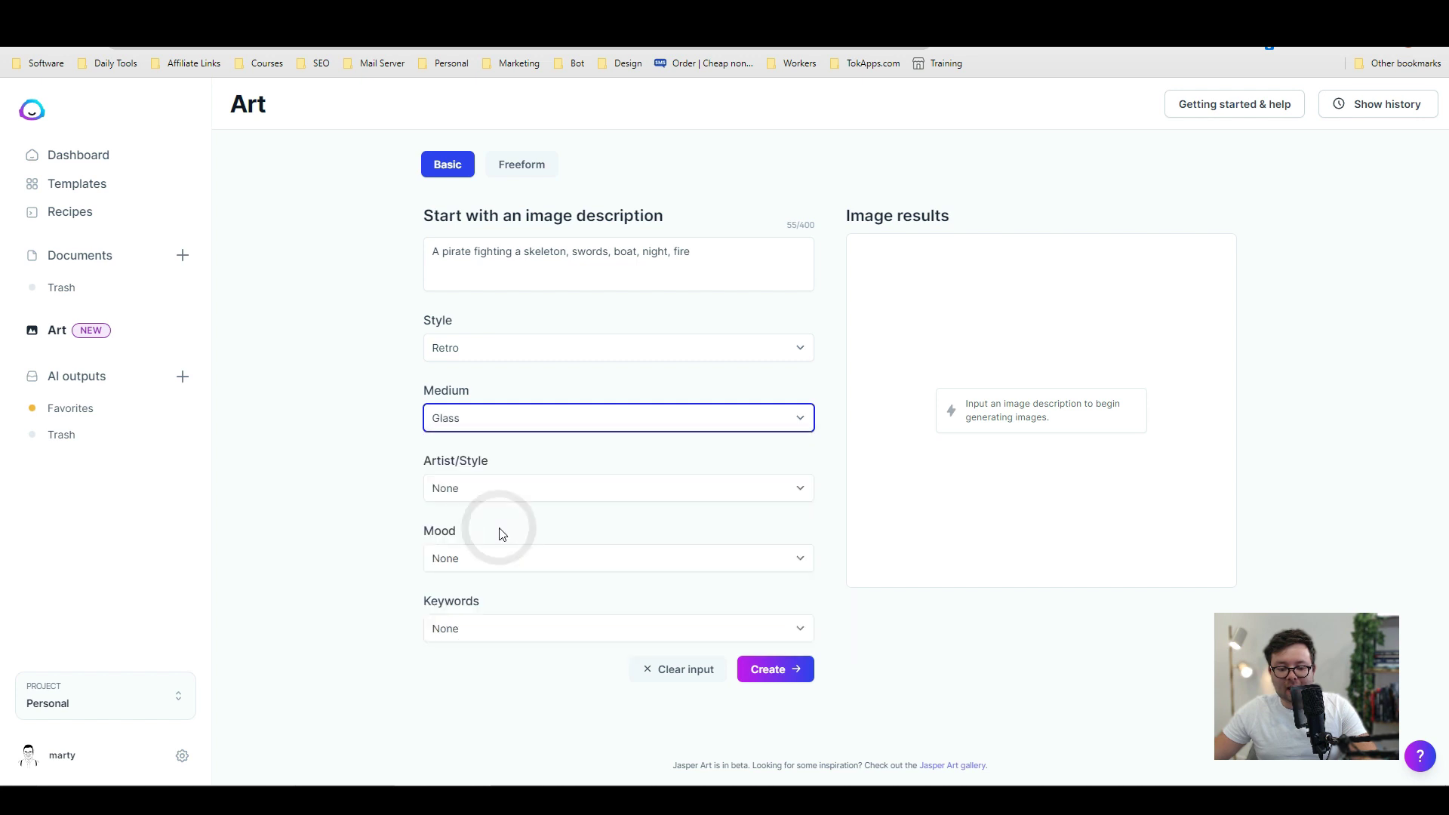
left_click(510, 498)
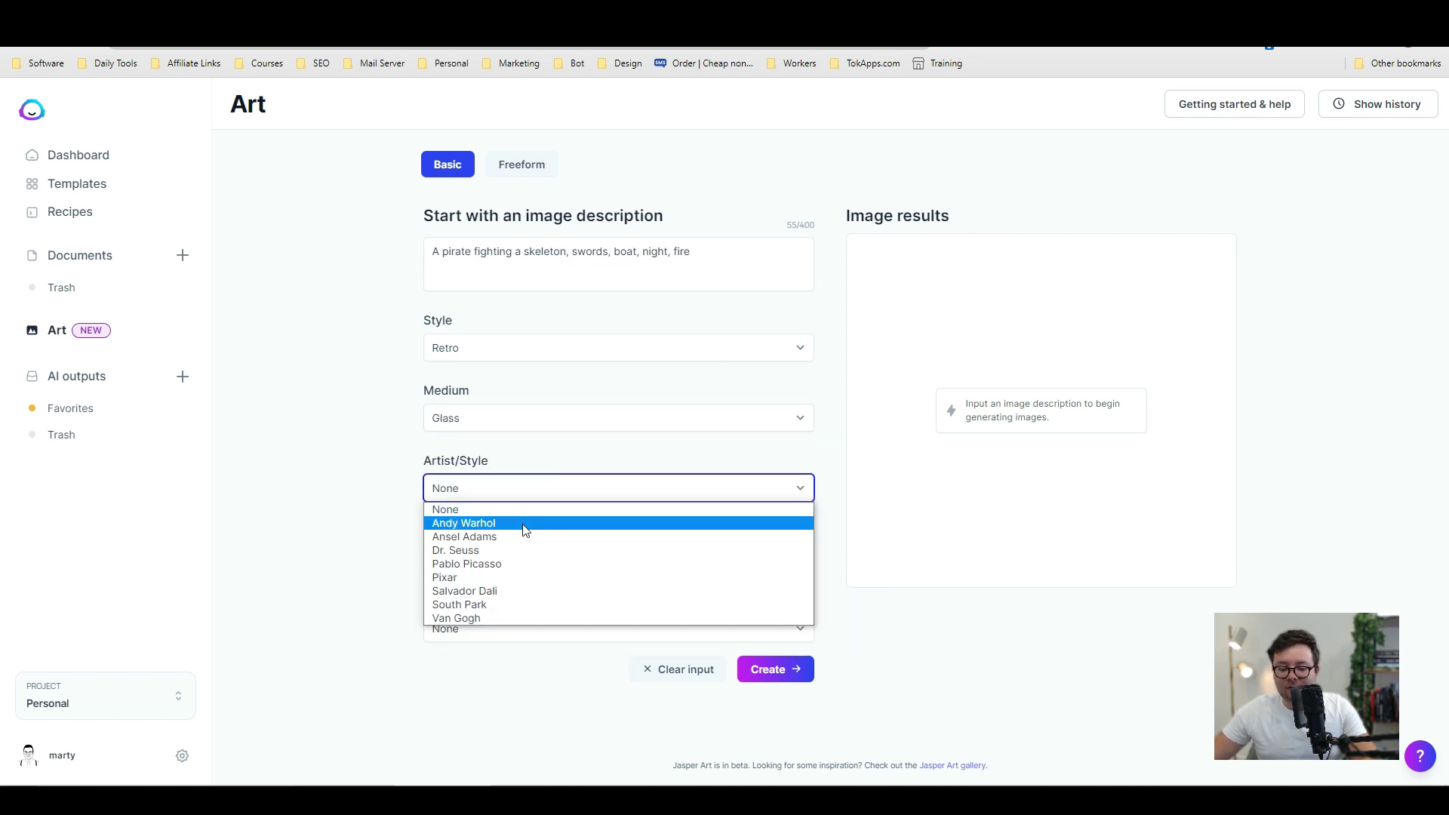
left_click(485, 618)
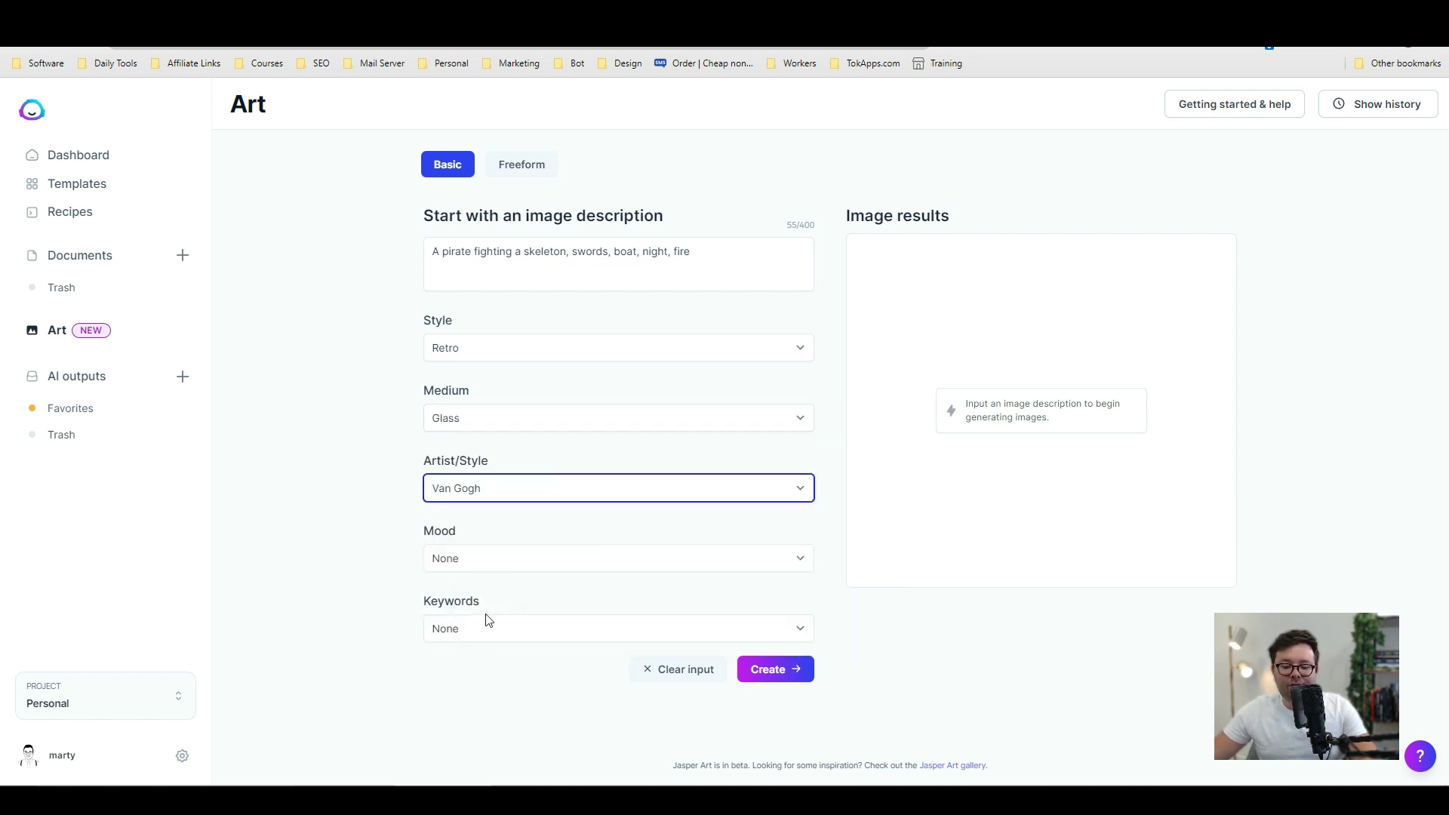
left_click(469, 567)
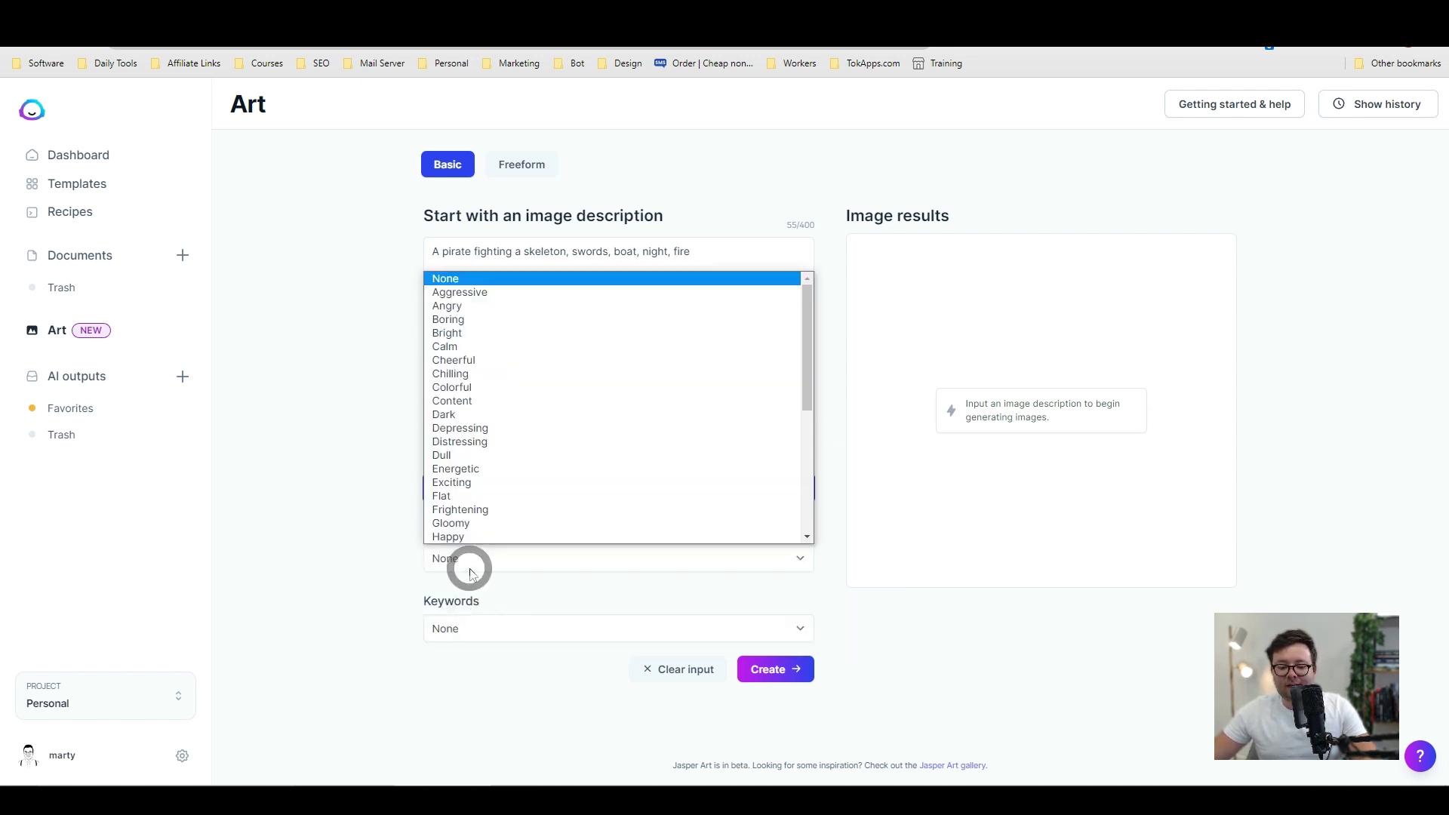
left_click(456, 486)
left_click(546, 631)
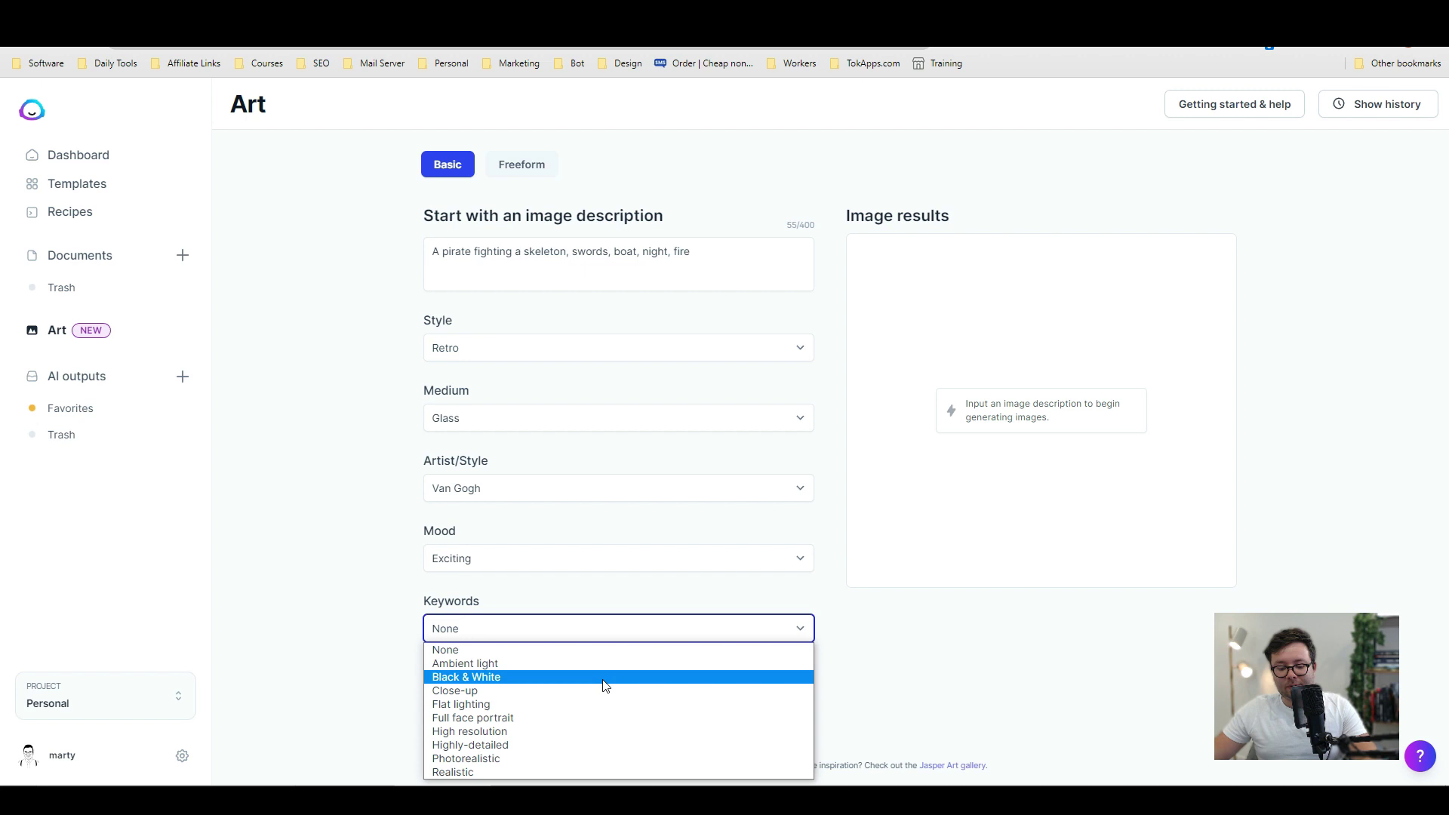
left_click(548, 758)
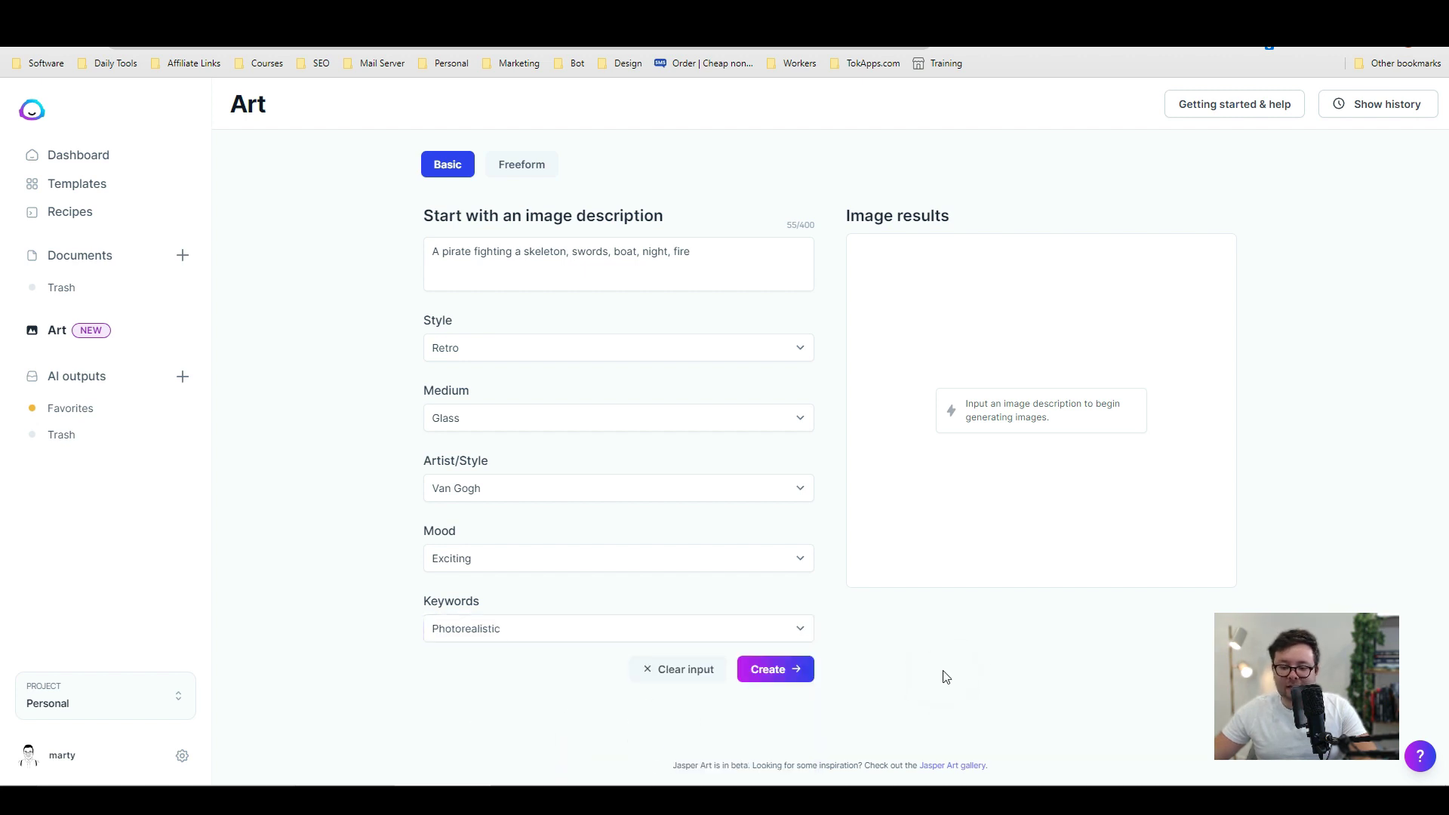
Create the Retro, Glass, Van Gogh pirate images and enlarge each of the four results
left_click(770, 679)
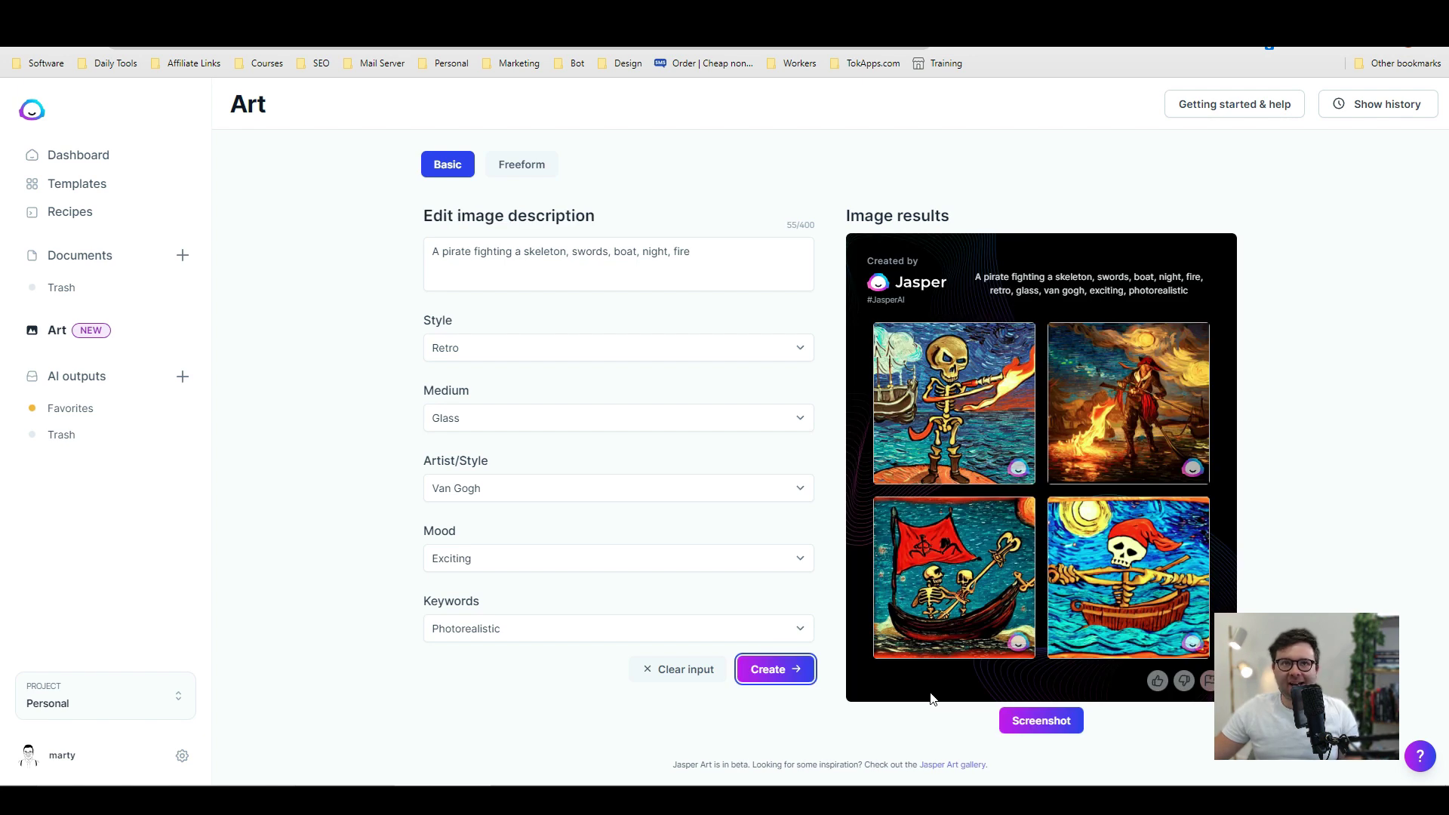
left_click(948, 411)
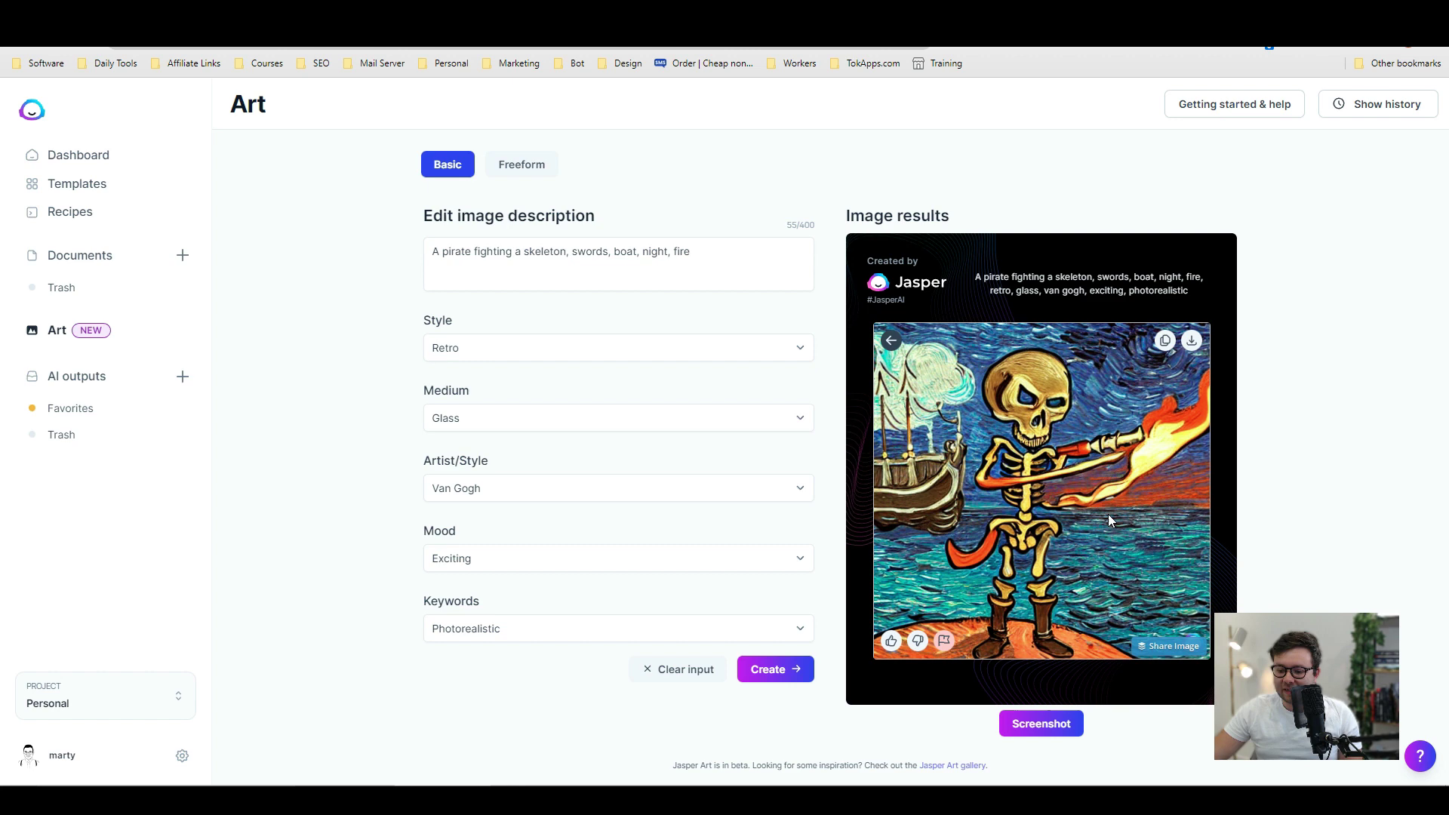
left_click(891, 341)
left_click(1130, 429)
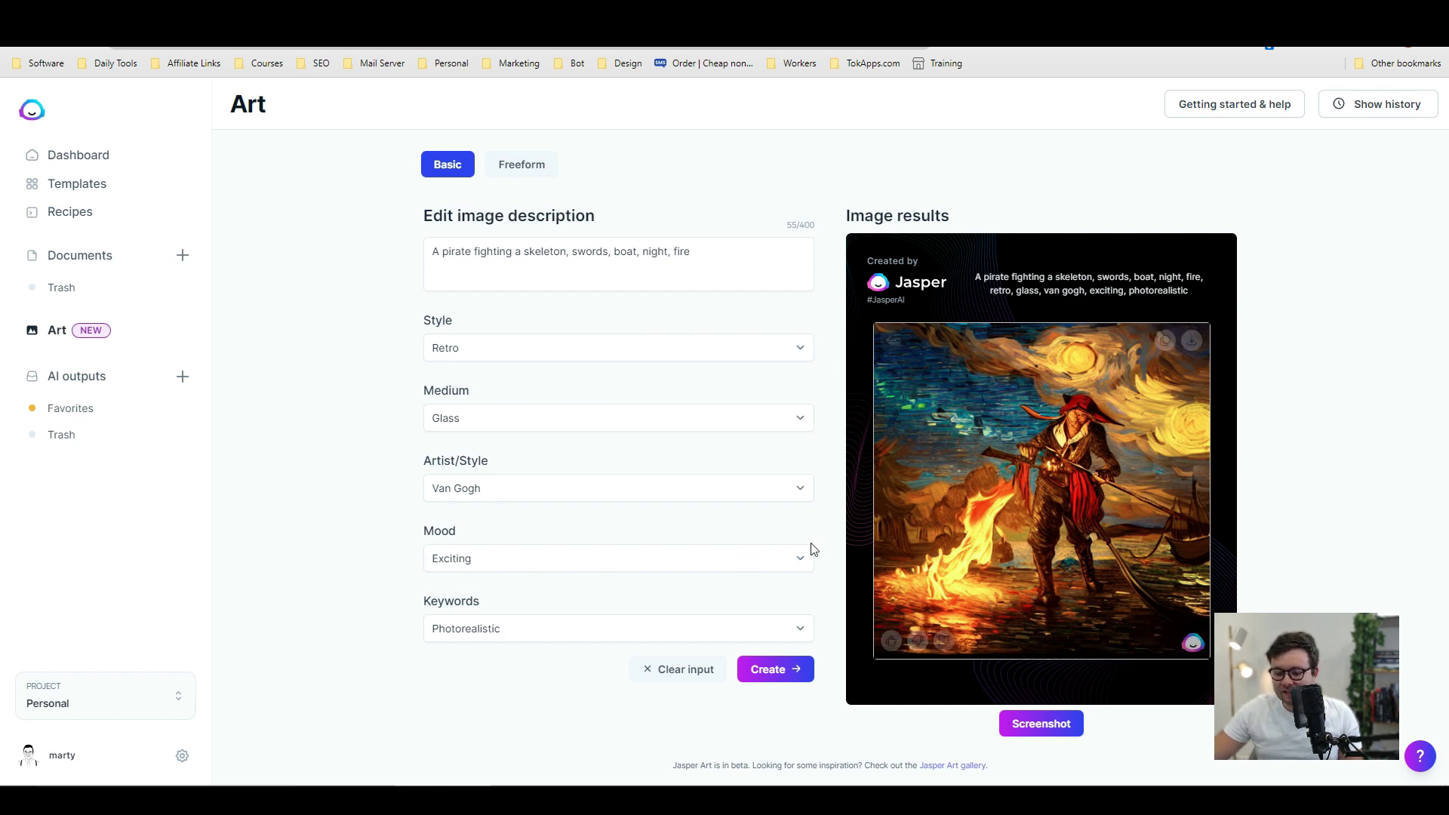
left_click(893, 342)
left_click(978, 679)
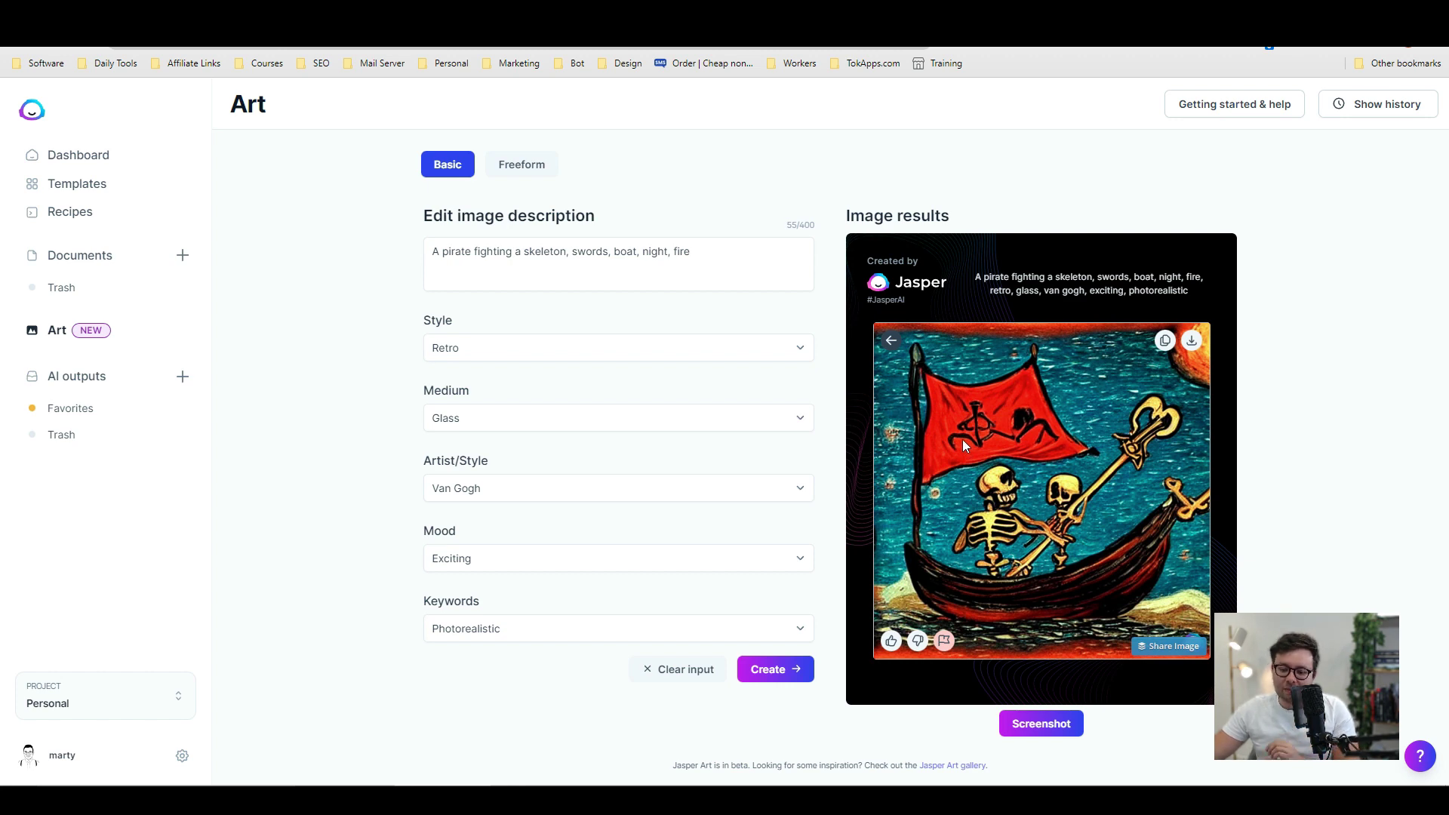
left_click(891, 341)
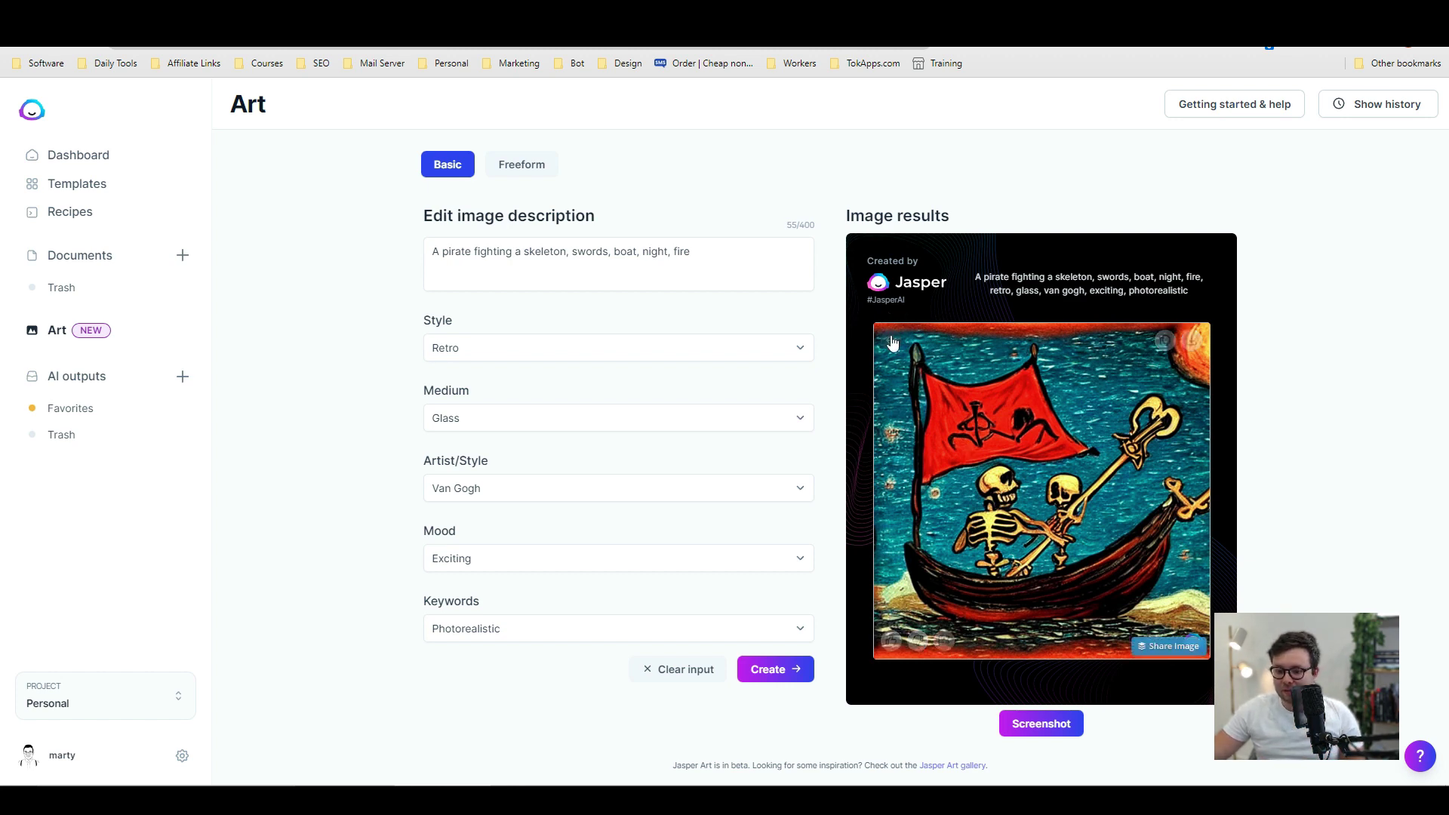
left_click(1126, 604)
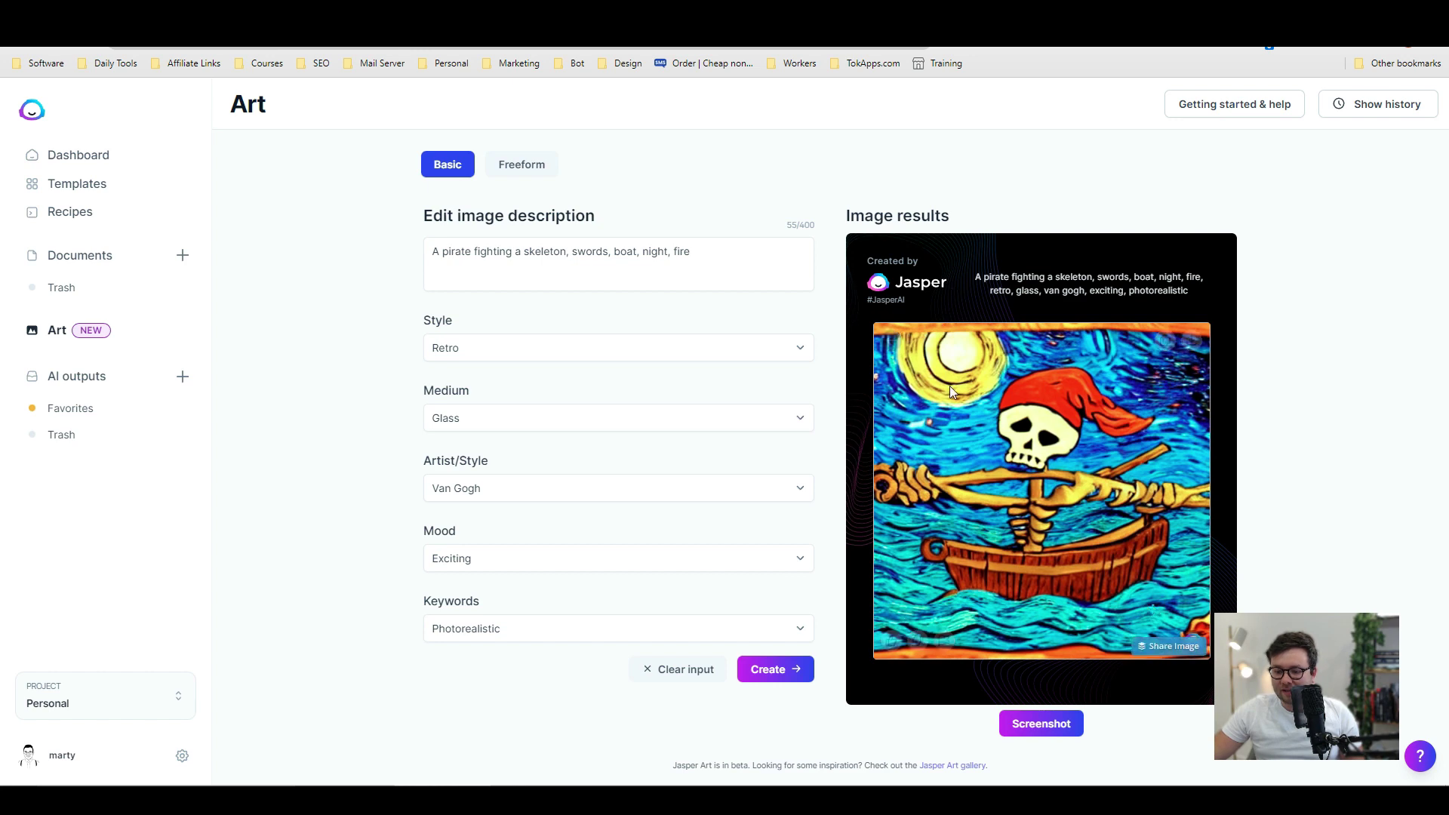
left_click(892, 348)
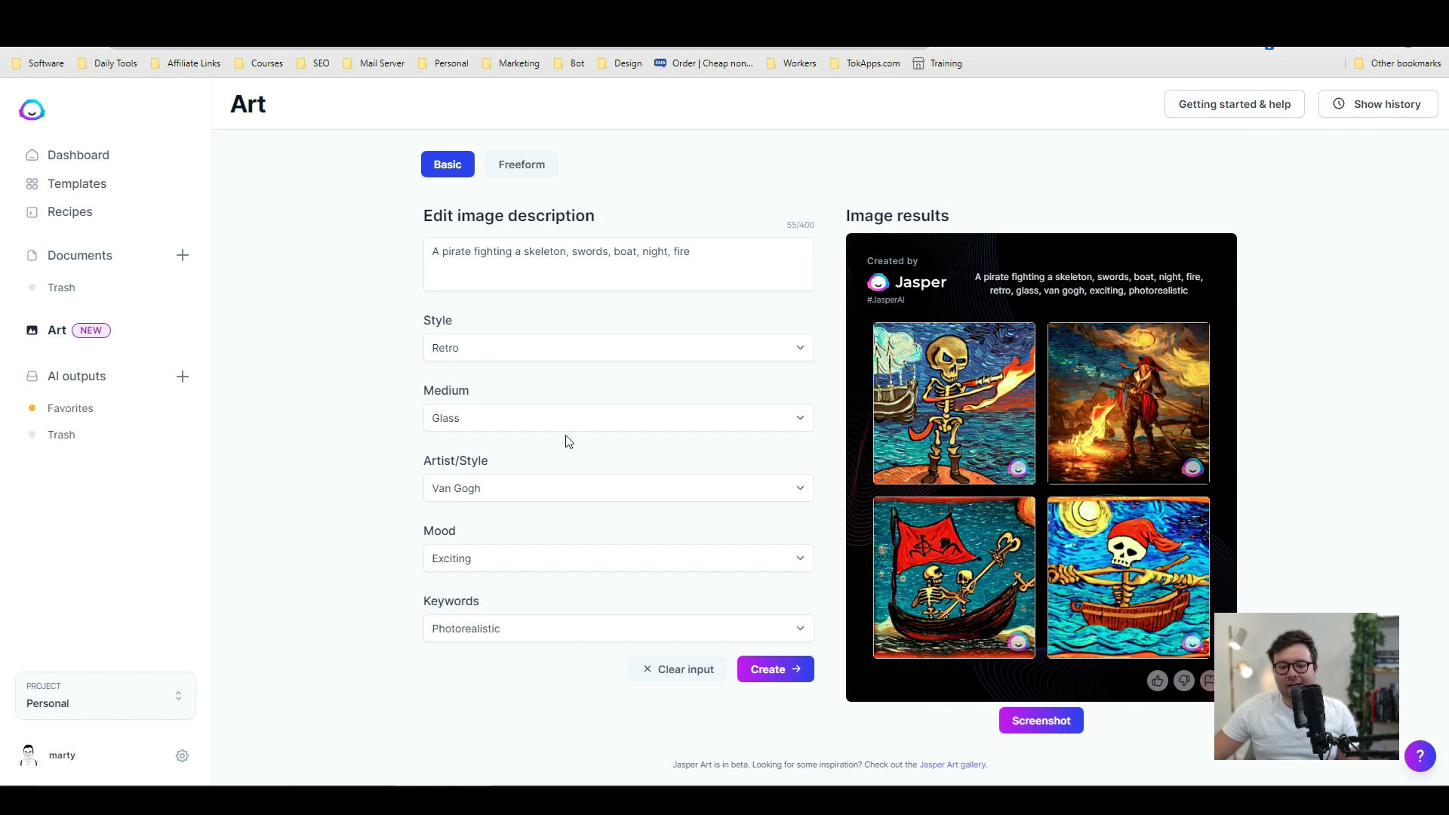
Change the artist to Andy Warhol, mood to Frightening and keywords to Realistic
left_click(508, 487)
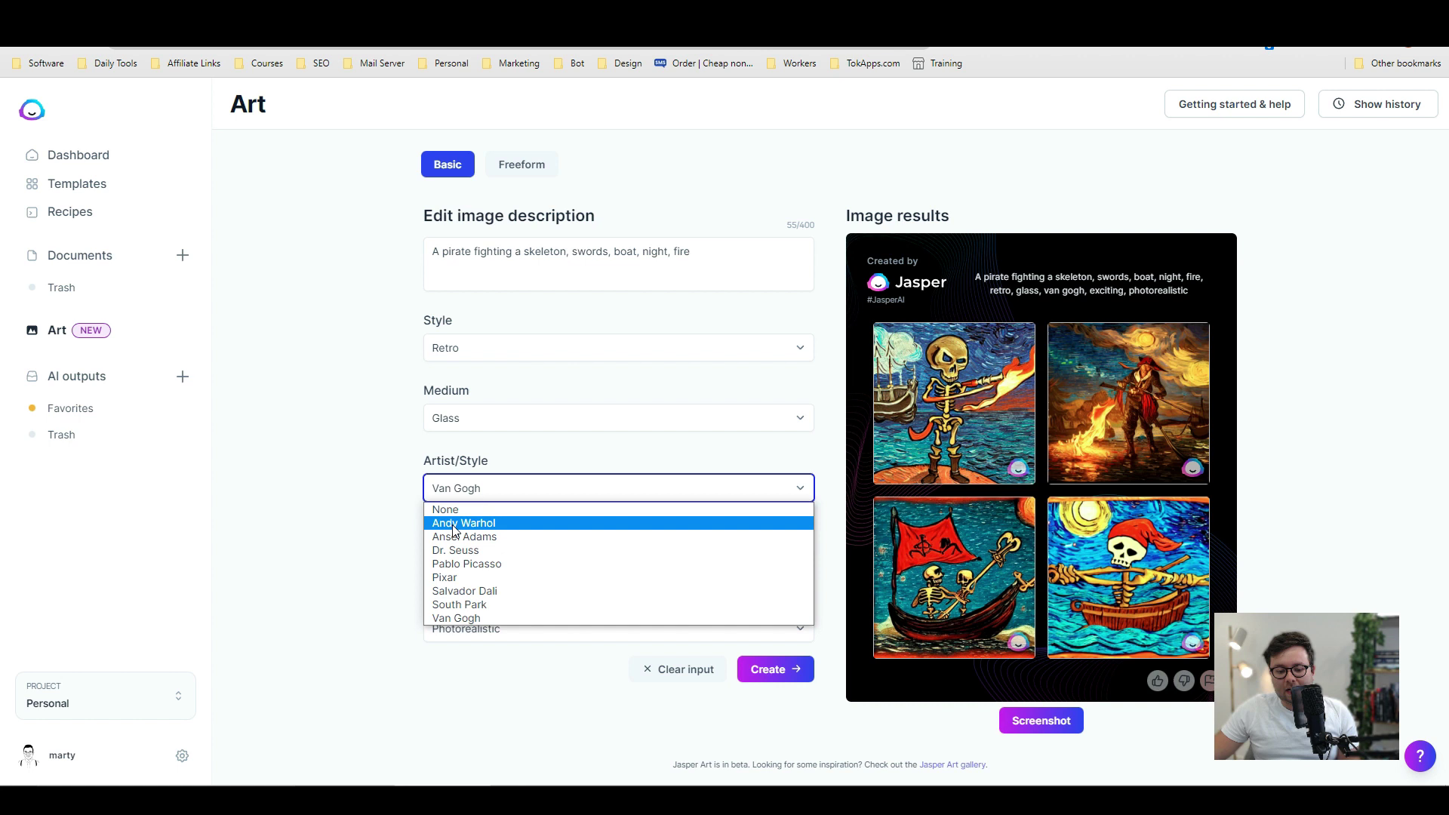
left_click(496, 524)
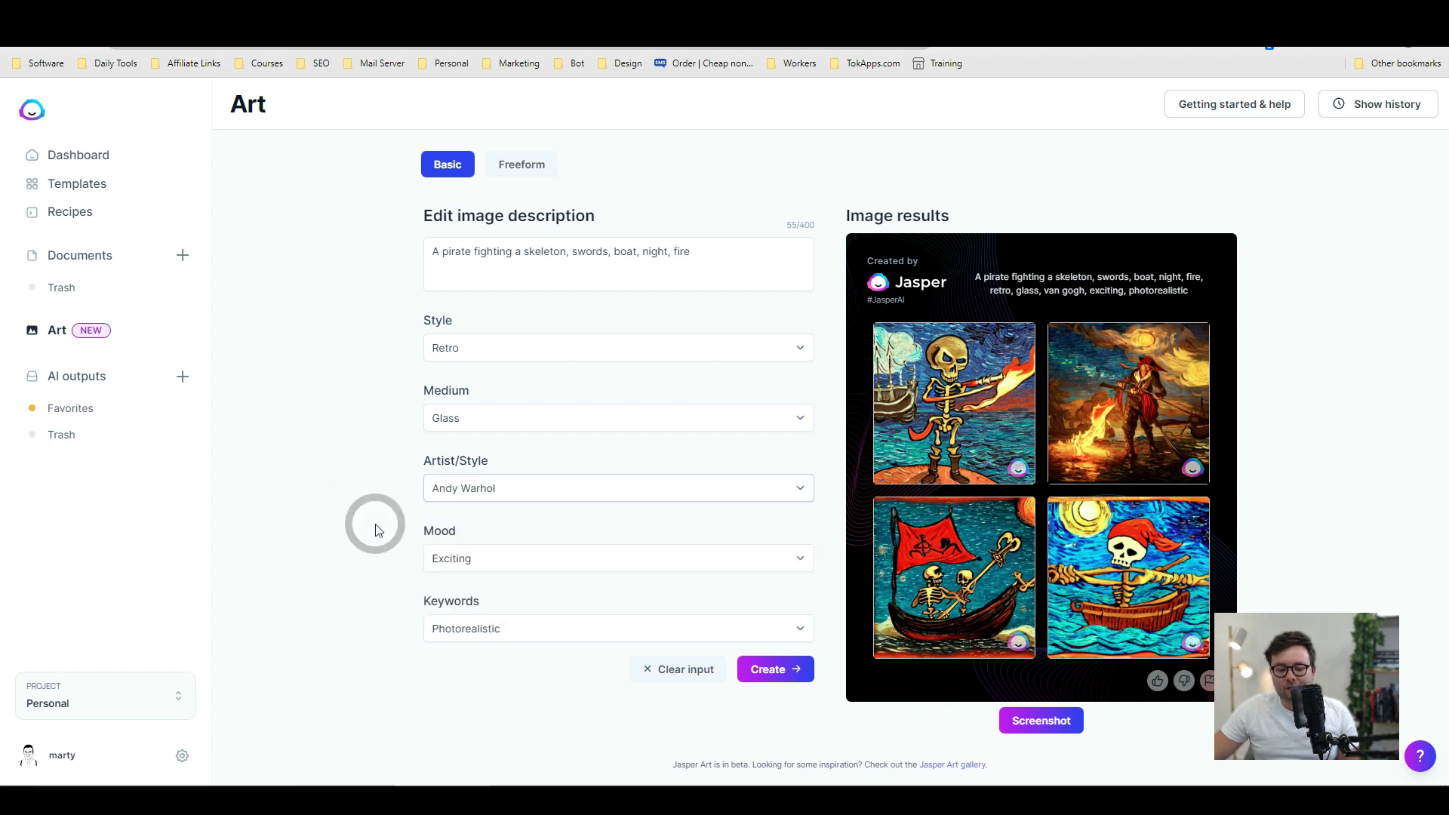
left_click(570, 556)
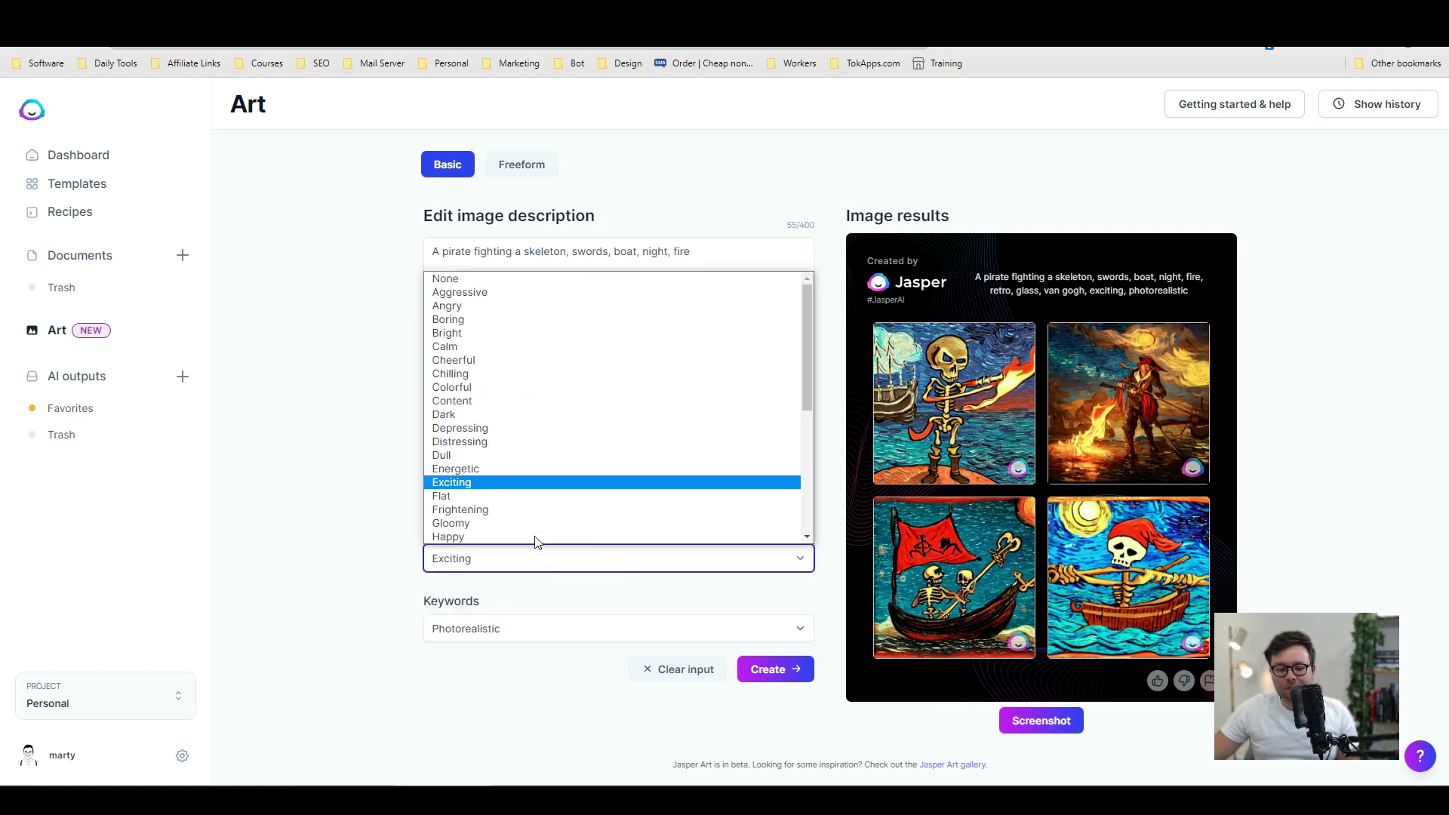
left_click(494, 511)
left_click(519, 626)
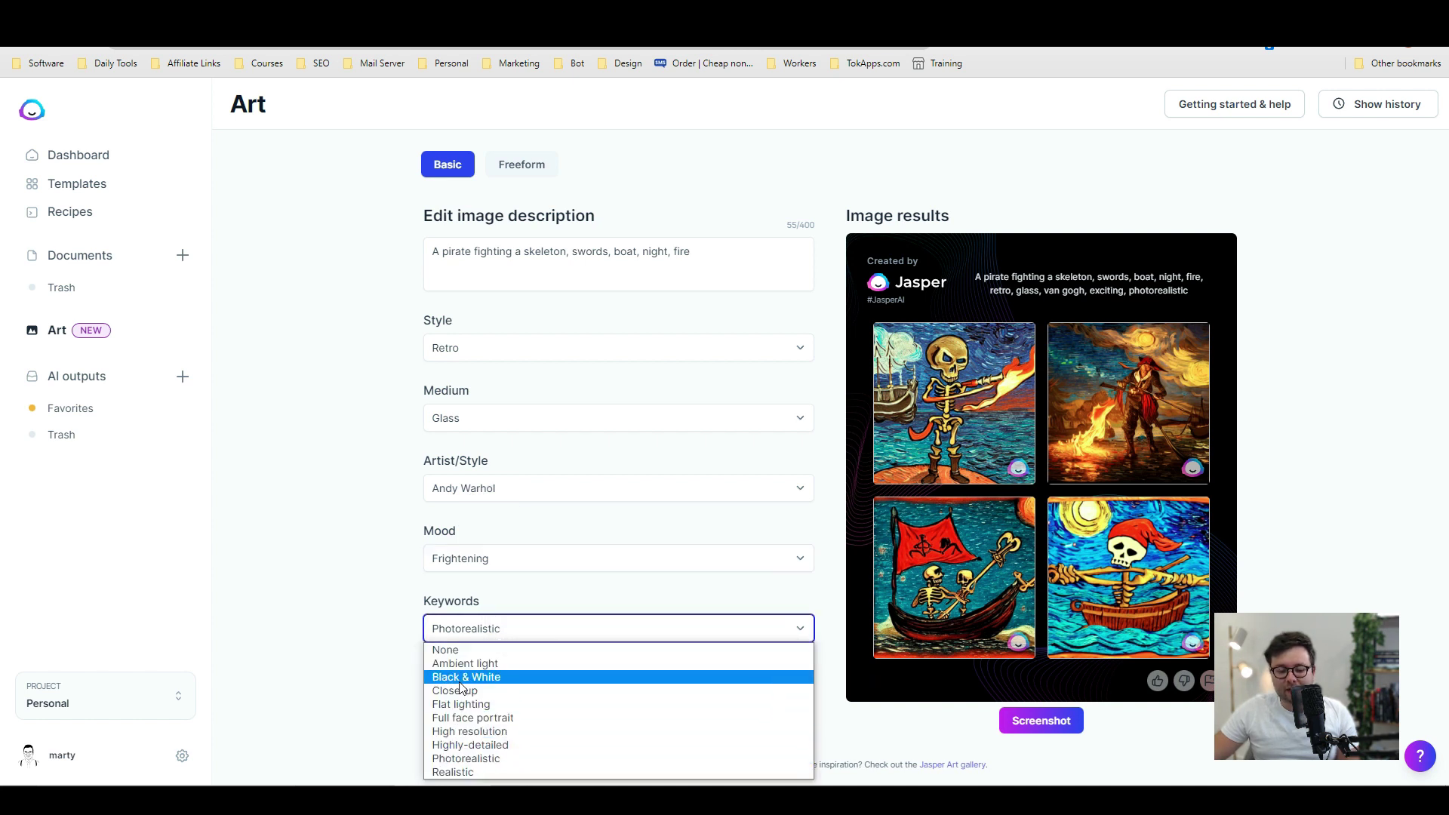
left_click(474, 768)
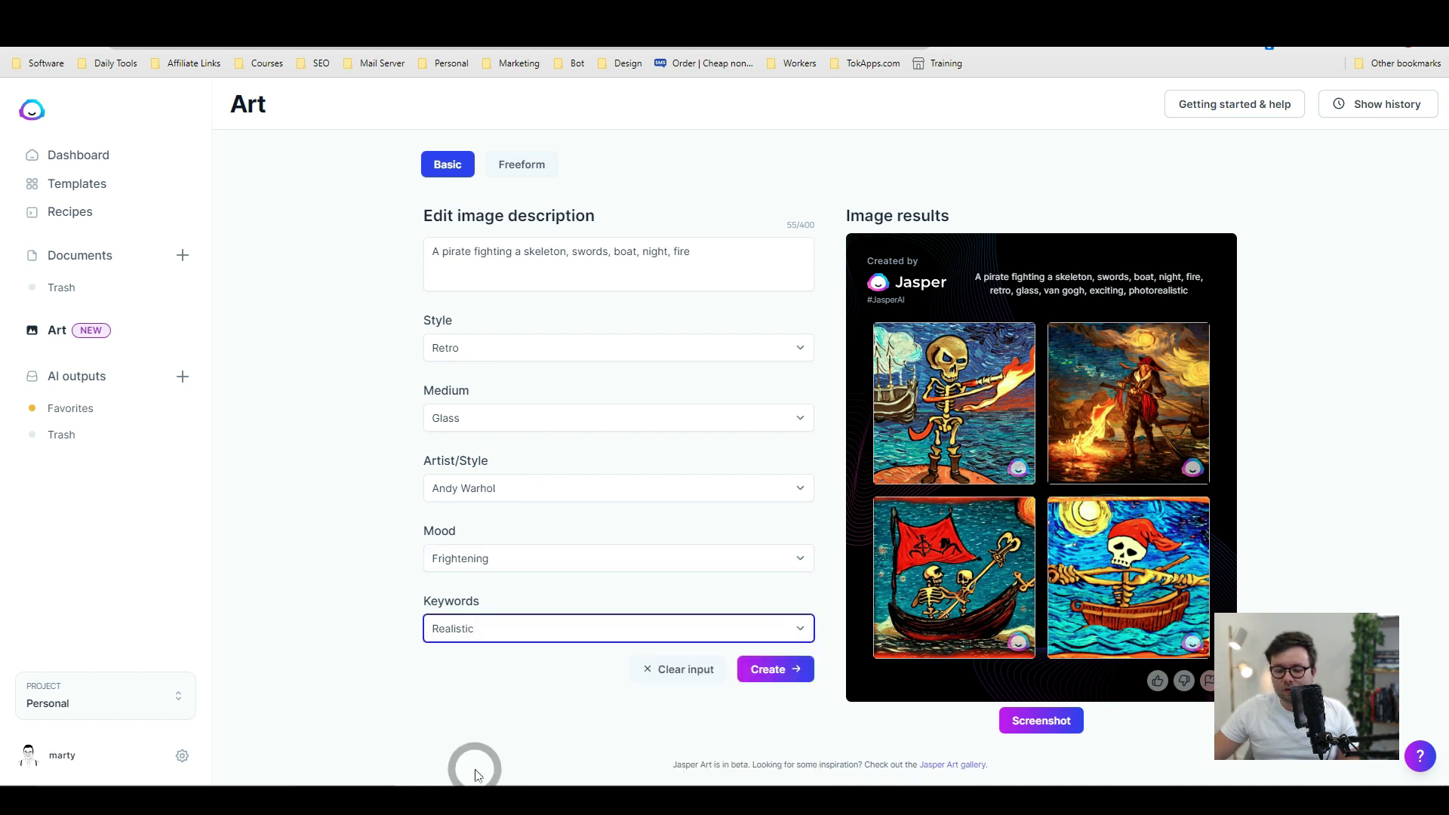
Generate the new pirate images and enlarge each of the four results in turn
left_click(798, 671)
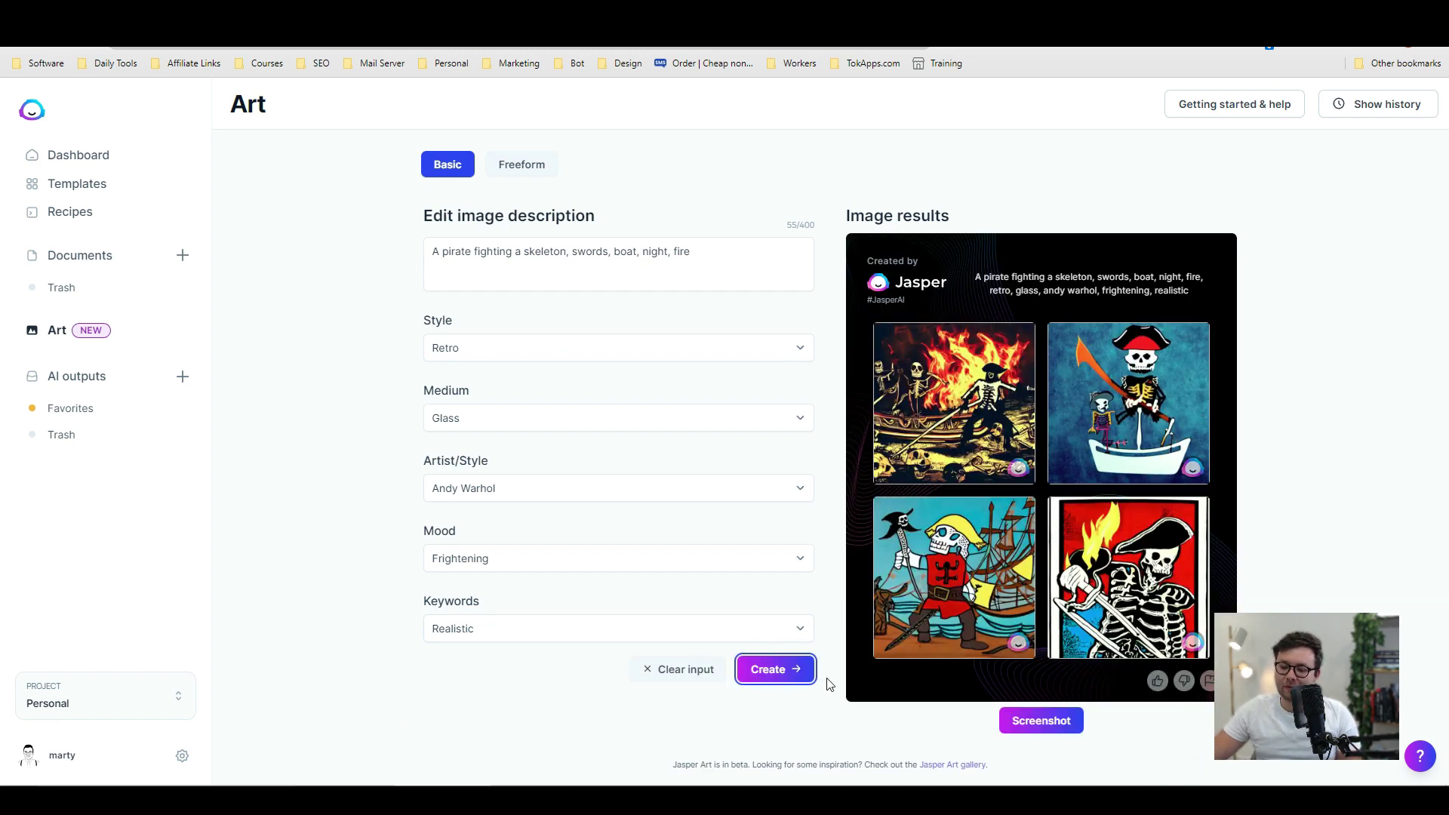
left_click(947, 396)
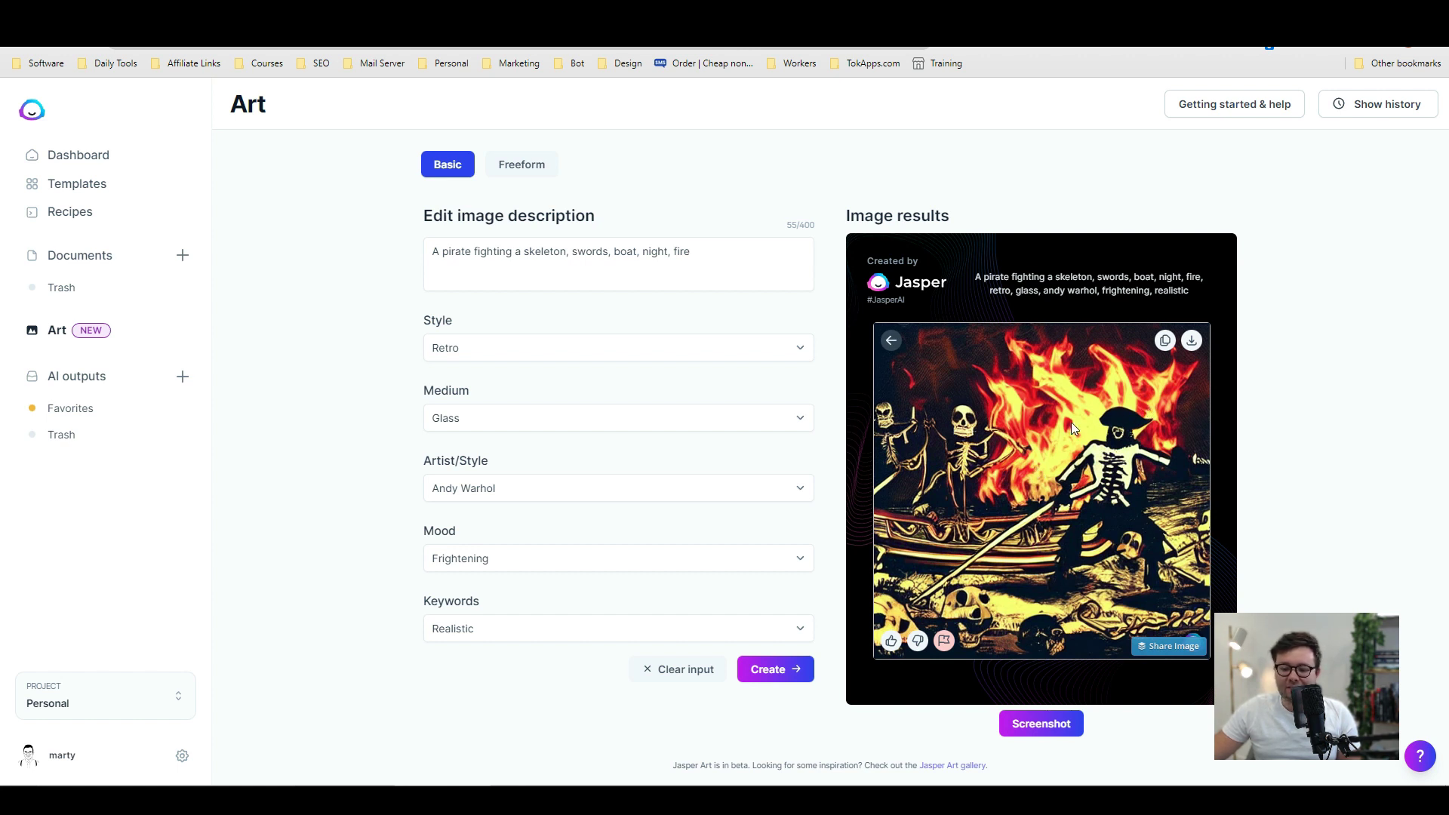
left_click(890, 341)
left_click(1118, 382)
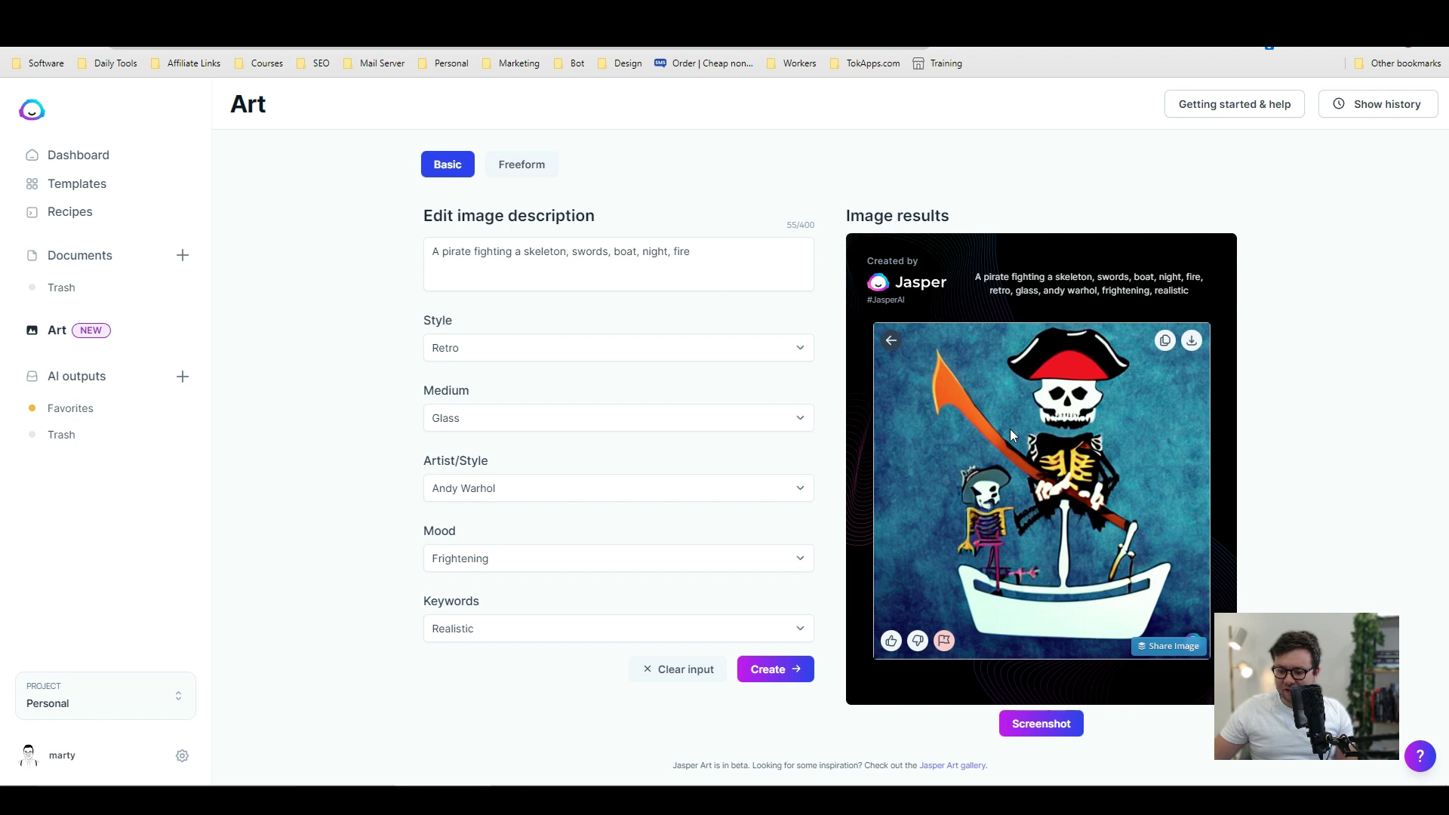
left_click(893, 342)
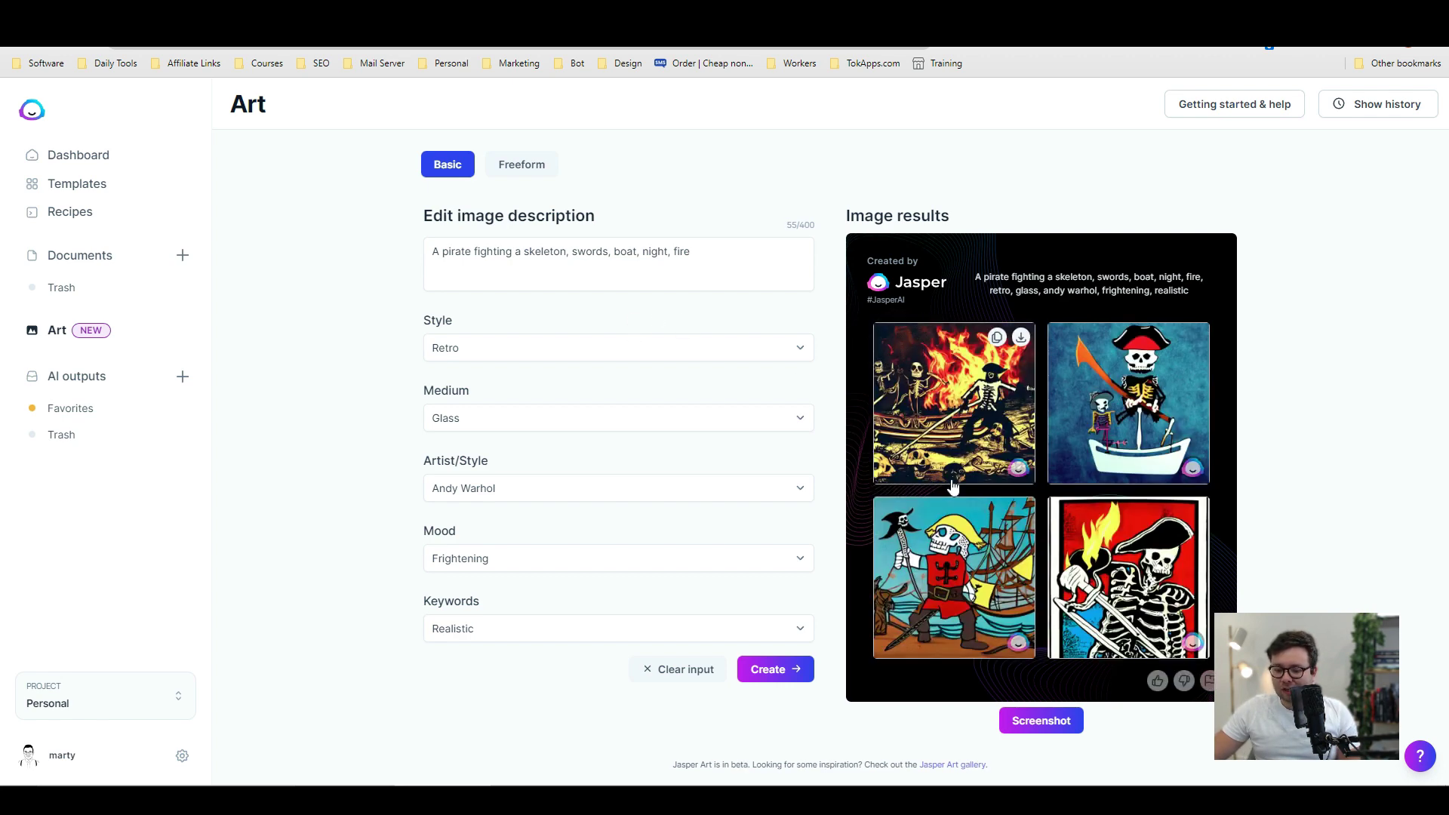
left_click(945, 556)
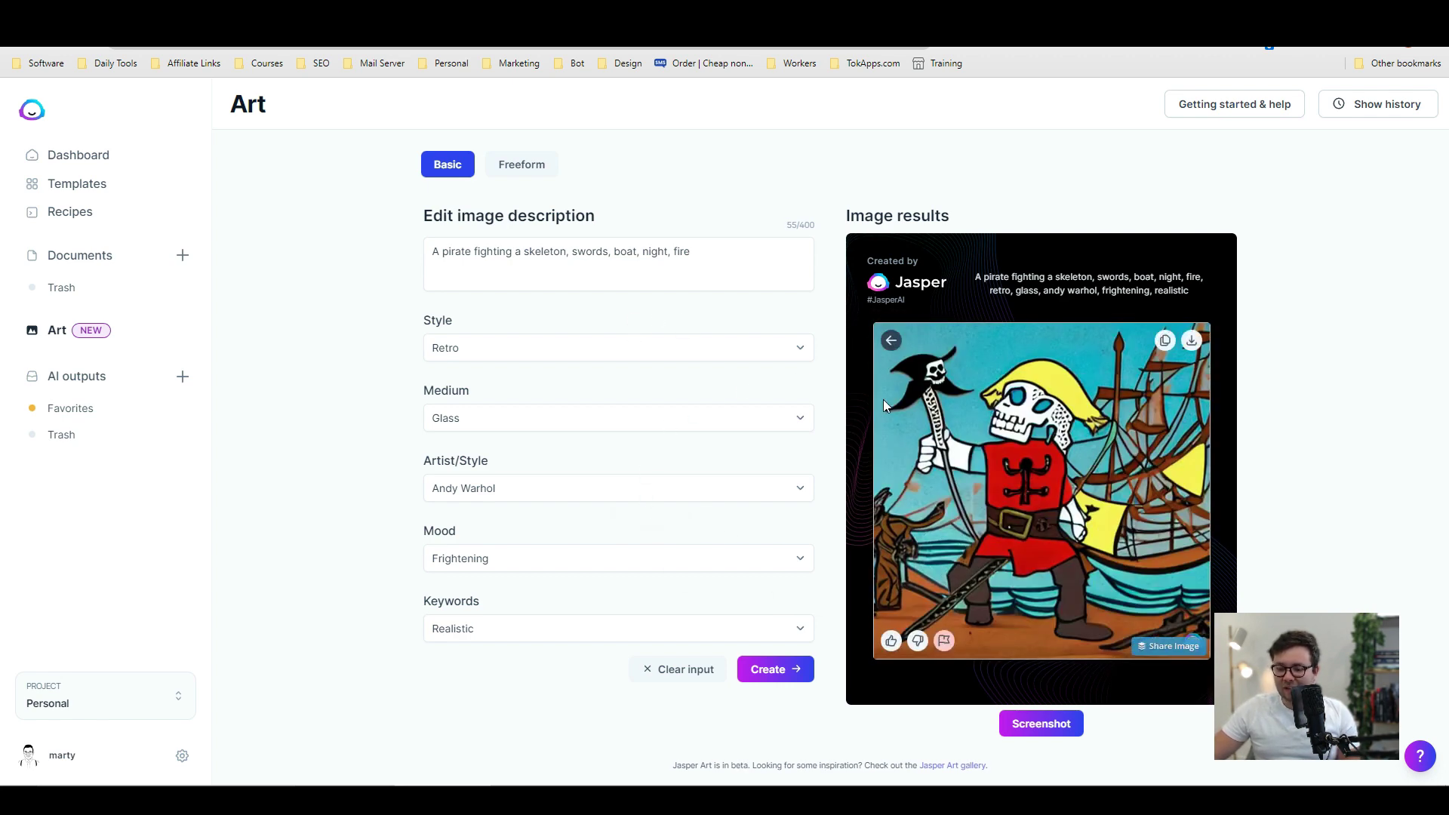
left_click(892, 344)
left_click(1117, 560)
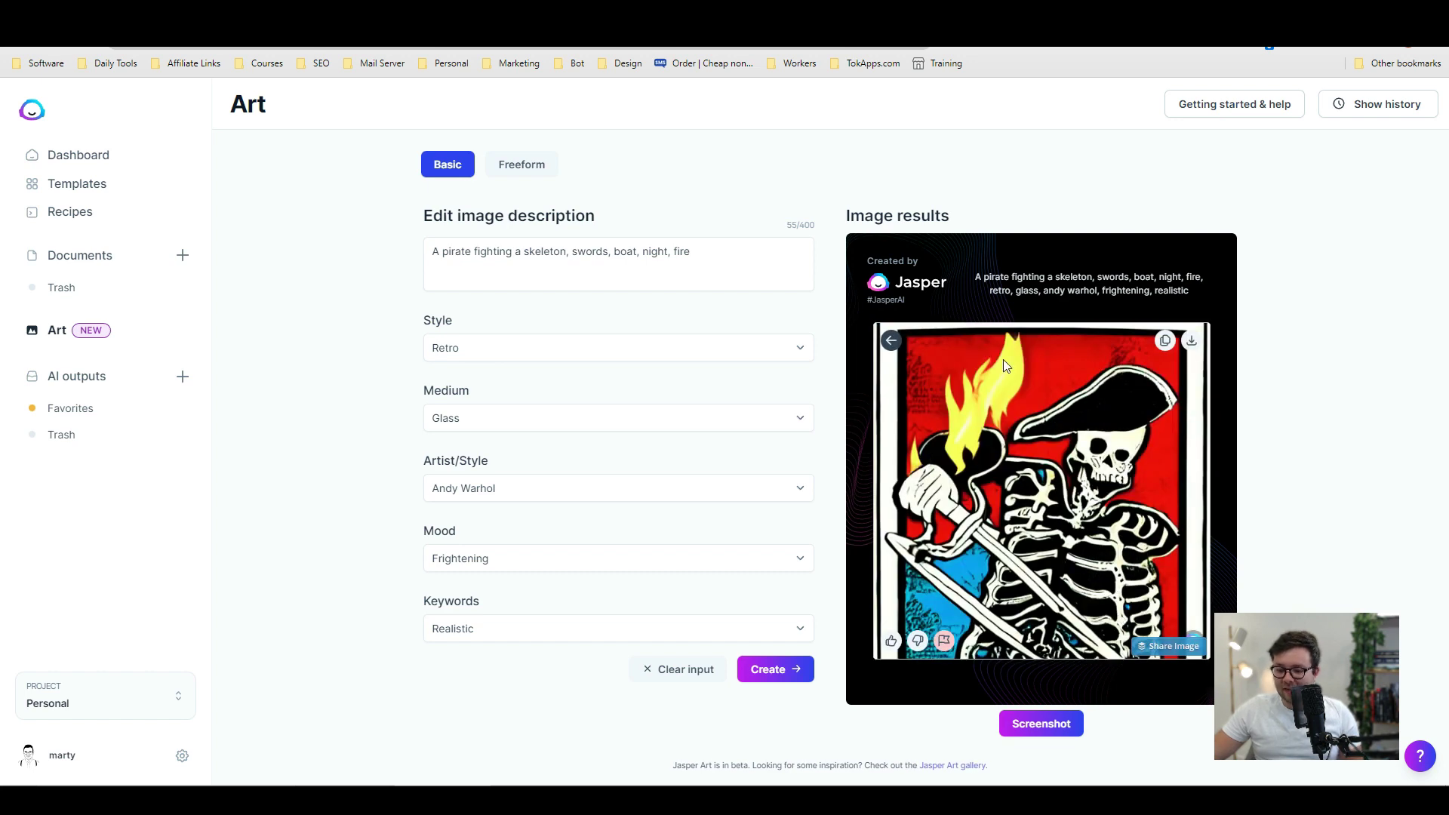
left_click(894, 343)
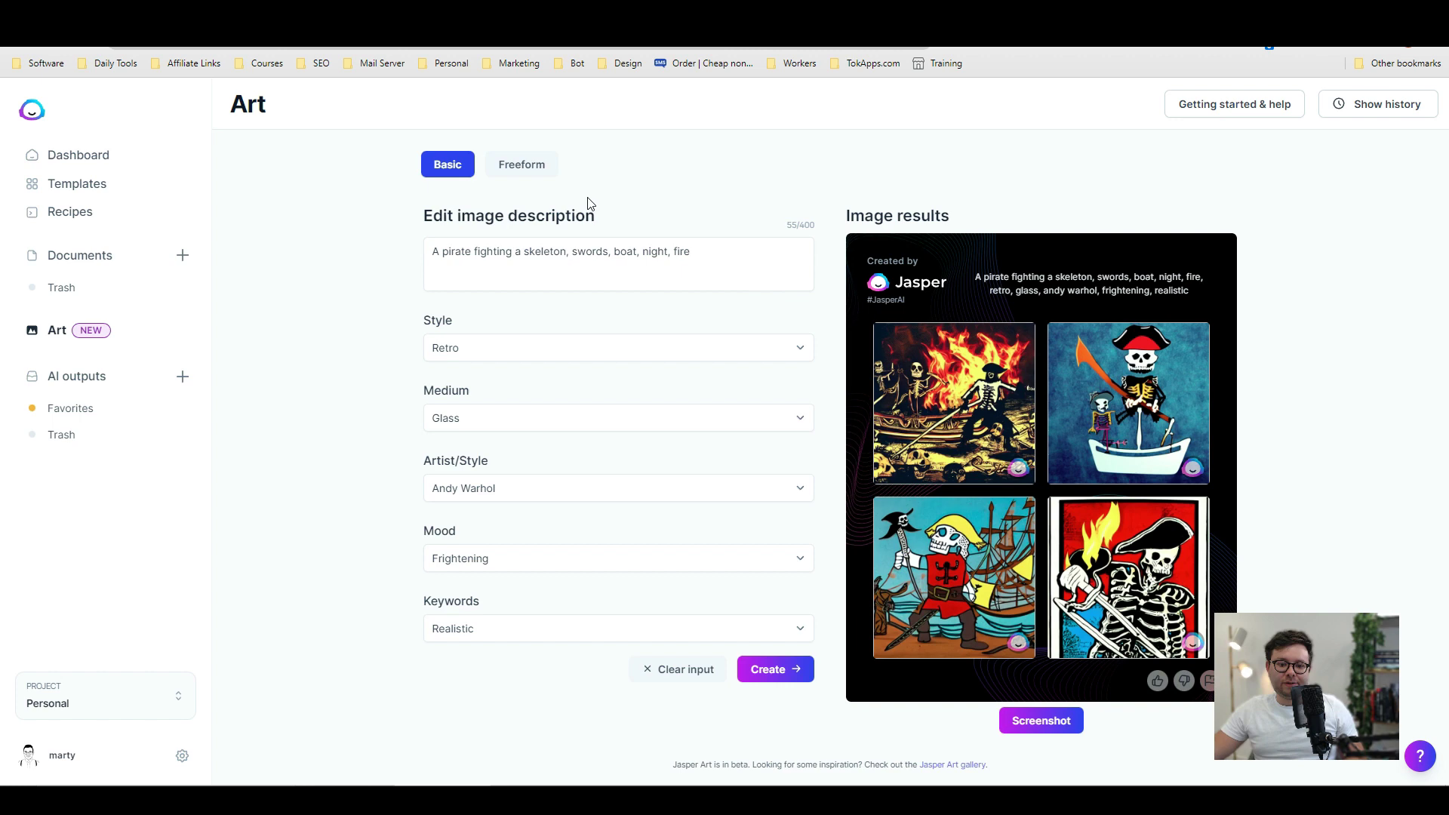
Switch to Freeform mode and delete the old pirate prompt text
left_click(530, 168)
triple_click(549, 240)
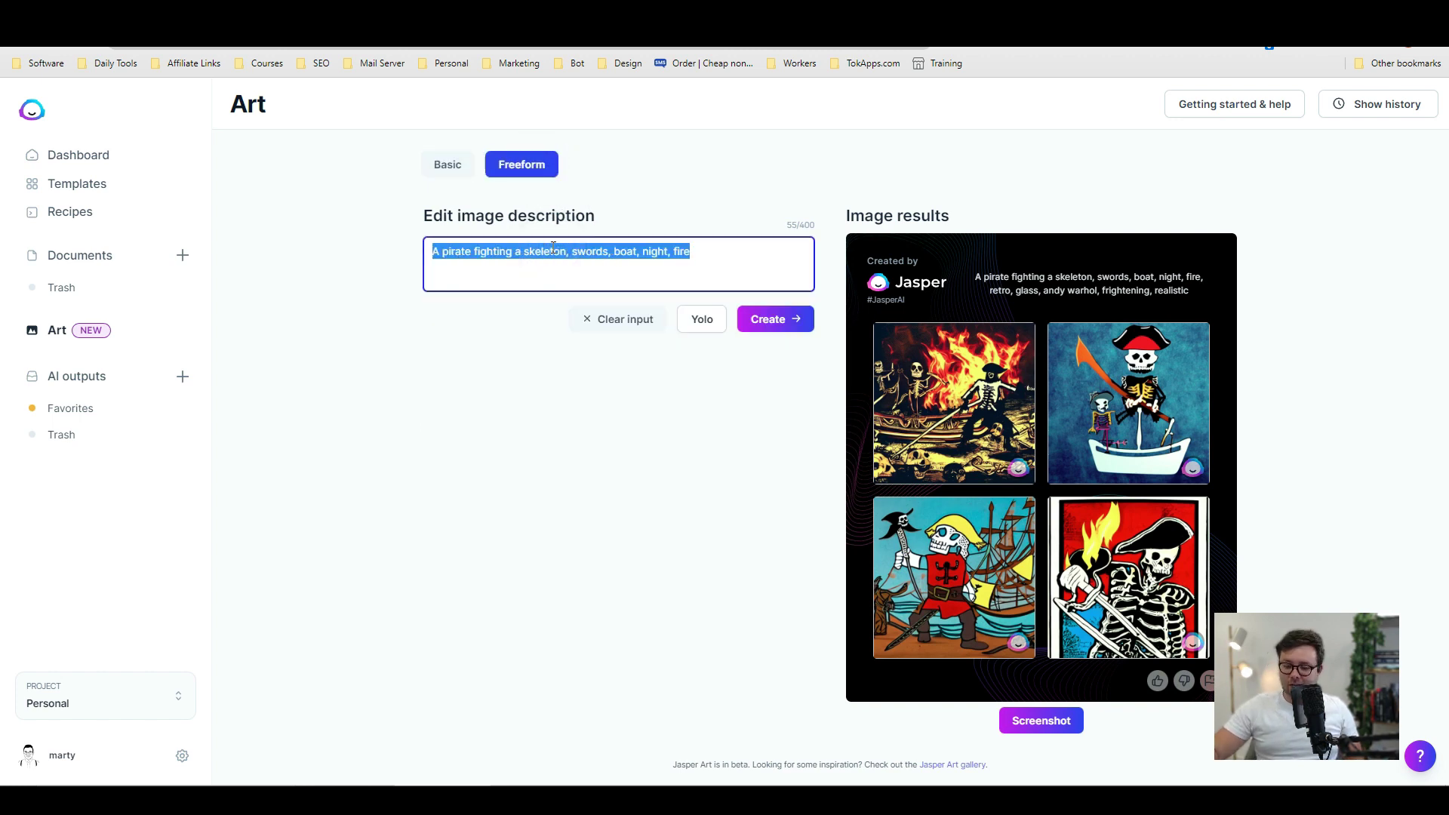
key("BackSpace")
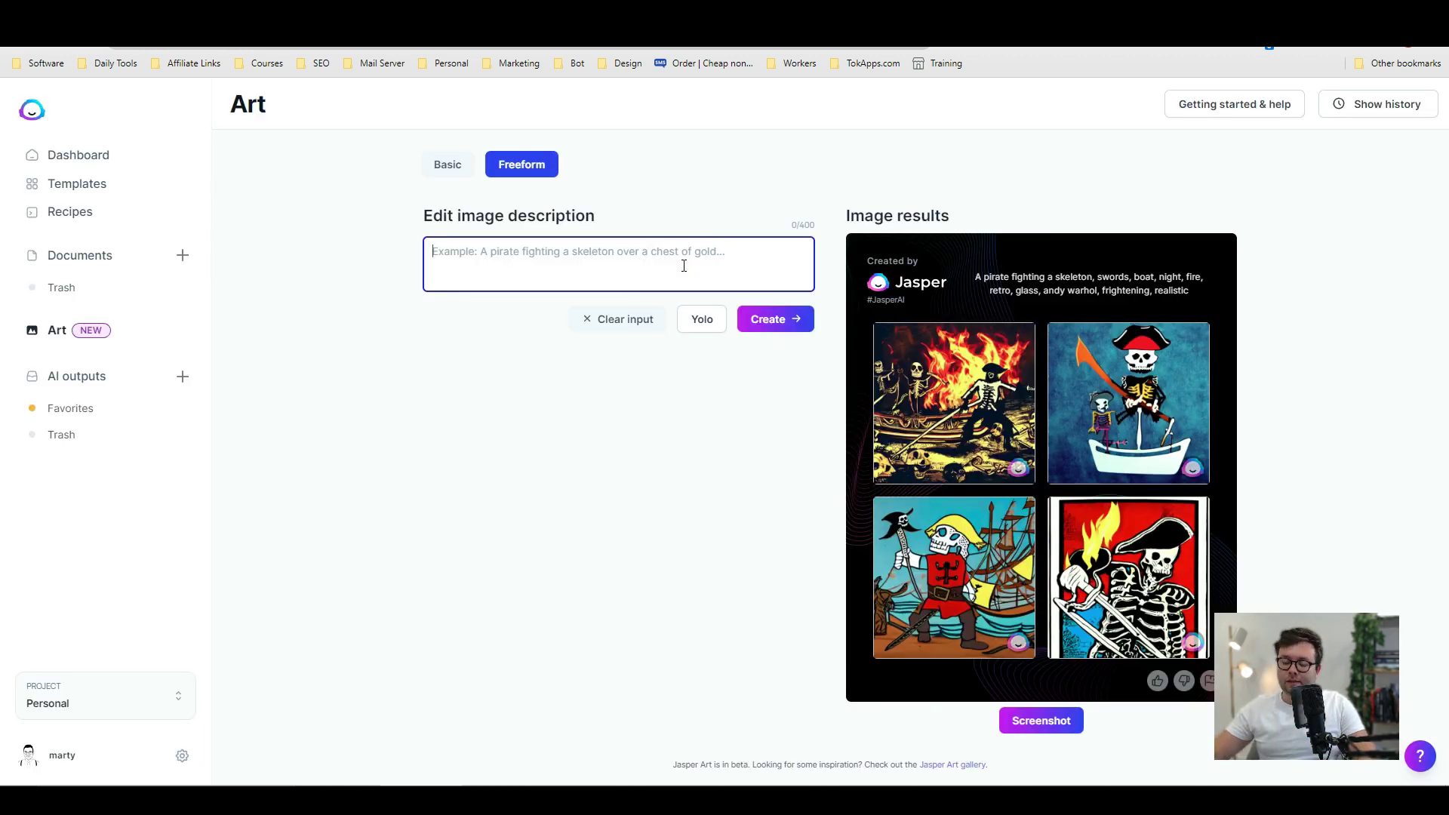
Enter the dressing-gown dog prompt with popcorn, sunglasses, bed background, teeth showing, pixar, cartoon, 4k
type("do")
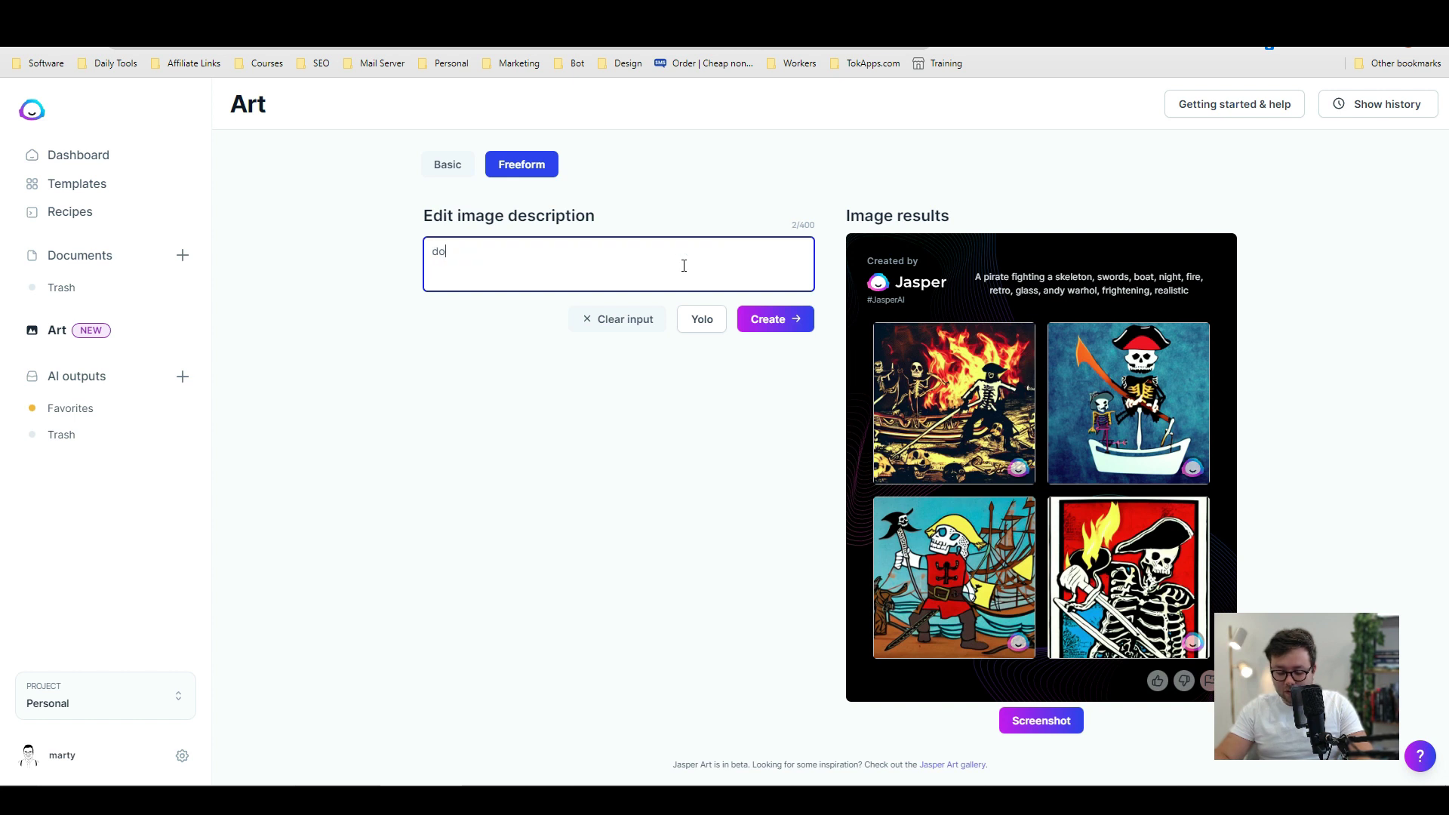
type("g sitting o")
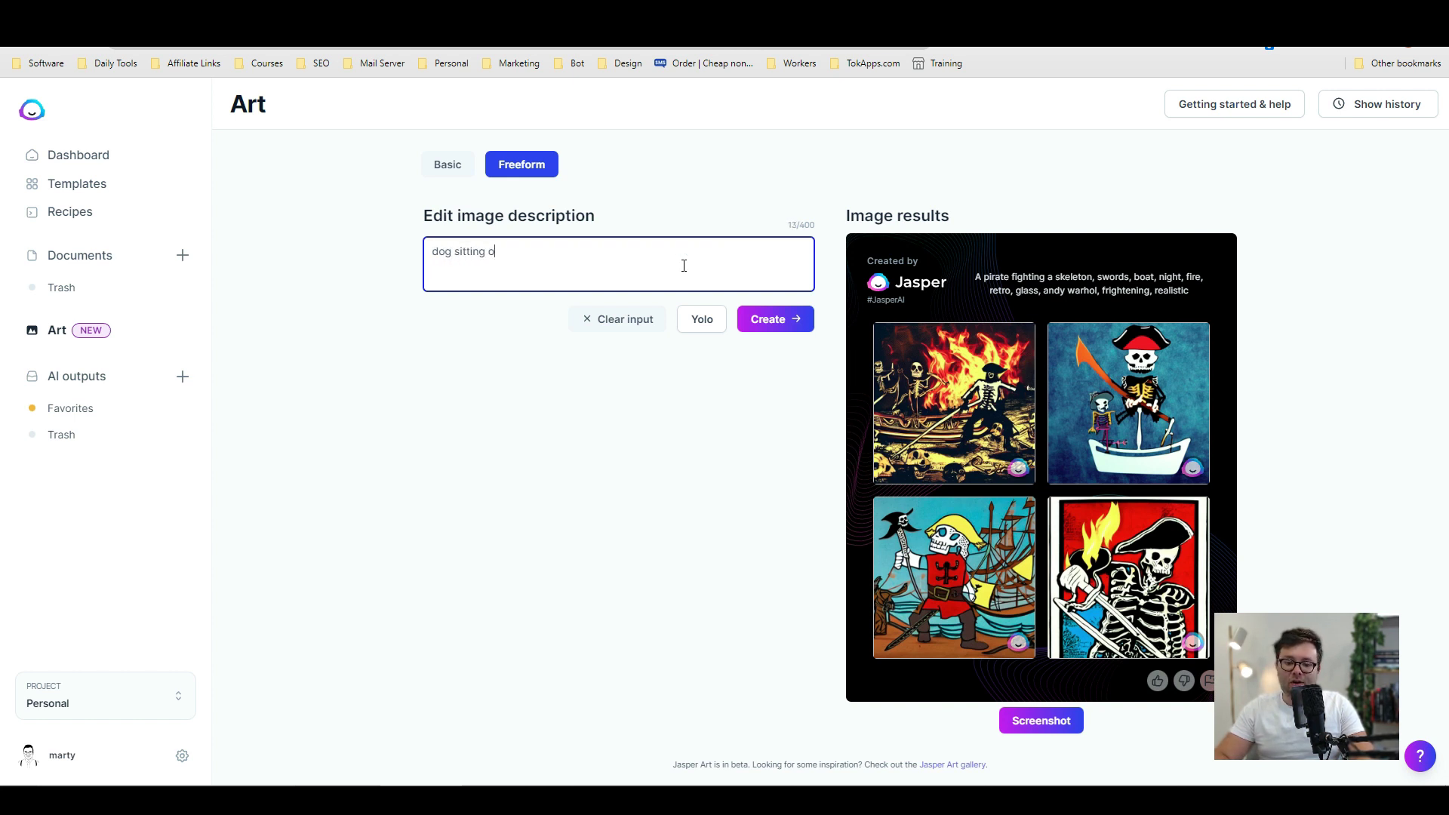
type("n its back wearing a dre")
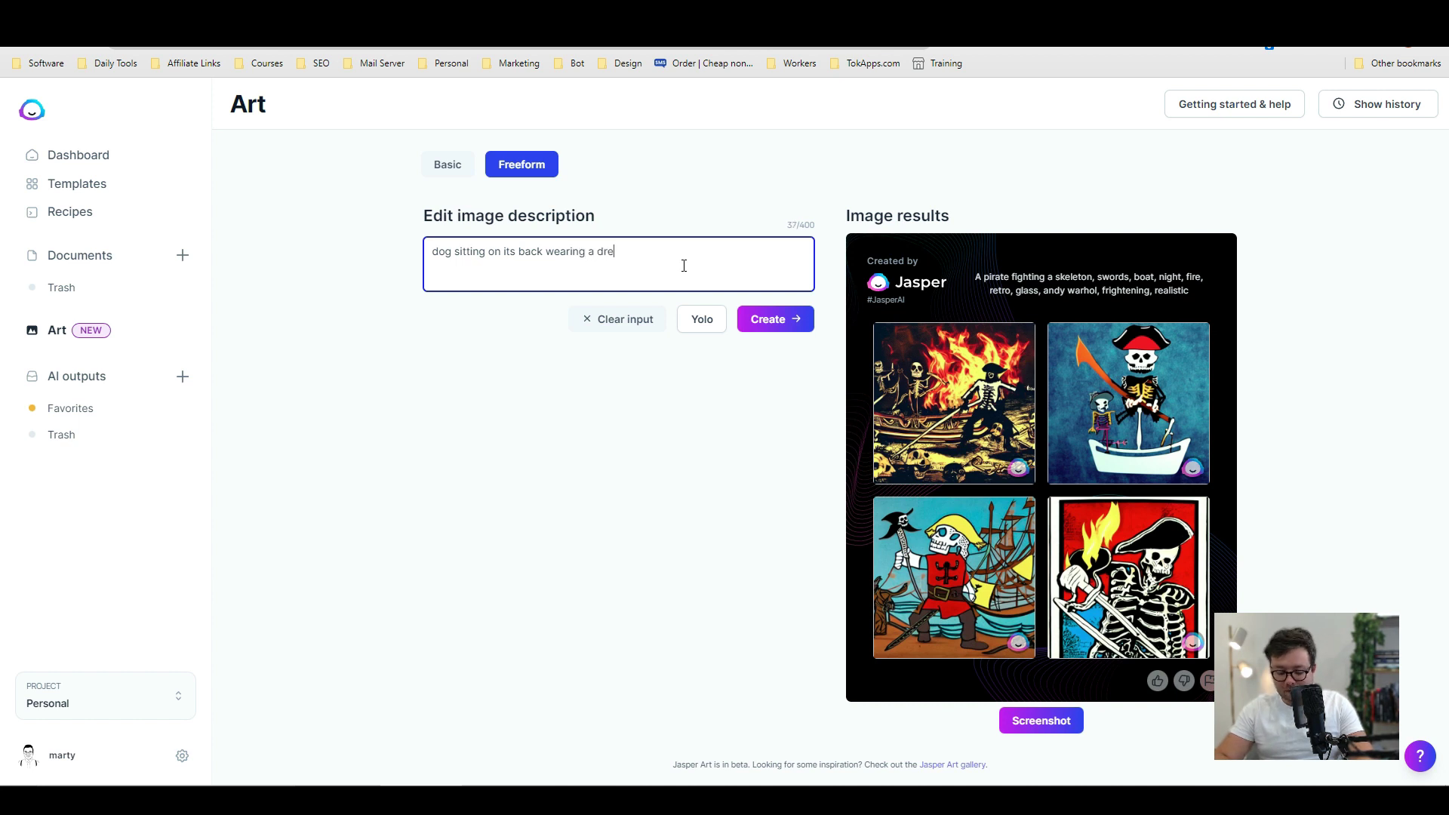
type("ssing gown ")
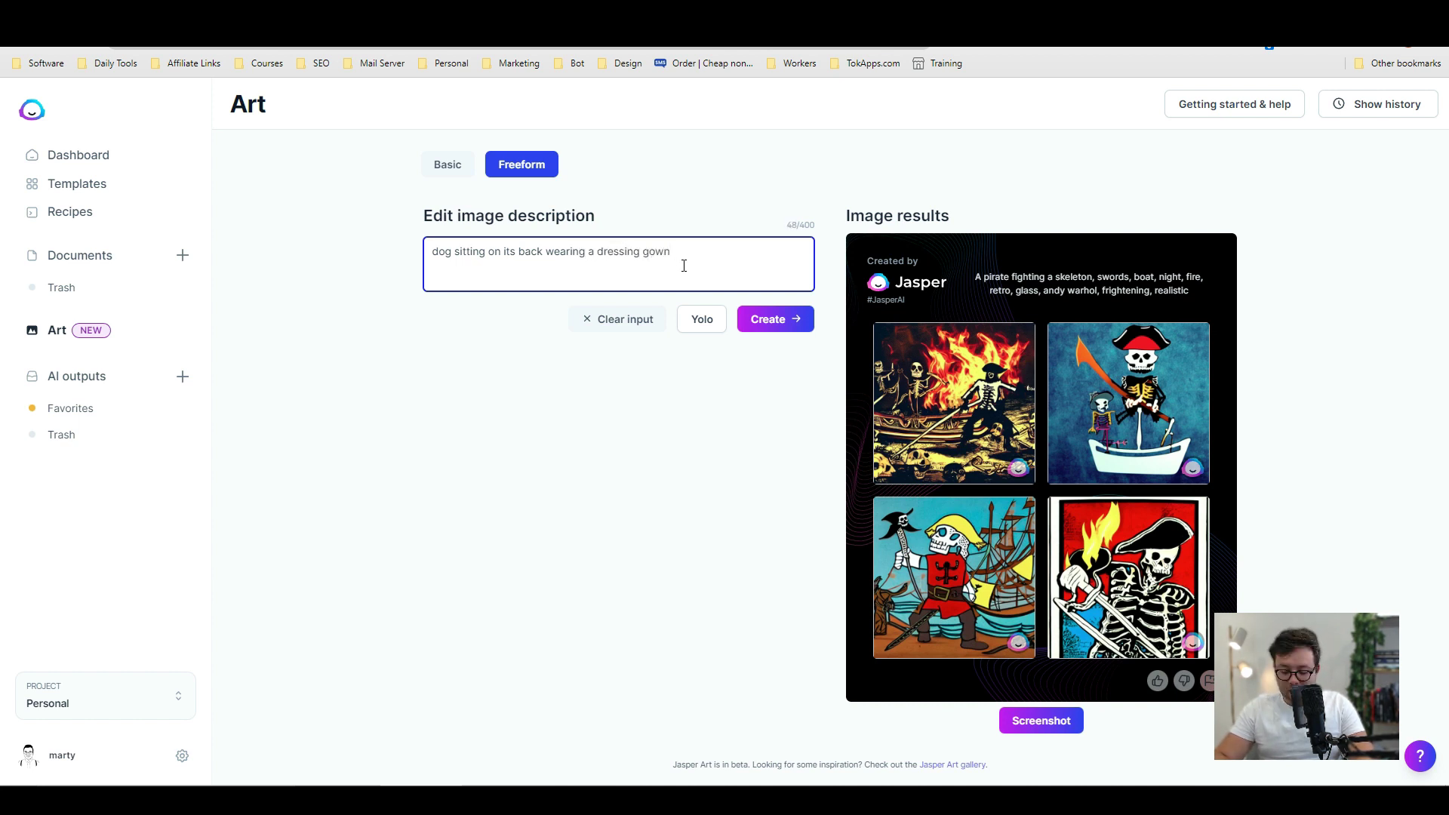
type("with paws ")
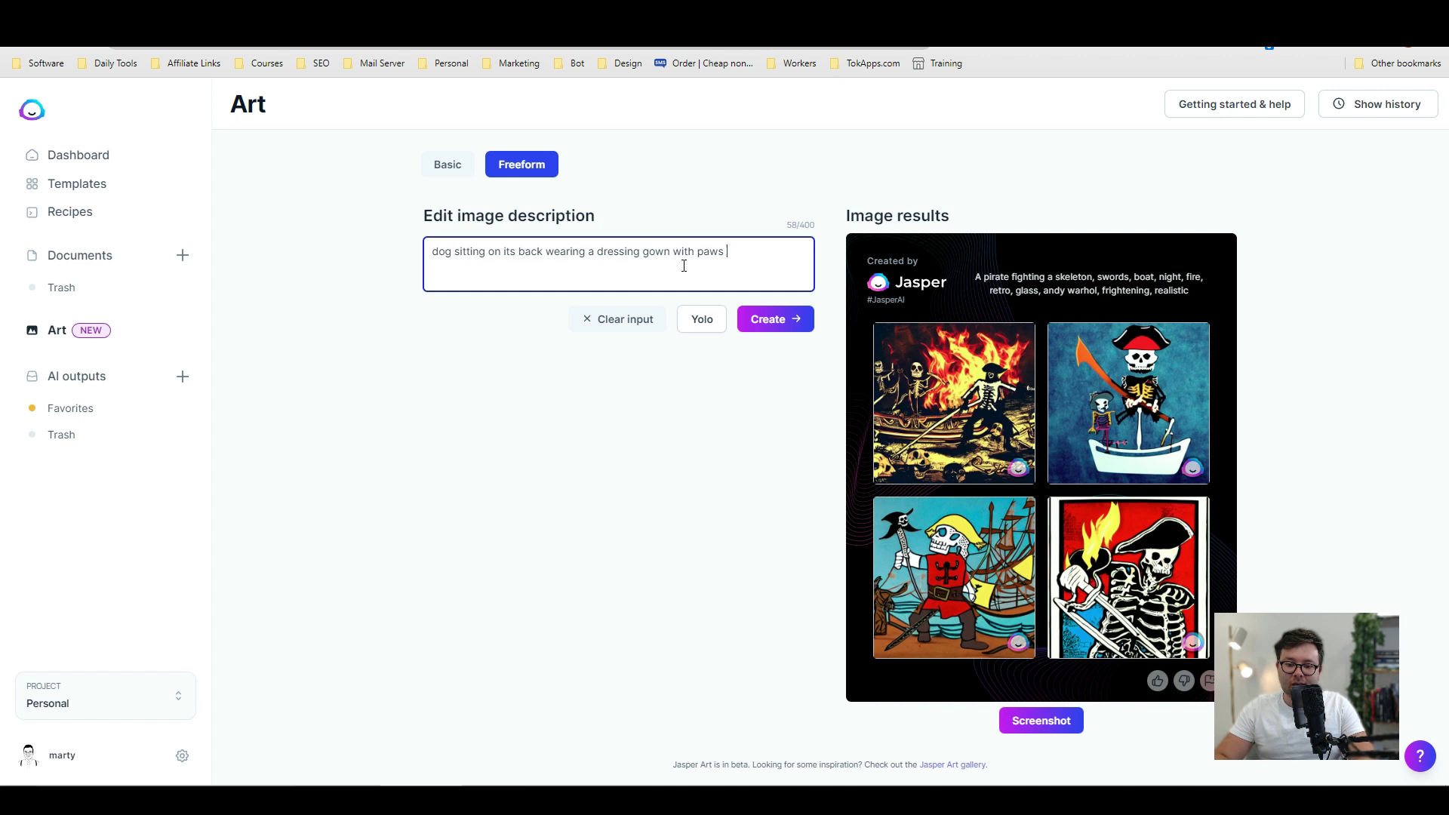
type("in bowl o")
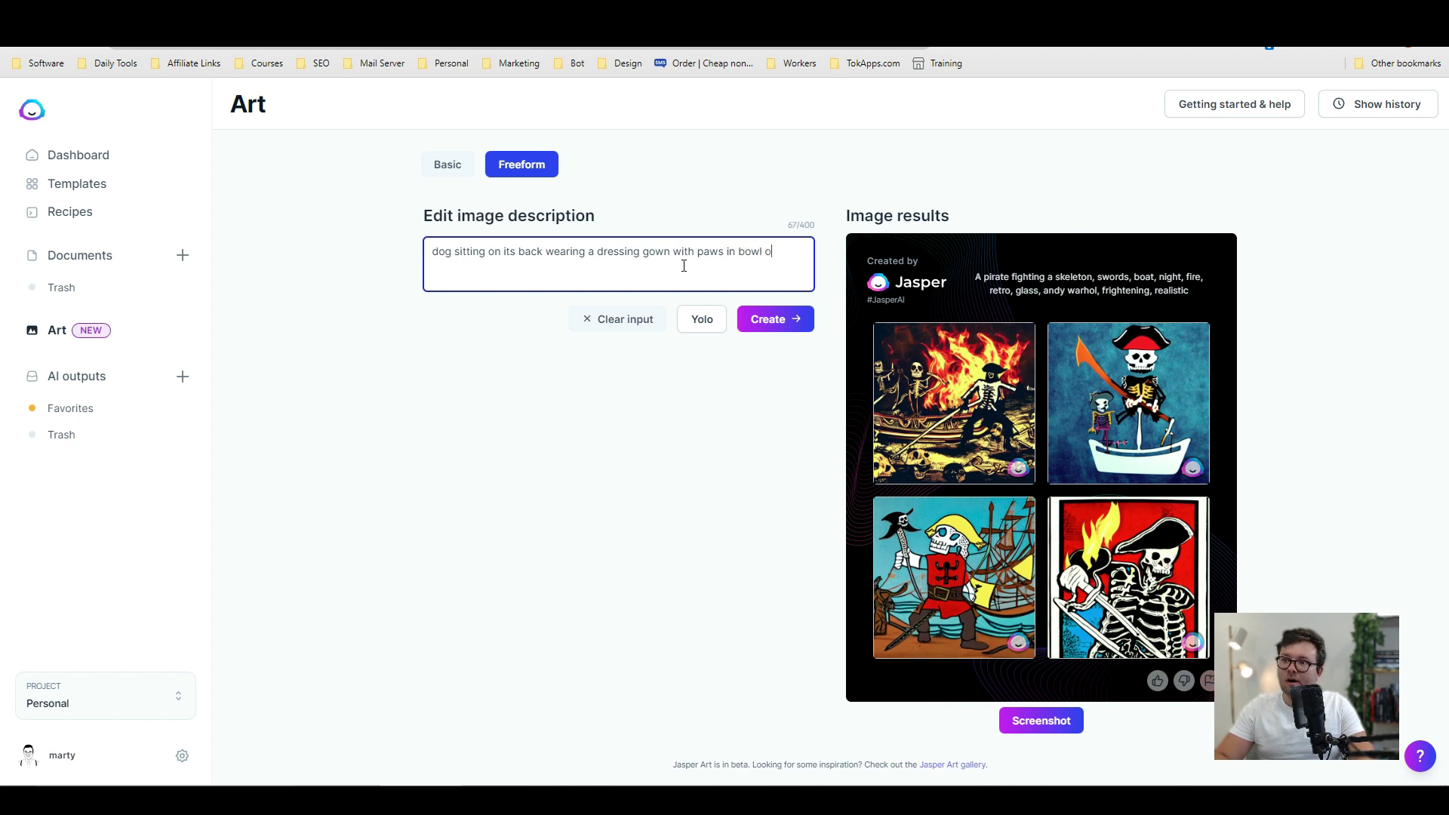
type("f popcorn weari")
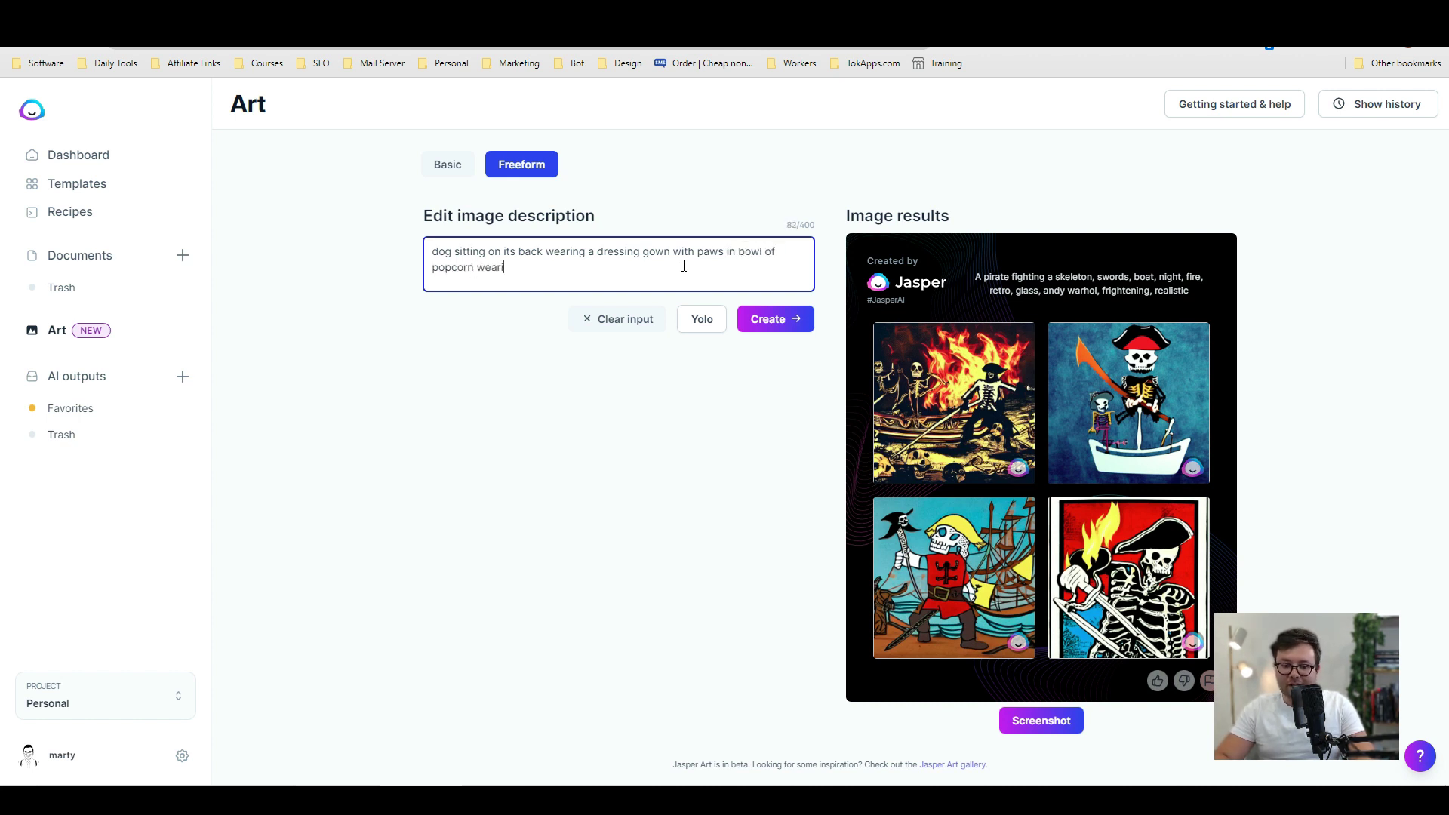
type("ng sunglasses,")
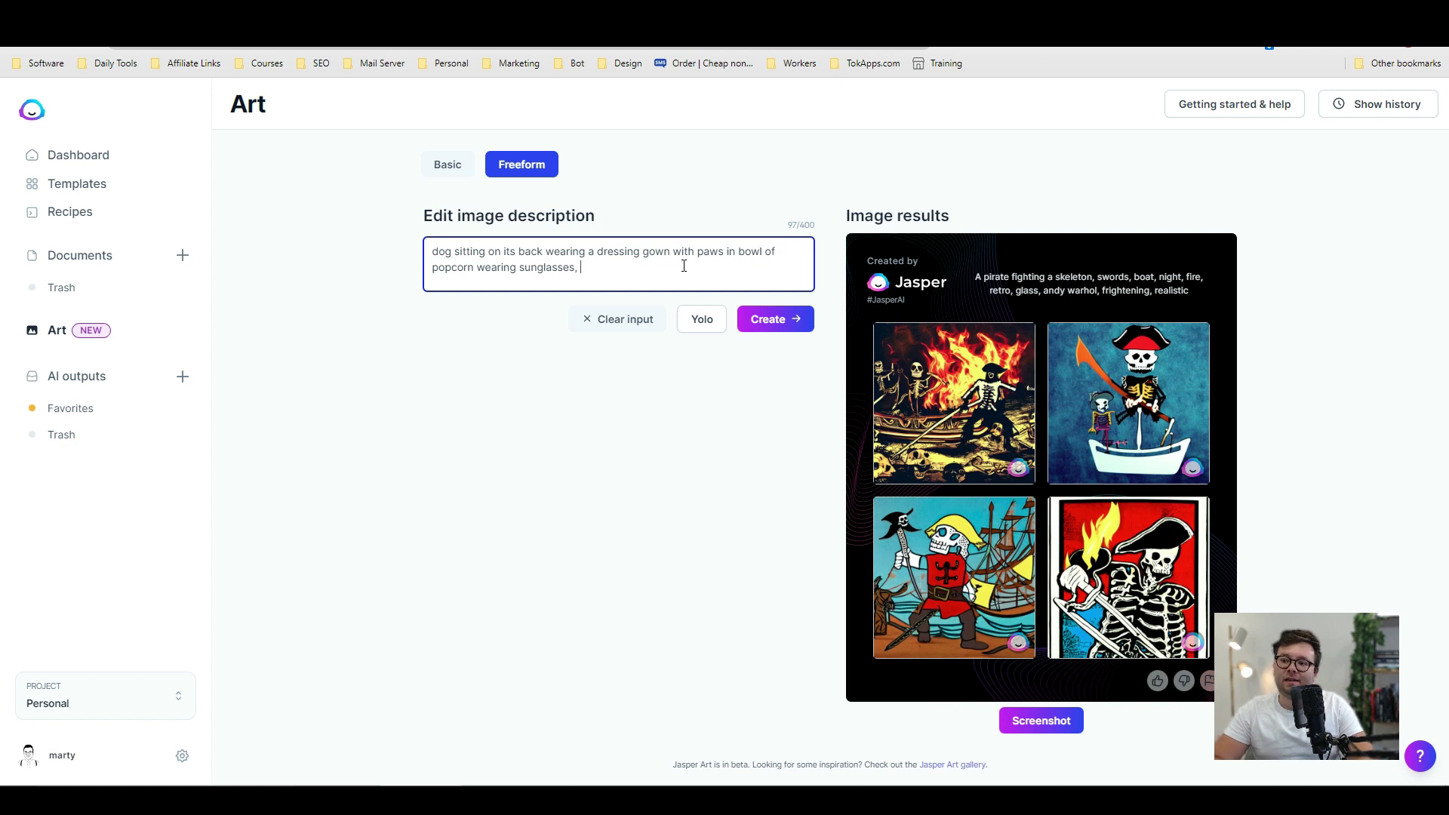
type("be")
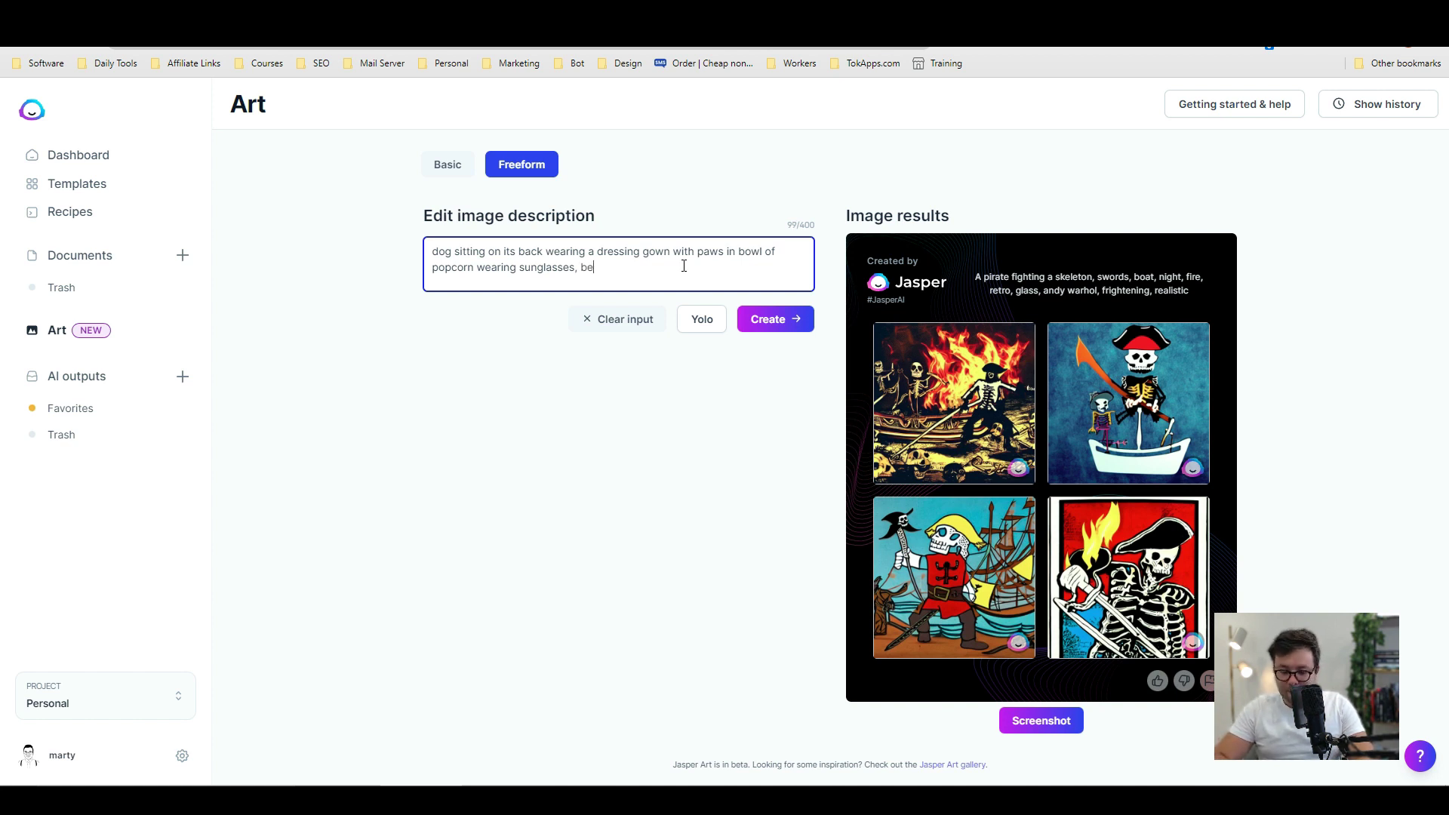
type("d background, teeth s")
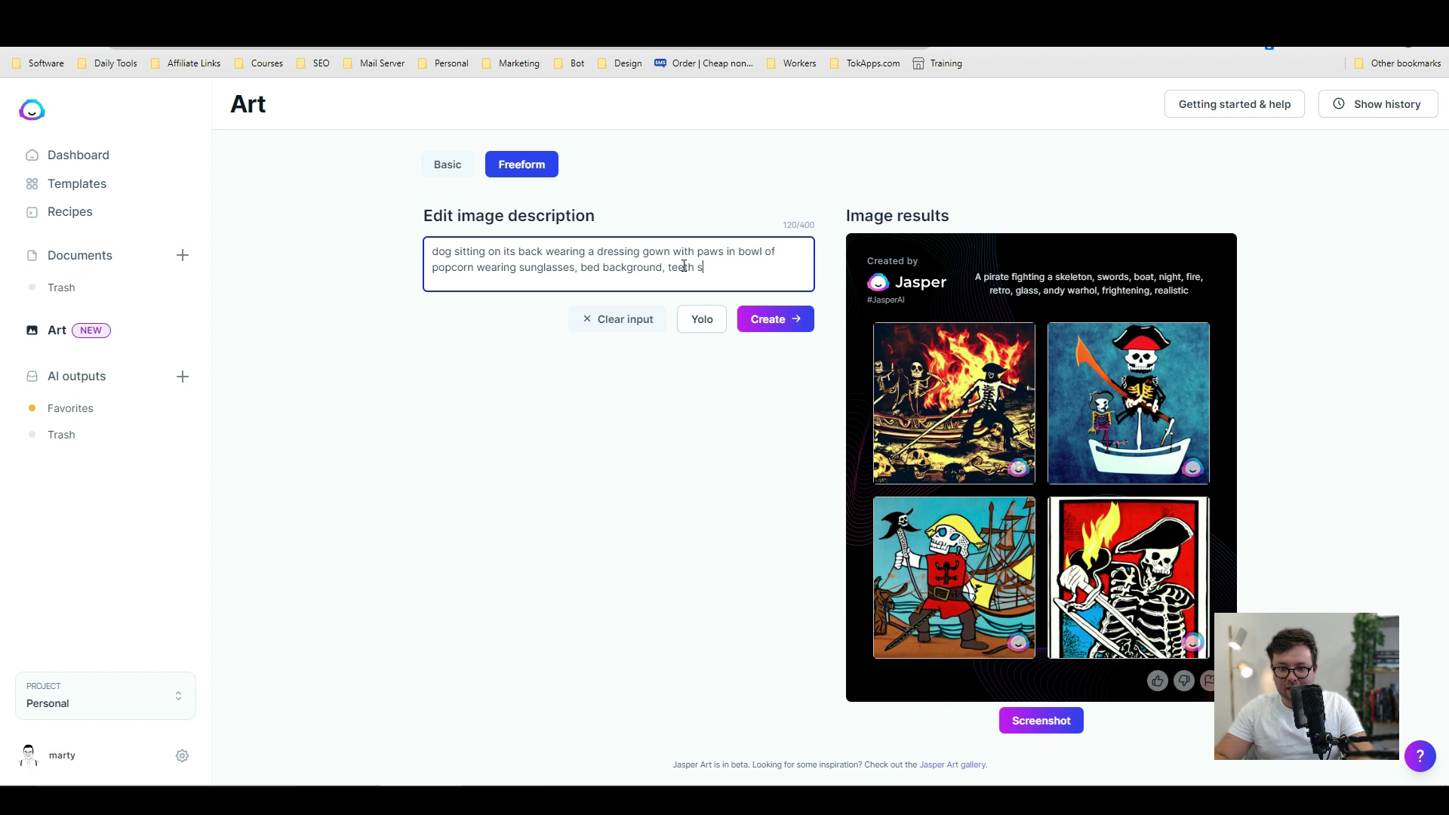
type("howing, pixa")
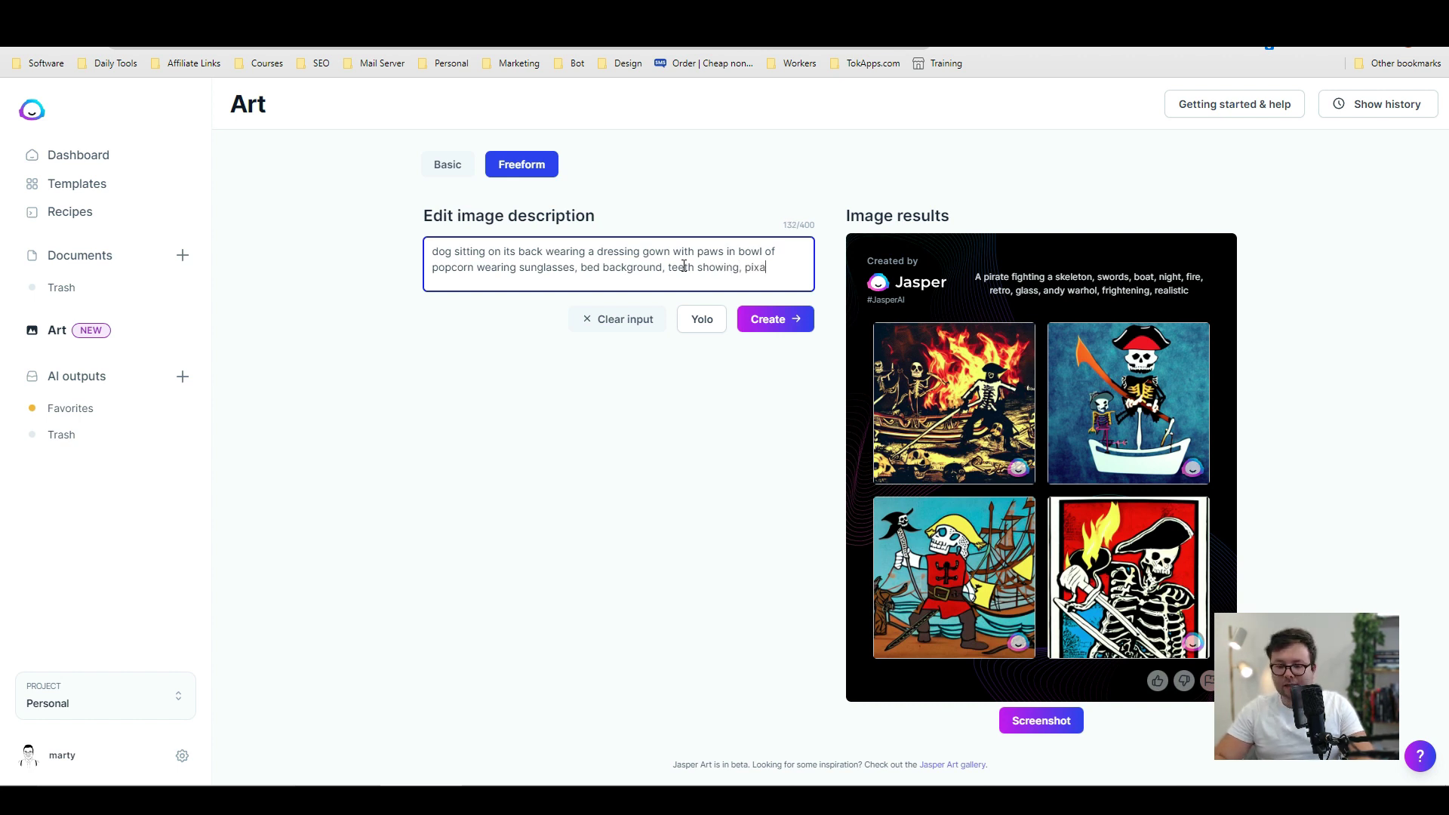
type("r,cartoon")
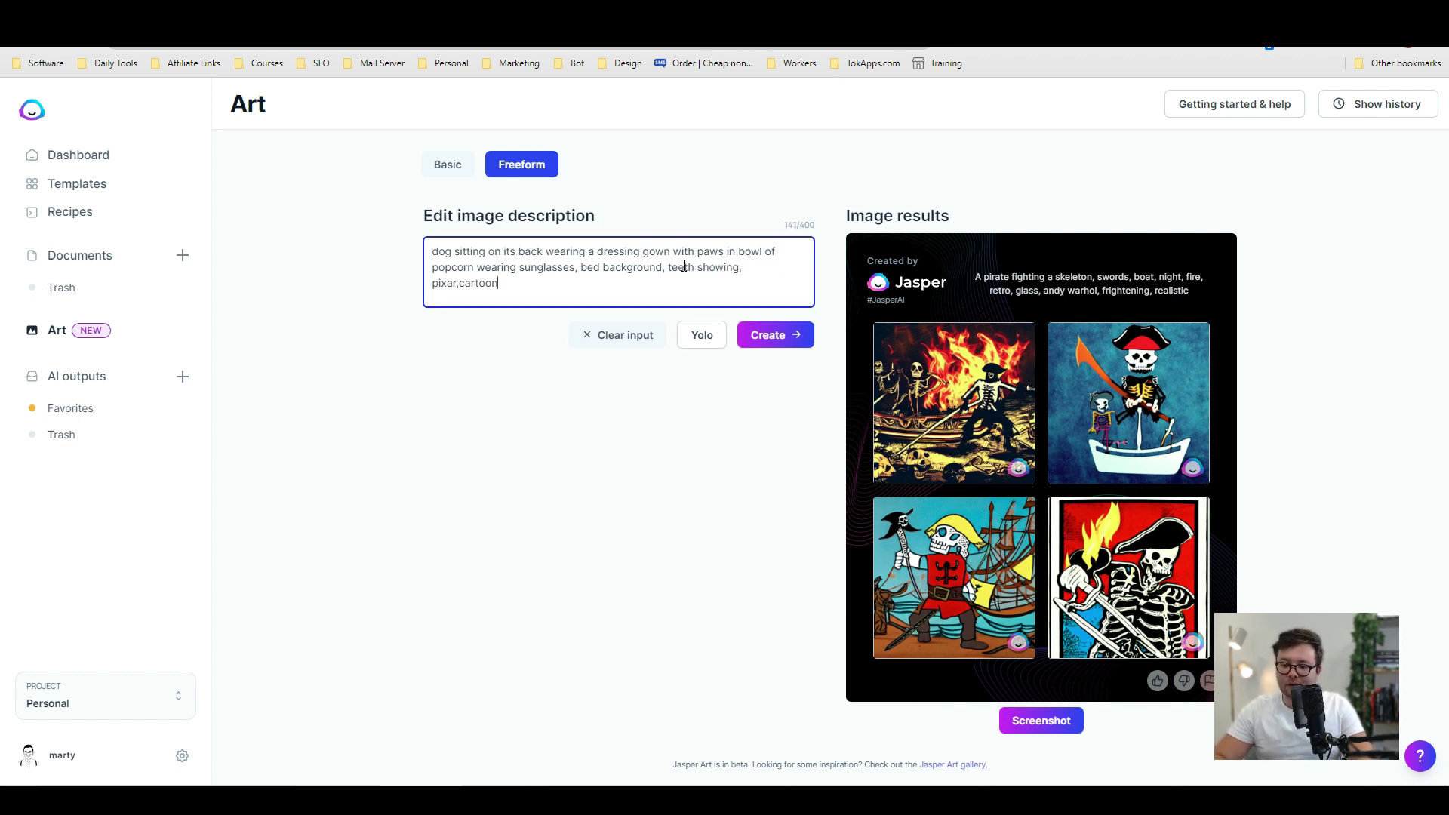
type(",4k")
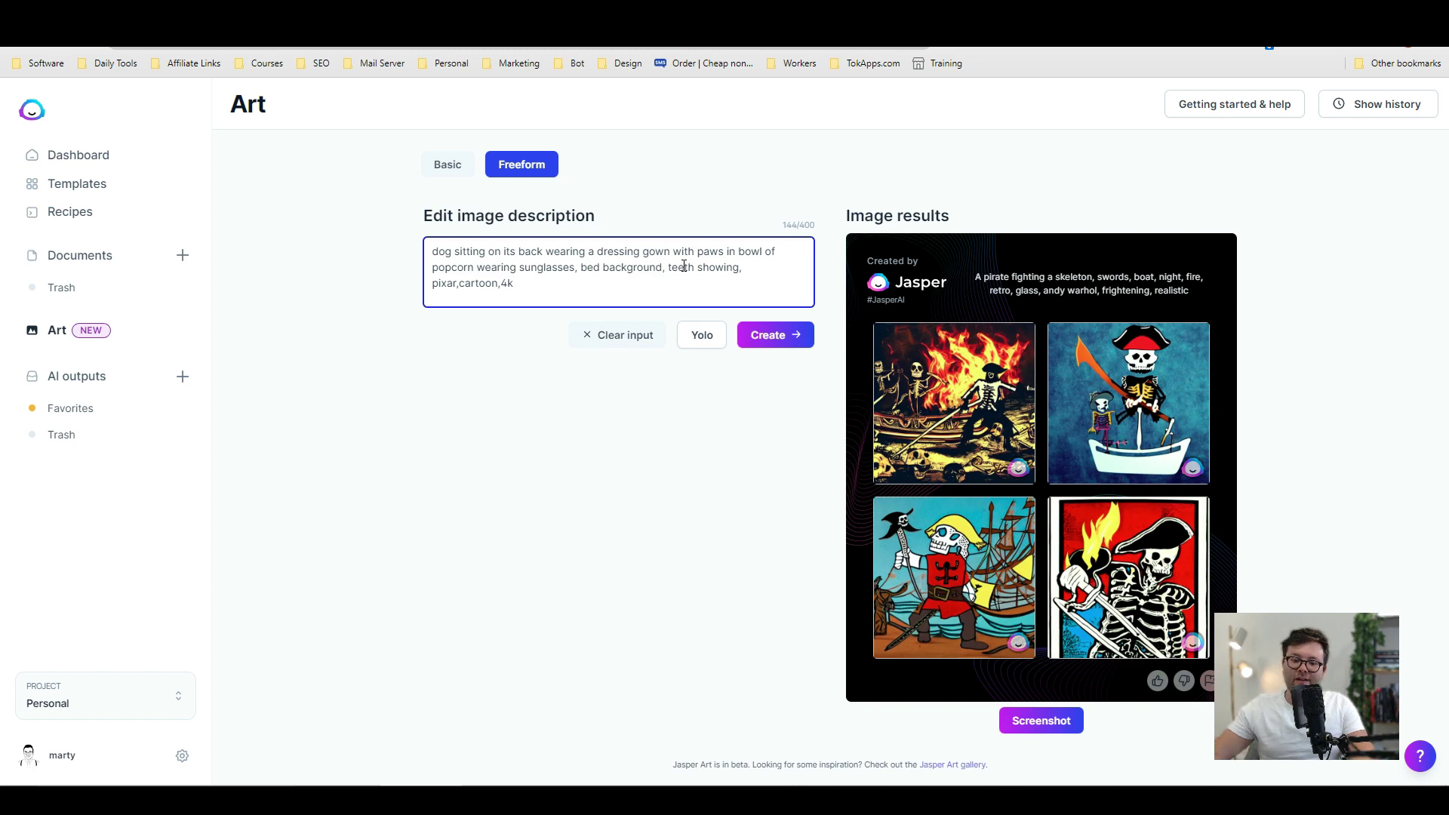
key("ctrl+a")
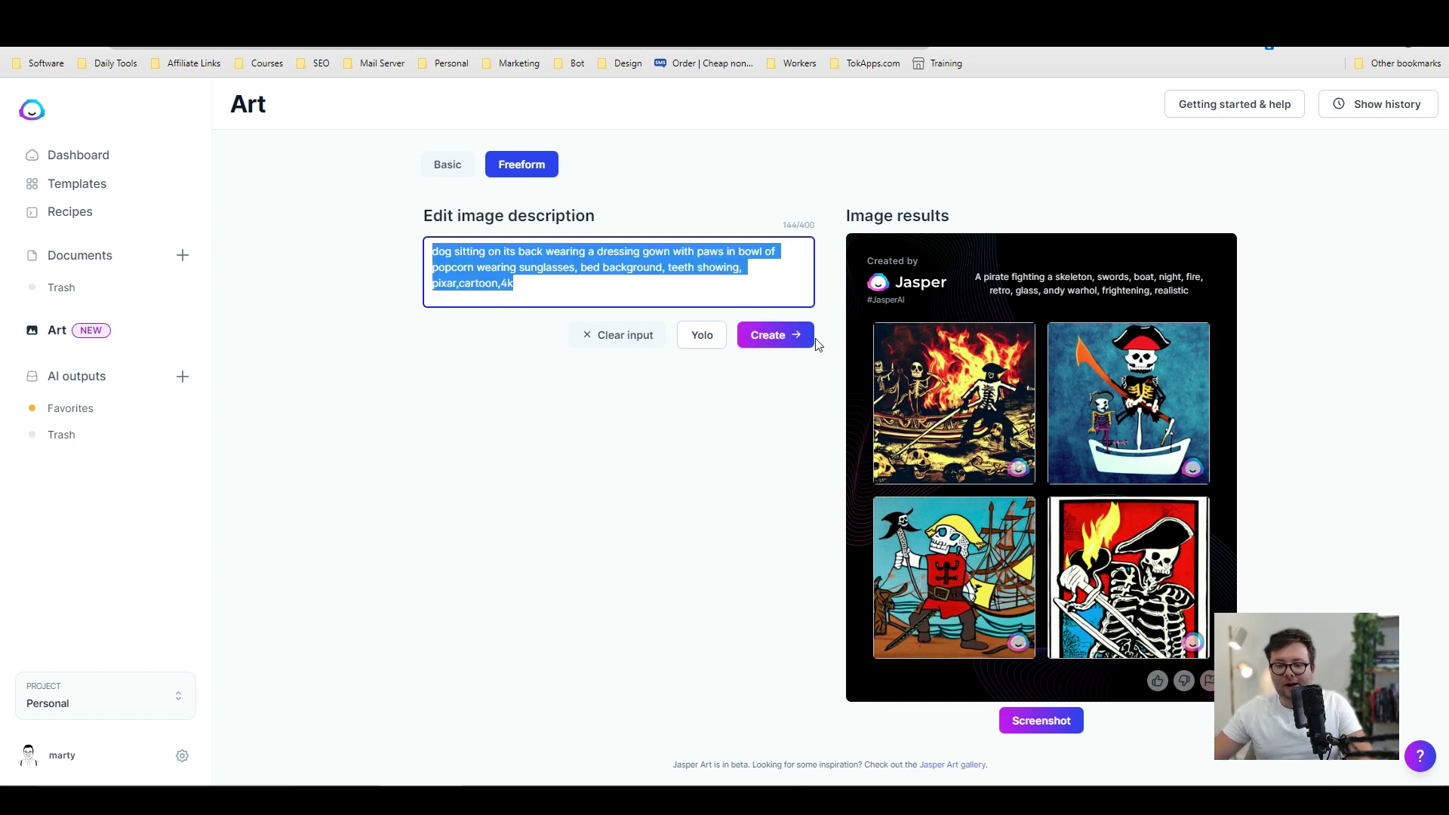
Create the cartoon dog-with-popcorn images and enlarge each of the four results
left_click(811, 340)
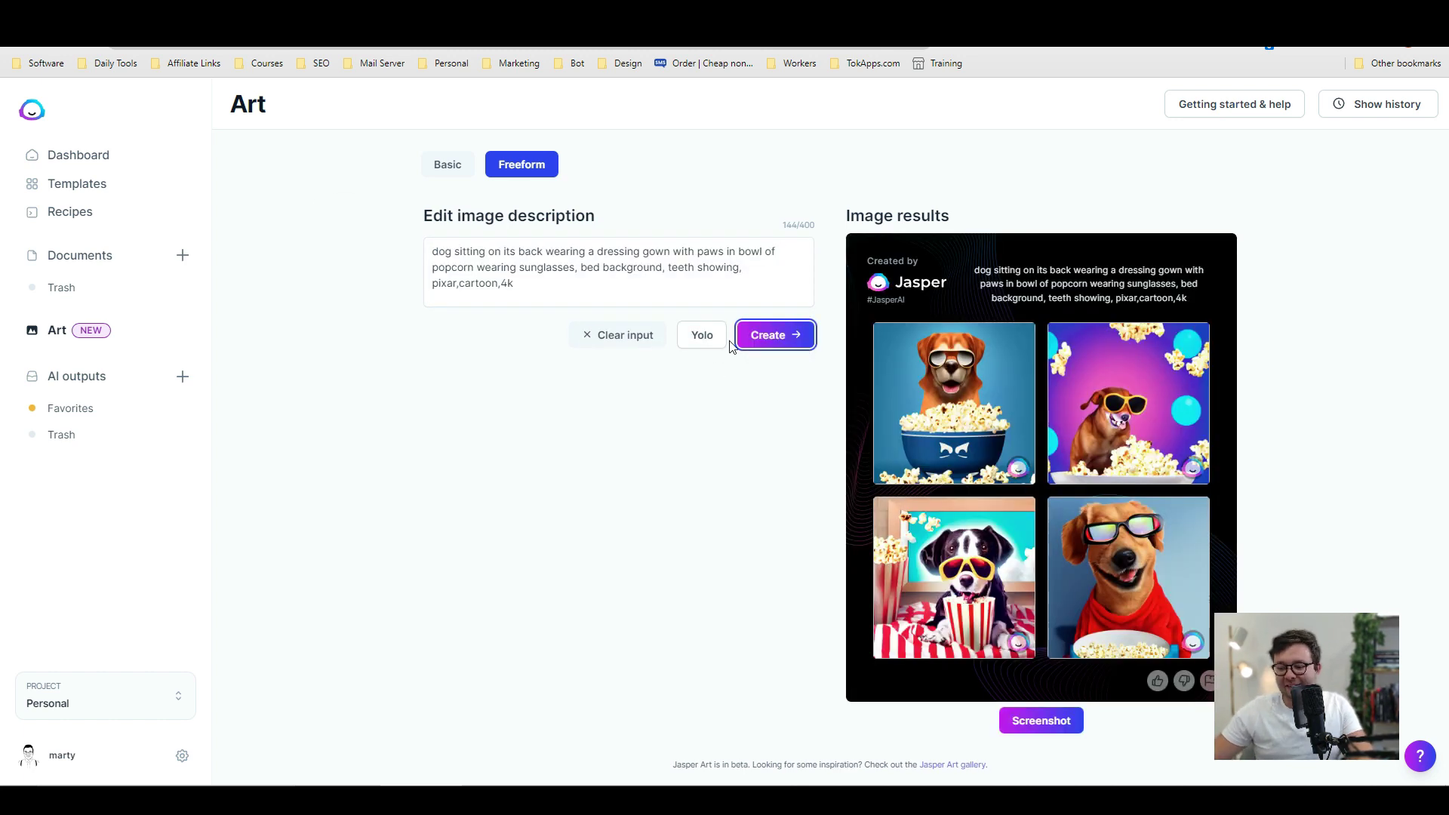
left_click(927, 391)
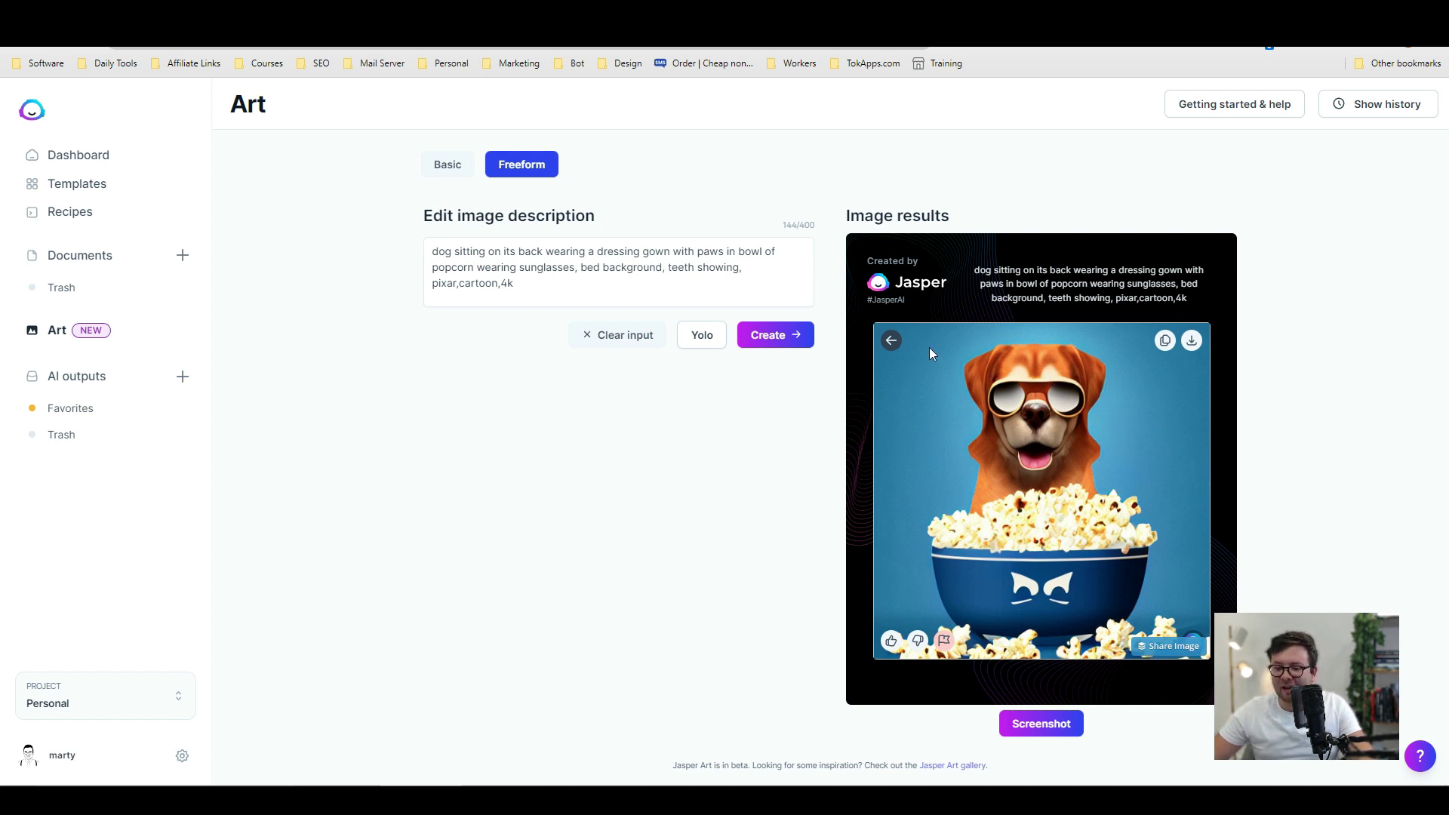
left_click(1071, 414)
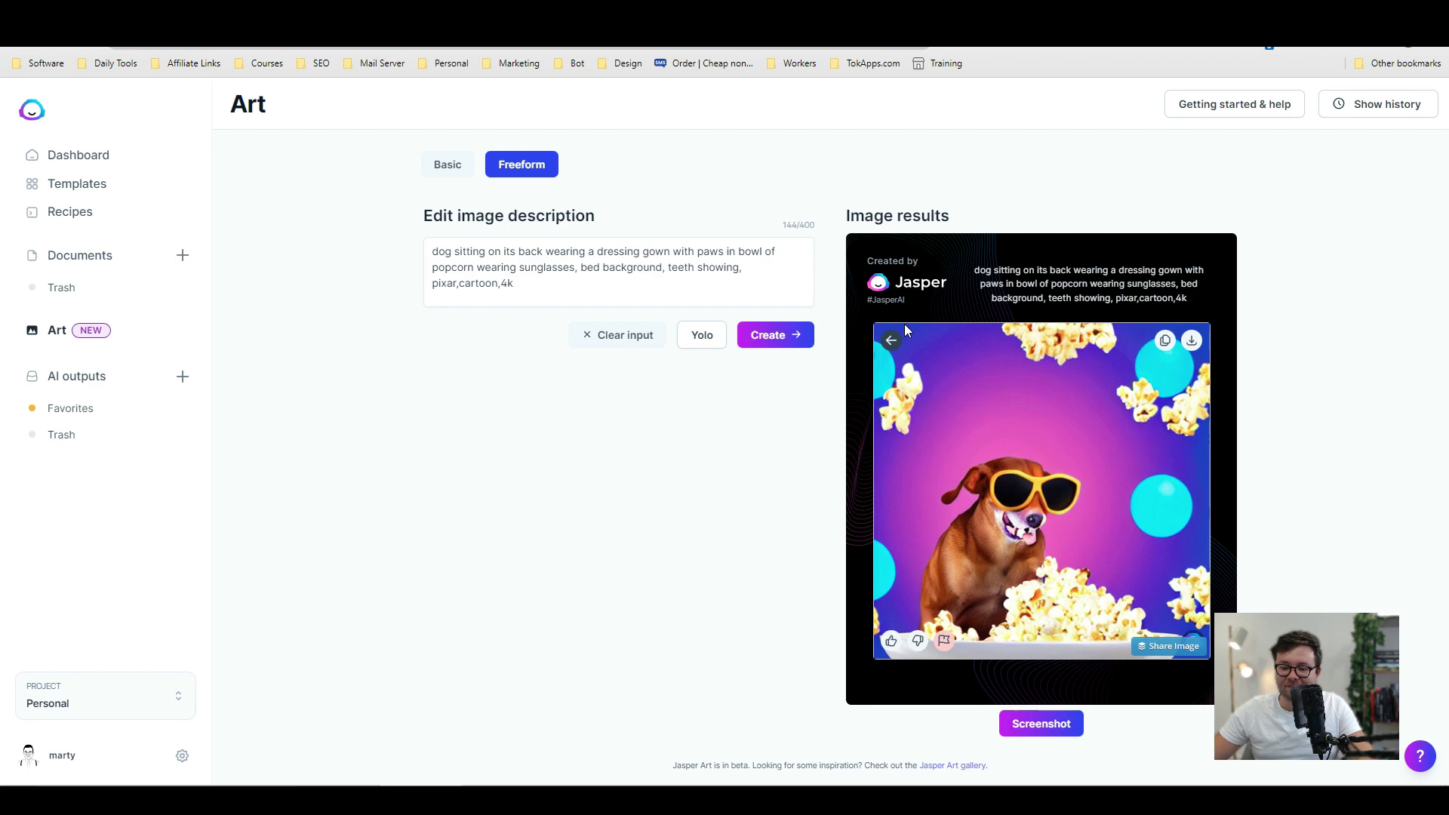
left_click(962, 571)
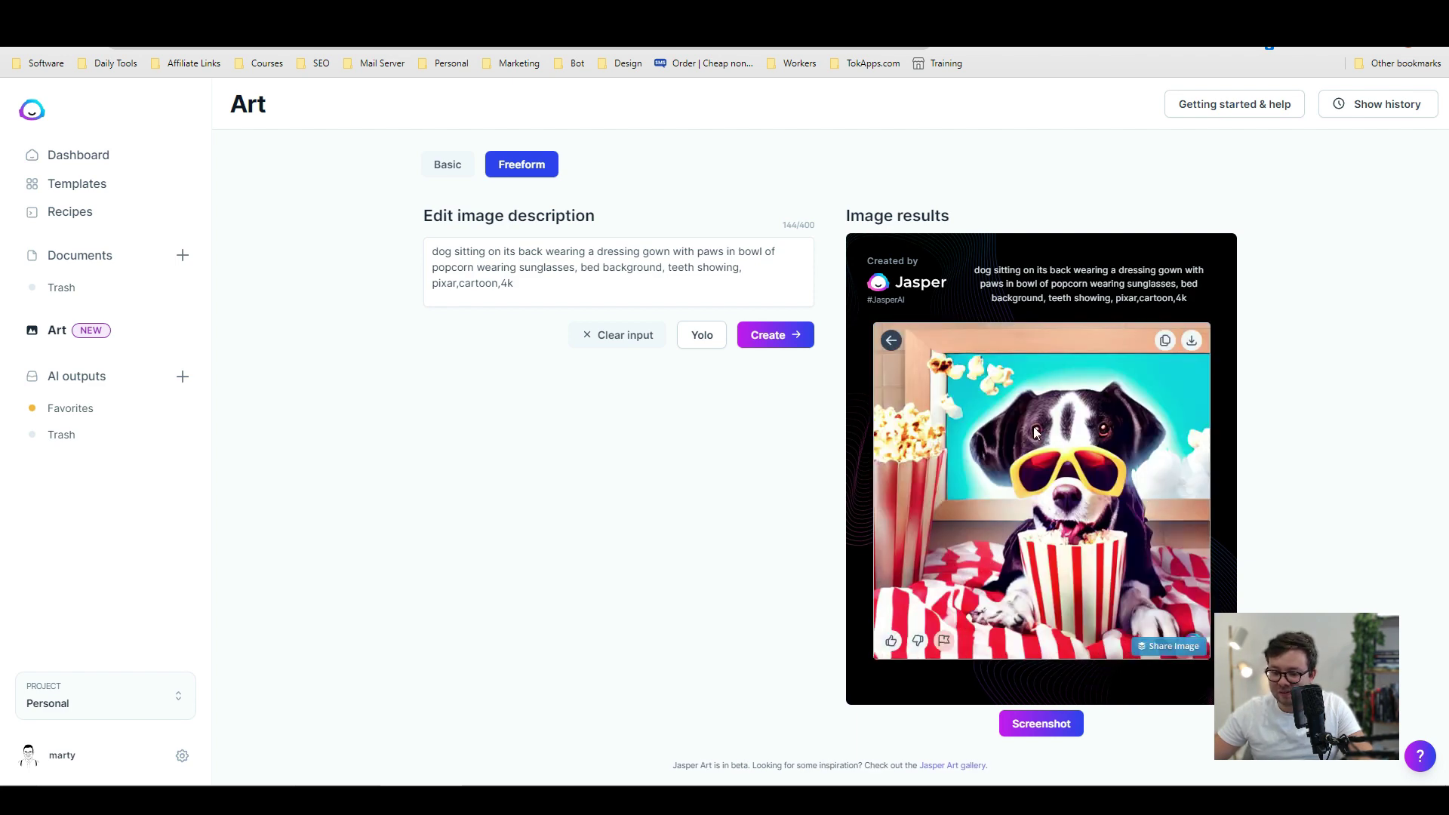
left_click(891, 340)
left_click(1080, 575)
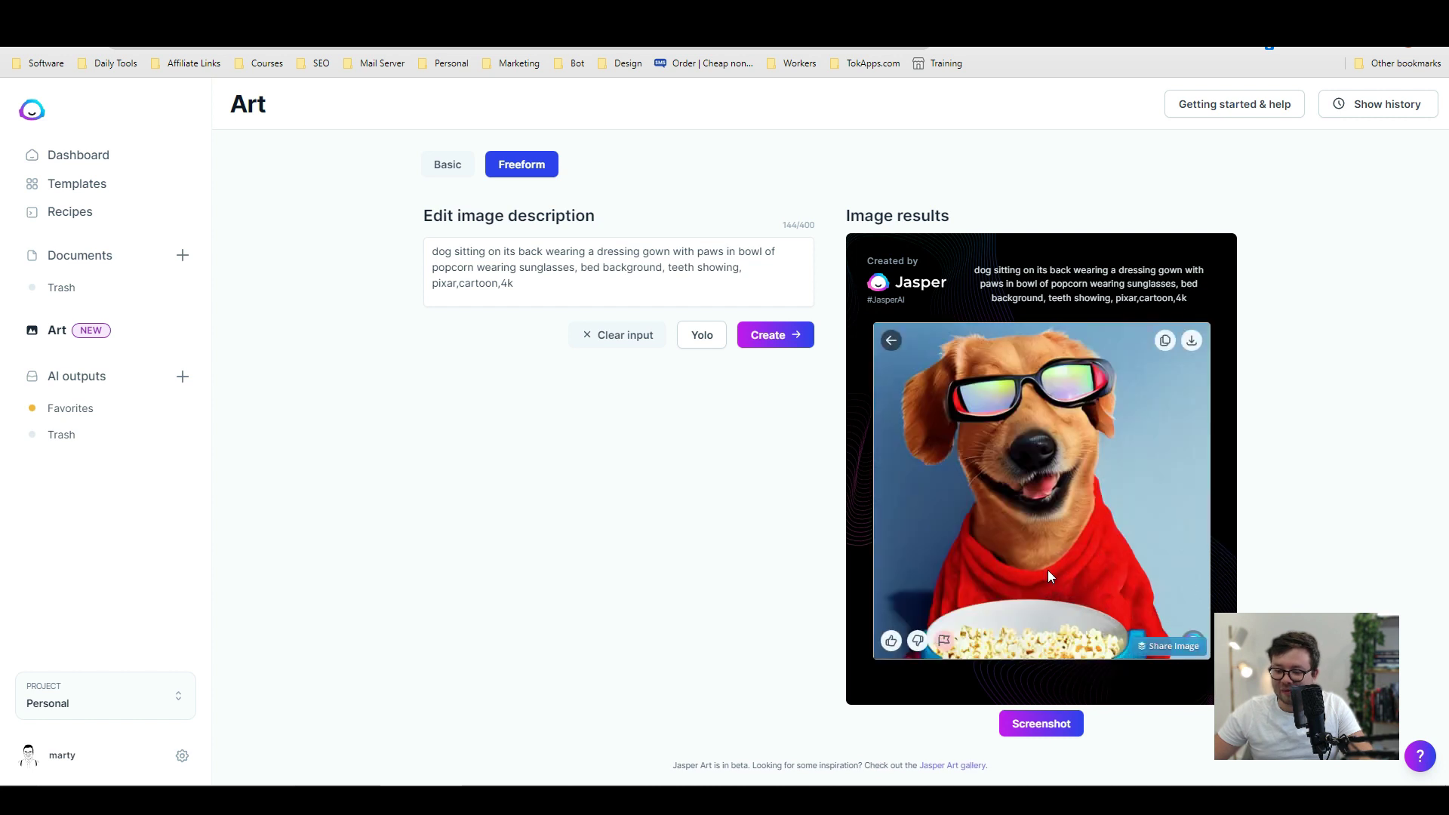
left_click(894, 340)
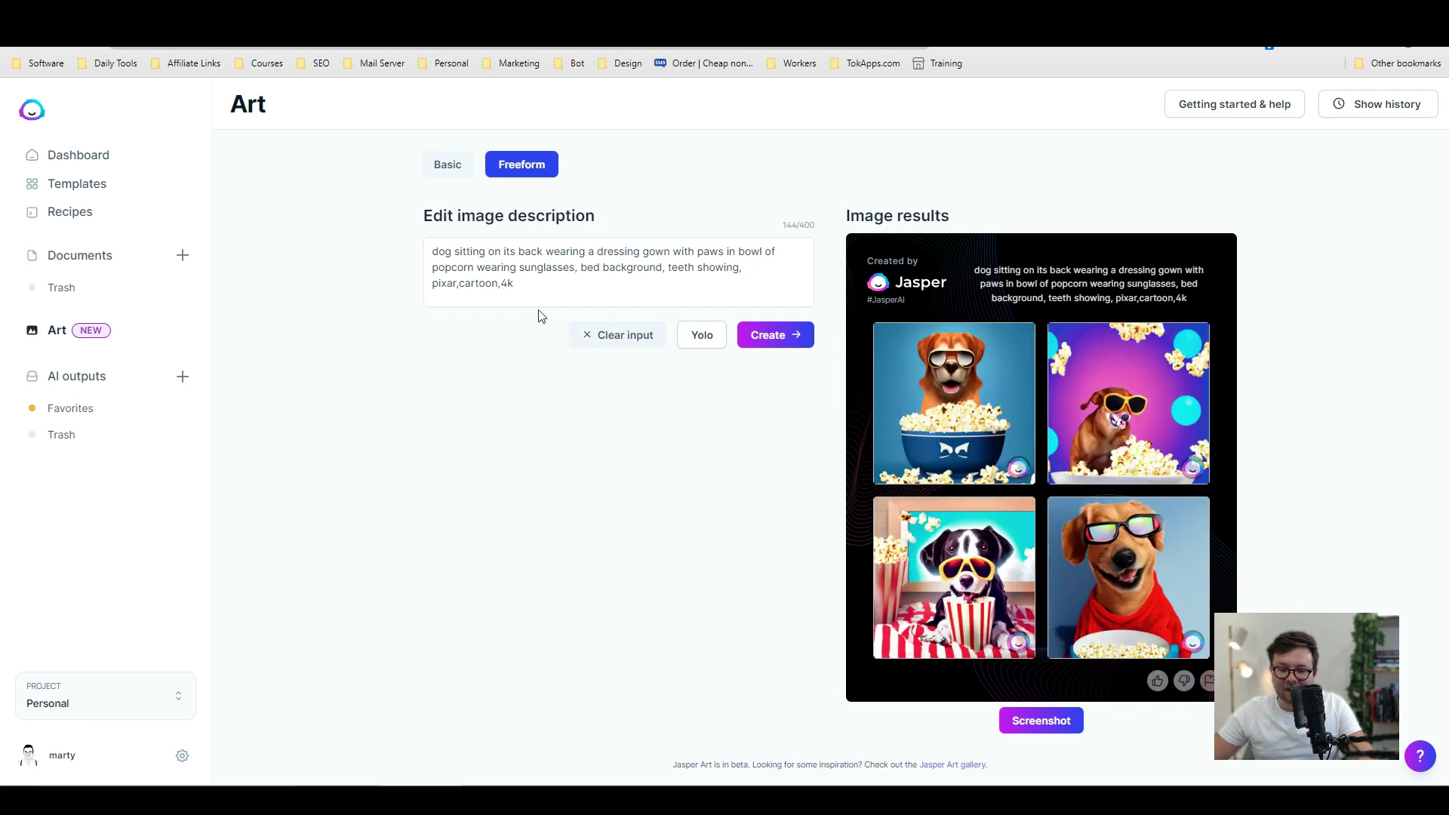
Replace 'cartoon' with 'canvas' in the description and generate new images
double_click(473, 285)
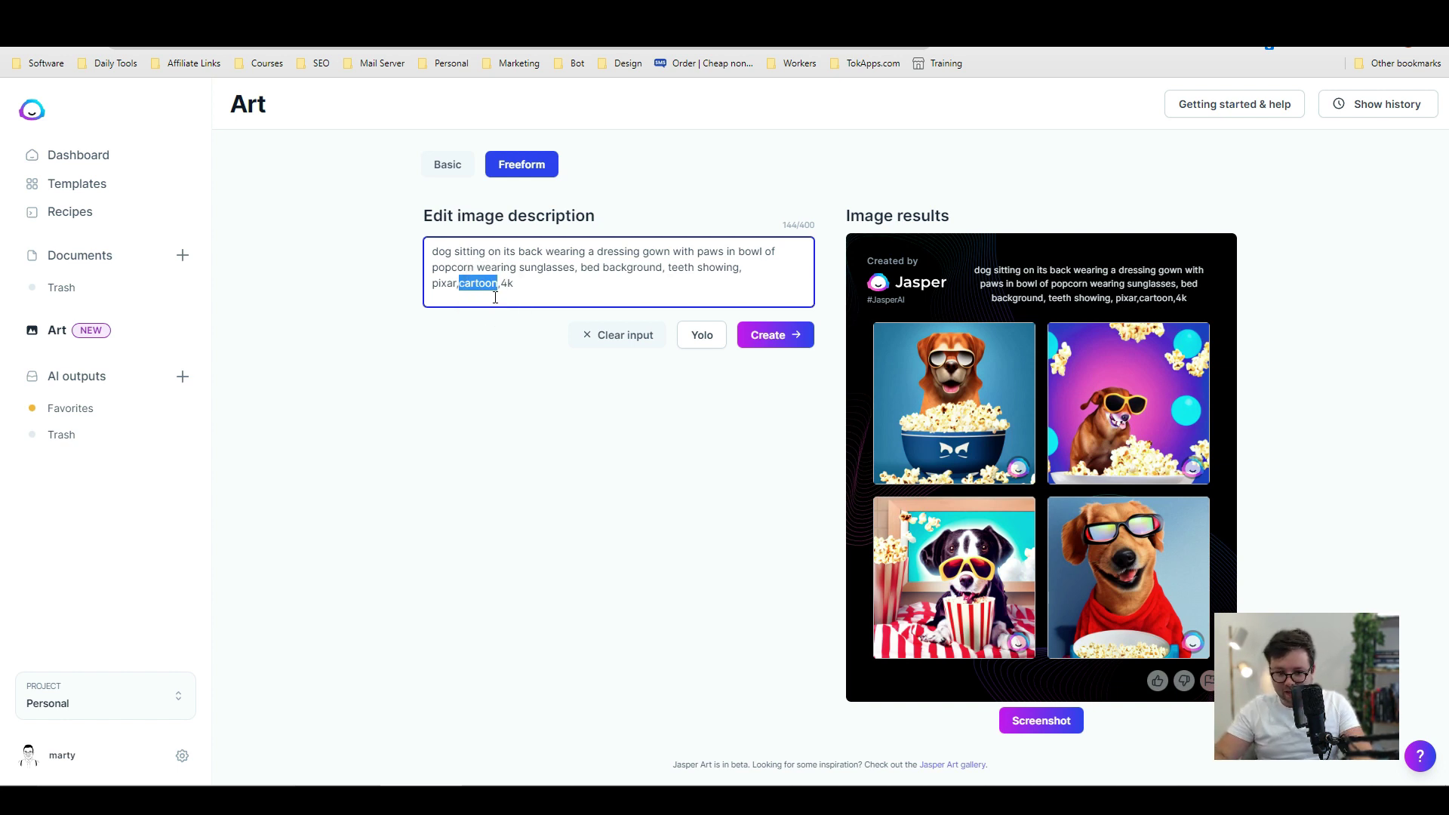
type("canvas")
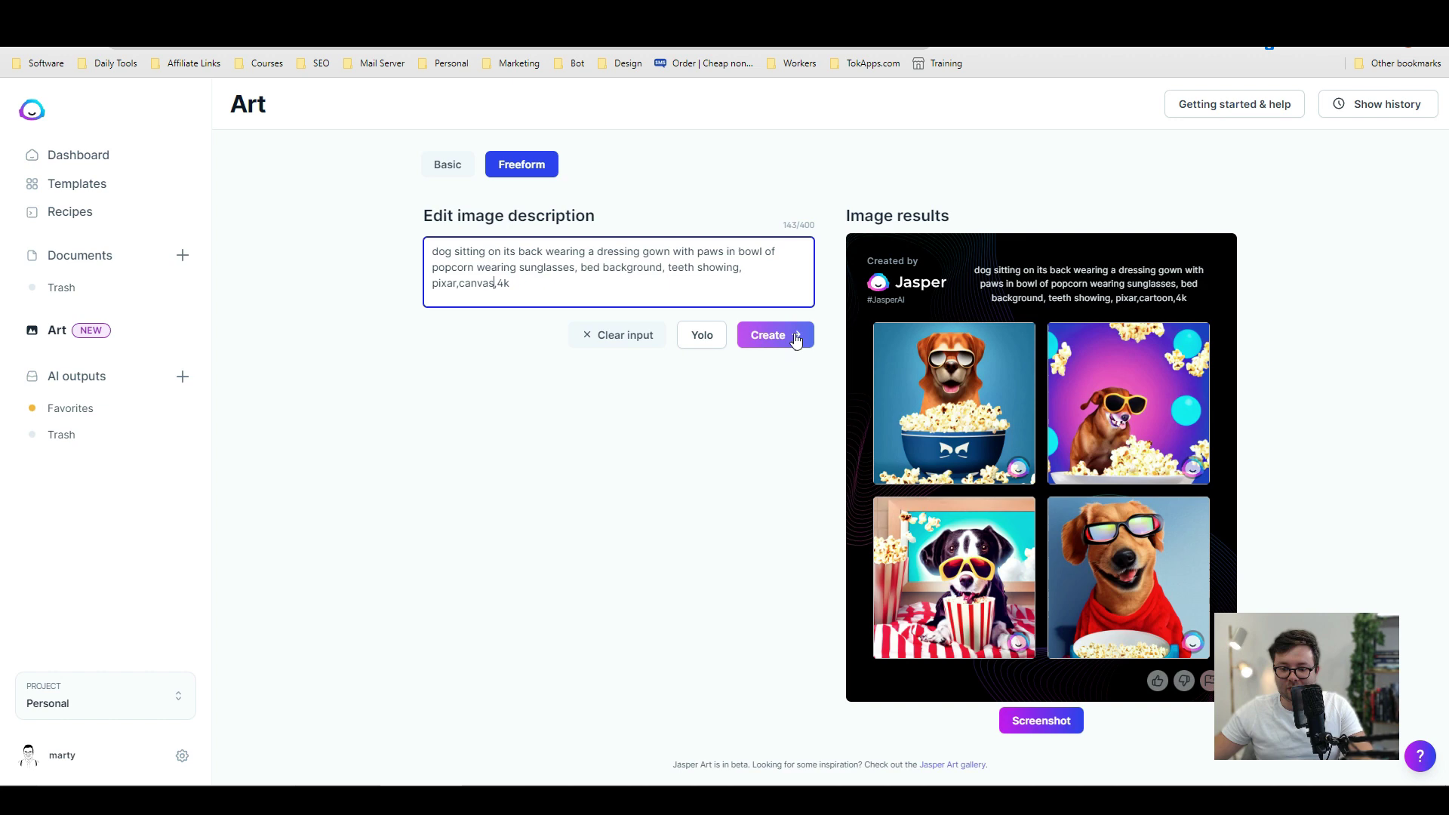
left_click(796, 340)
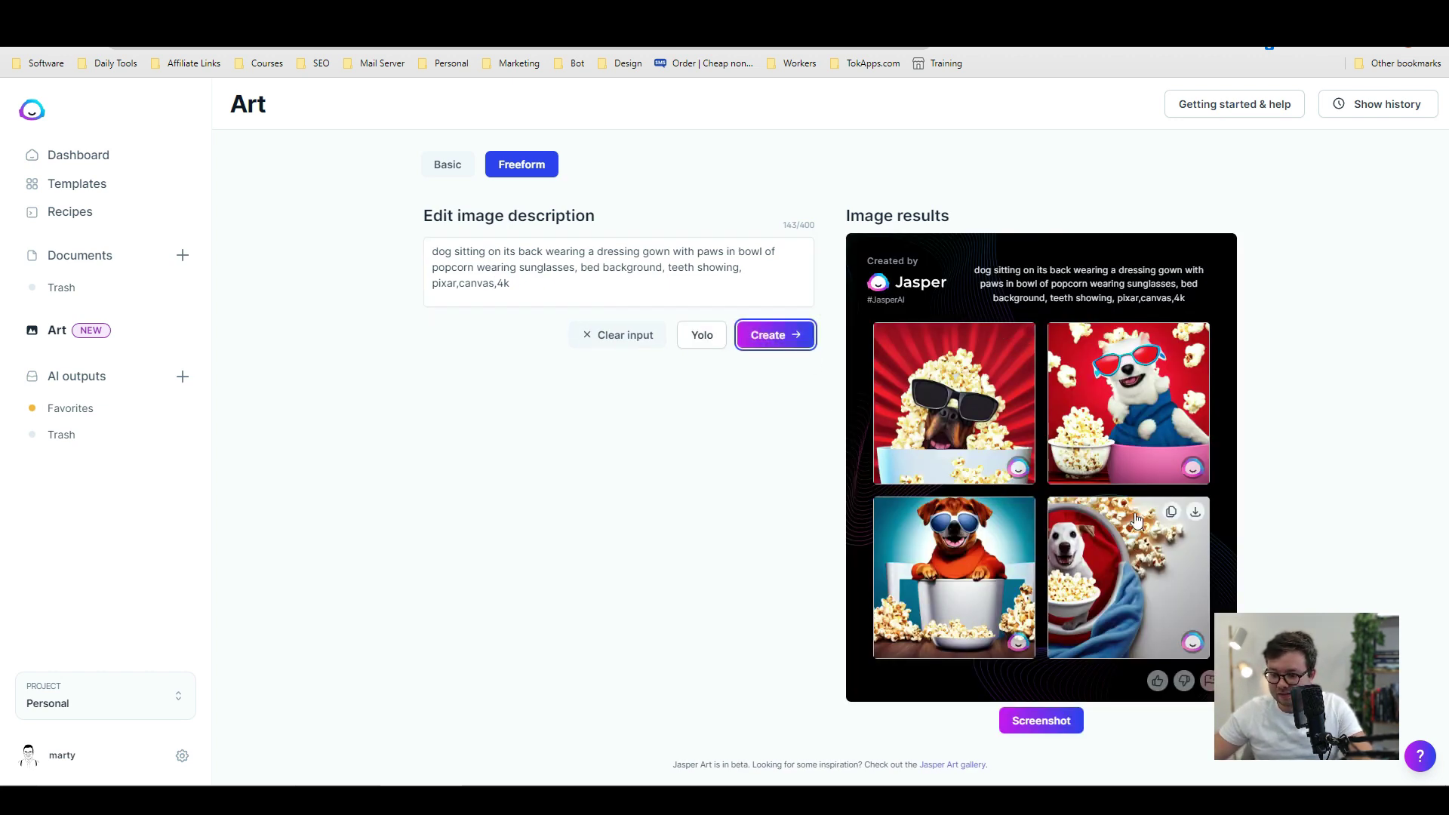
Enlarge each of the four canvas popcorn-dog results, then return to the grid
left_click(960, 412)
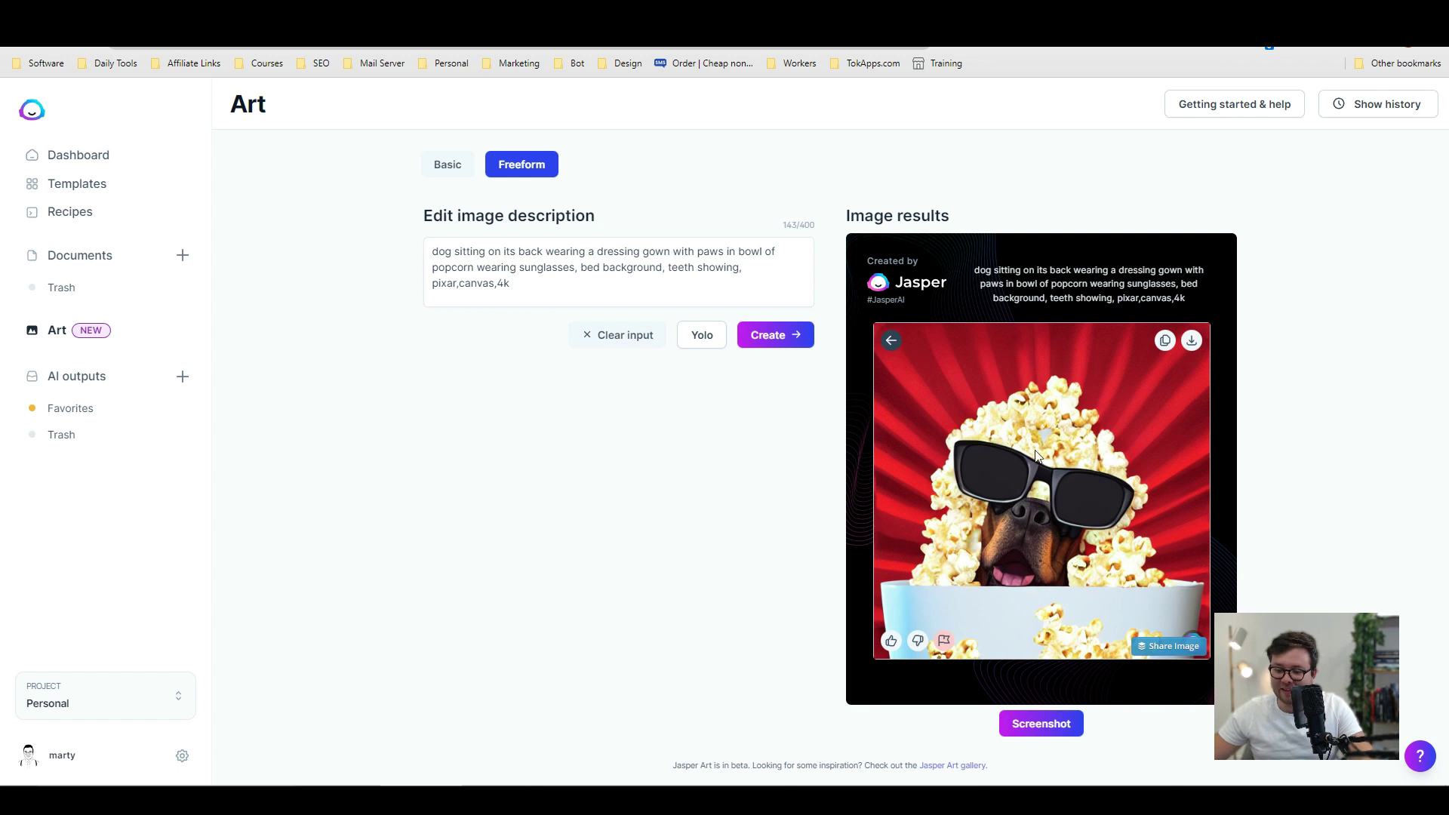
left_click(895, 347)
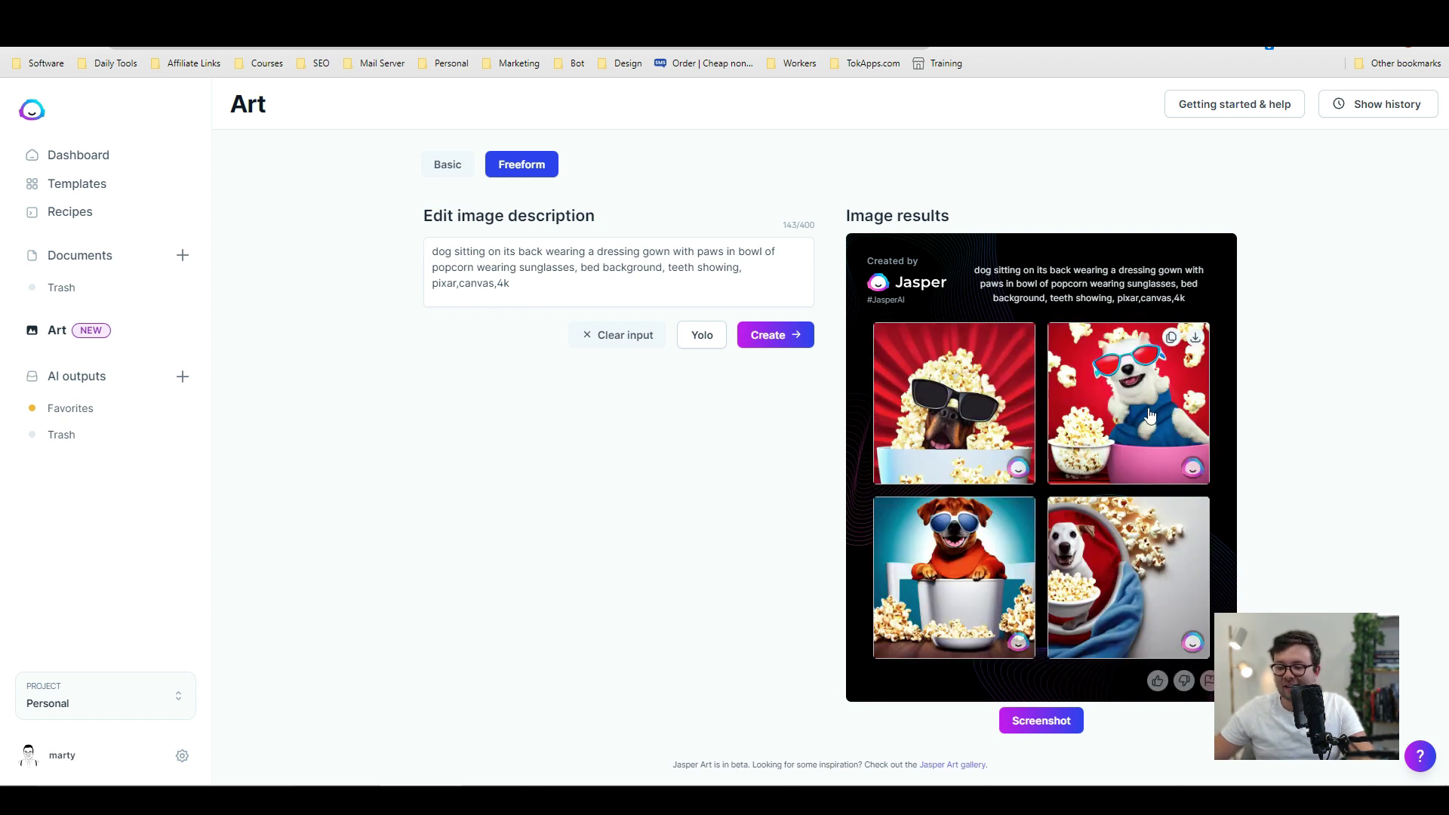
left_click(1148, 409)
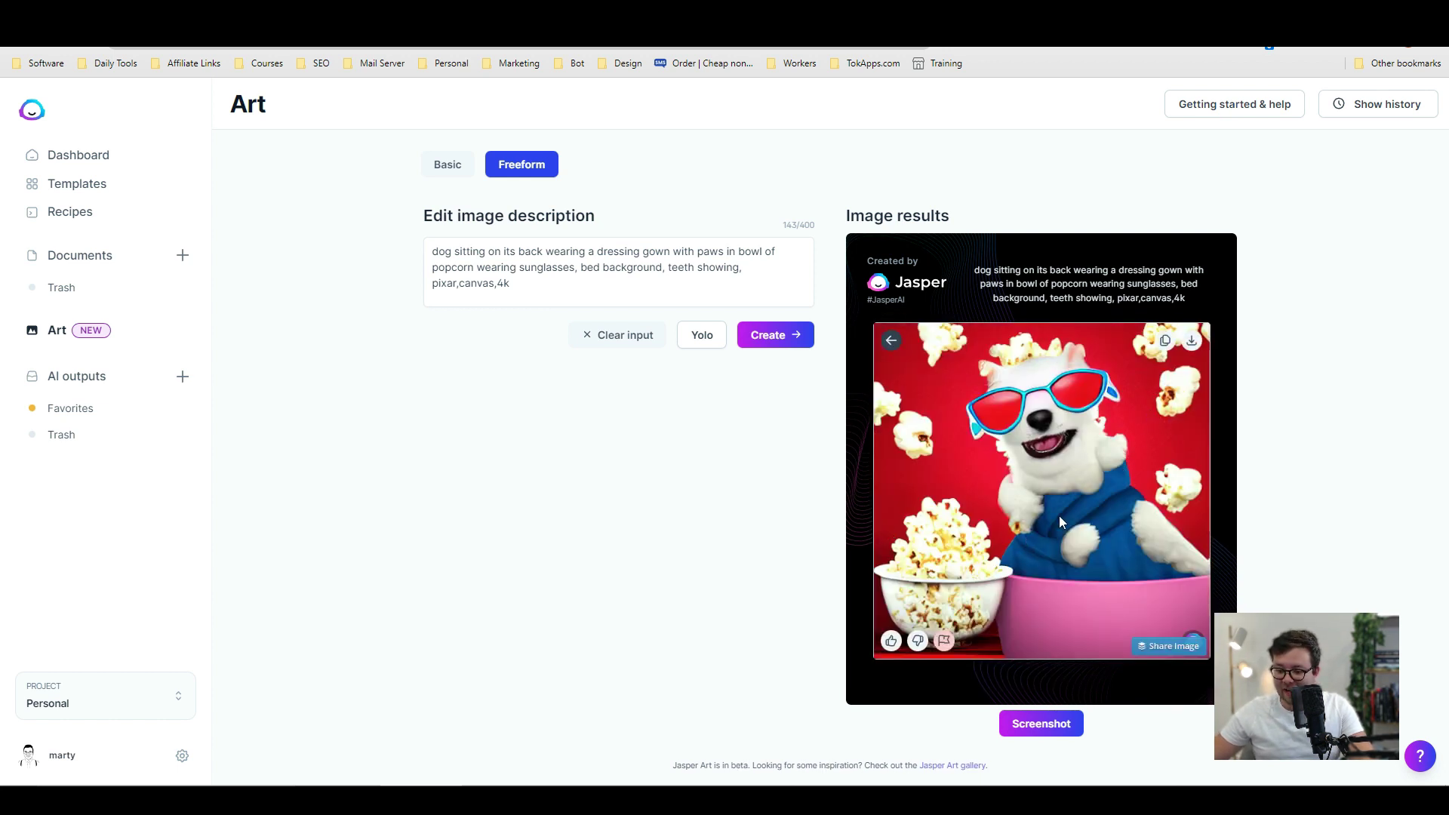
left_click(893, 340)
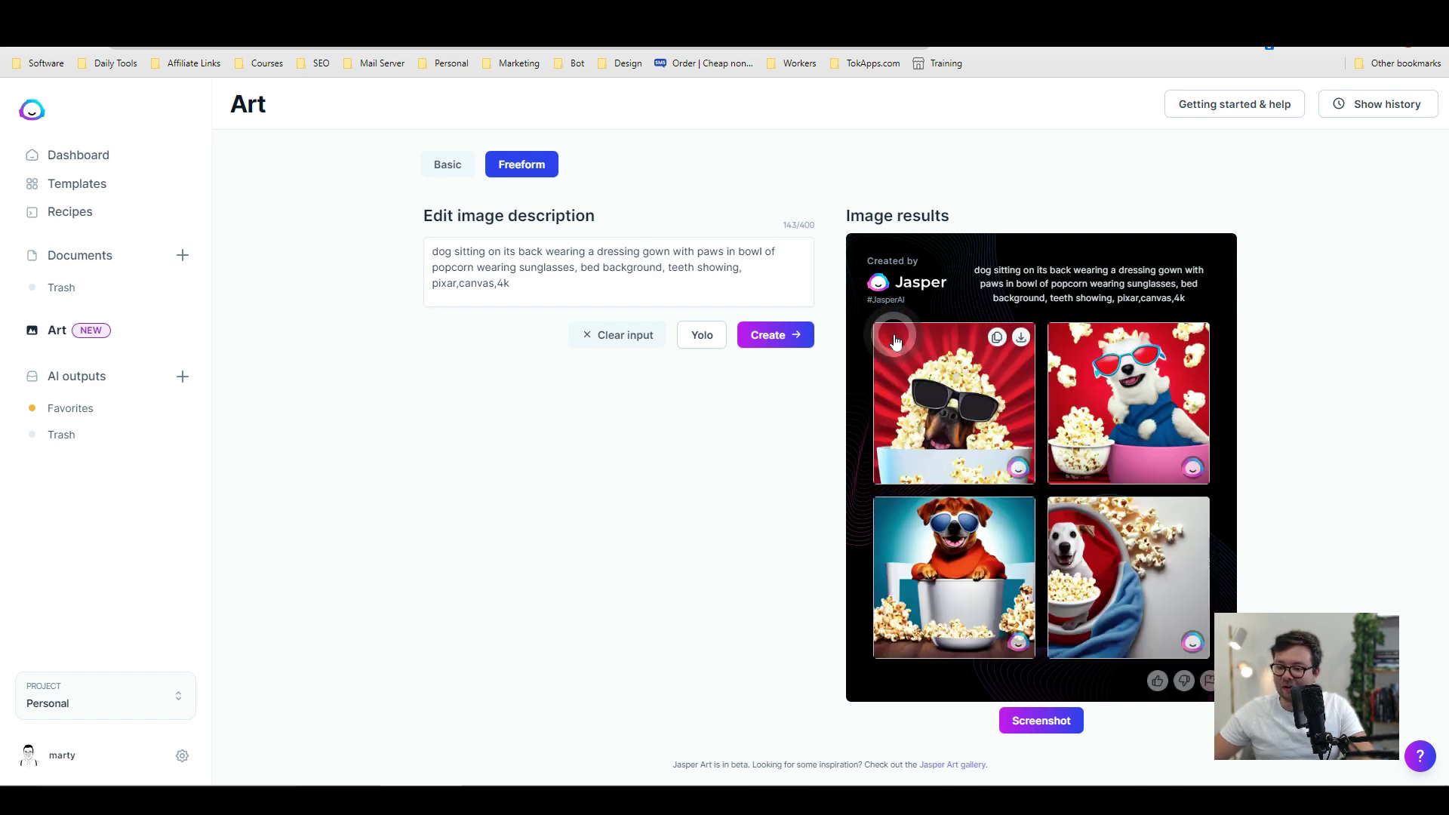
left_click(962, 521)
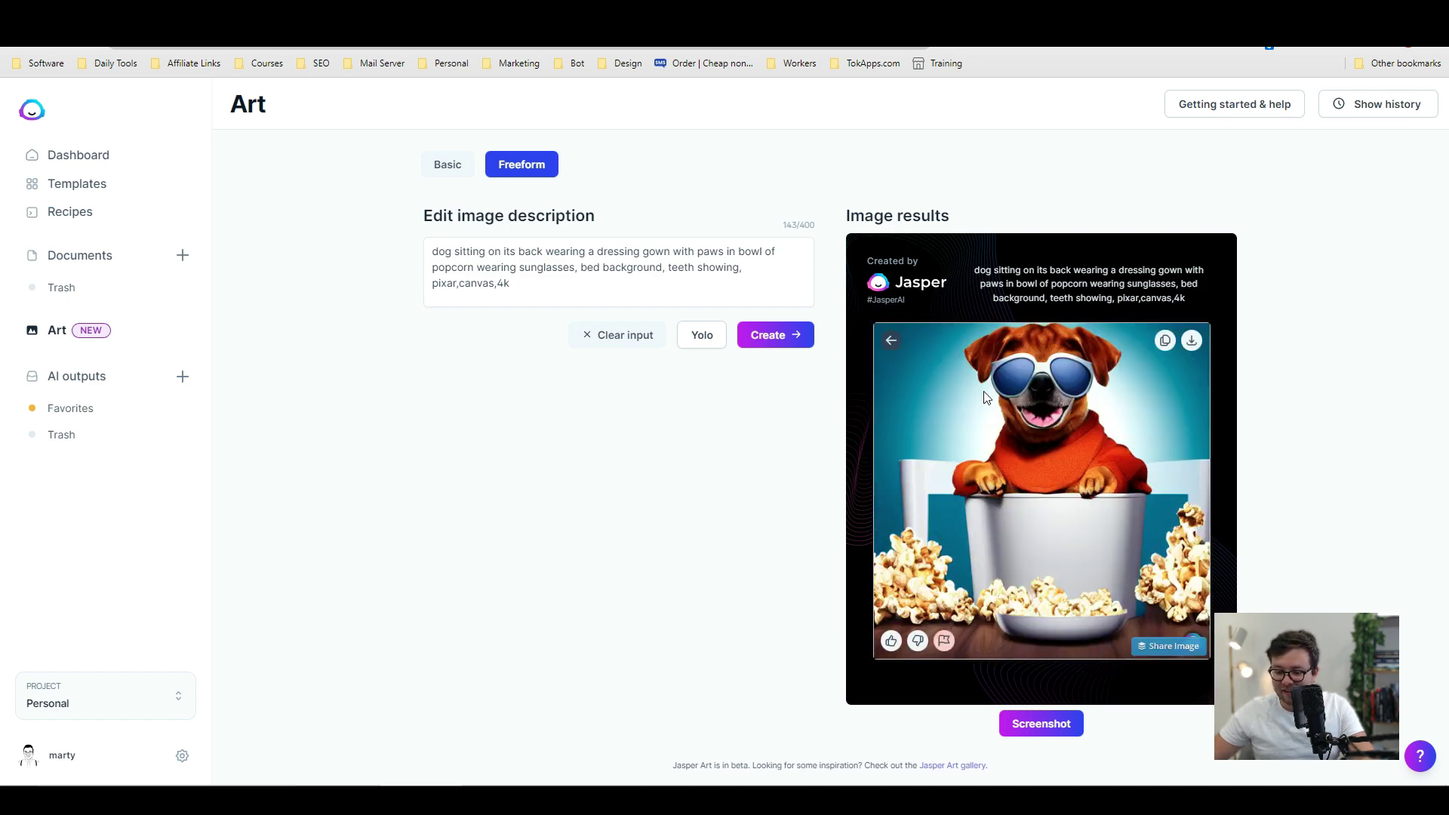
left_click(891, 340)
left_click(1132, 521)
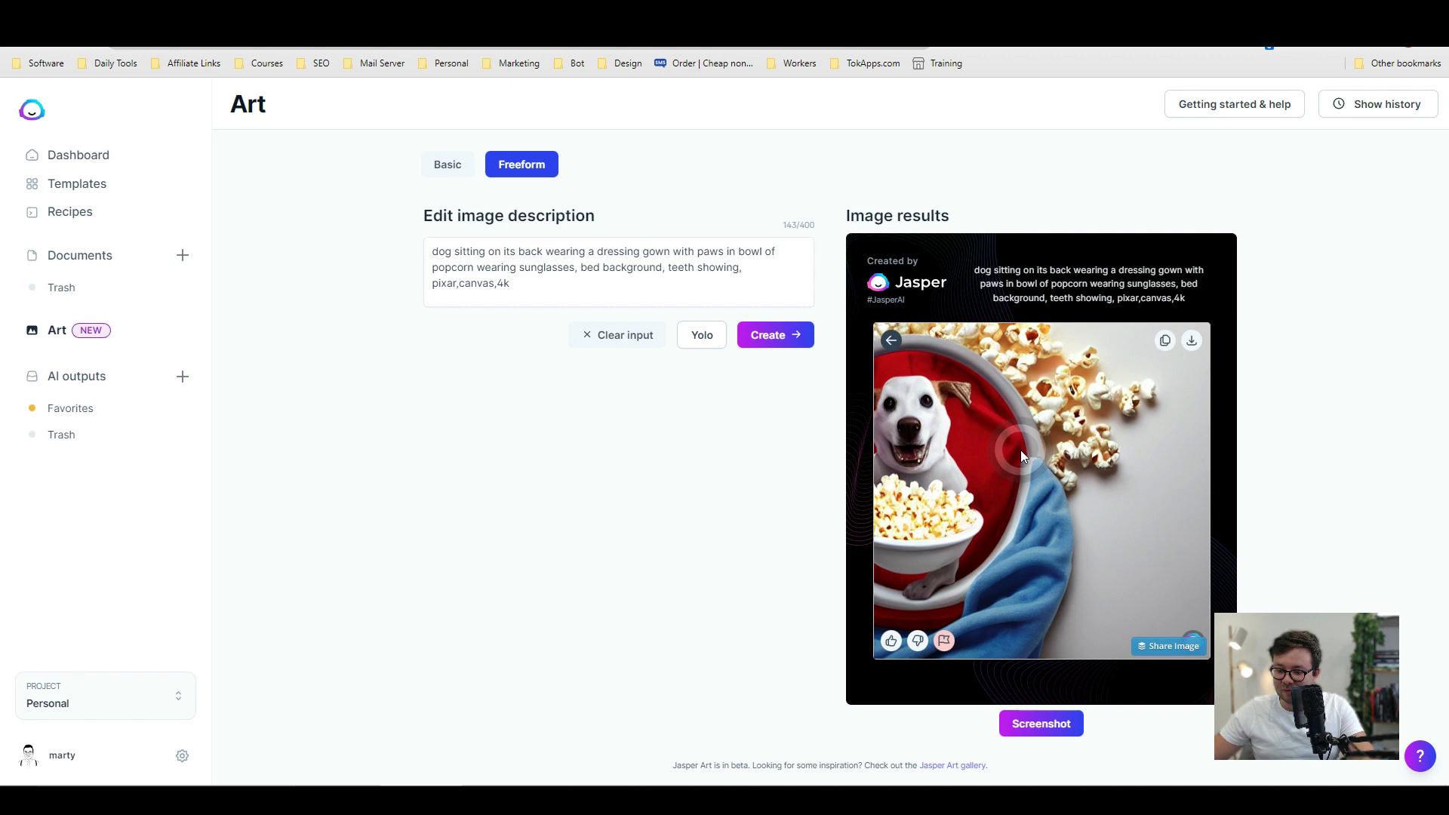
left_click(1020, 450)
left_click(1166, 595)
left_click(927, 363)
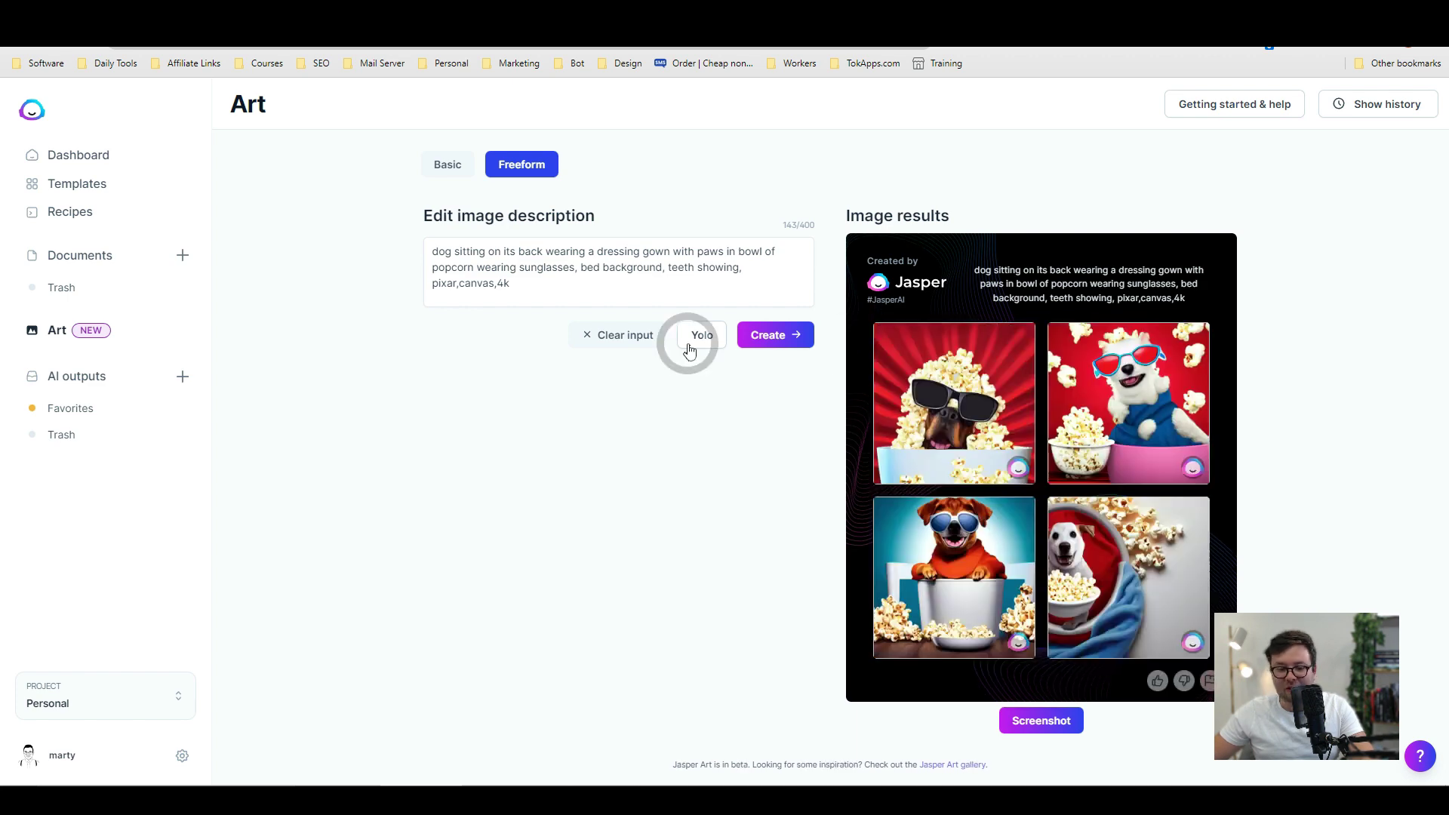
Remove 'pixar' from the description and generate a new set of images
double_click(446, 283)
key("BackSpace")
key("BackSpace")
key("BackSpace")
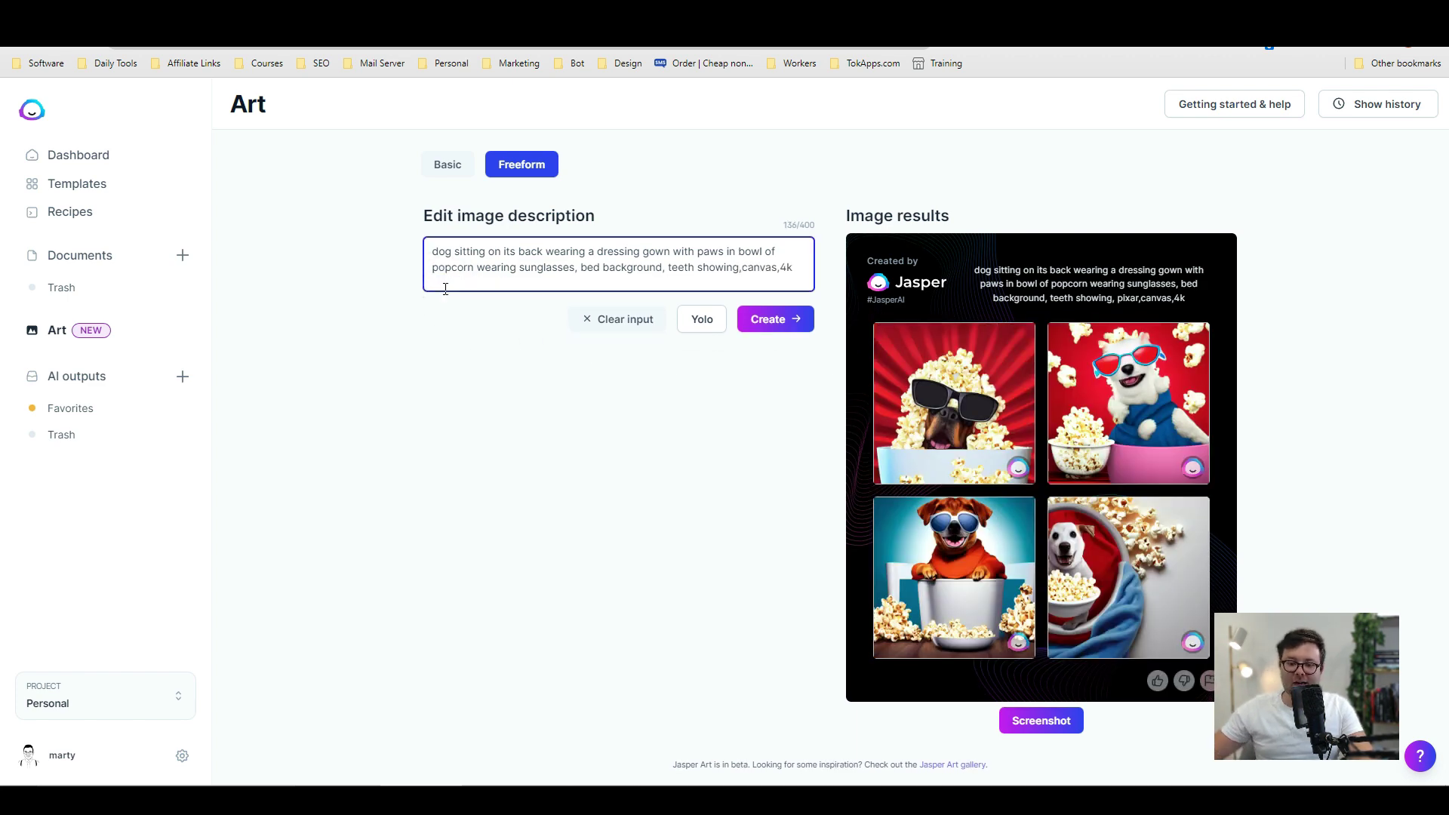
left_click(779, 320)
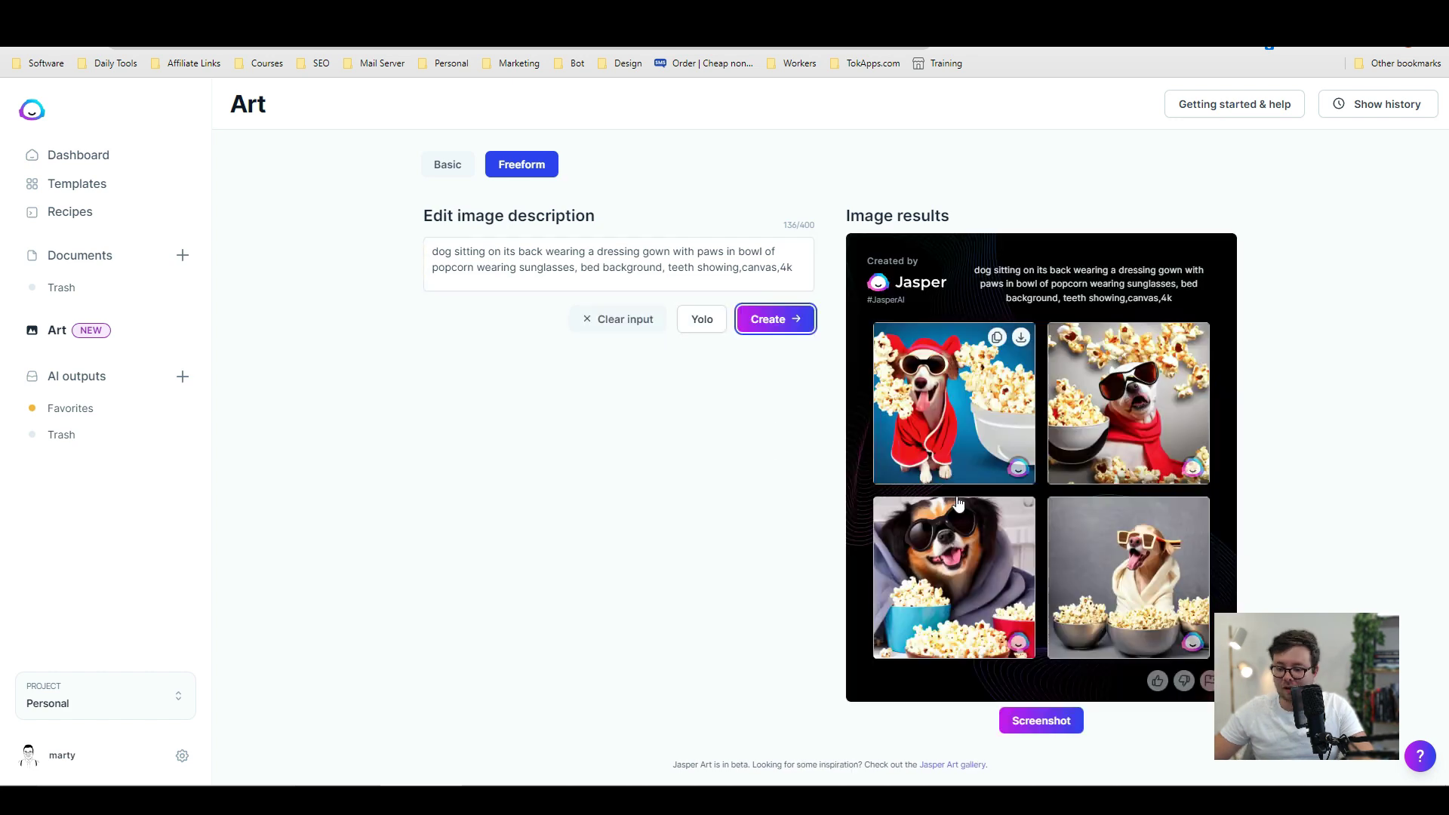
Enlarge the new results, including the red-robe dog and white dog with red scarf
left_click(965, 538)
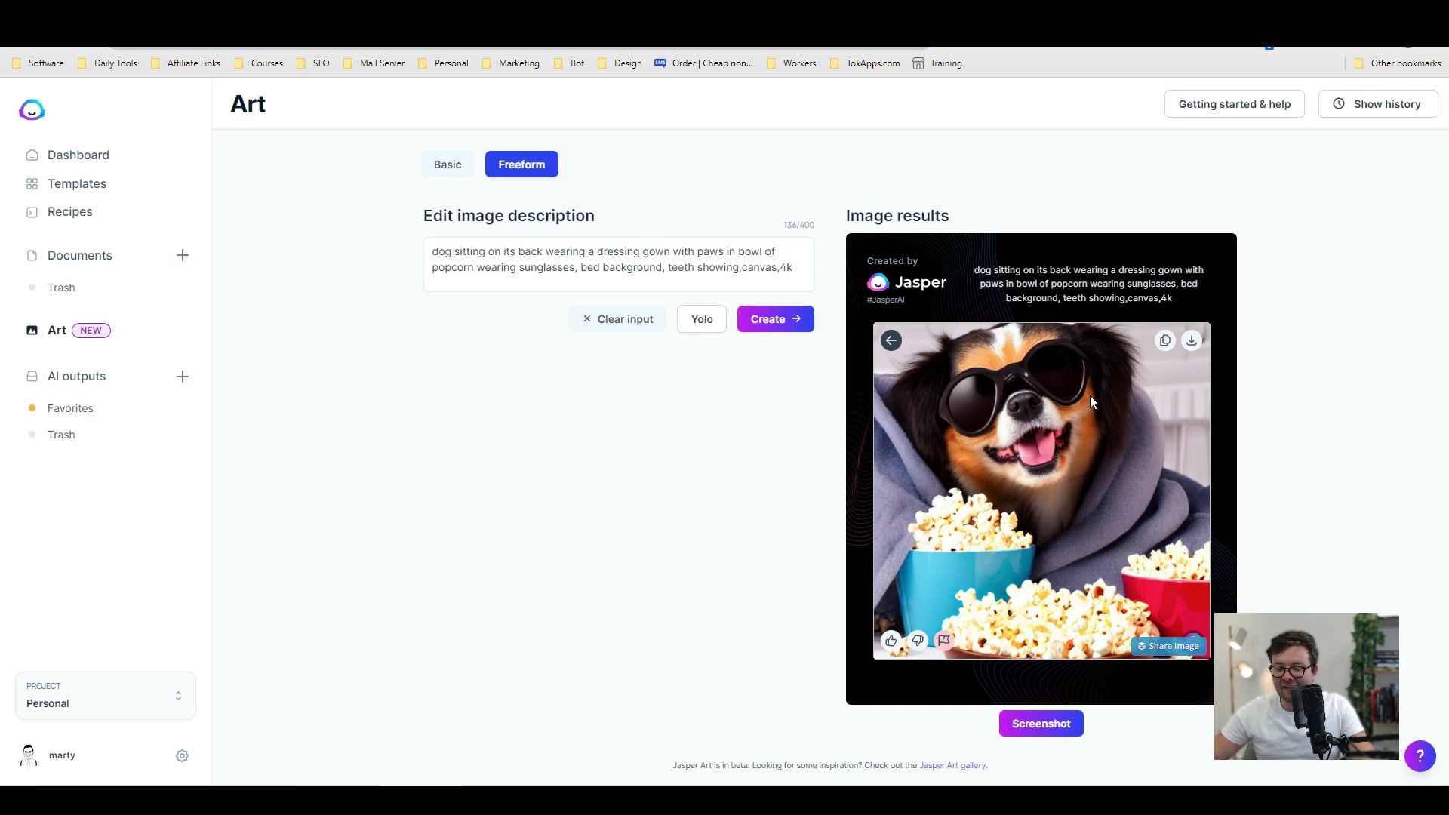
left_click(969, 417)
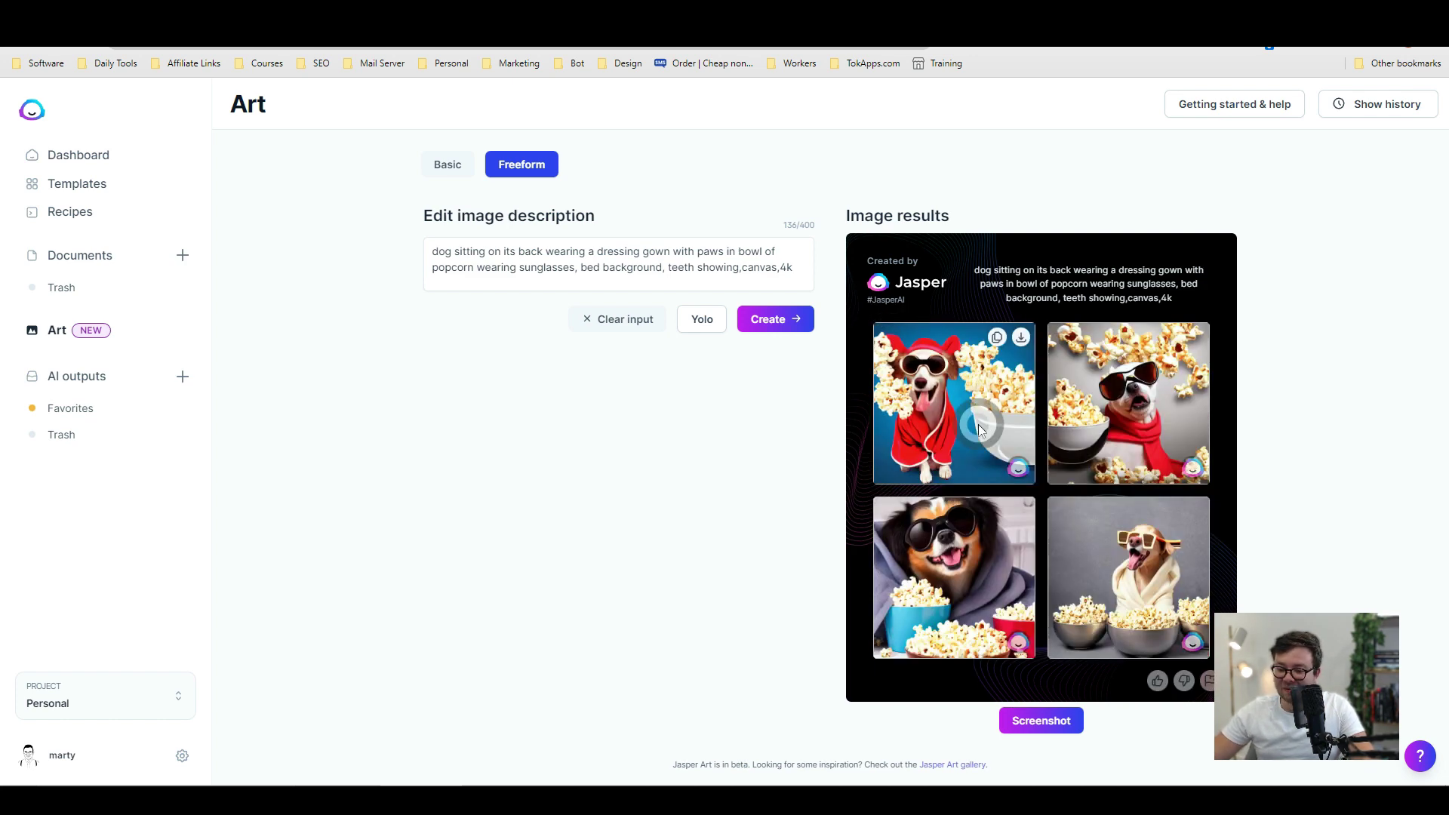
left_click(978, 424)
left_click(892, 340)
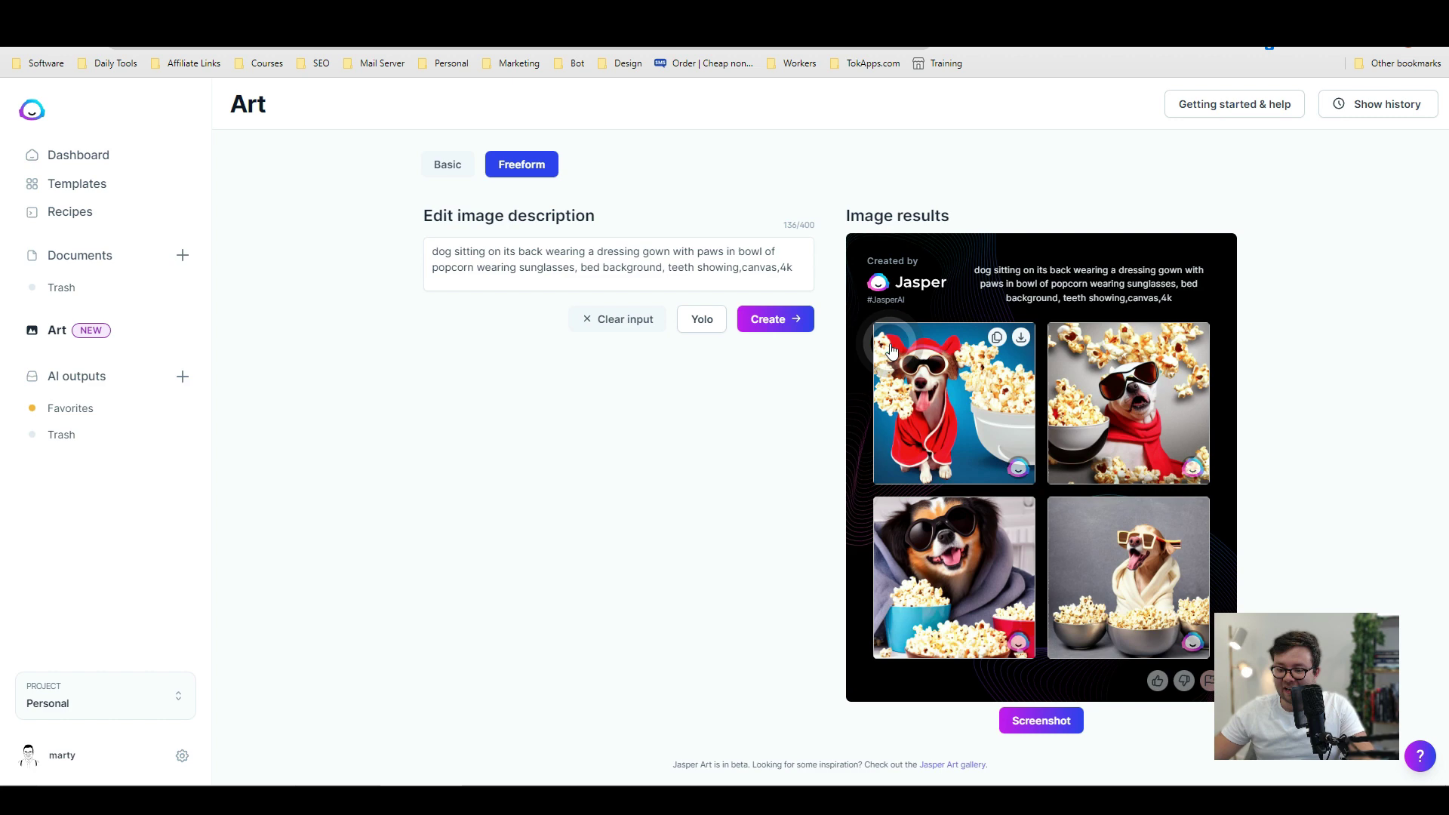
left_click(913, 362)
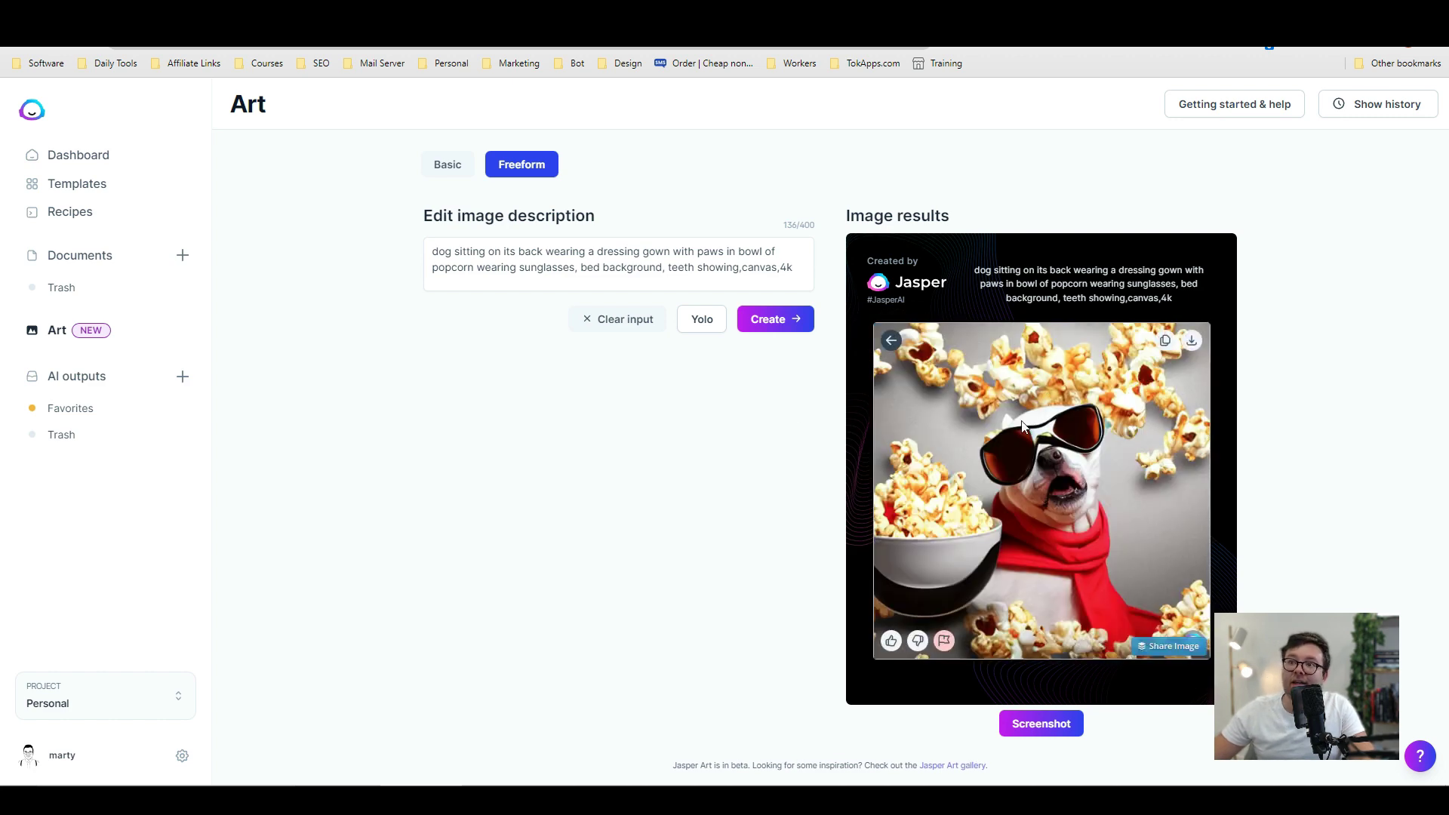
left_click(893, 342)
left_click(1142, 468)
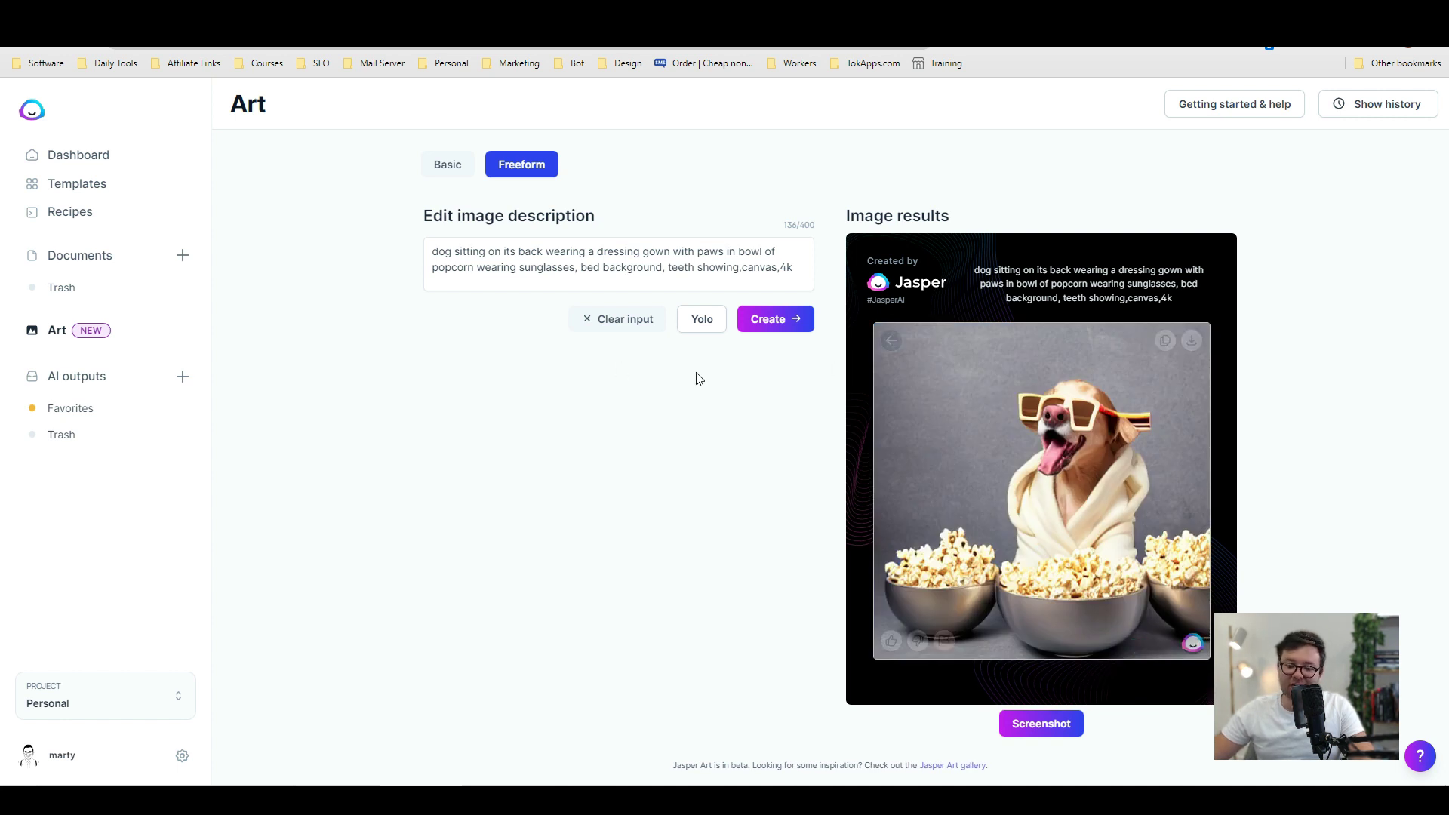
Swap 'canvas' for 'photorealistic', delete 'bed background', and create new images
left_click(788, 270)
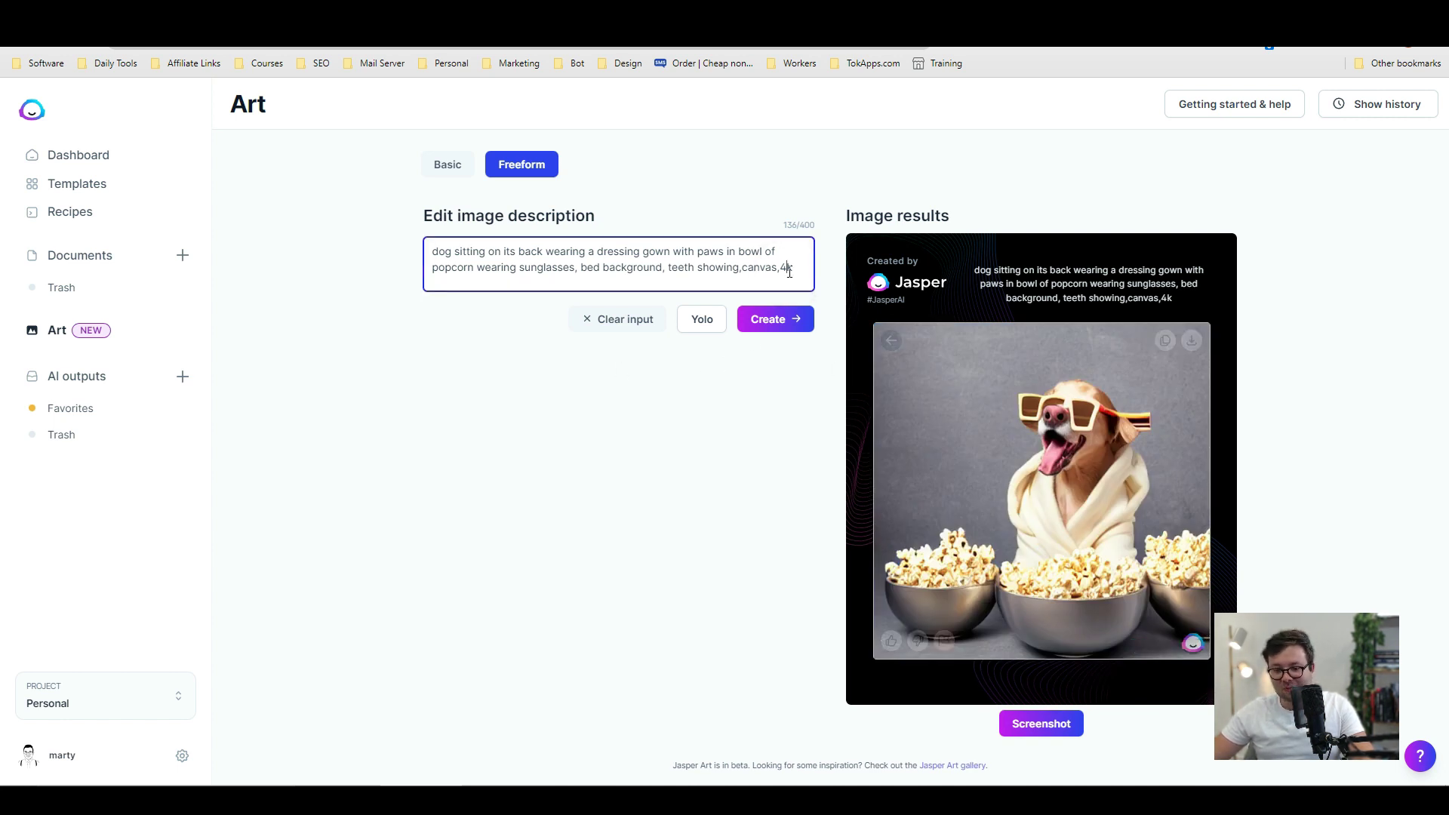
double_click(764, 268)
type("photo")
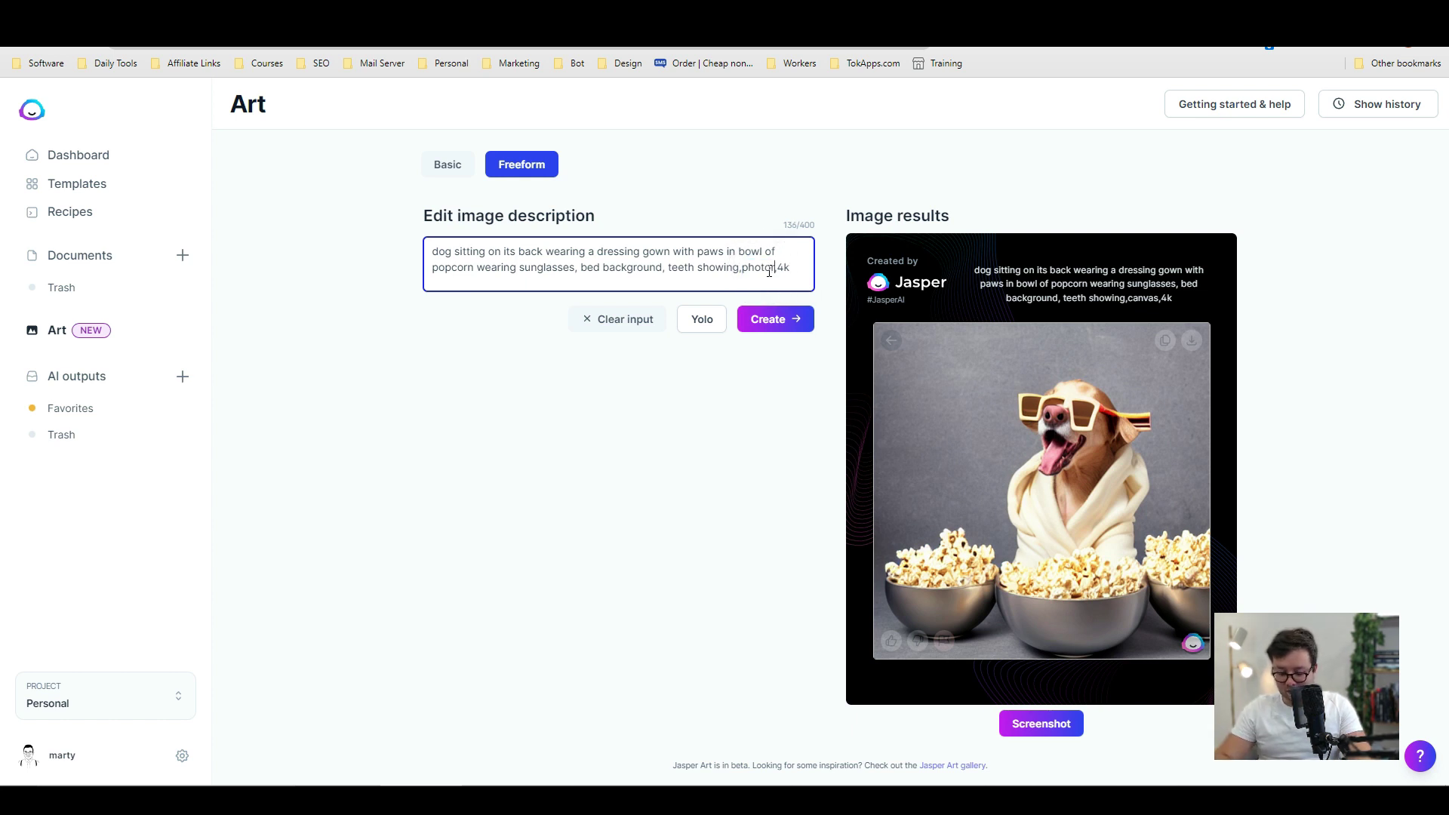
type("realistic")
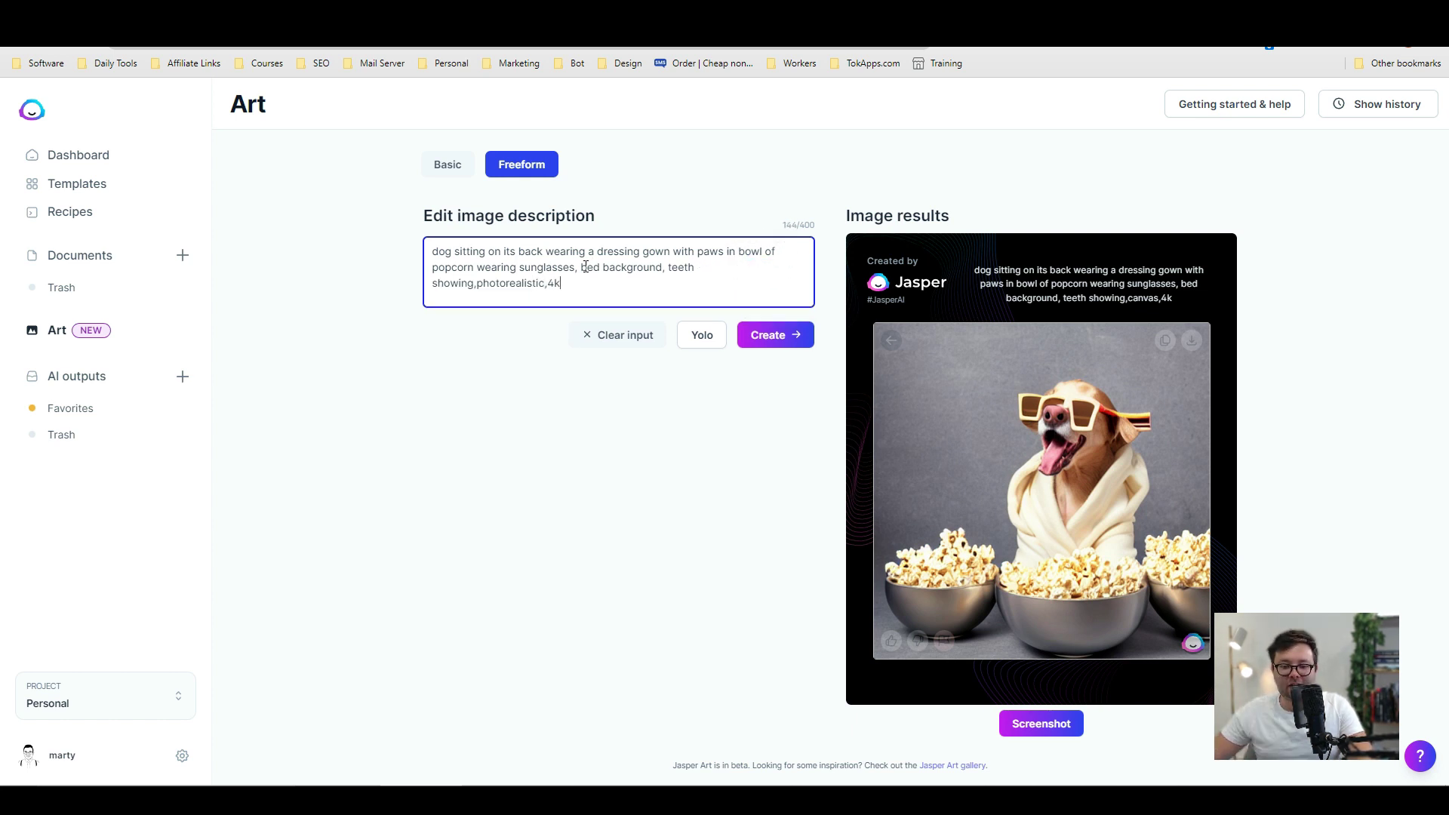
left_click_drag(581, 267, 666, 269)
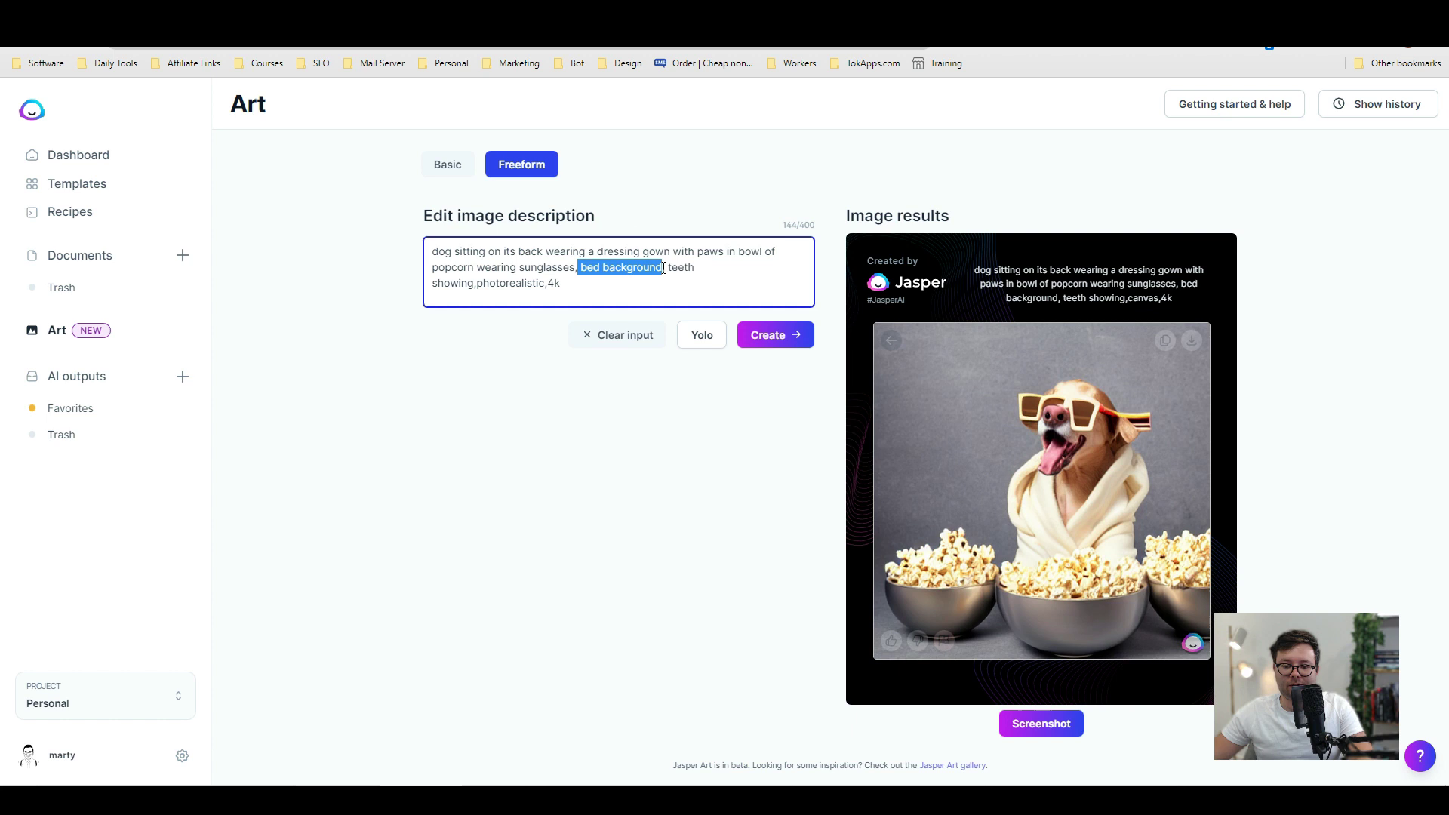
key("BackSpace")
key("BackSpace")
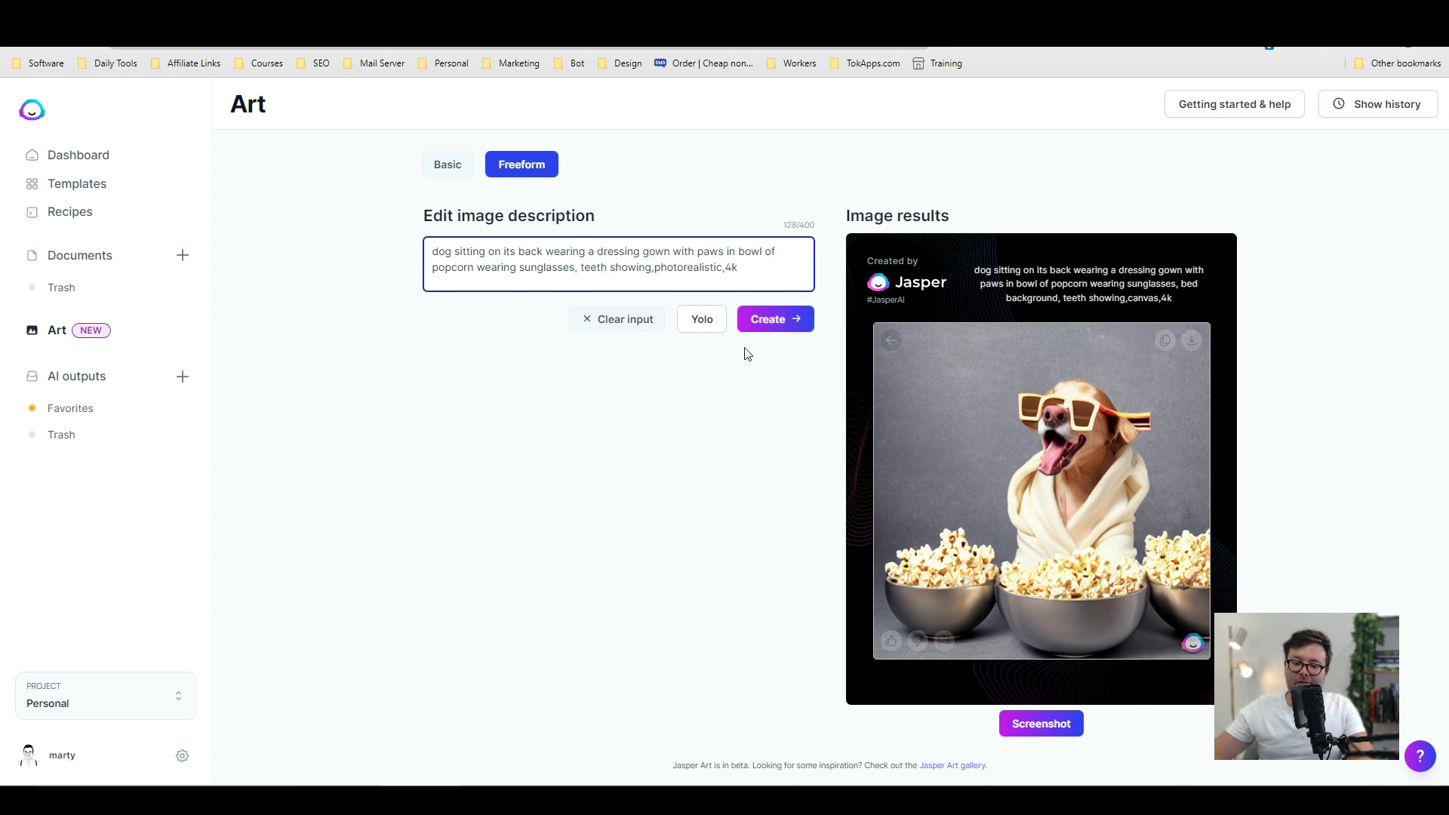
left_click(779, 322)
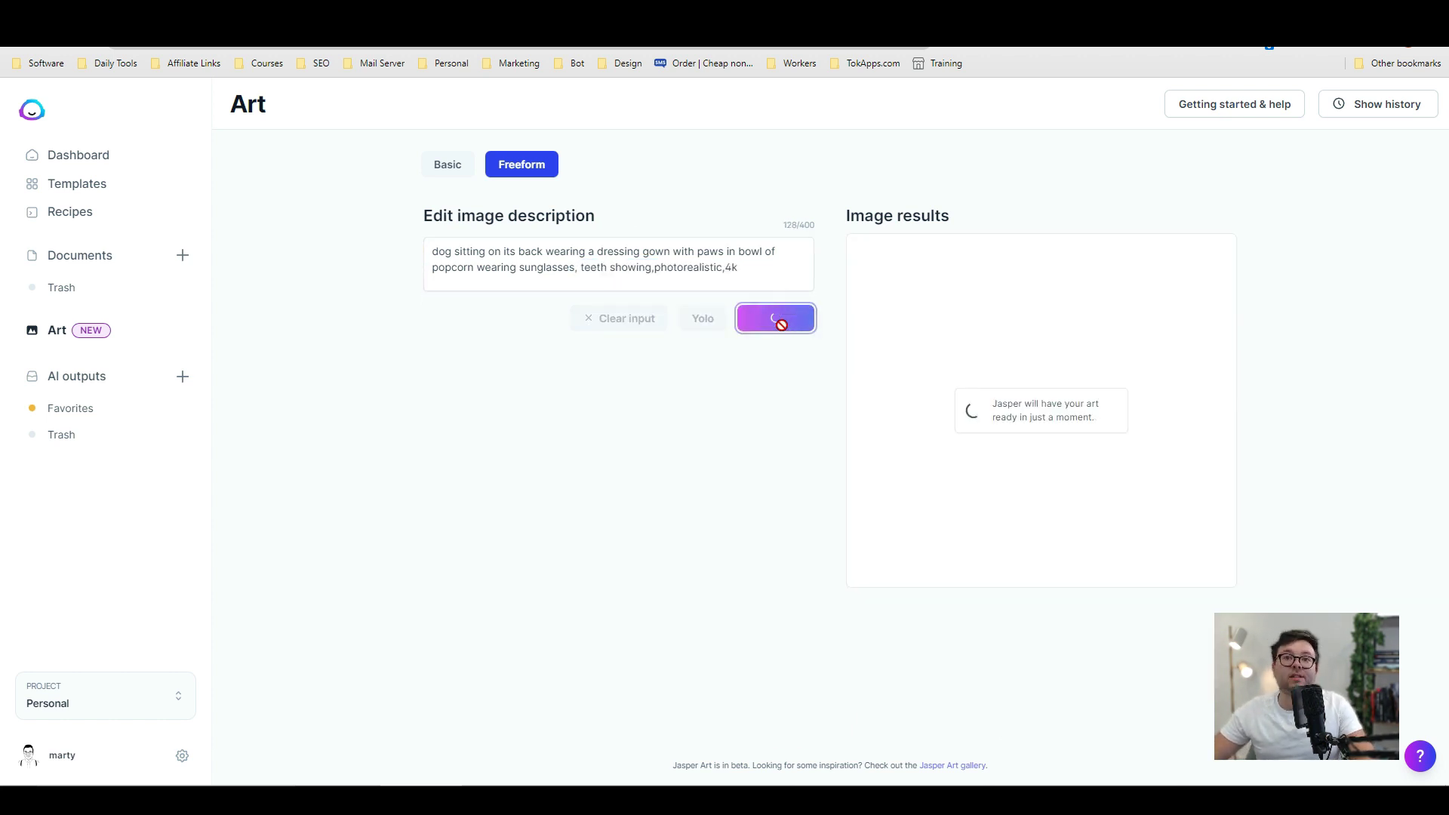
Enlarge each of the four photorealistic popcorn-dog images, then go to the 'eating at home' image search
left_click(960, 438)
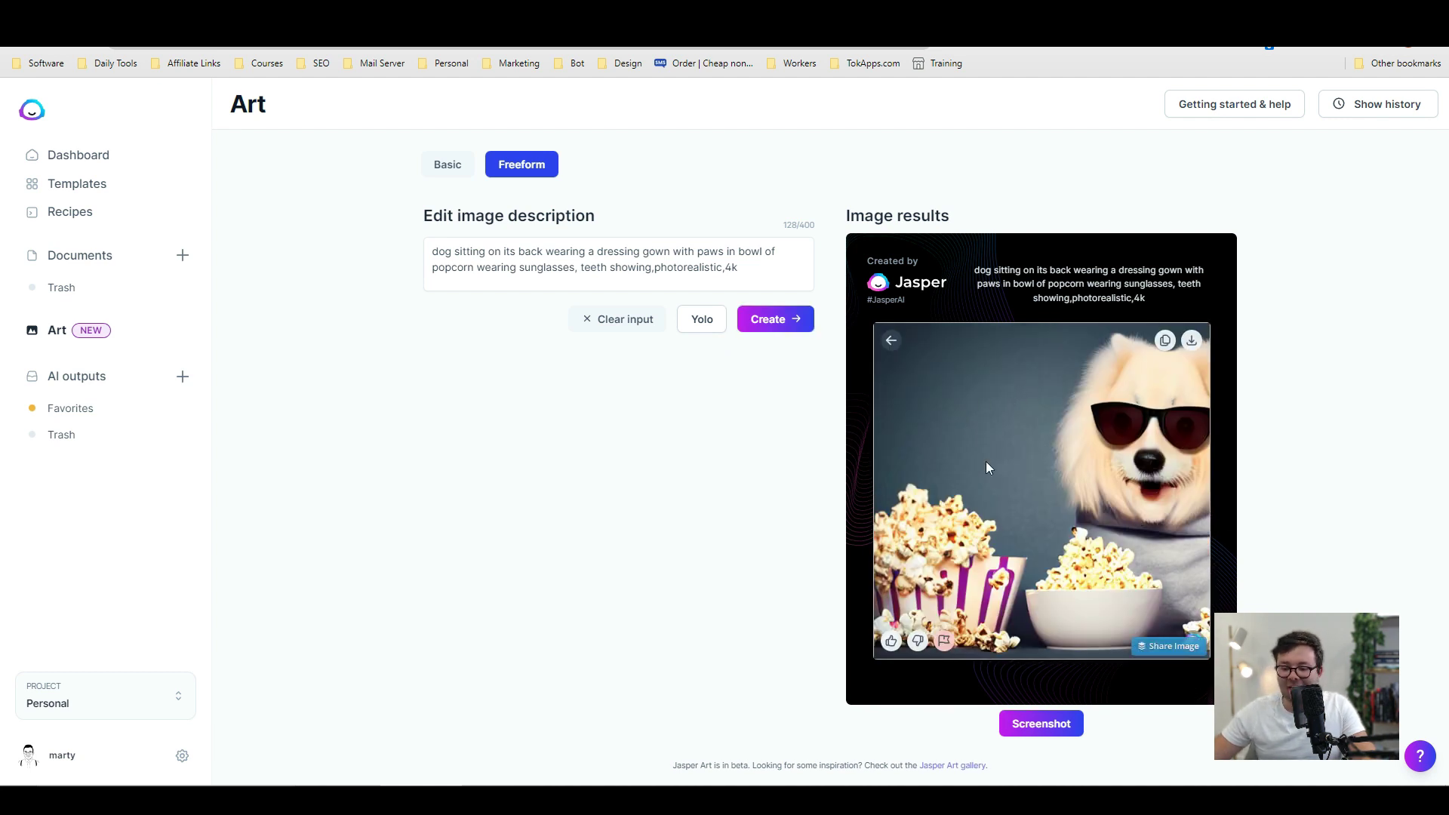
left_click(894, 340)
left_click(1100, 424)
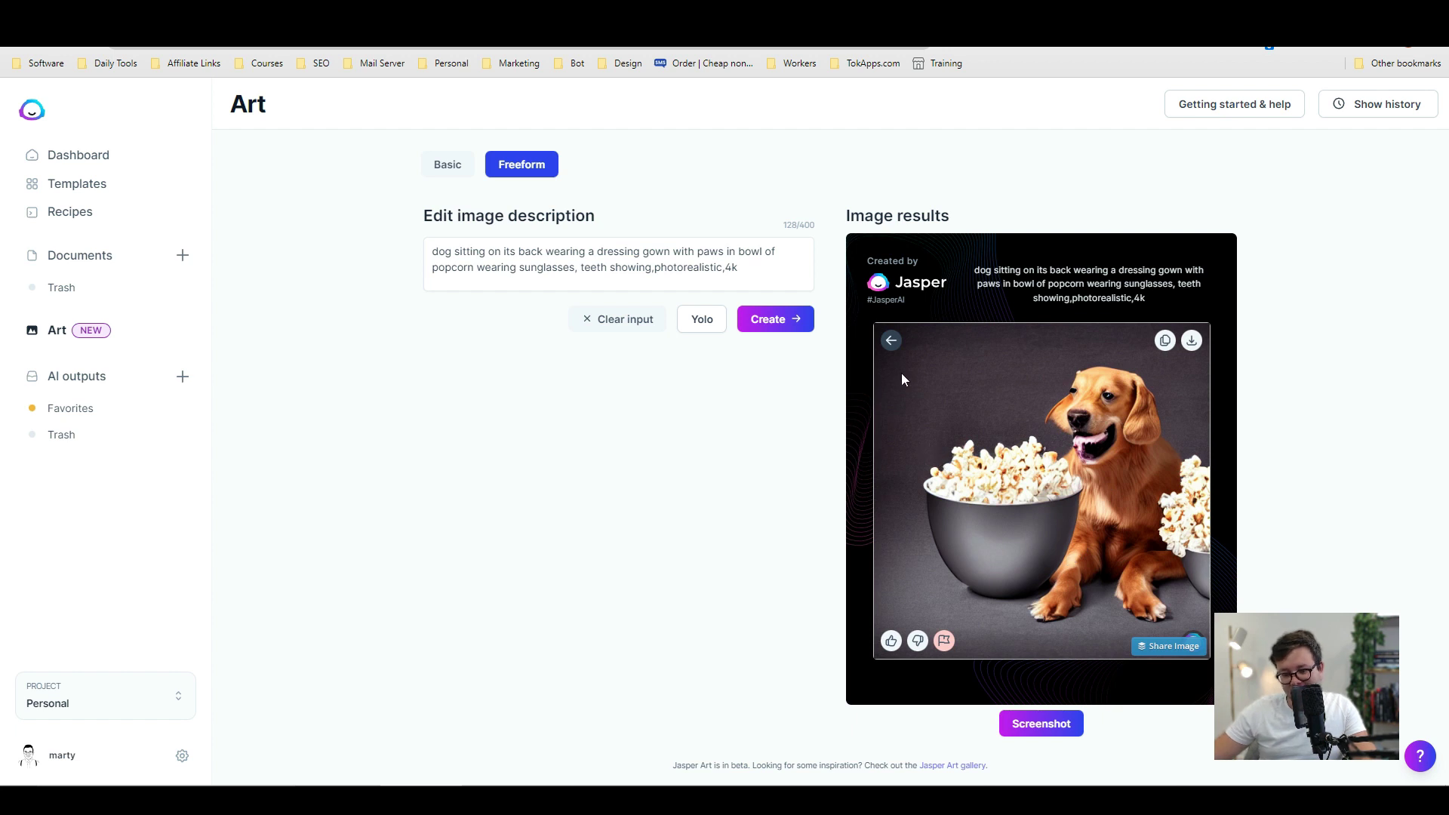
left_click(891, 341)
left_click(955, 537)
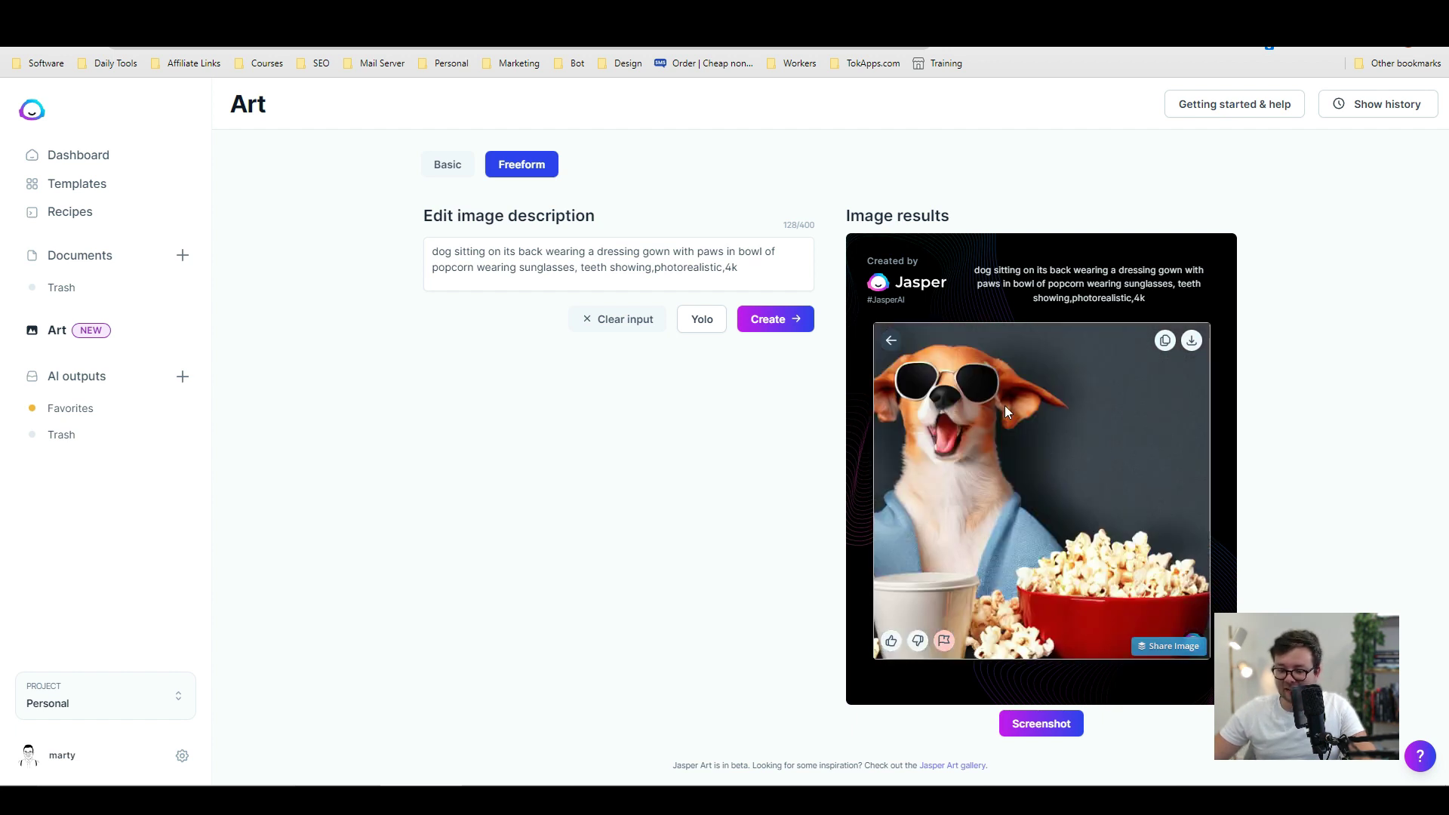
left_click(892, 340)
left_click(950, 532)
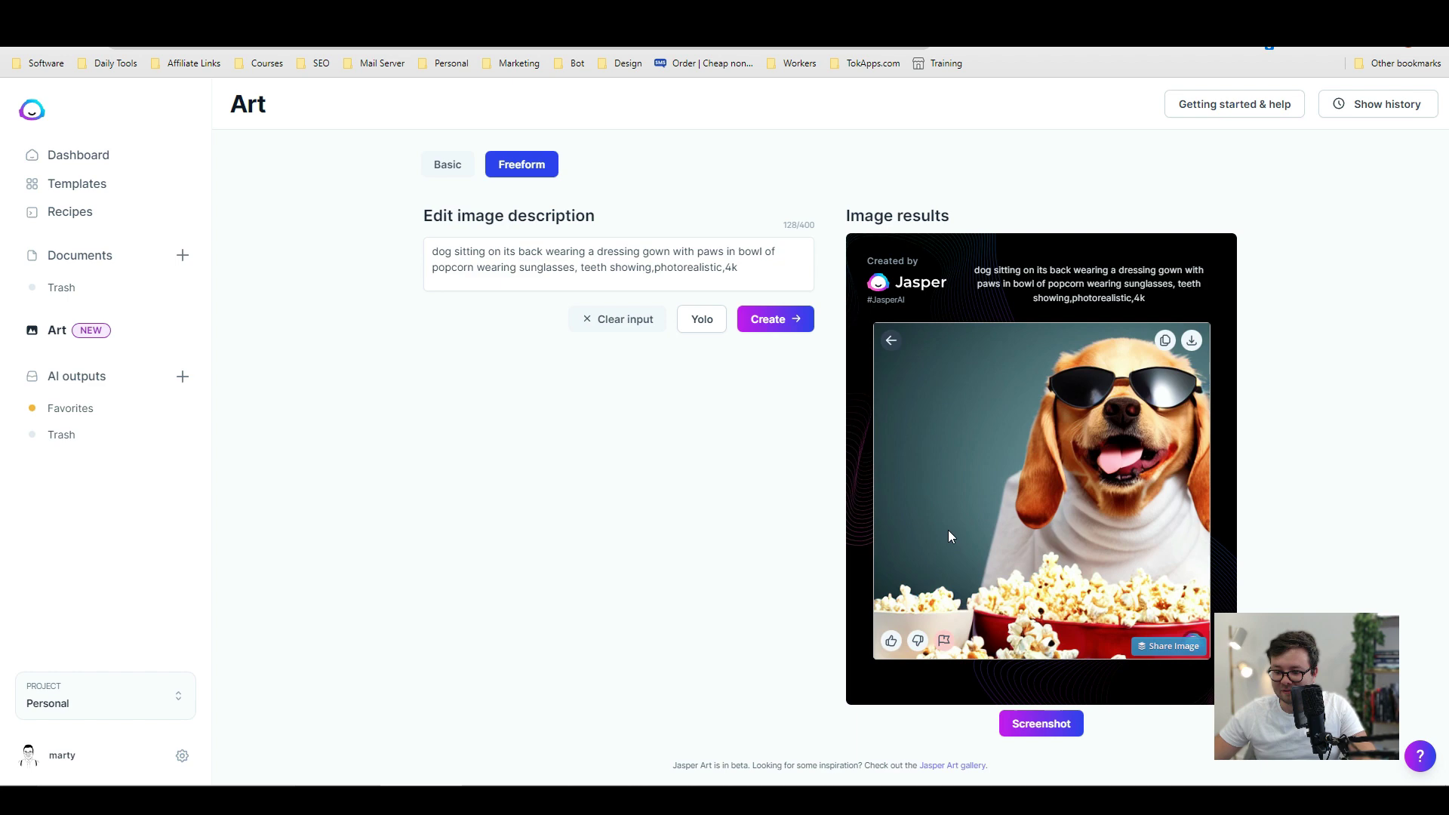
left_click(894, 341)
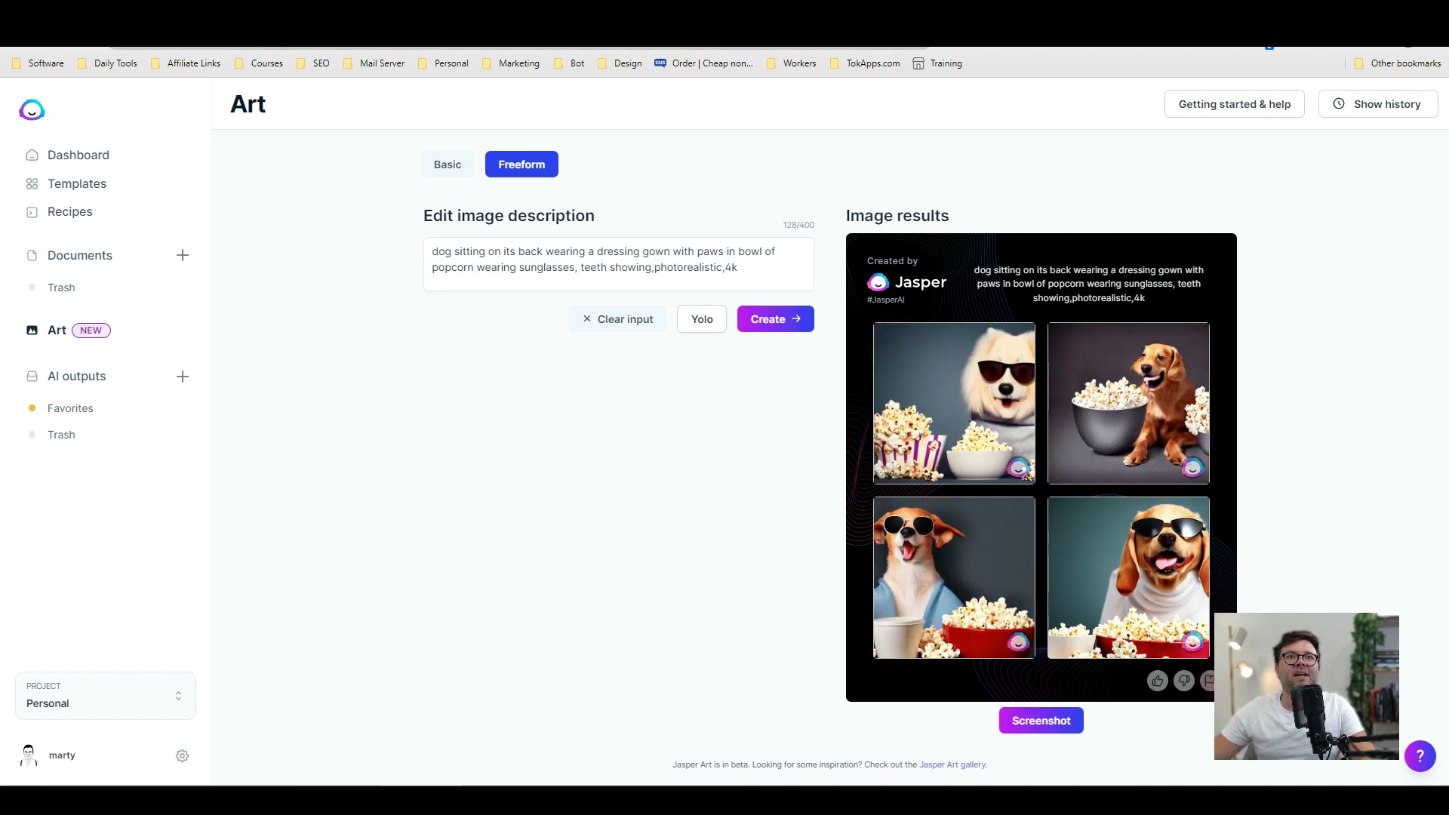
left_click(270, 47)
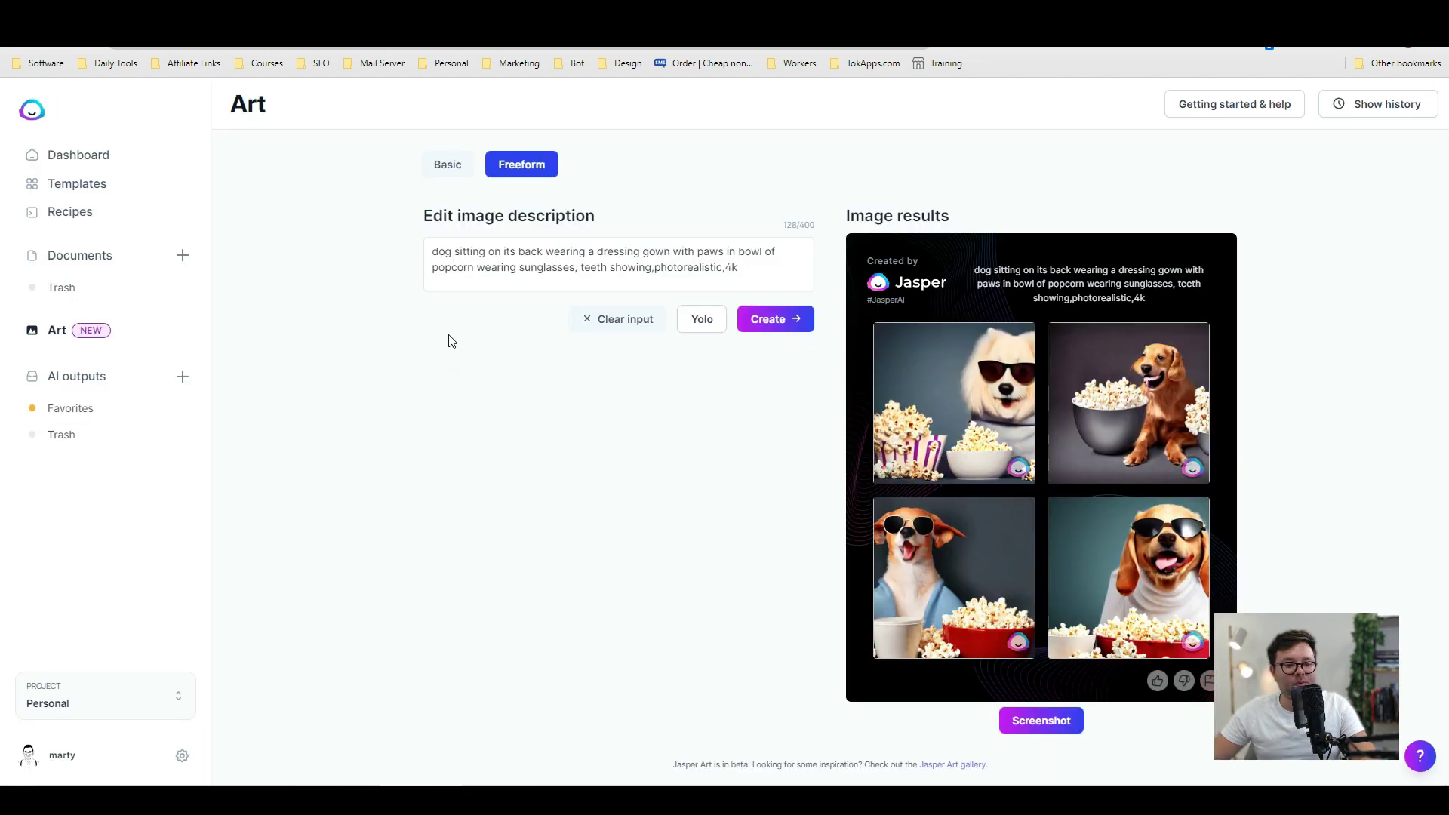
Return from the Google Images references to Jasper Art's Basic form with the popcorn-dog settings
left_click(465, 165)
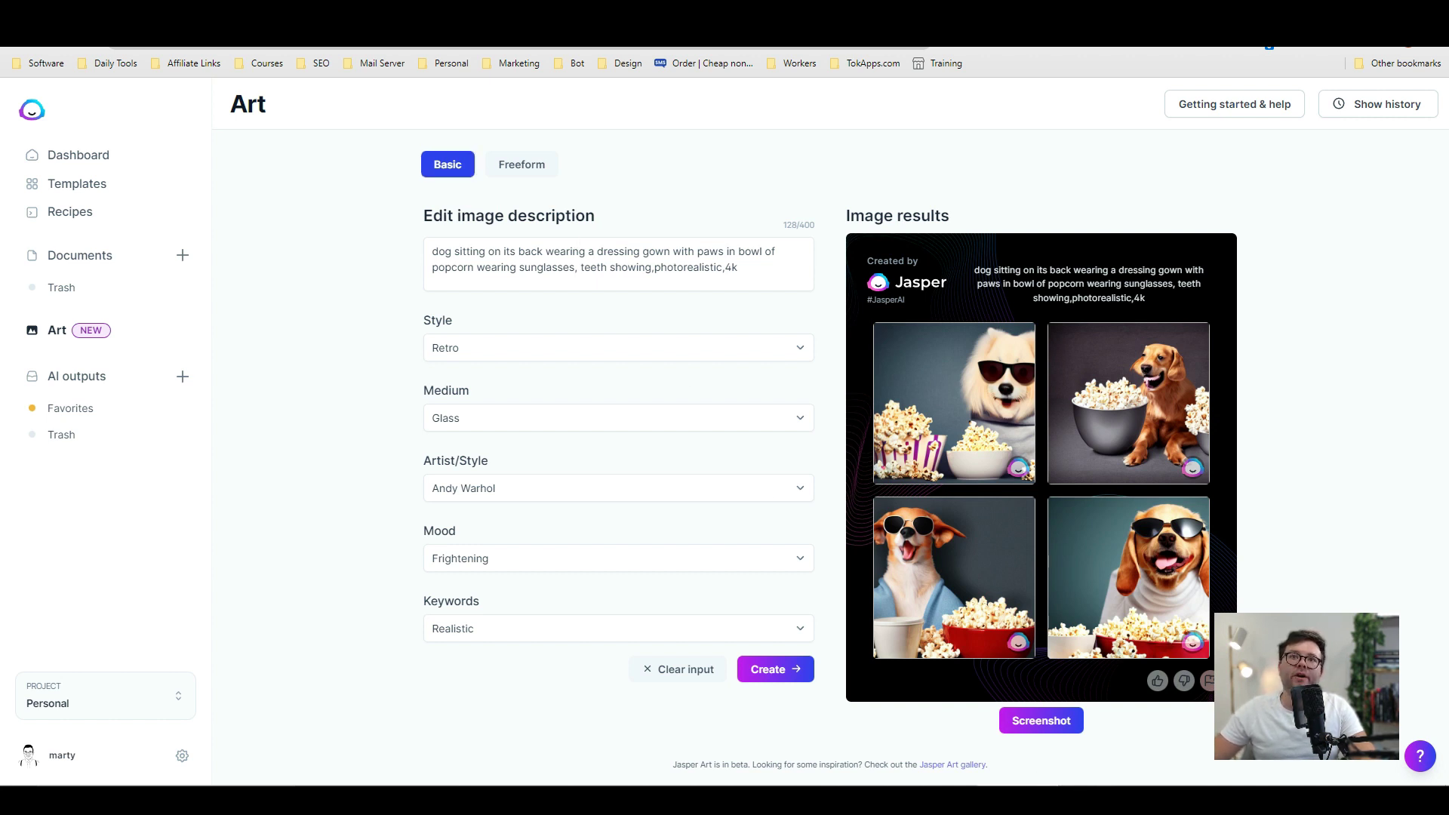
In Basic mode, clear the popcorn-dog description and all its style settings
left_click(526, 177)
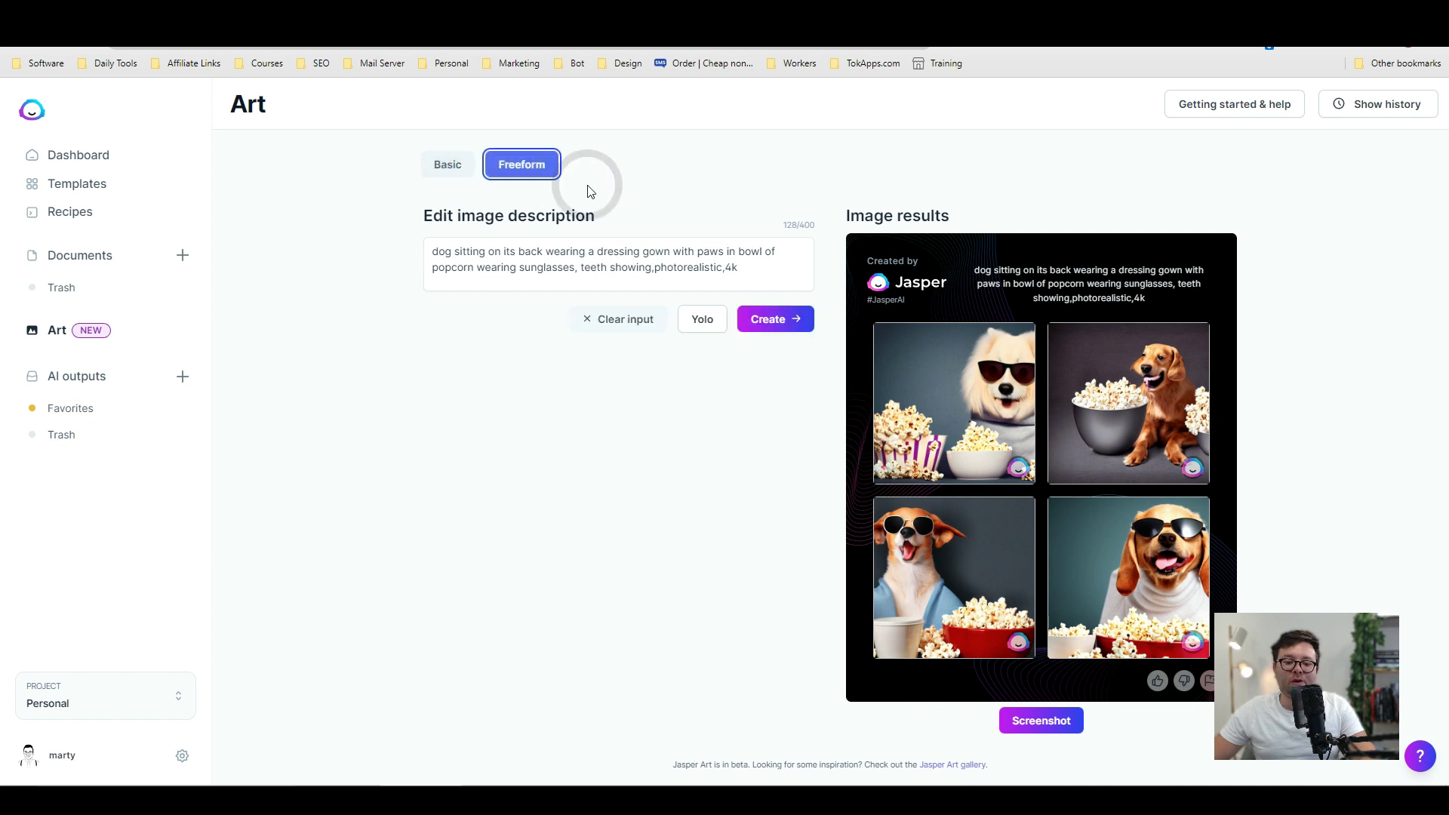
left_click(453, 170)
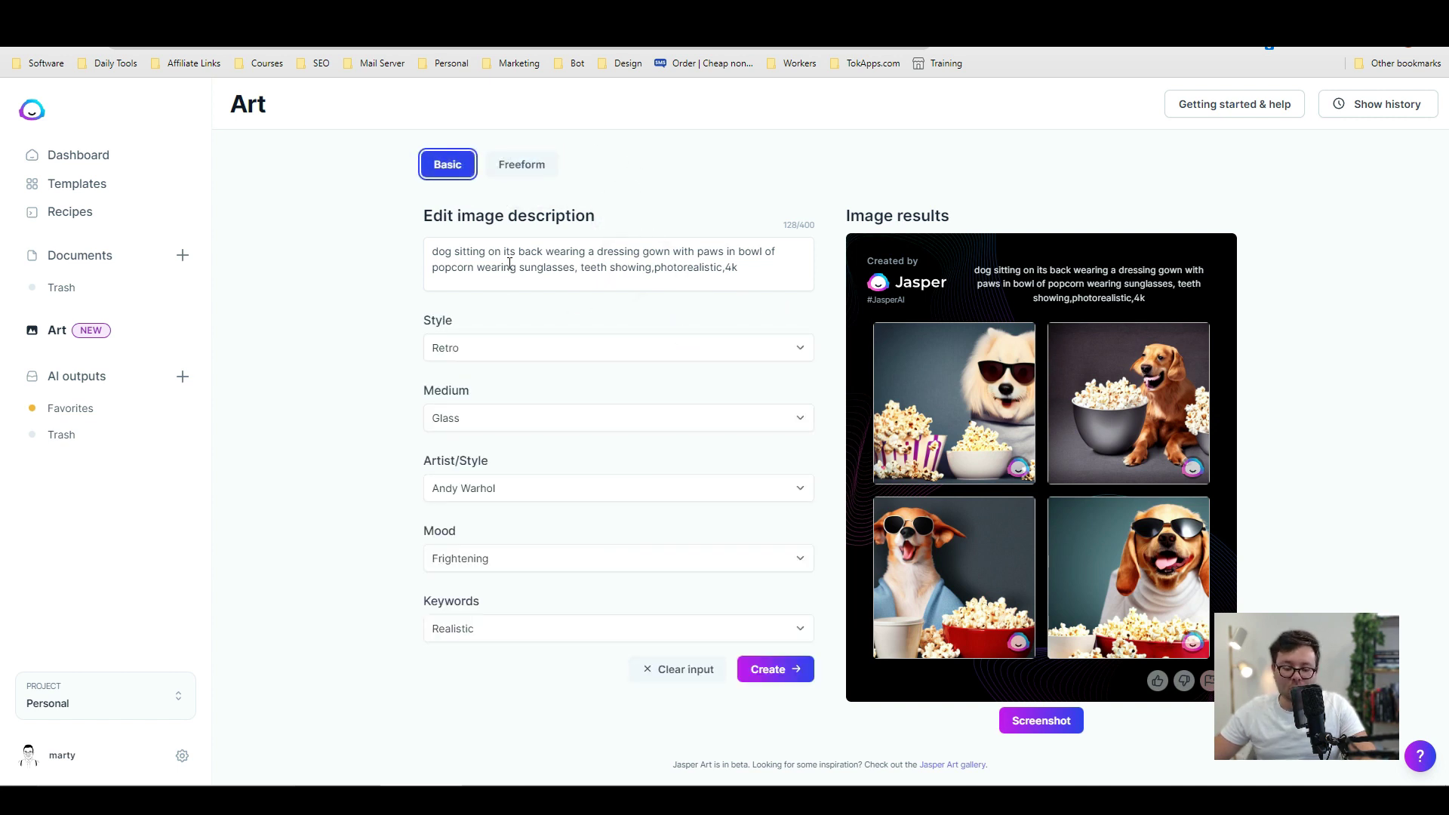
triple_click(766, 268)
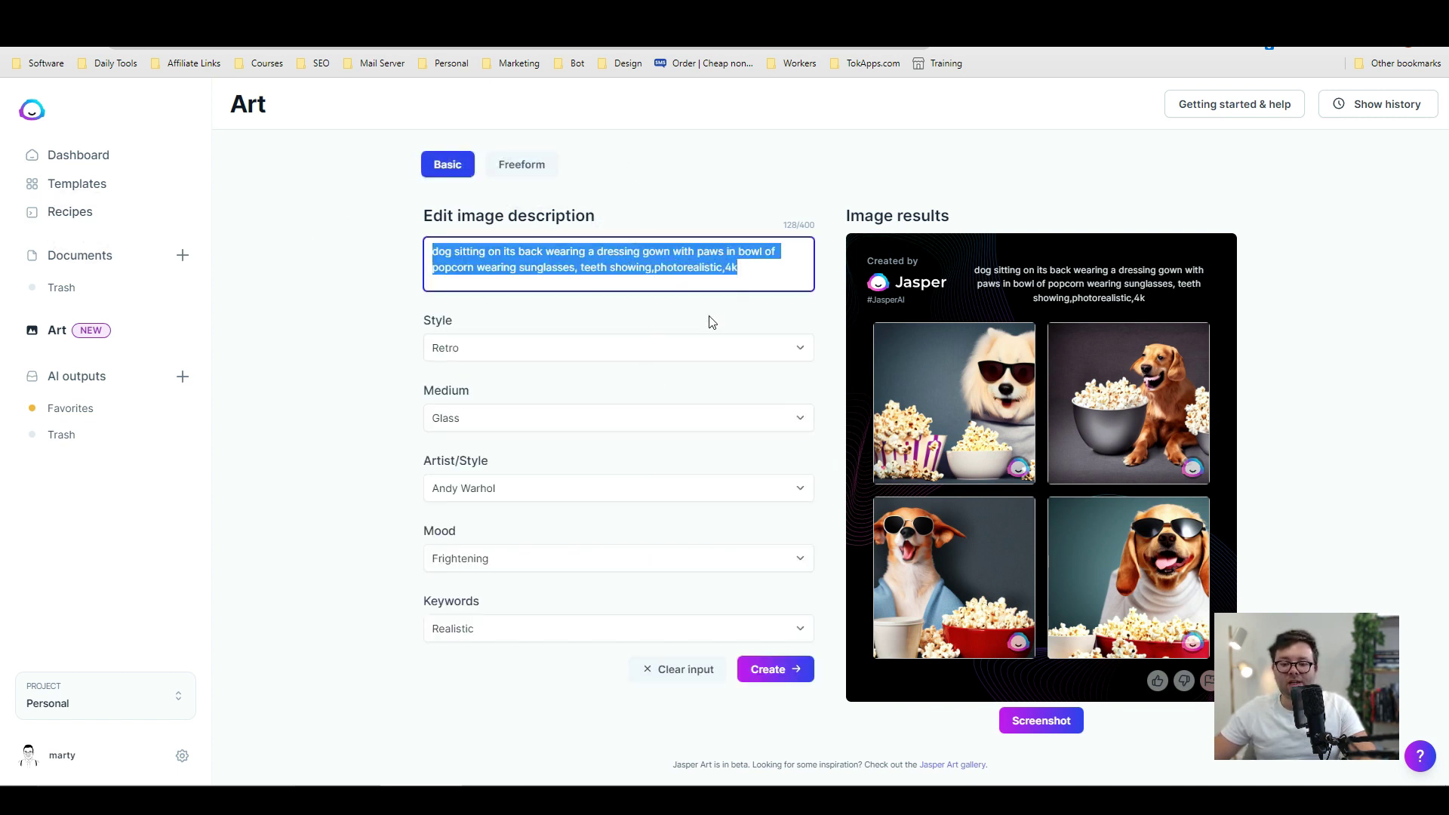
left_click(683, 669)
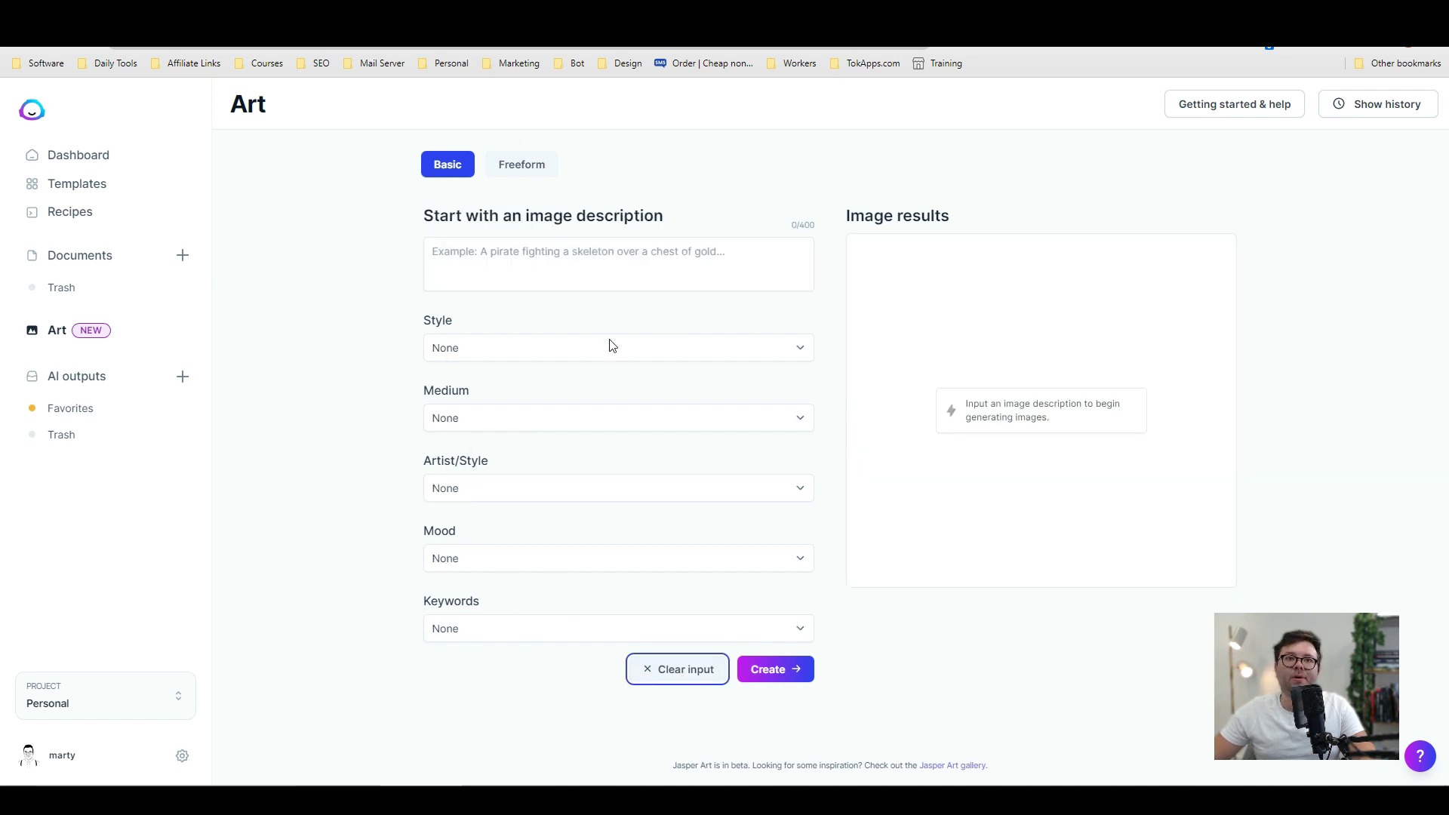
Describe a Black family laughing and eating at a kitchen dinner table, with bread and plates of food
left_click(670, 279)
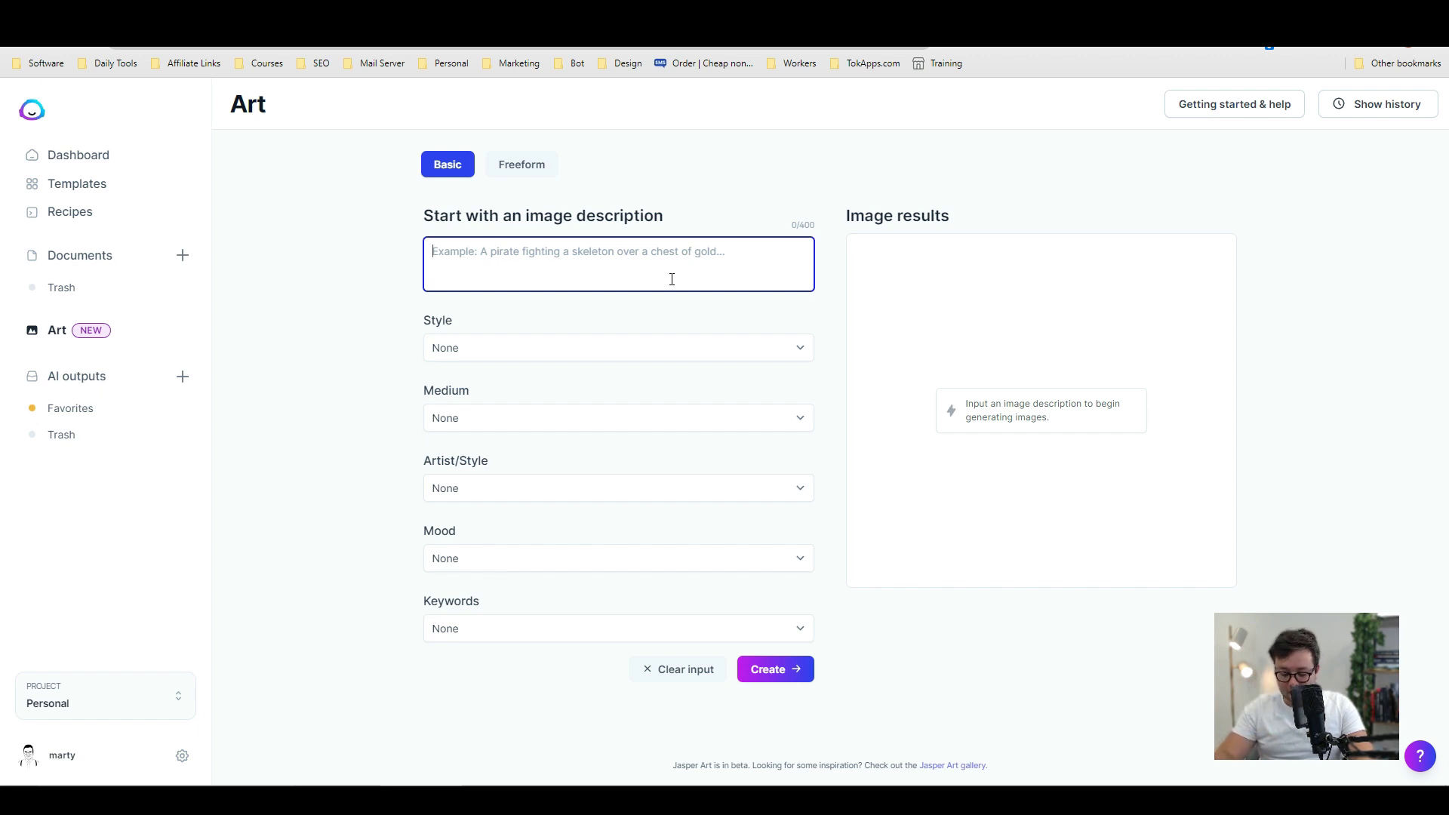
type("Black family")
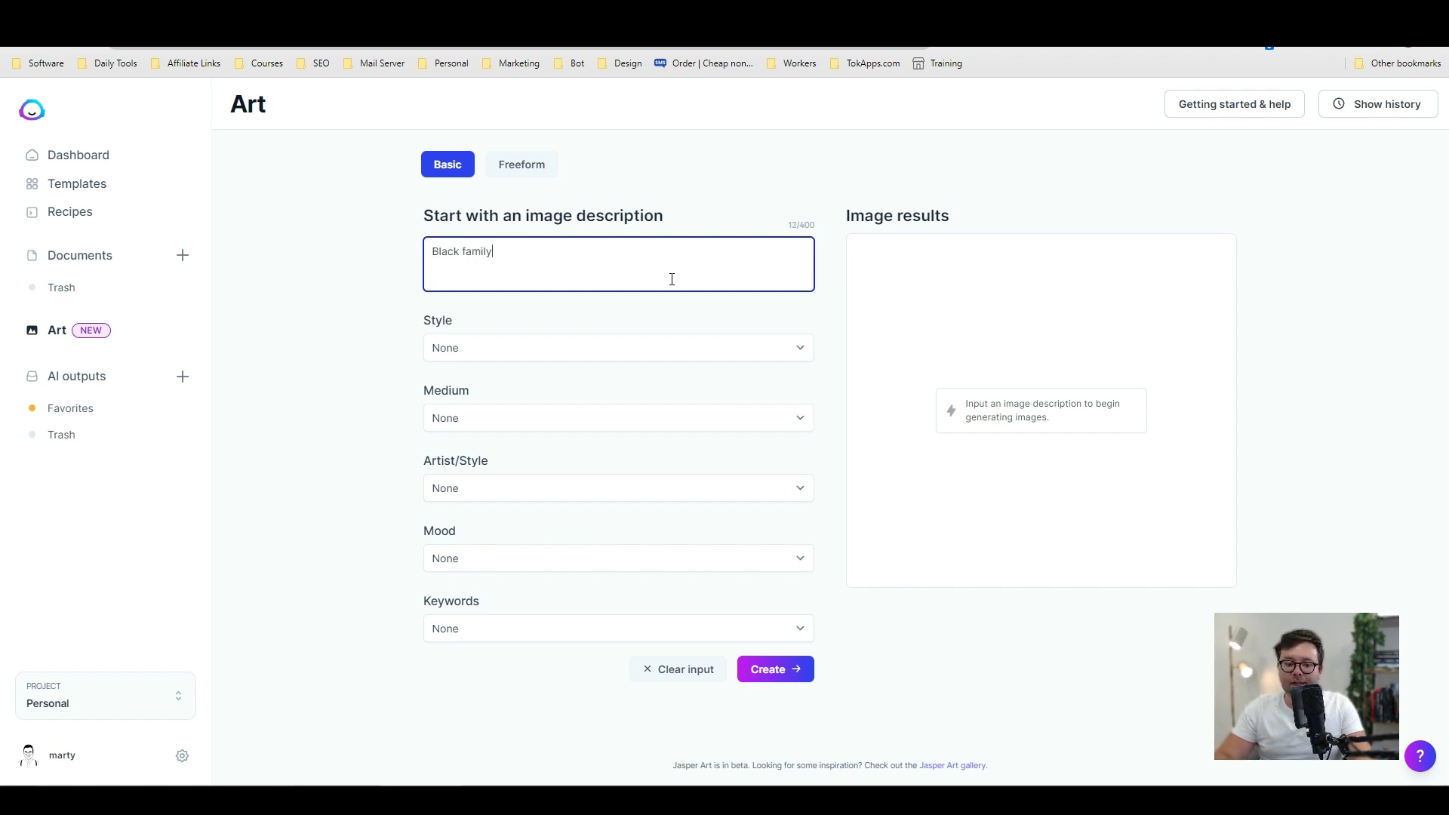
type(" sitting at a dinner")
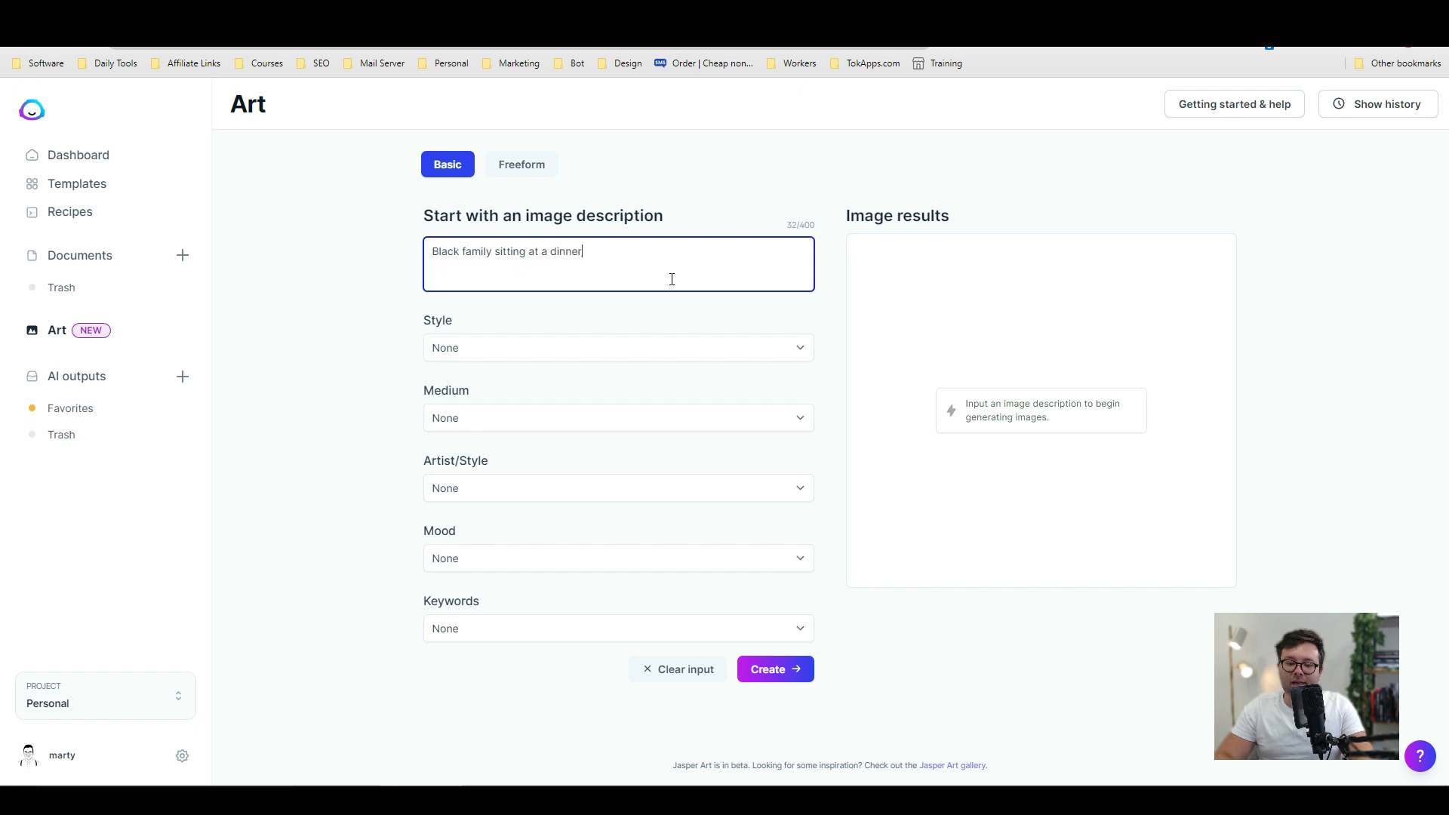
type(" table in th")
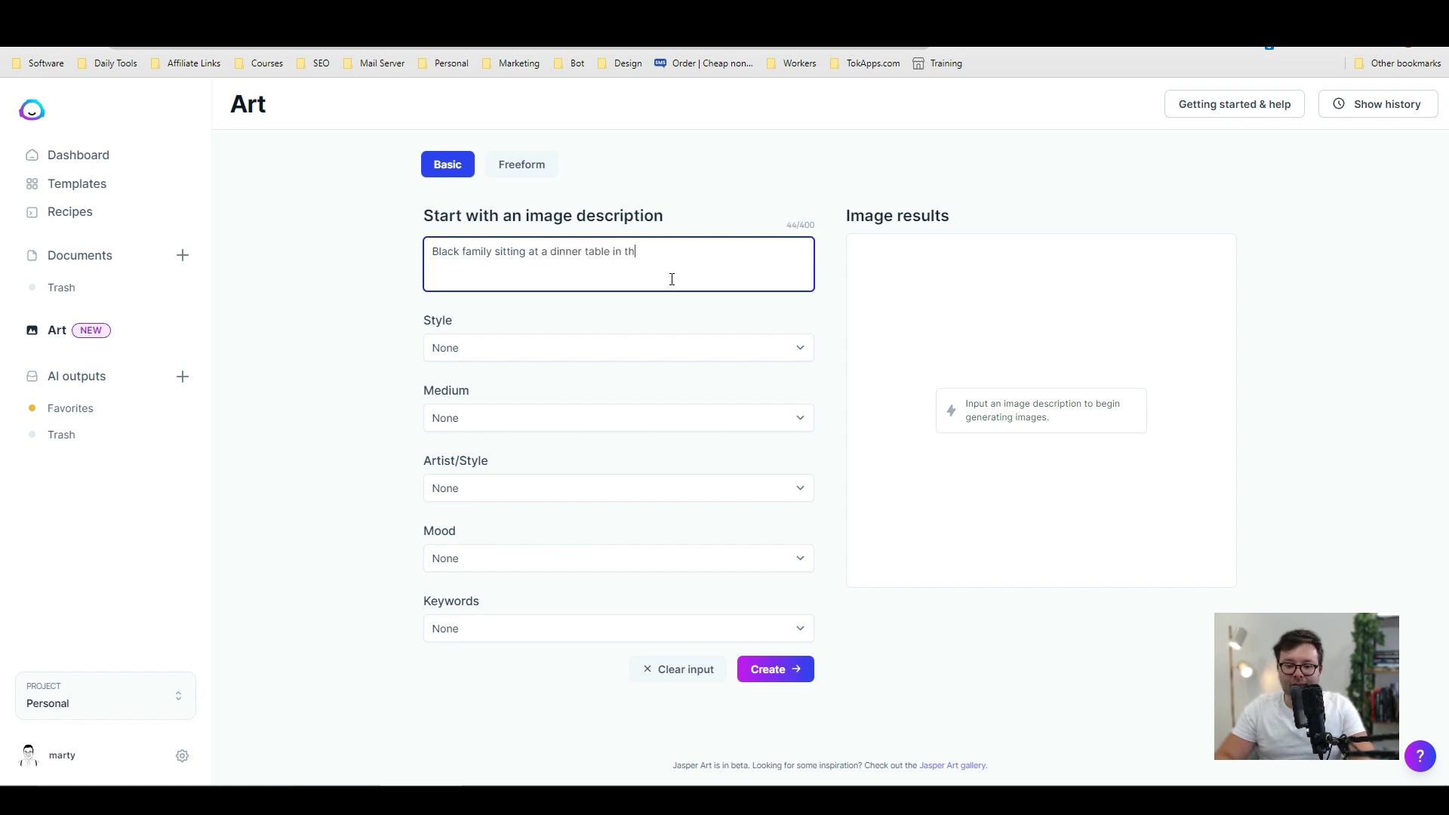
type("e kitchen laughi")
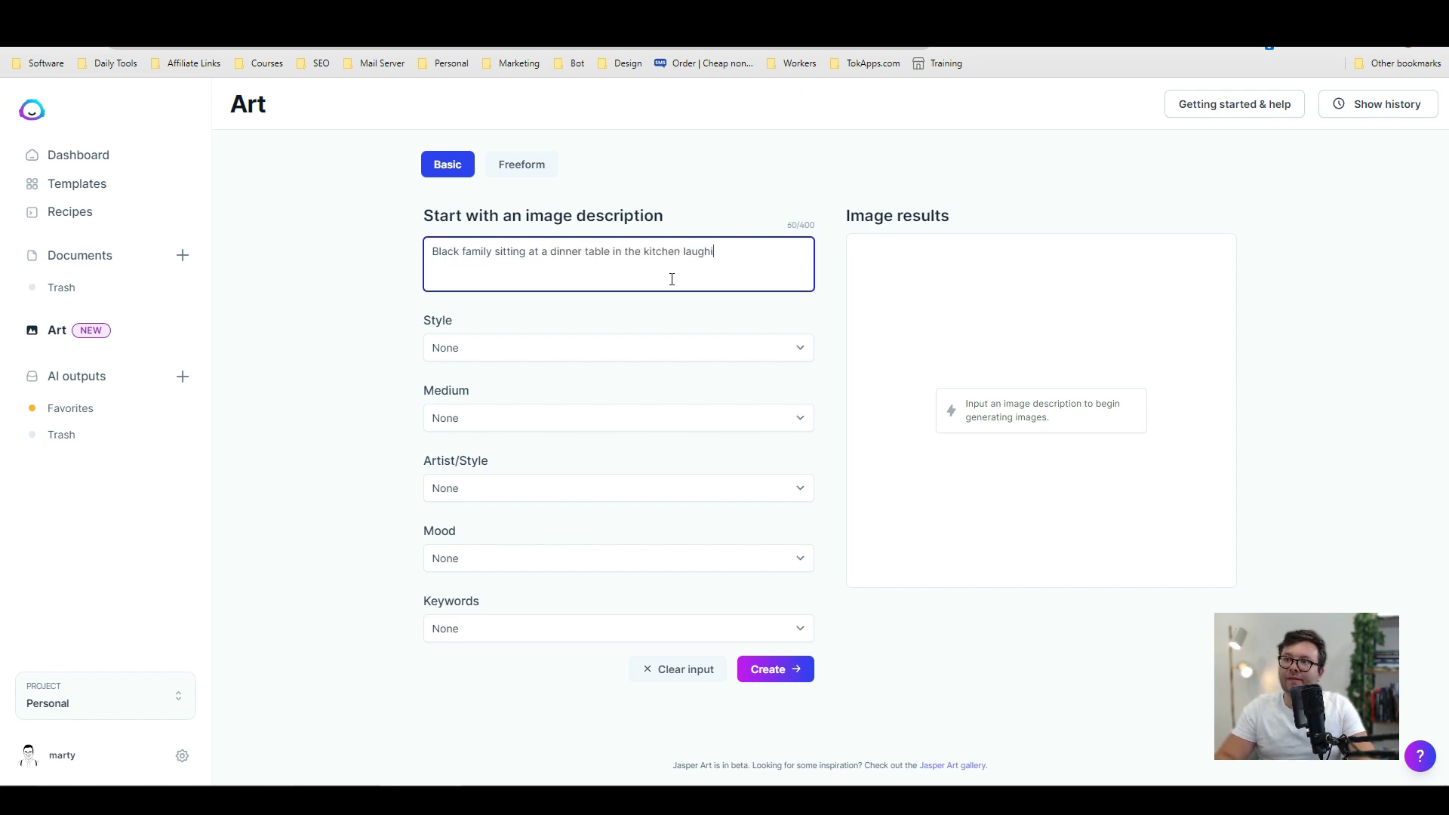
type("ng and eati")
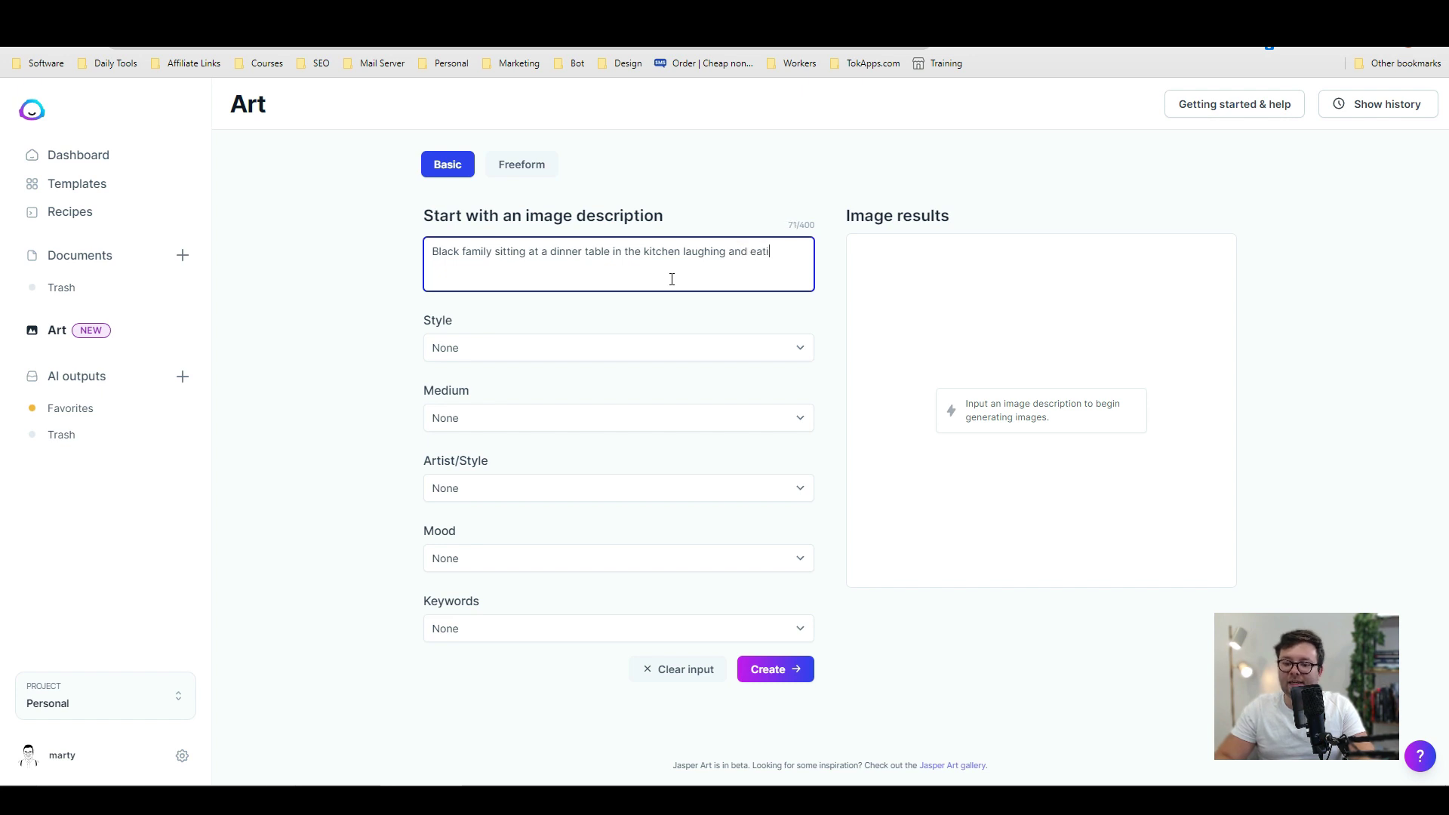
type("ng, food, vibra")
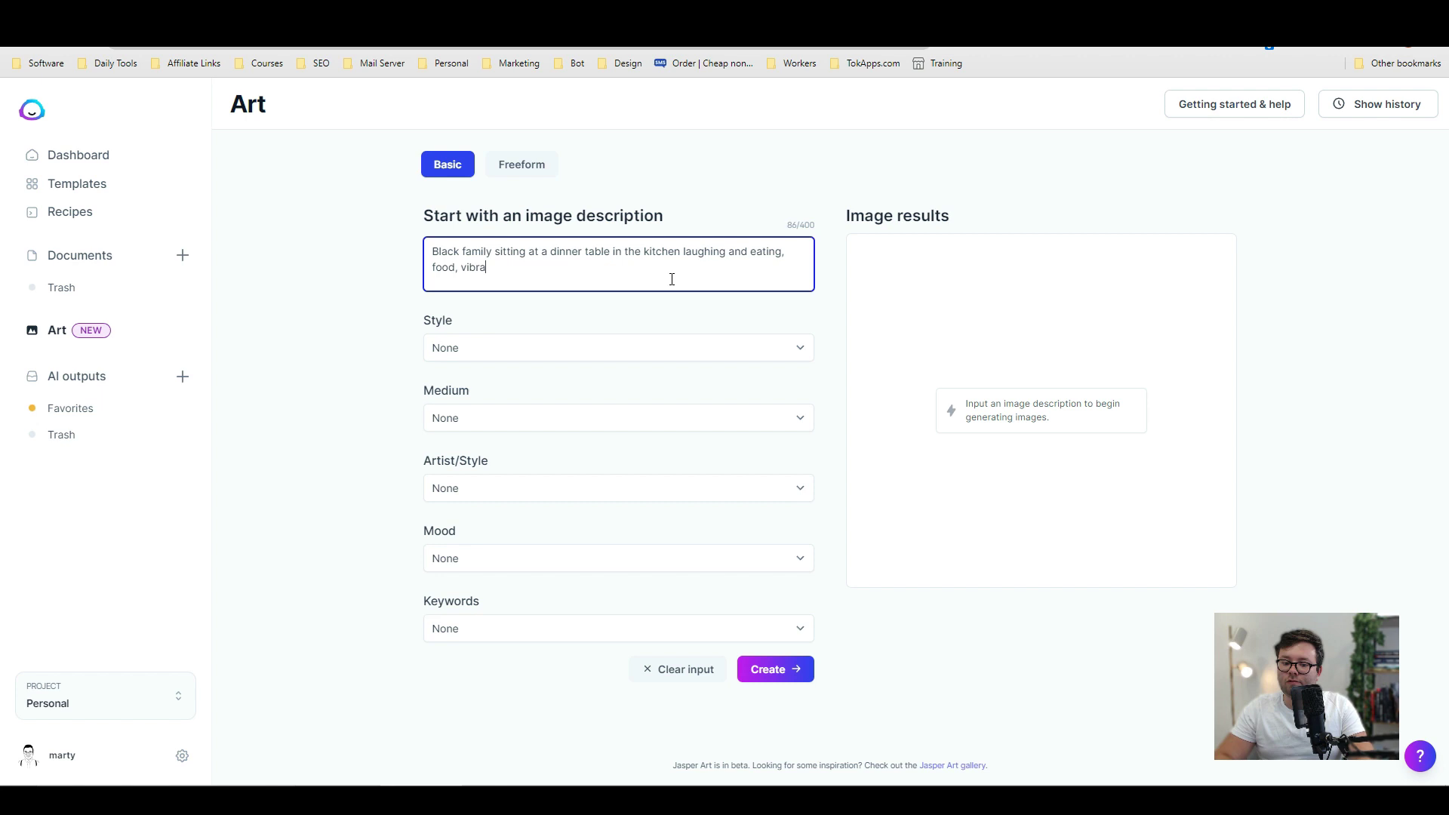
type("nt backgrou")
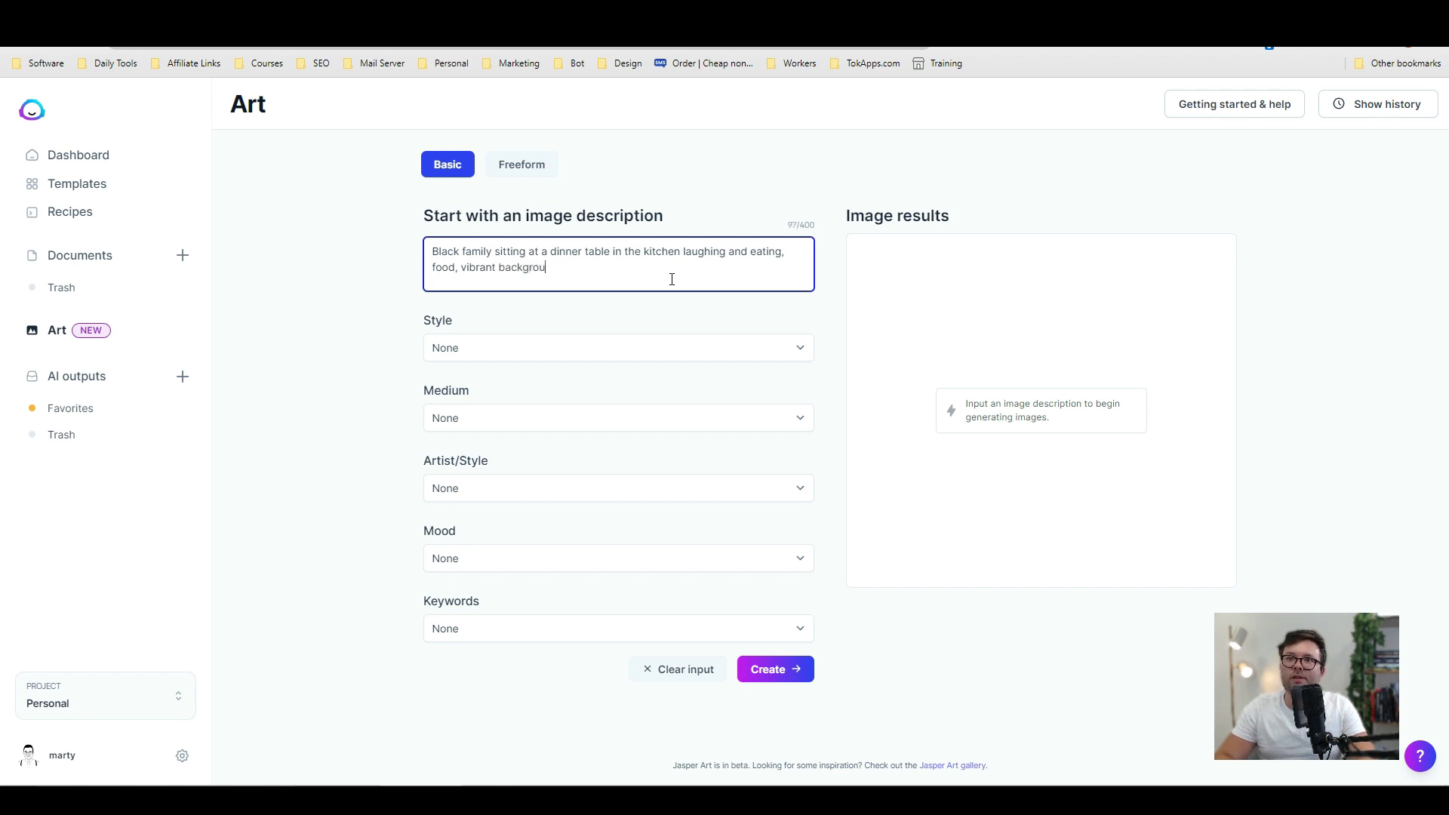
type("nd, cups of water,")
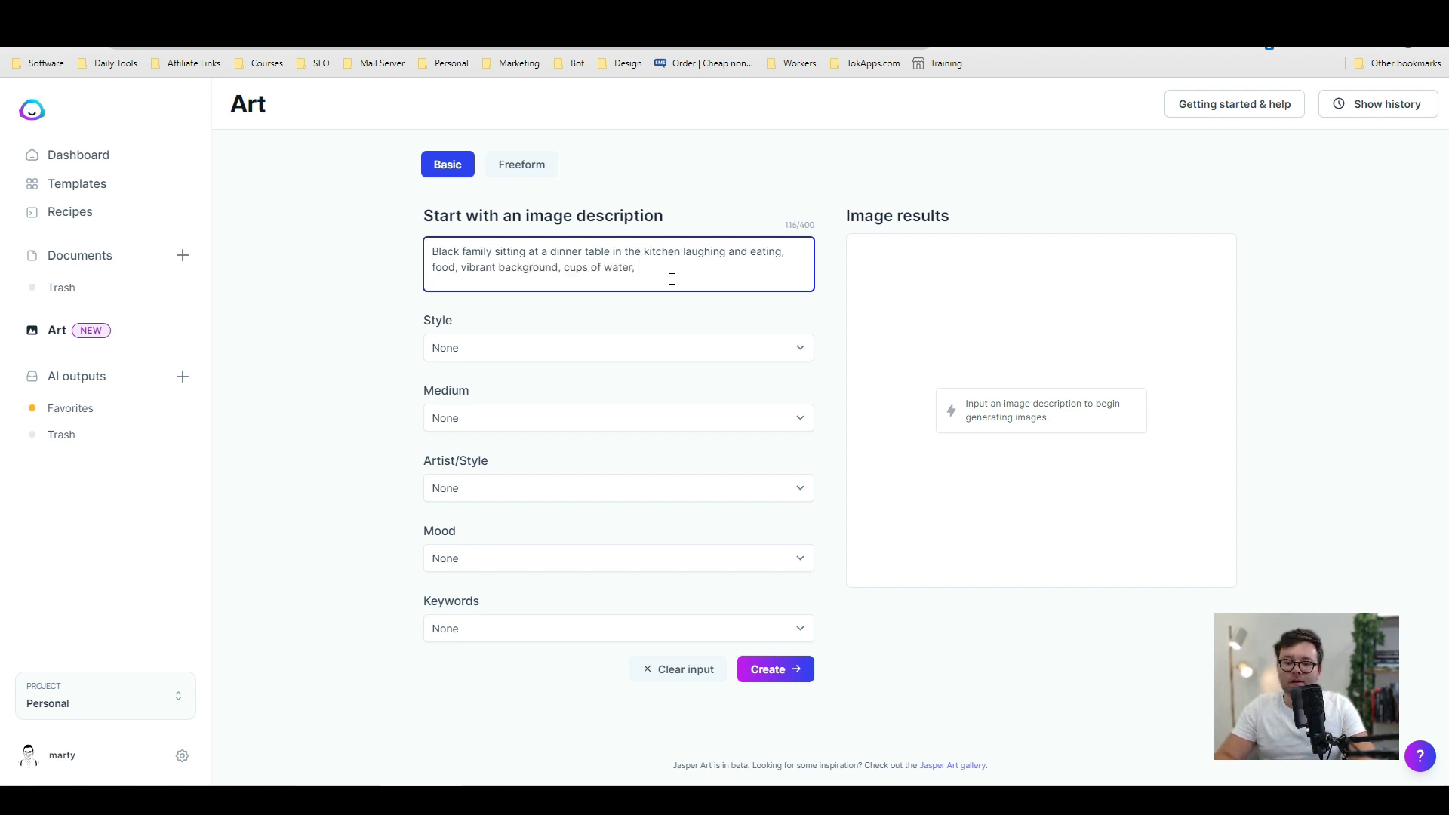
type(" baskets of r")
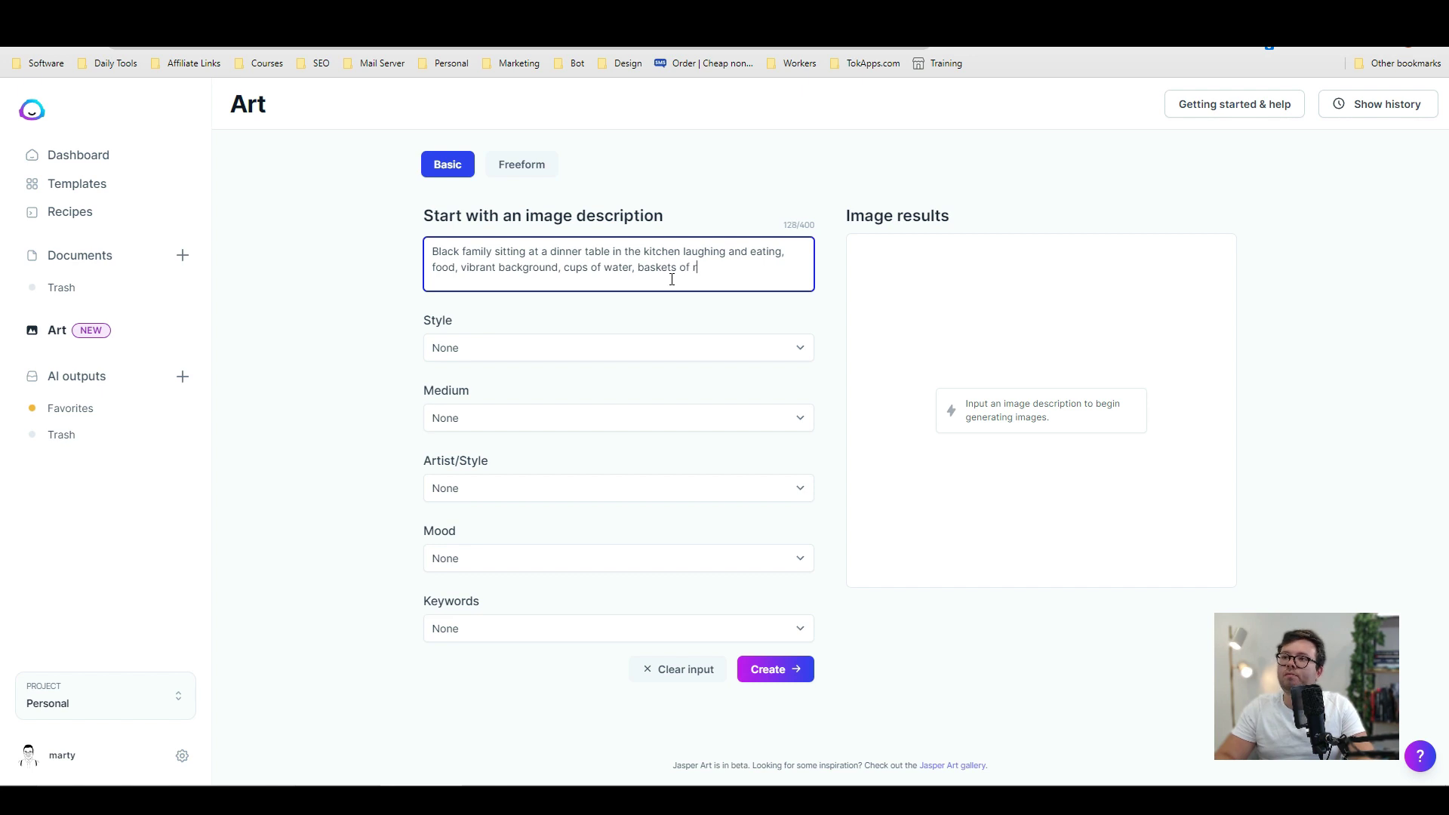
type("of br")
key("BackSpace")
type("bread, plates with ")
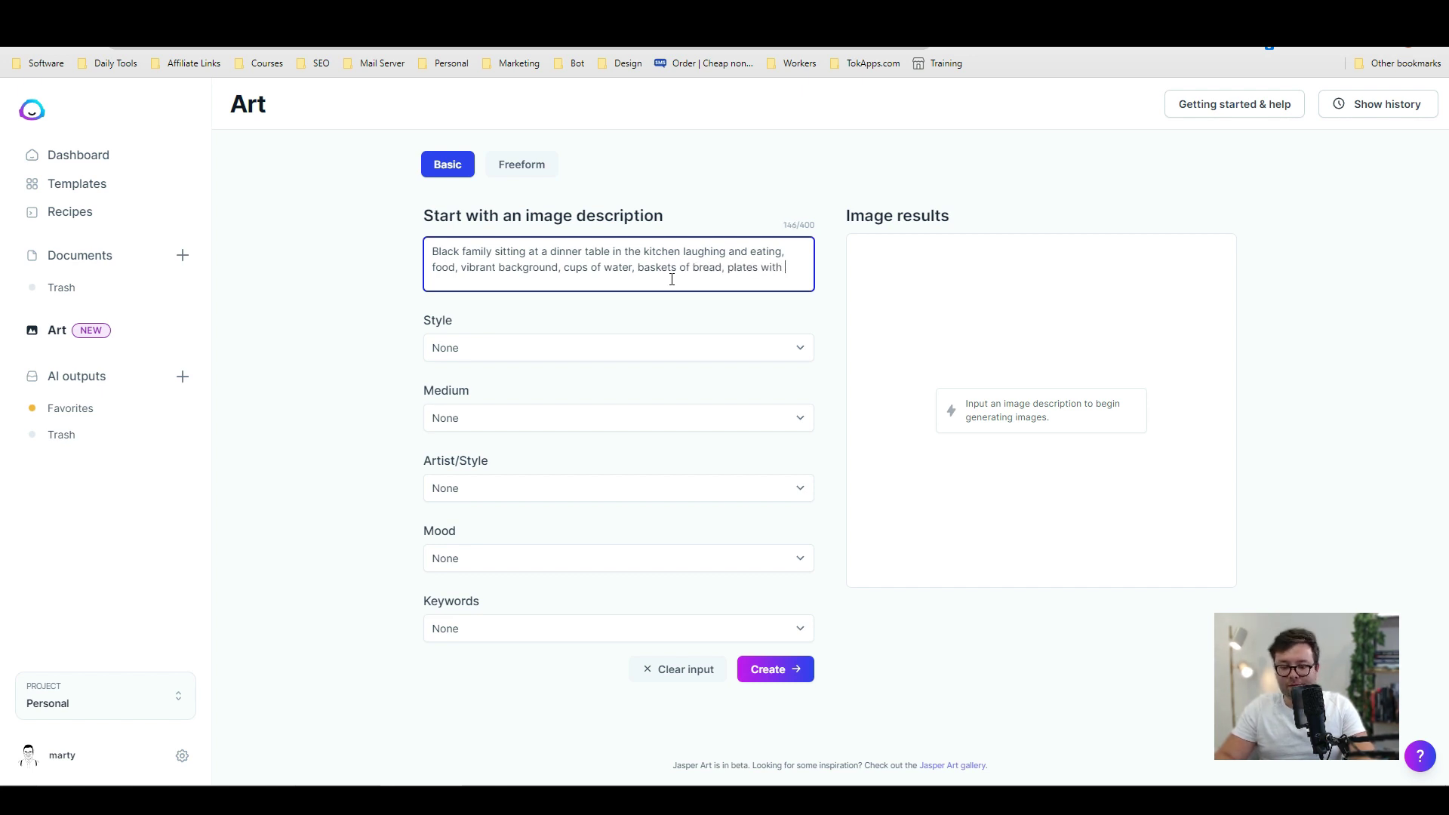
type("food")
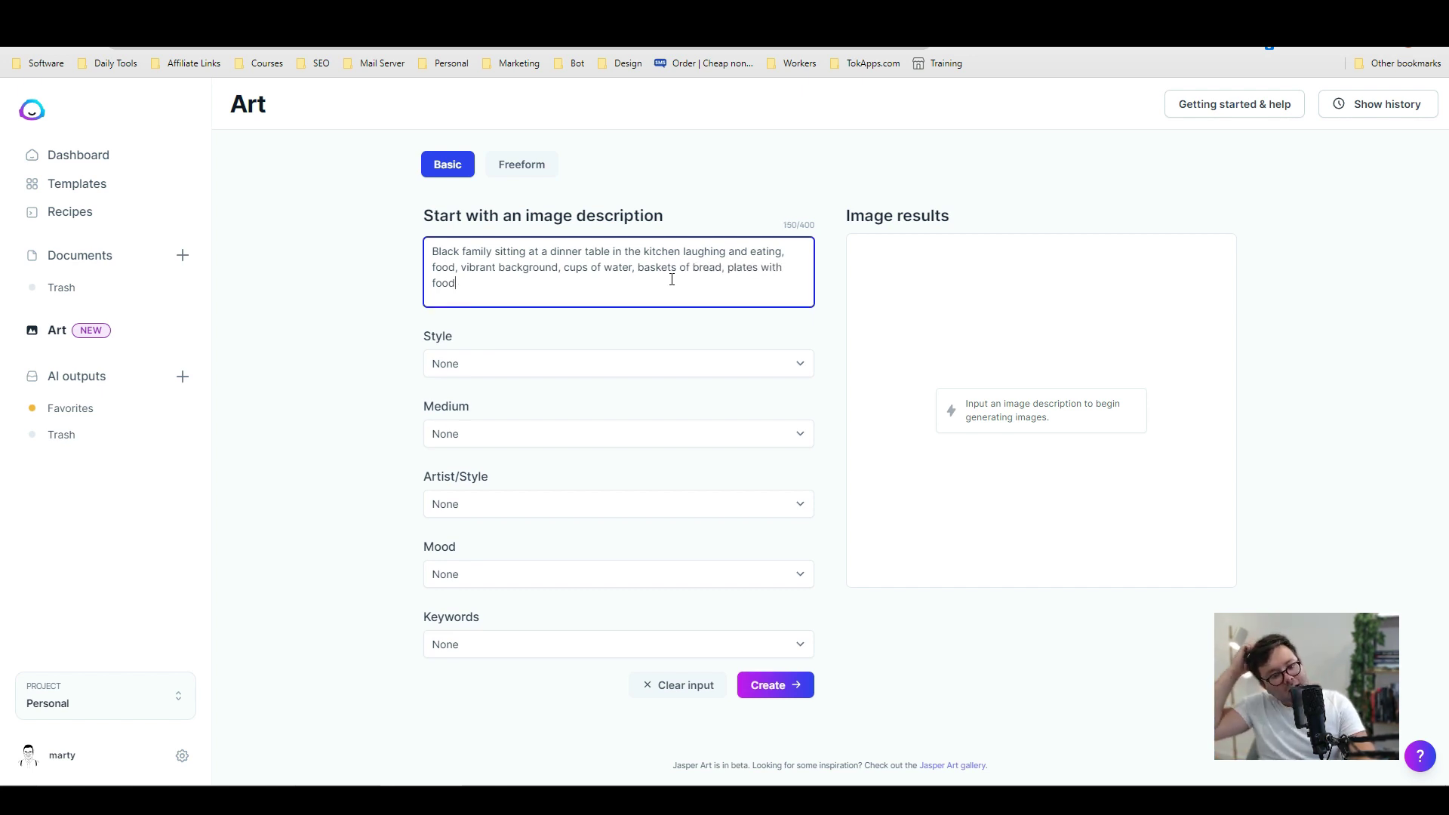
Set Style to Illustration, Medium to Modern oil painting and Artist/Style to South Park
left_click(692, 363)
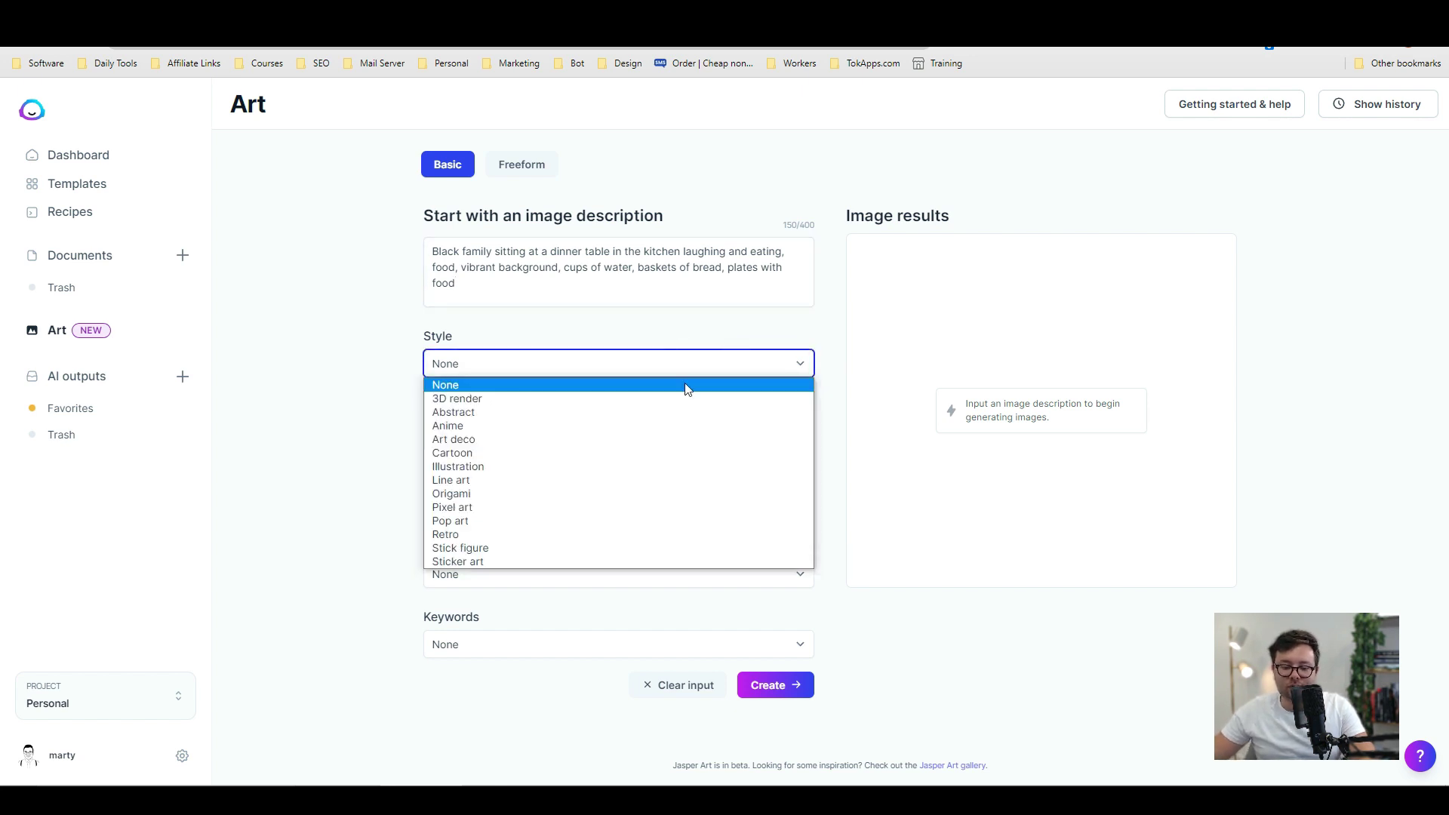
left_click(498, 467)
left_click(510, 441)
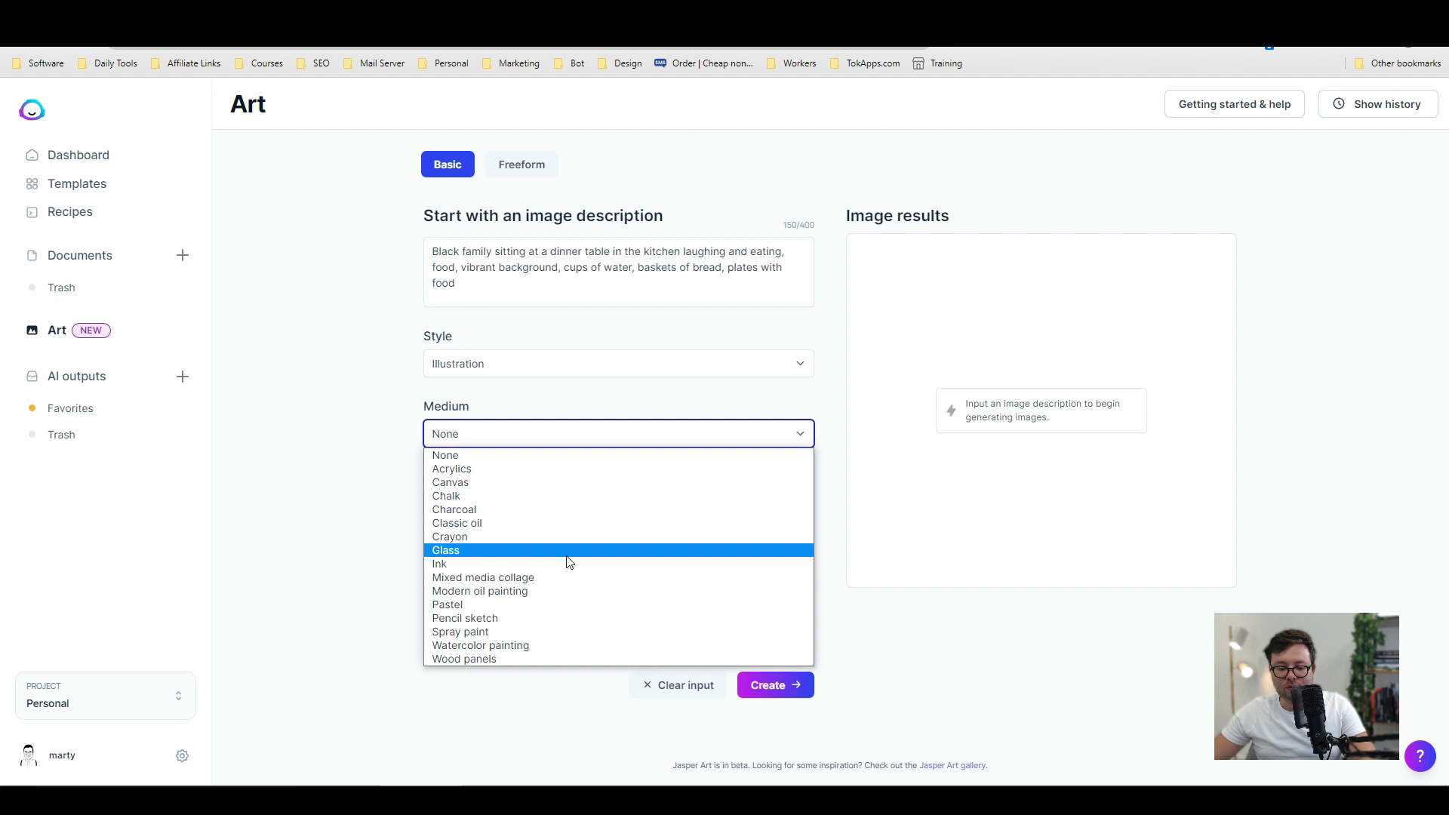
left_click(554, 591)
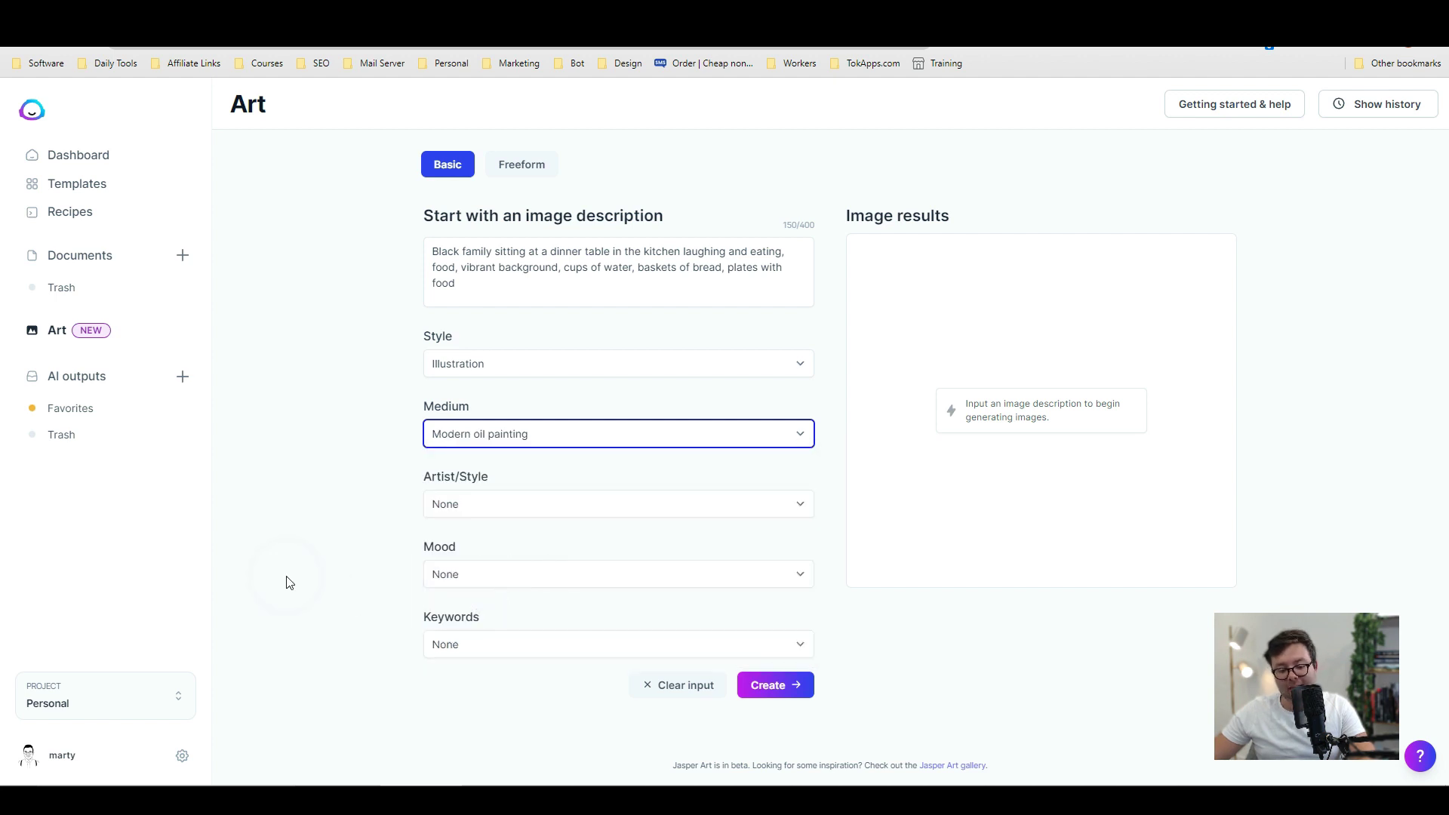
left_click(514, 504)
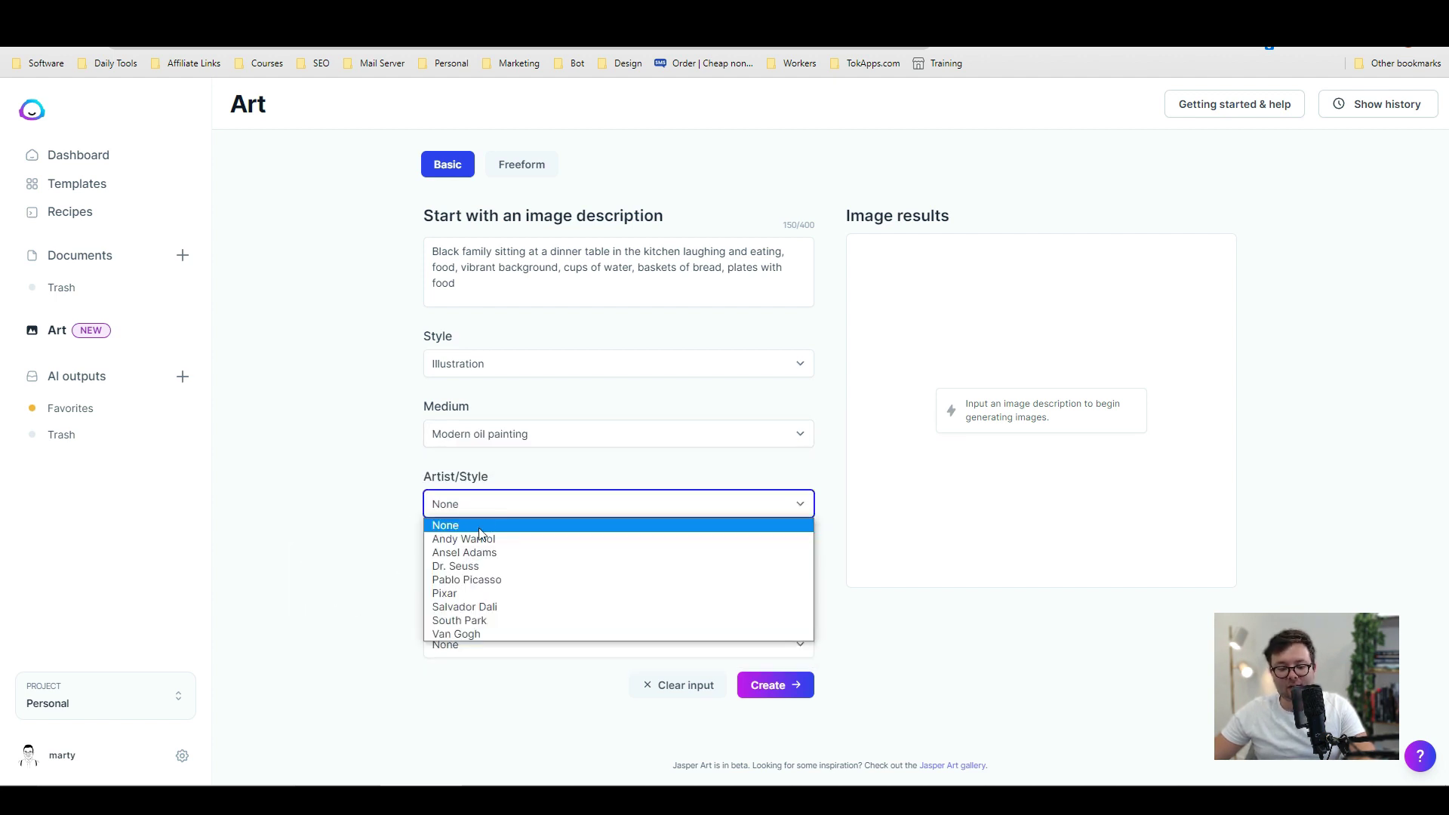
left_click(486, 623)
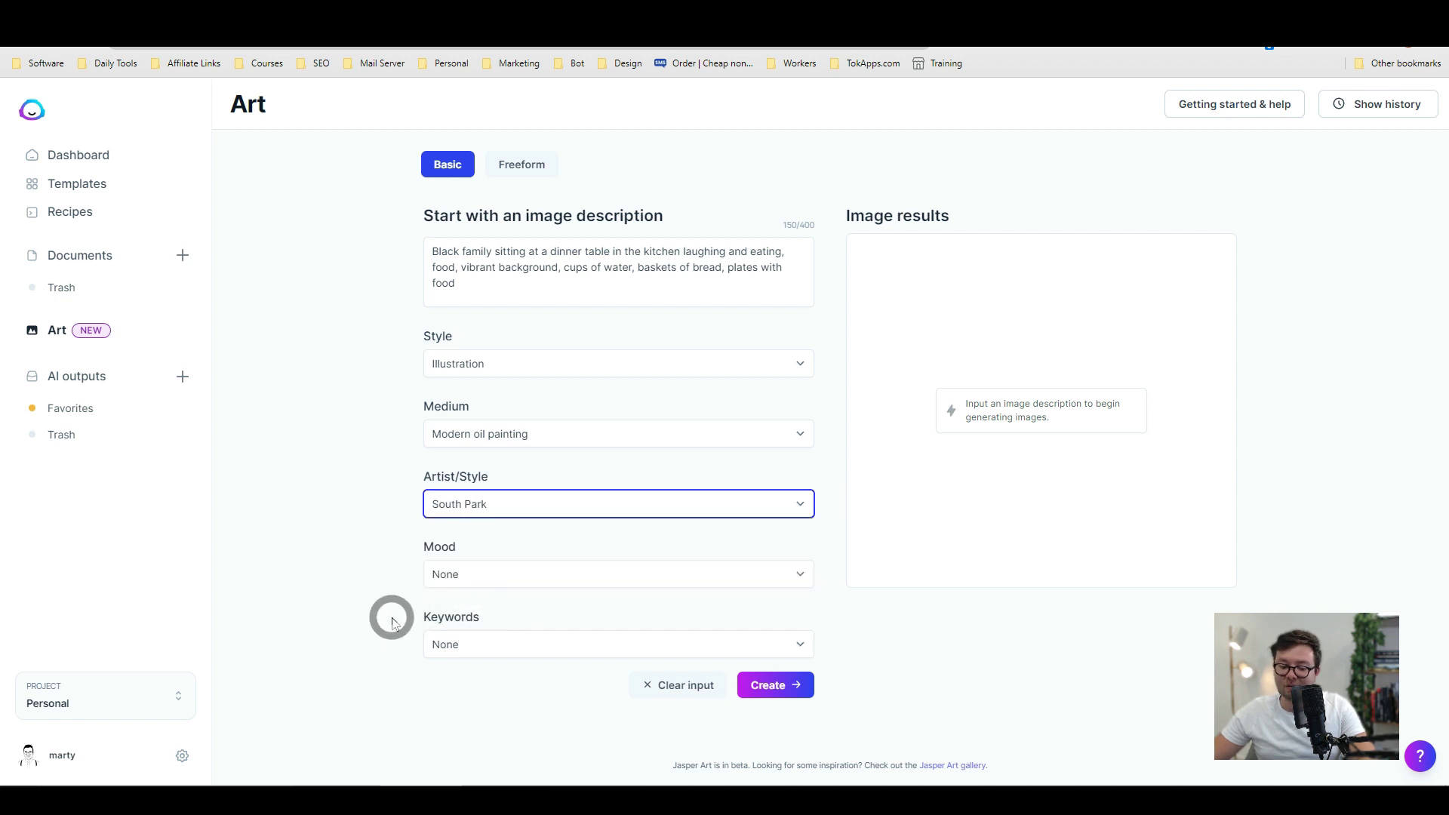
Add the Calm mood and Photorealistic keyword, then generate the four images
left_click(488, 575)
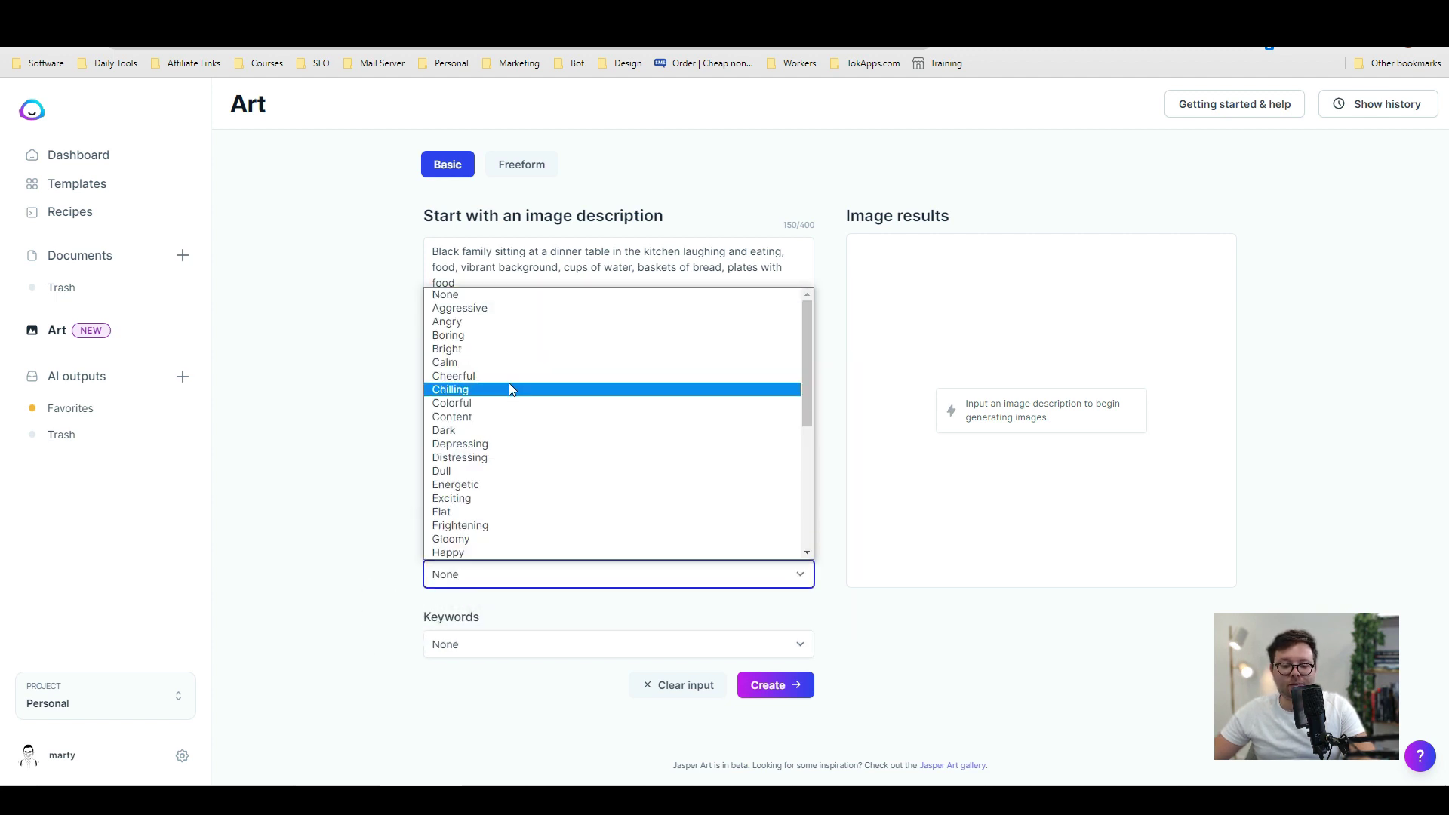
left_click(508, 364)
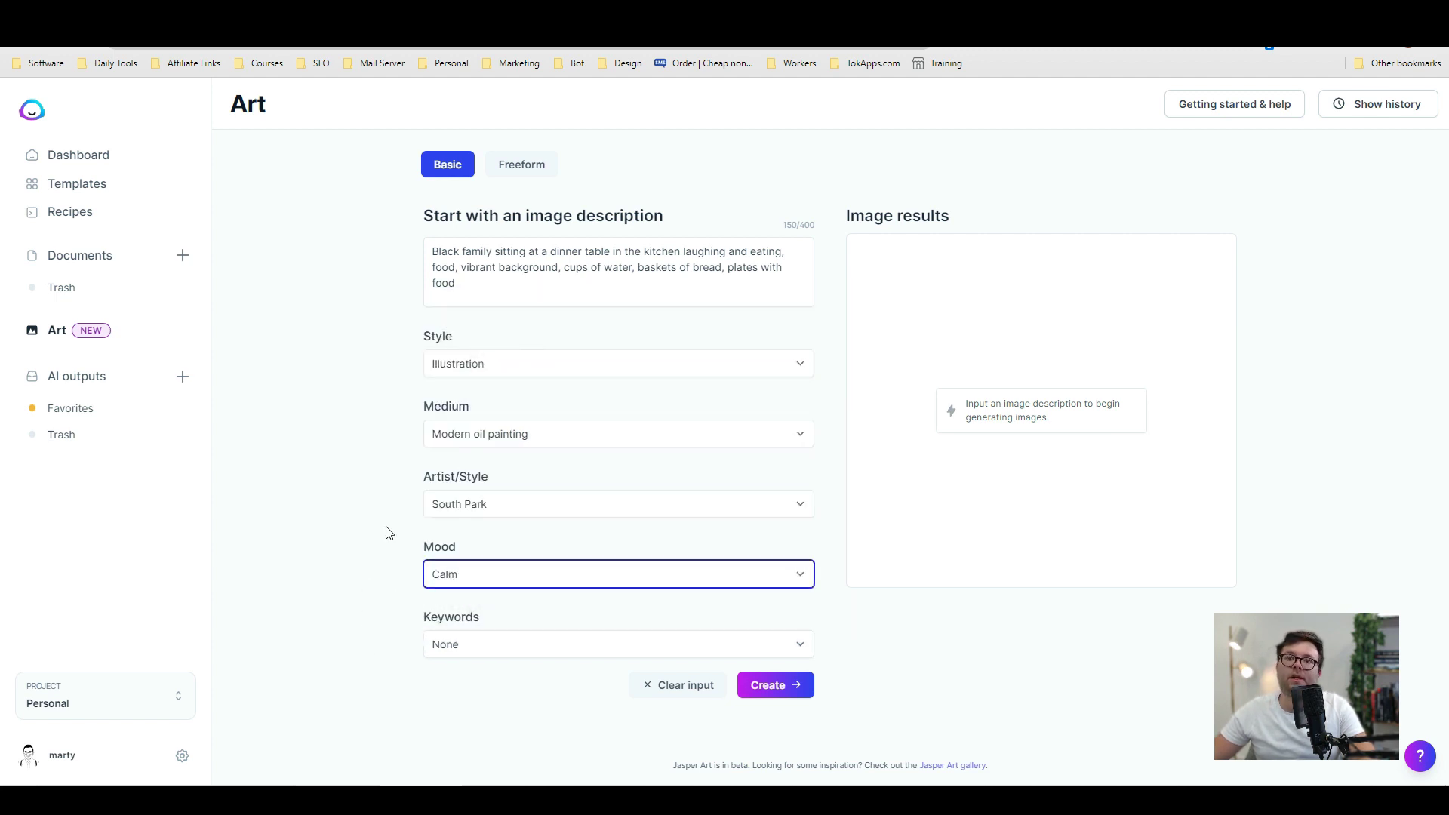
left_click(553, 646)
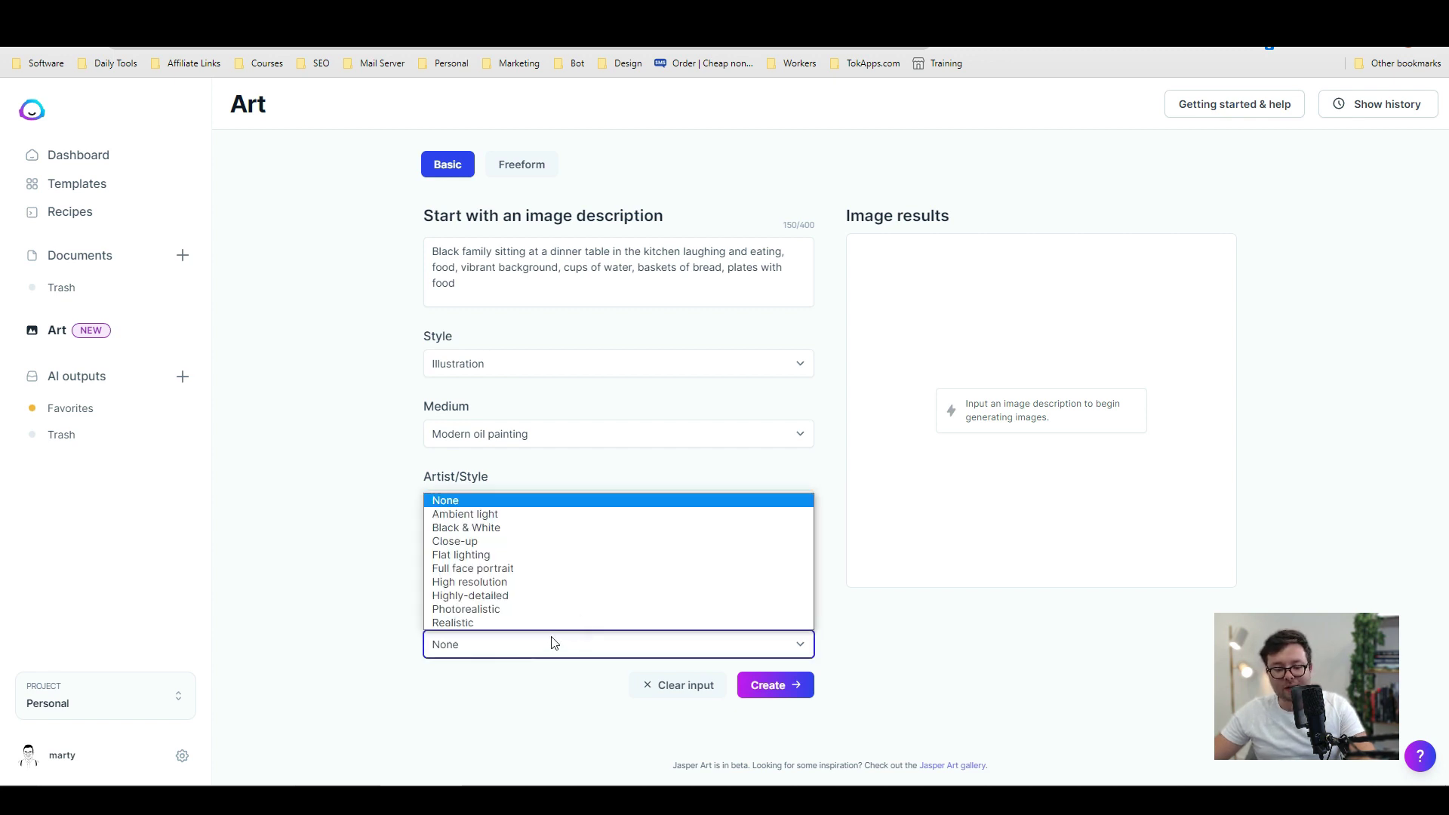
left_click(472, 609)
left_click(391, 613)
left_click(770, 686)
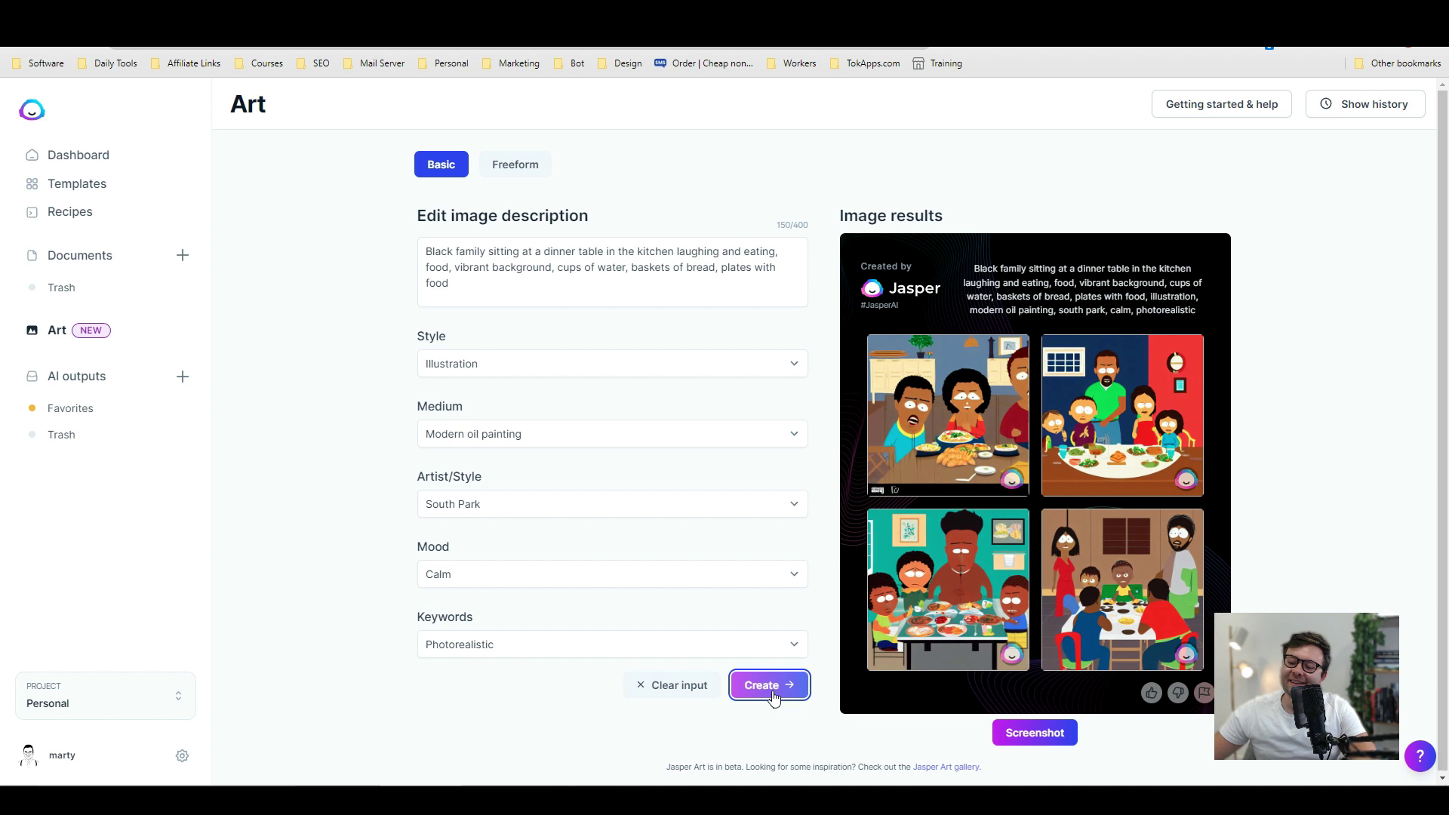
Enlarge each of the four South Park-style family dinner results in turn, returning to the grid between them
left_click(1008, 445)
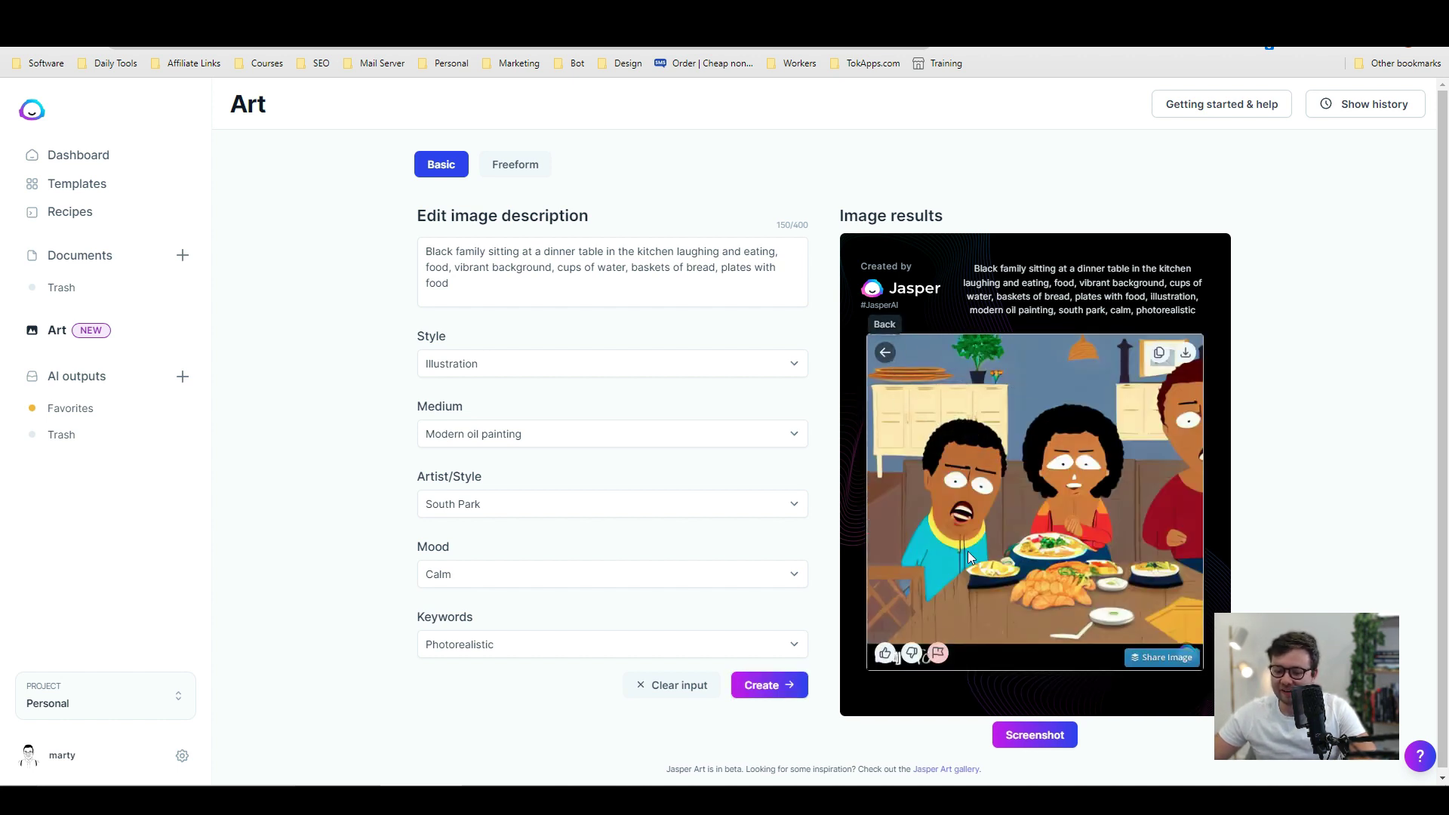
left_click(885, 352)
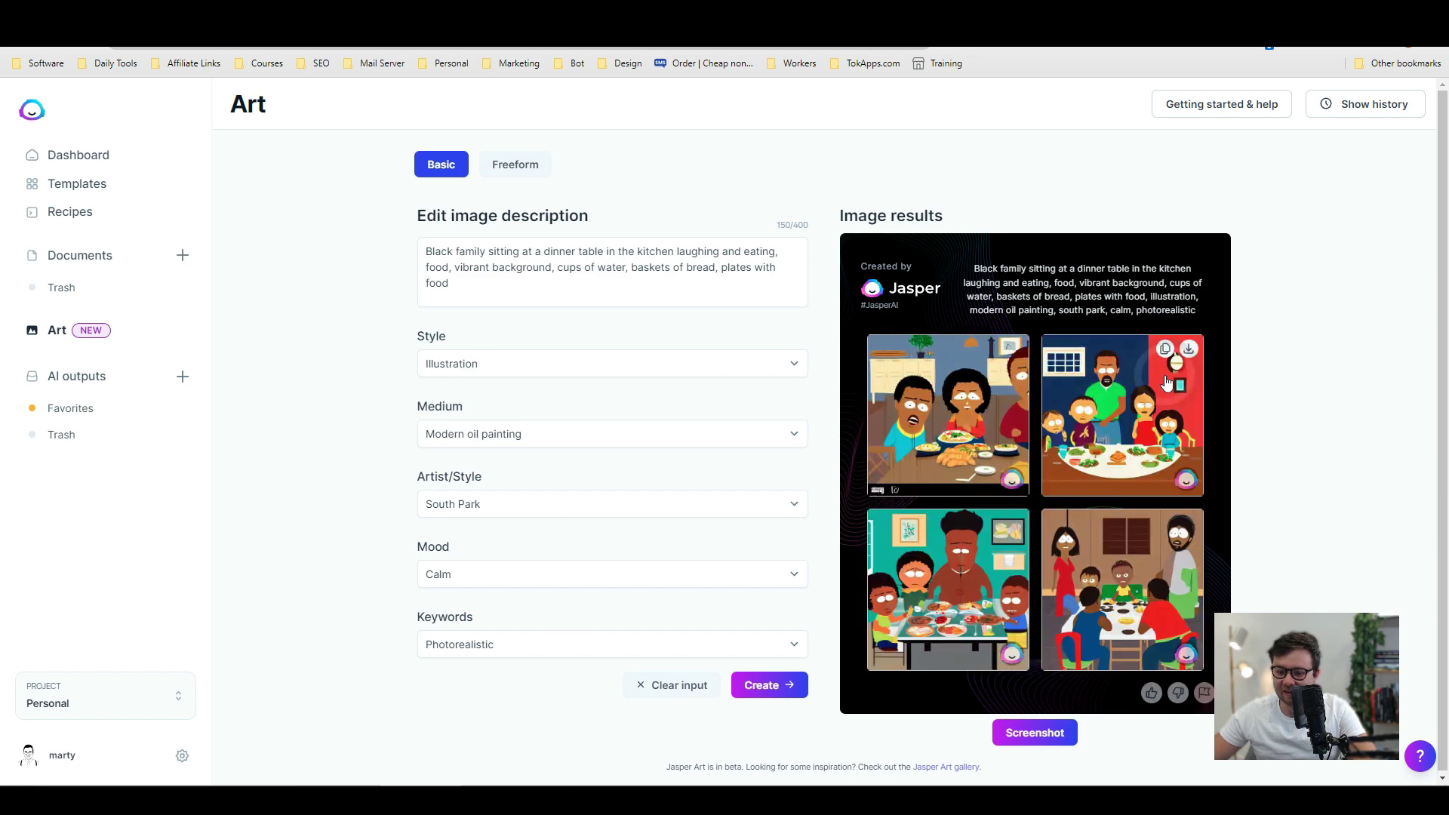
left_click(1109, 434)
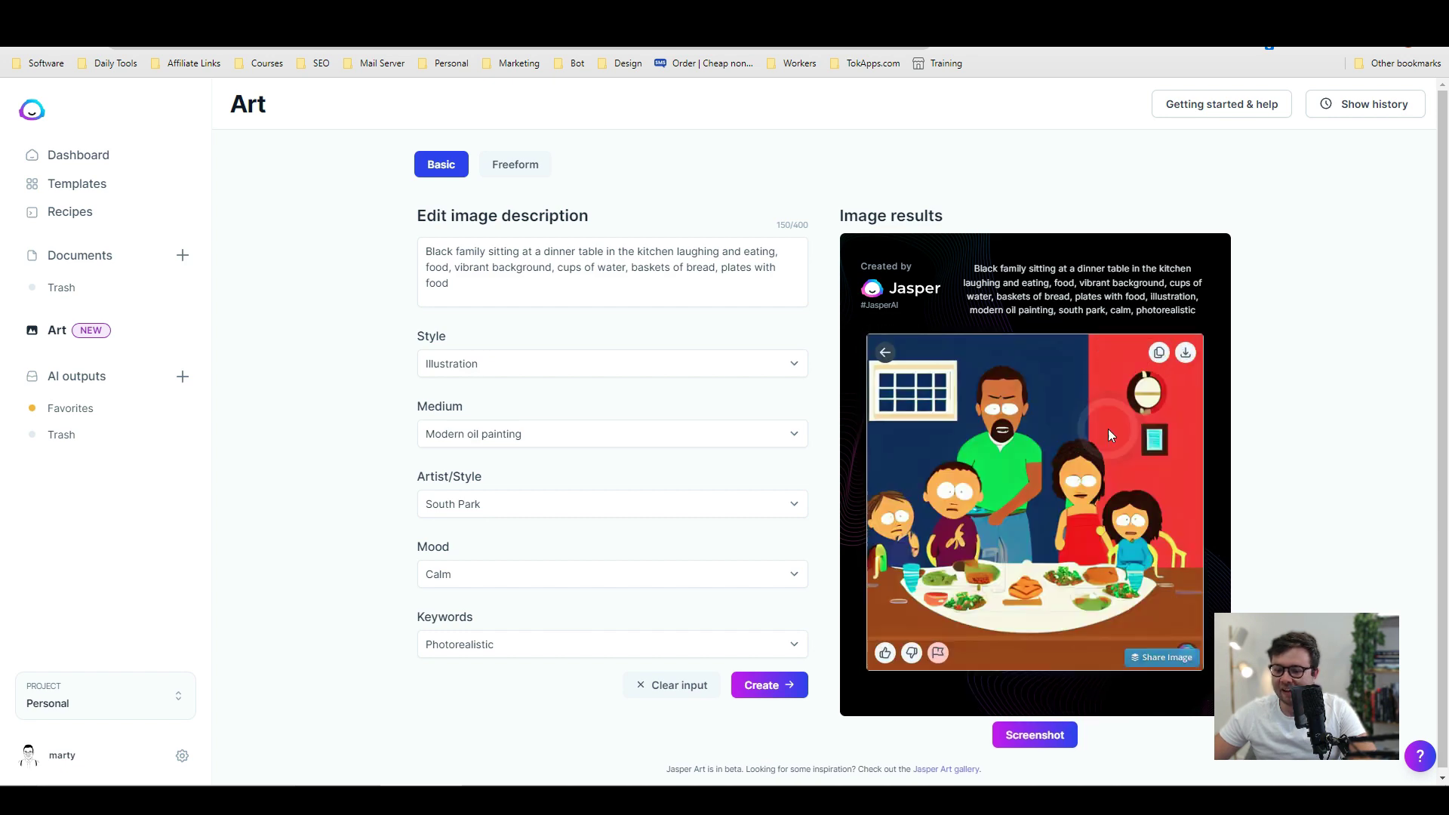
left_click(893, 353)
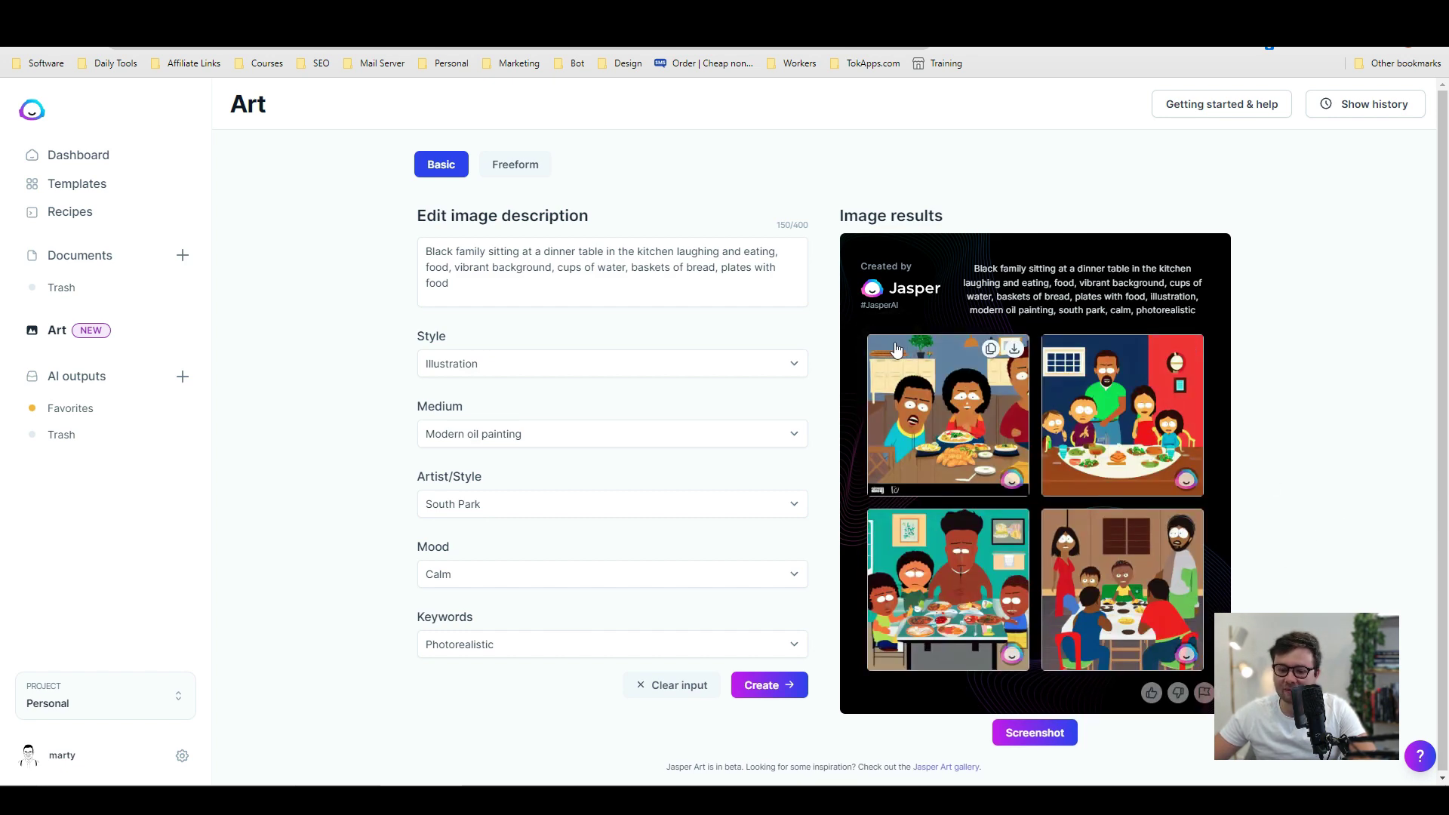
left_click(898, 572)
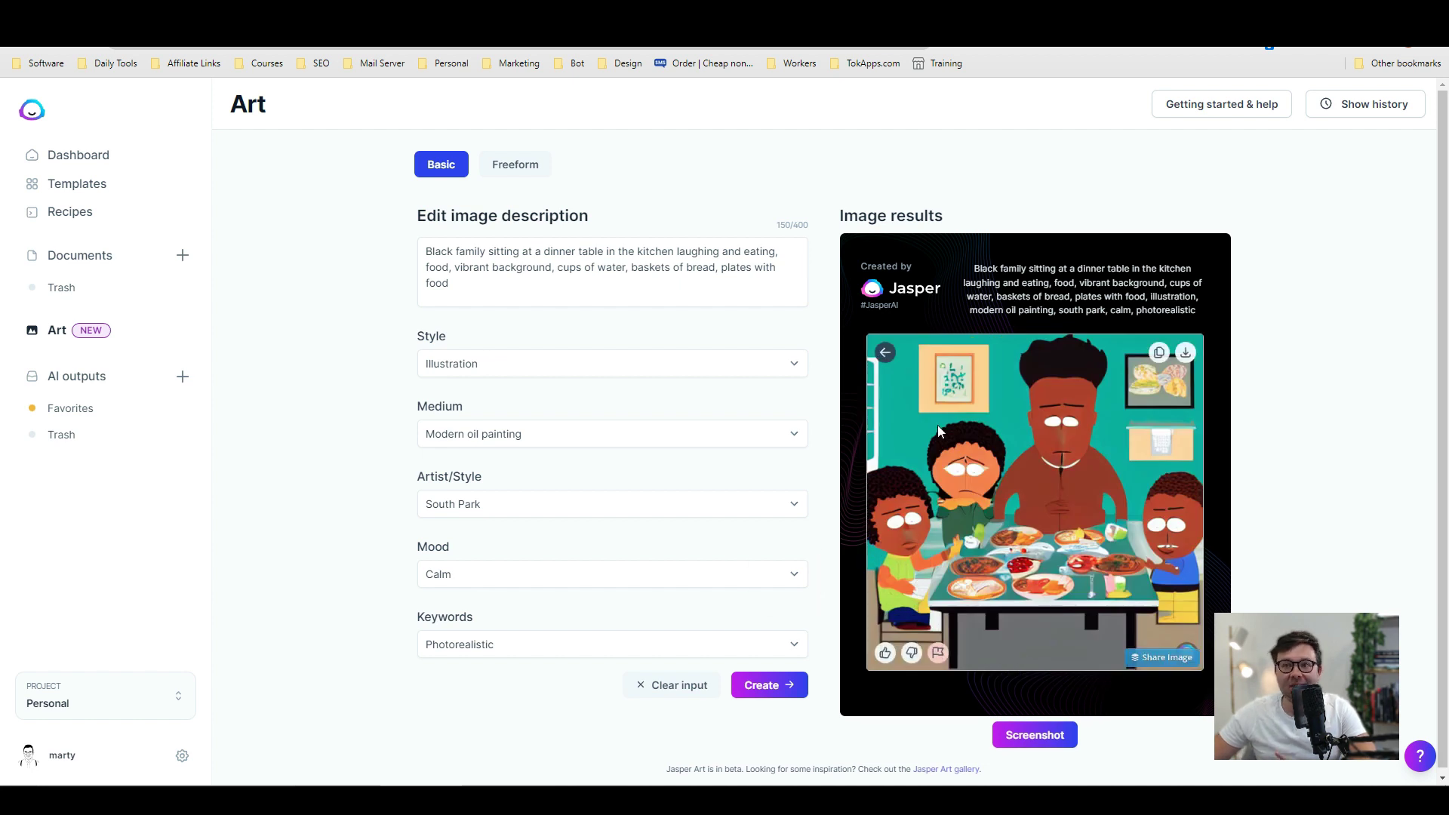
left_click(885, 351)
left_click(981, 453)
left_click(1092, 569)
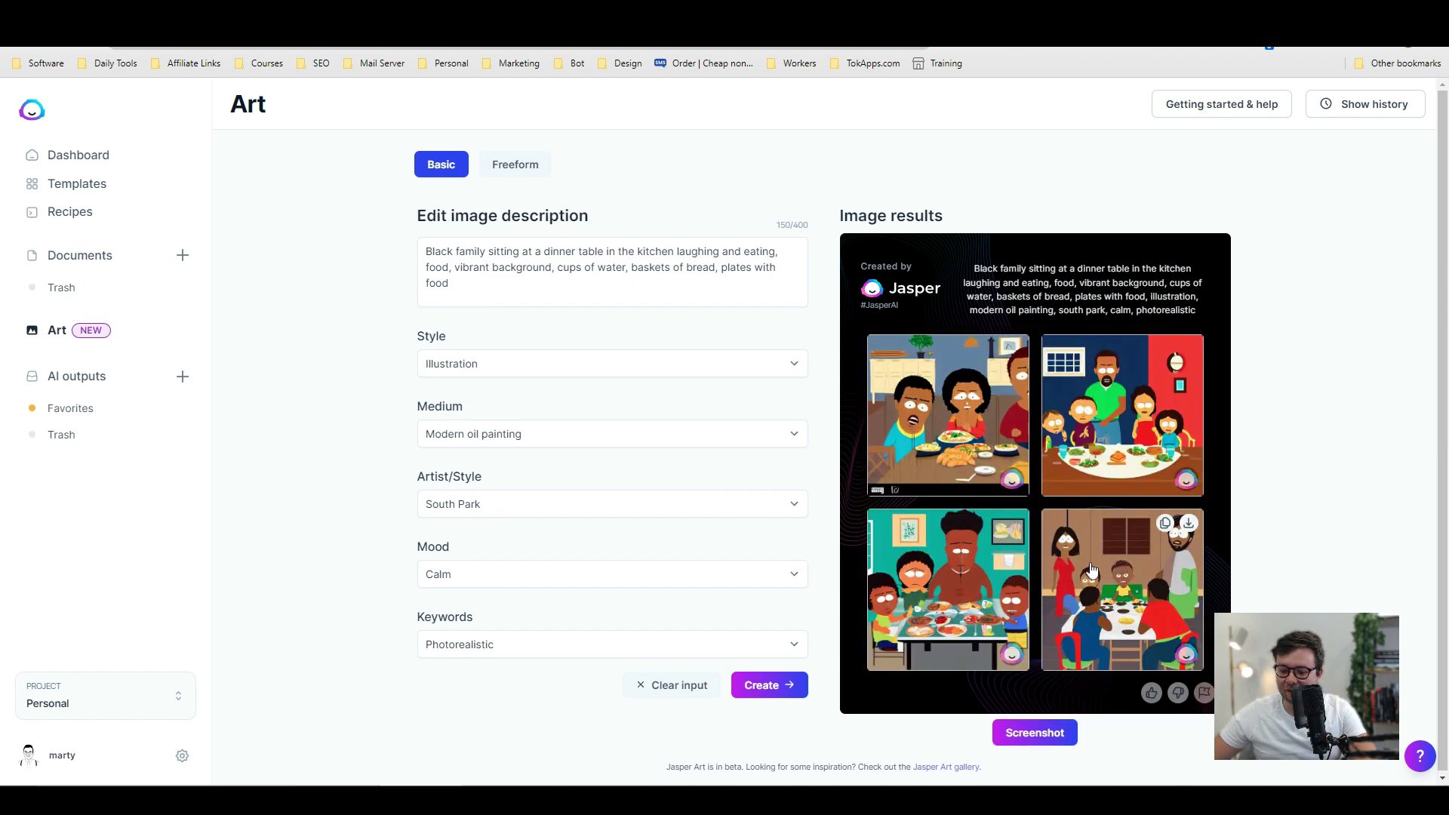
left_click(1092, 569)
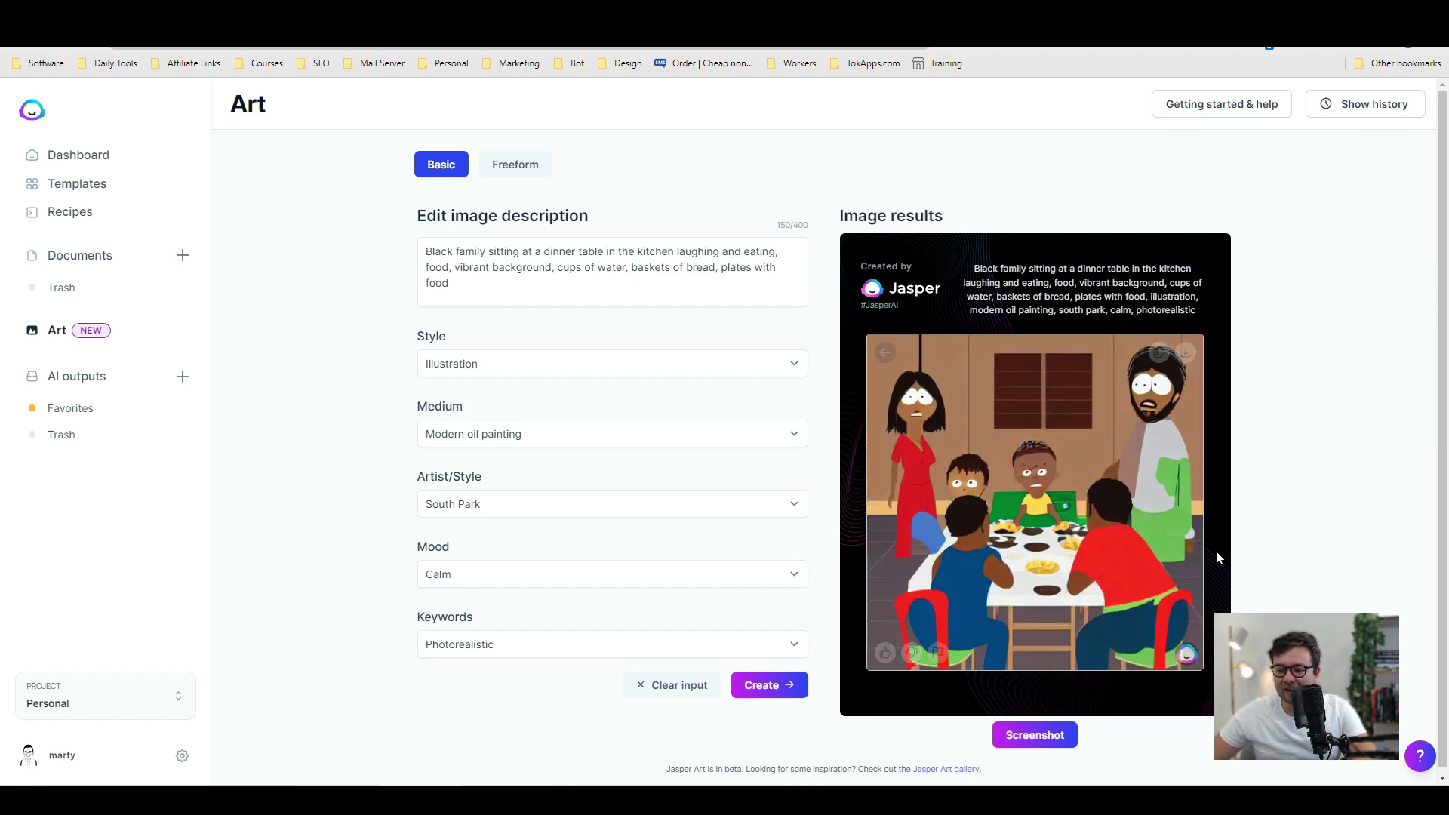
Clear the South Park artist style to None and regenerate the images
left_click(885, 351)
left_click(560, 504)
left_click(512, 528)
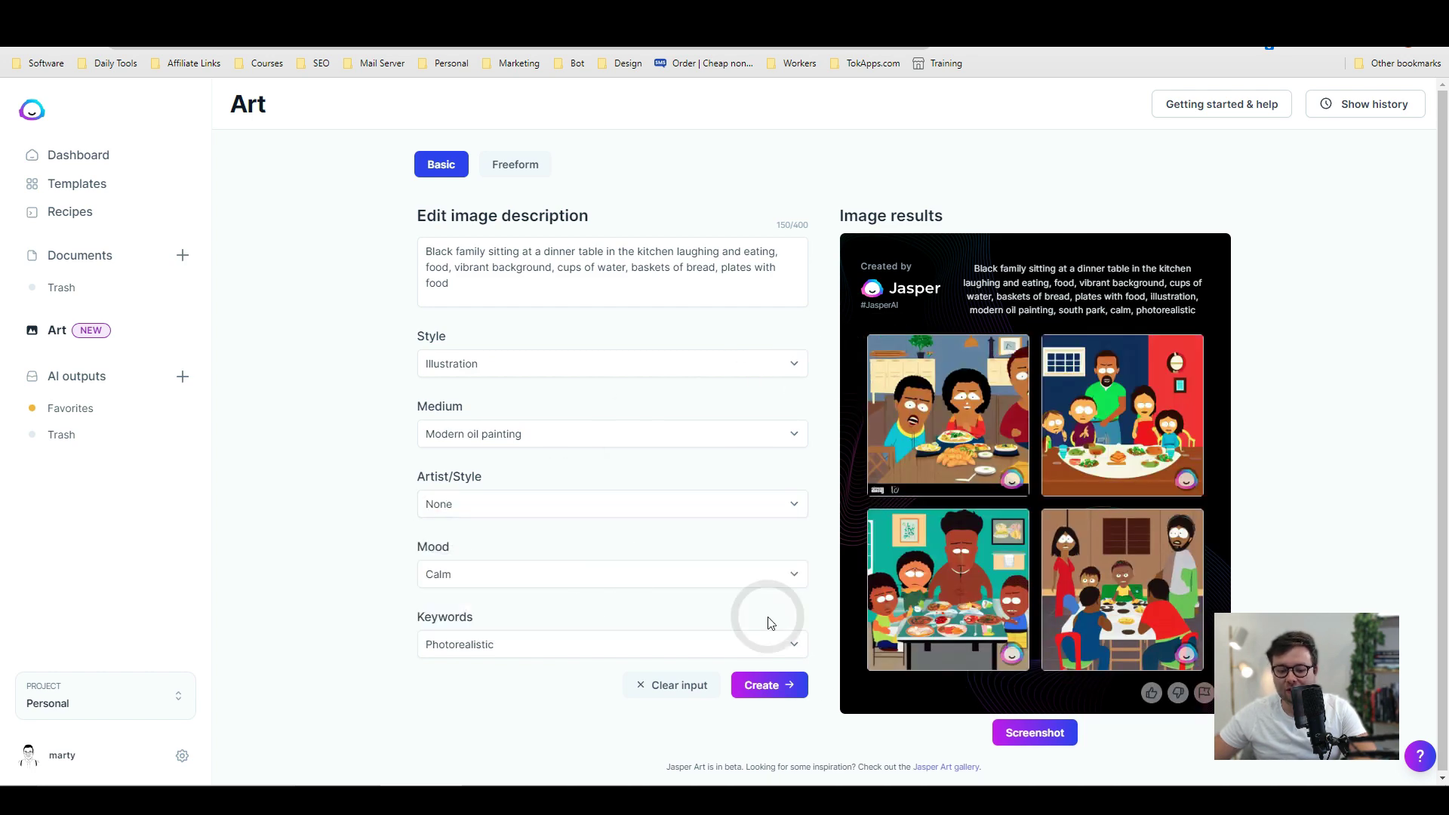
left_click(785, 692)
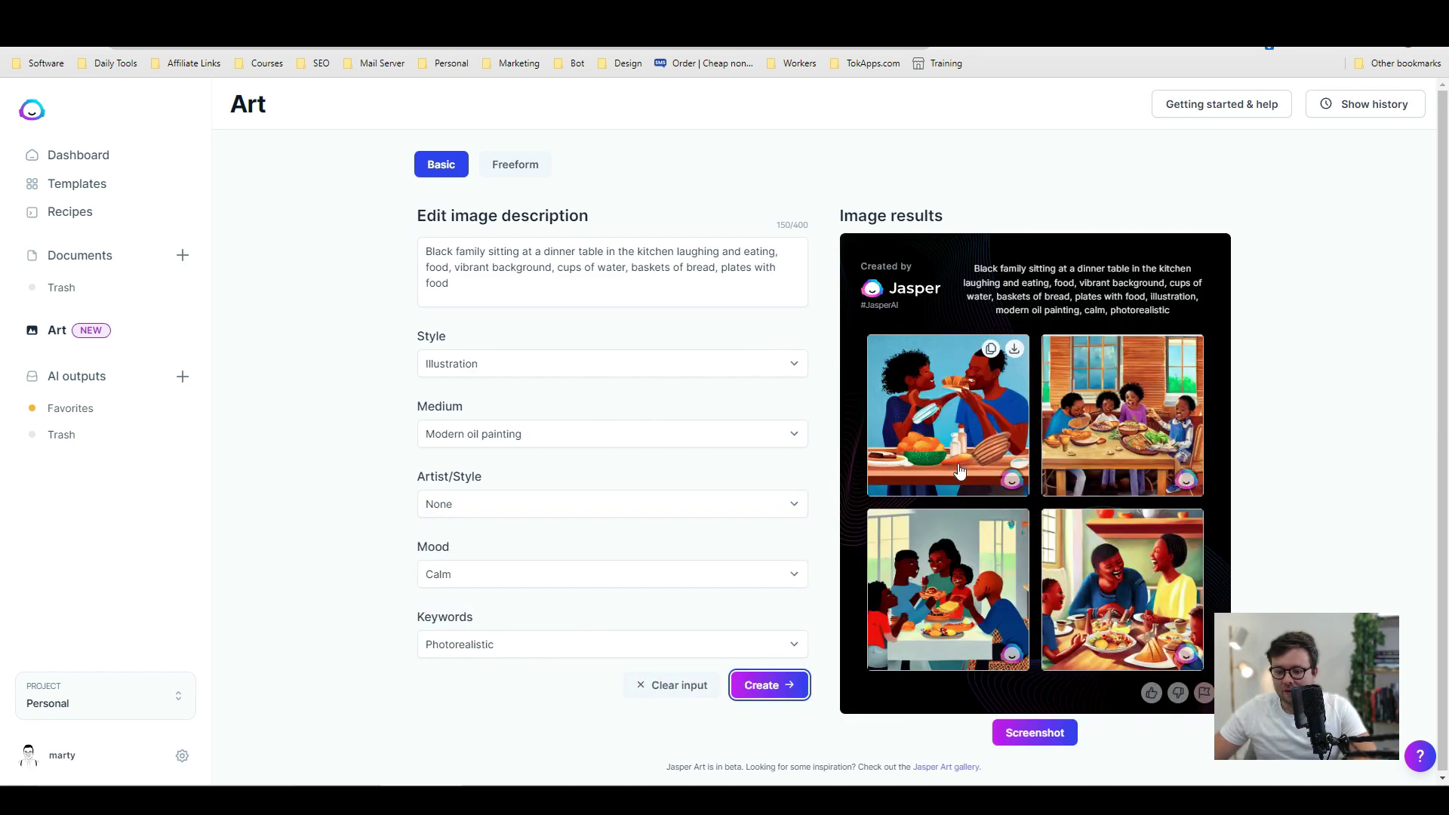
Enlarge each of the four new oil-painting-style results one after another
left_click(940, 436)
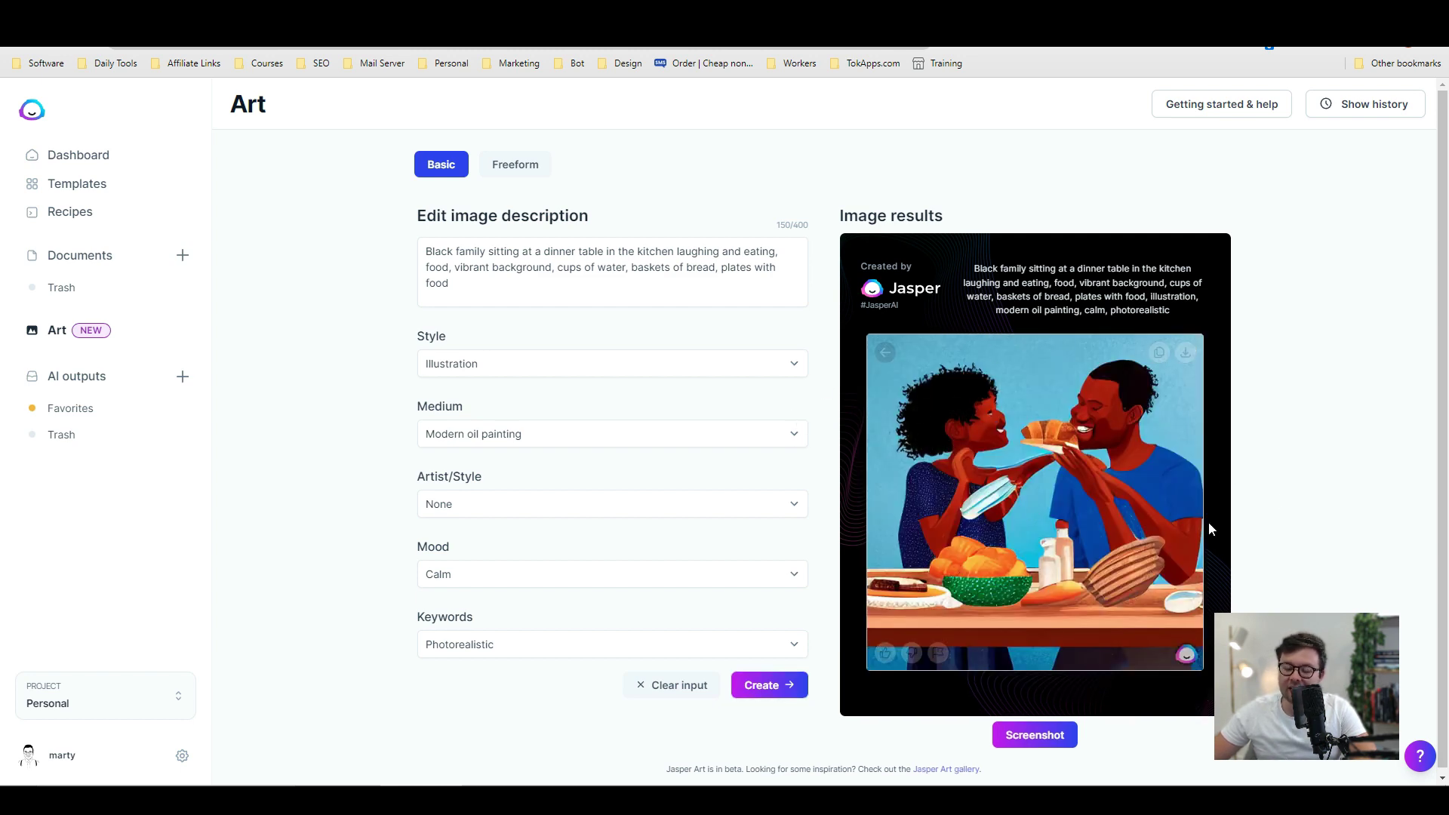
left_click(885, 352)
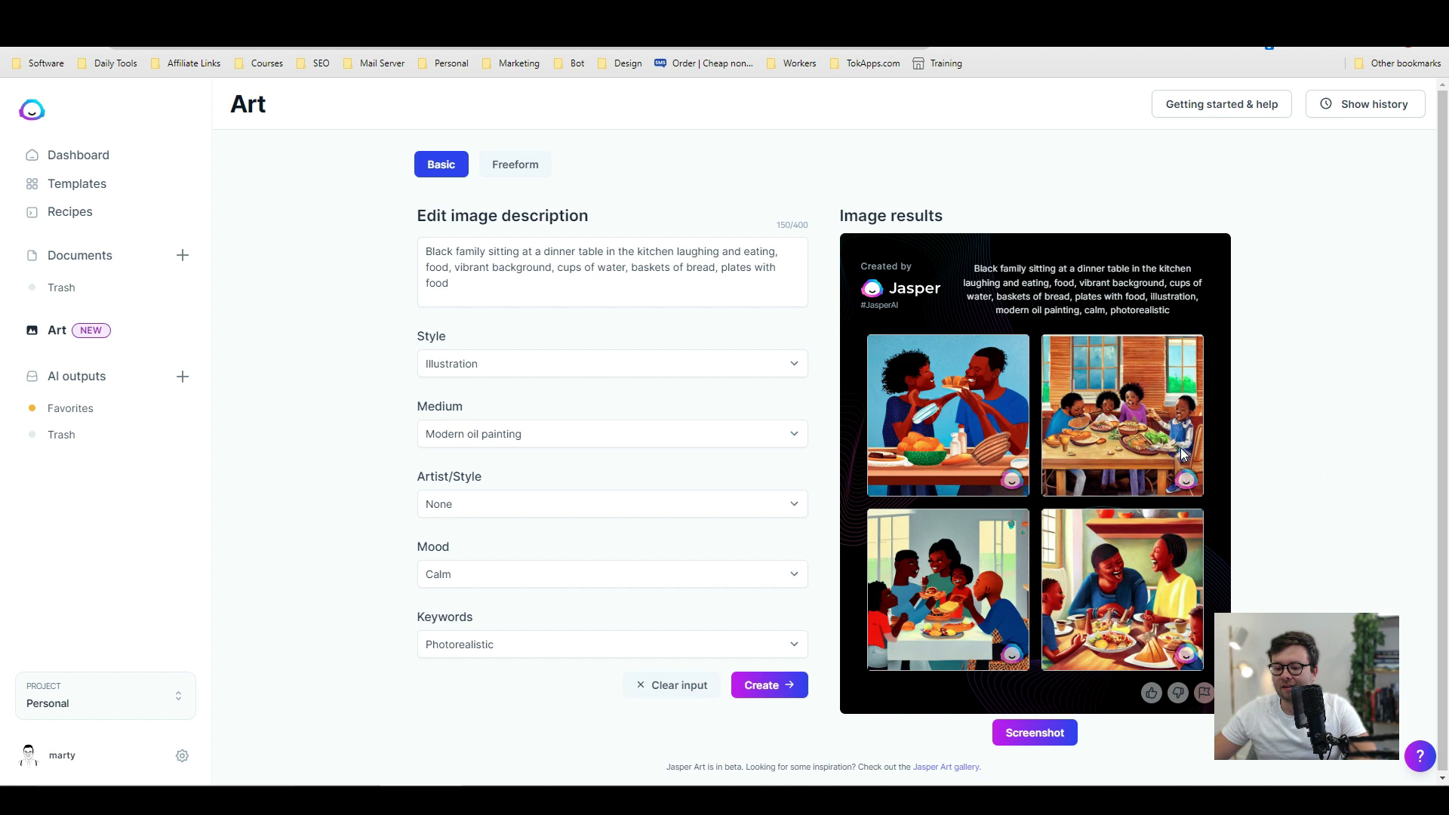
left_click(1125, 445)
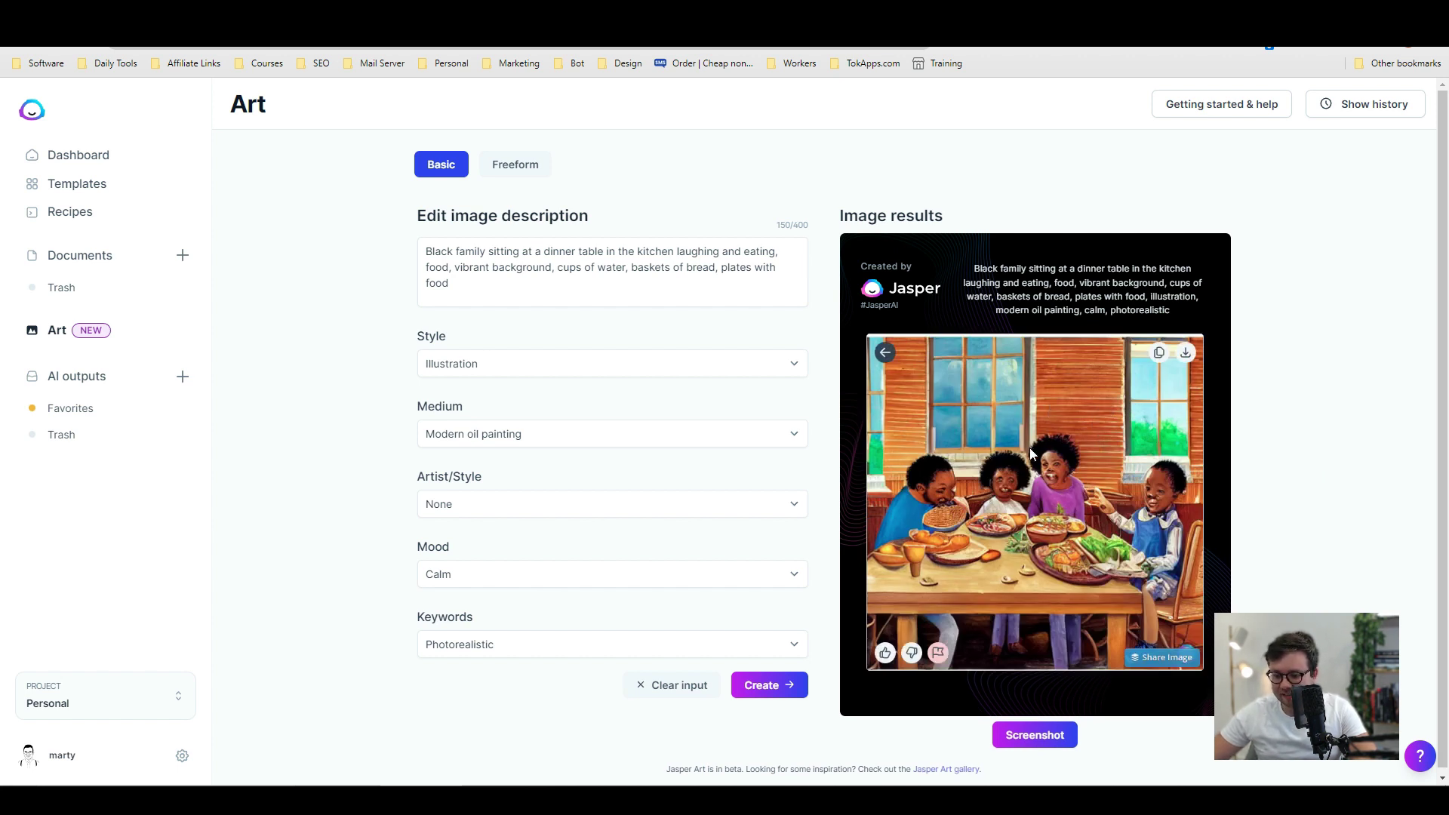
left_click(884, 353)
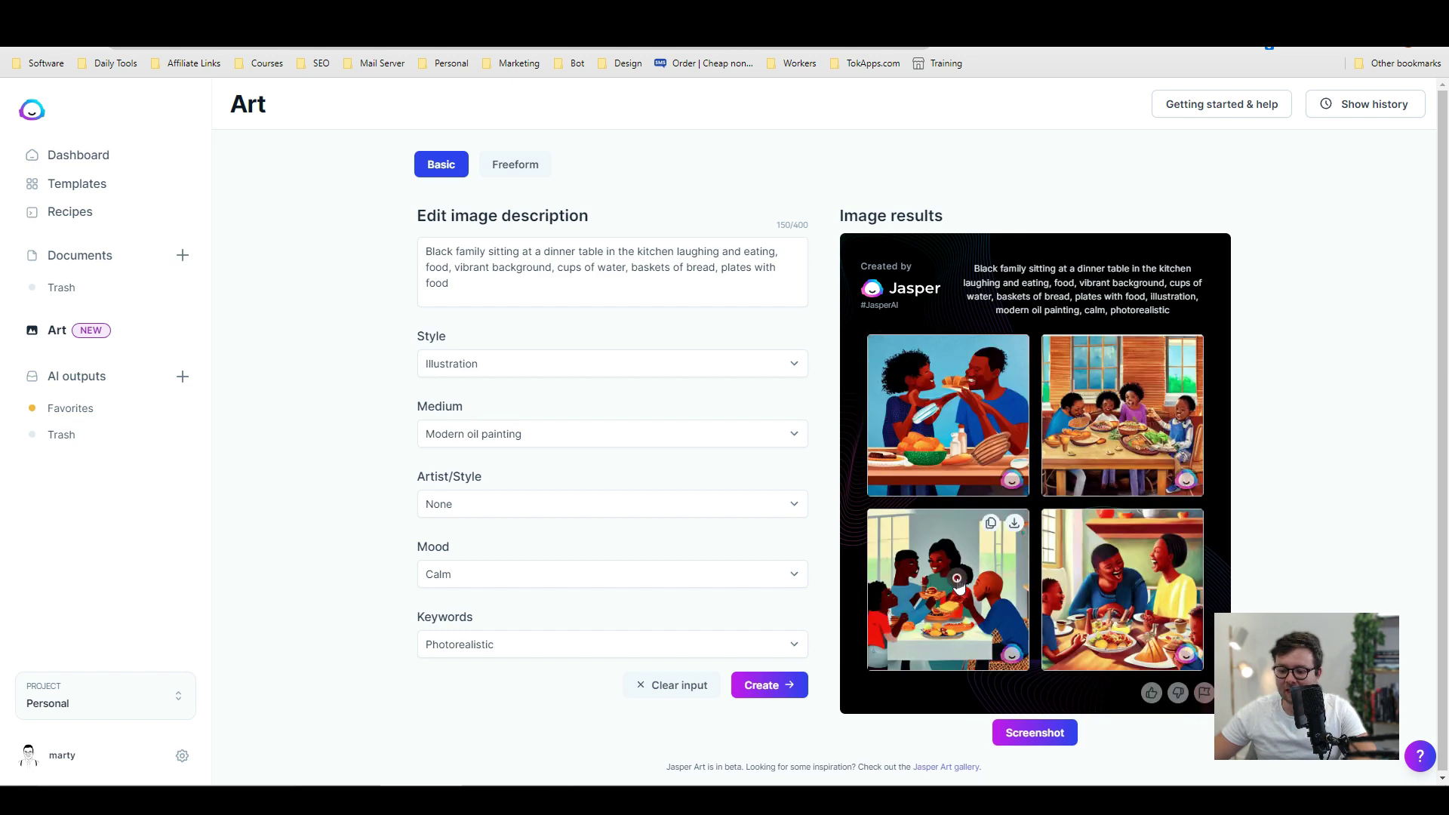
left_click(953, 581)
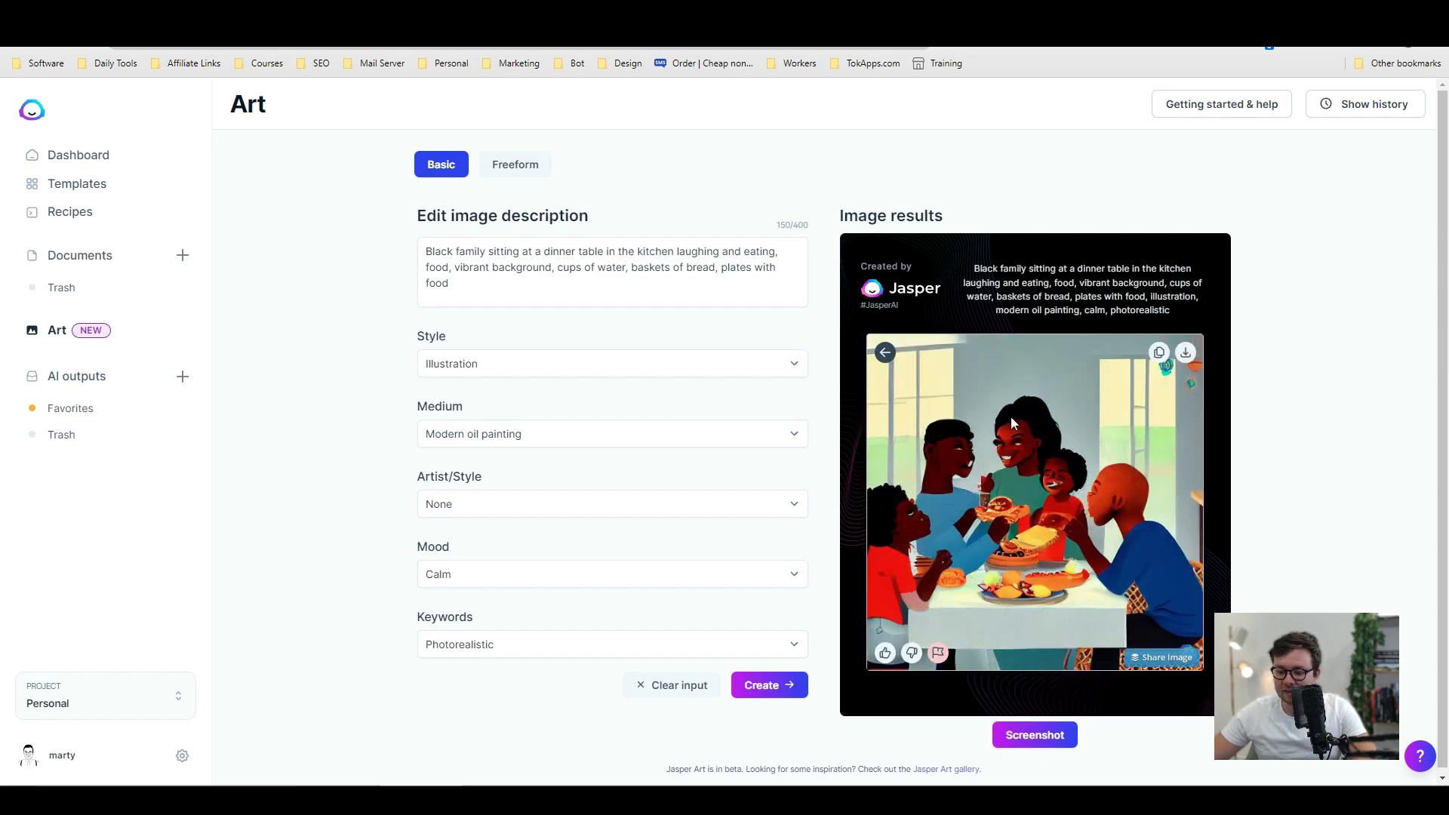
left_click(886, 361)
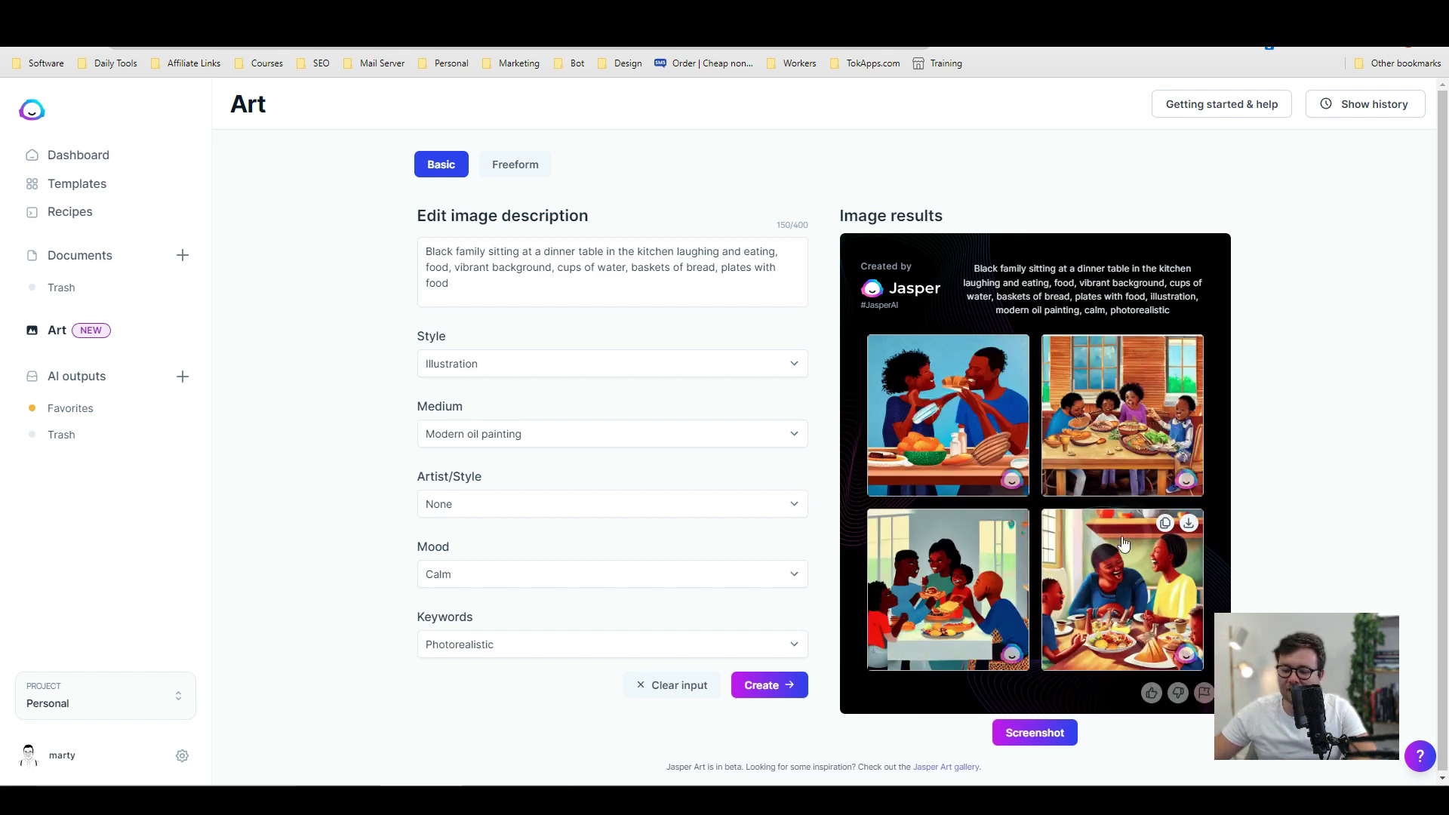
left_click(1080, 582)
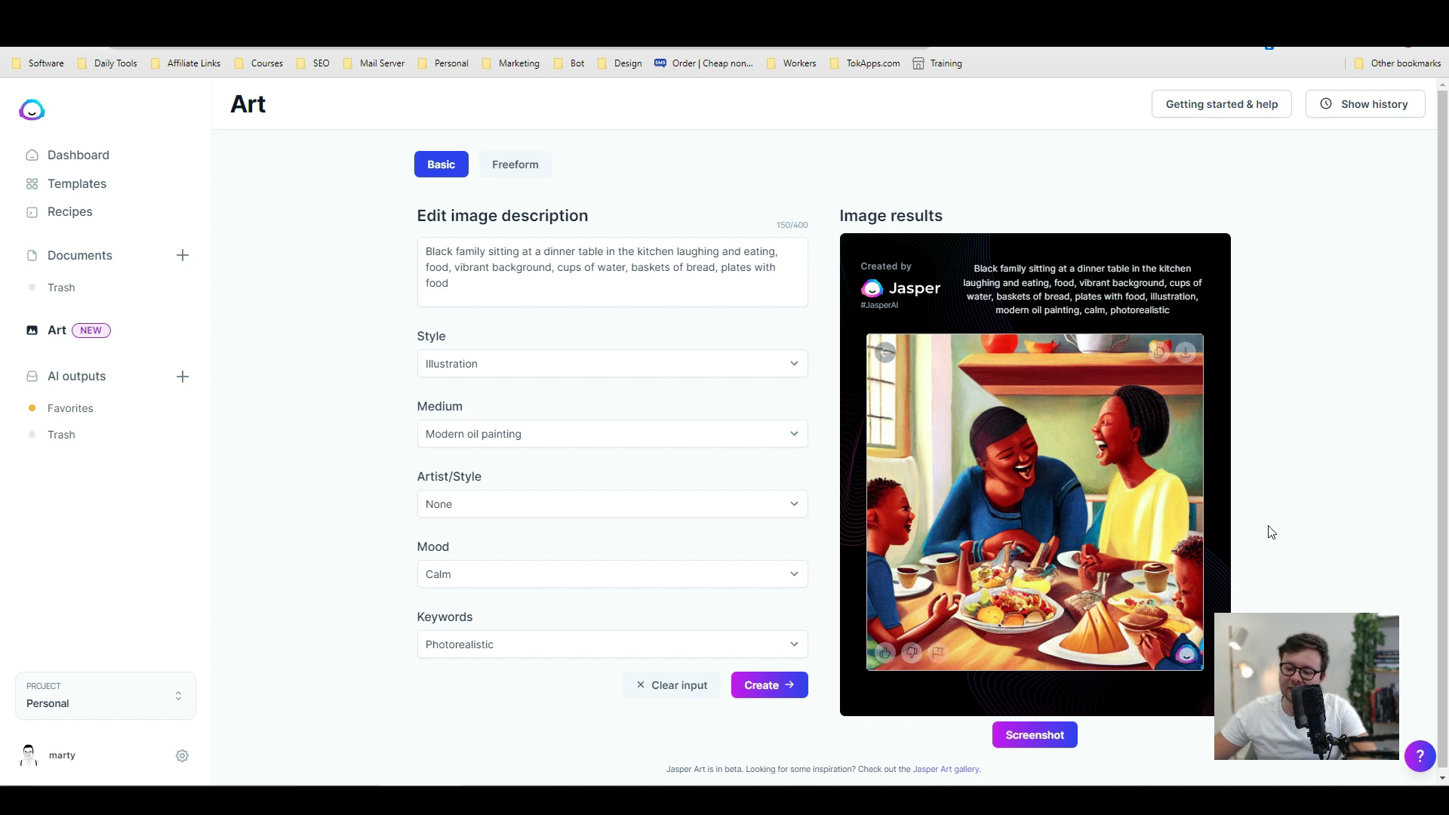
Set the medium to None and regenerate the family dinner images
left_click(469, 442)
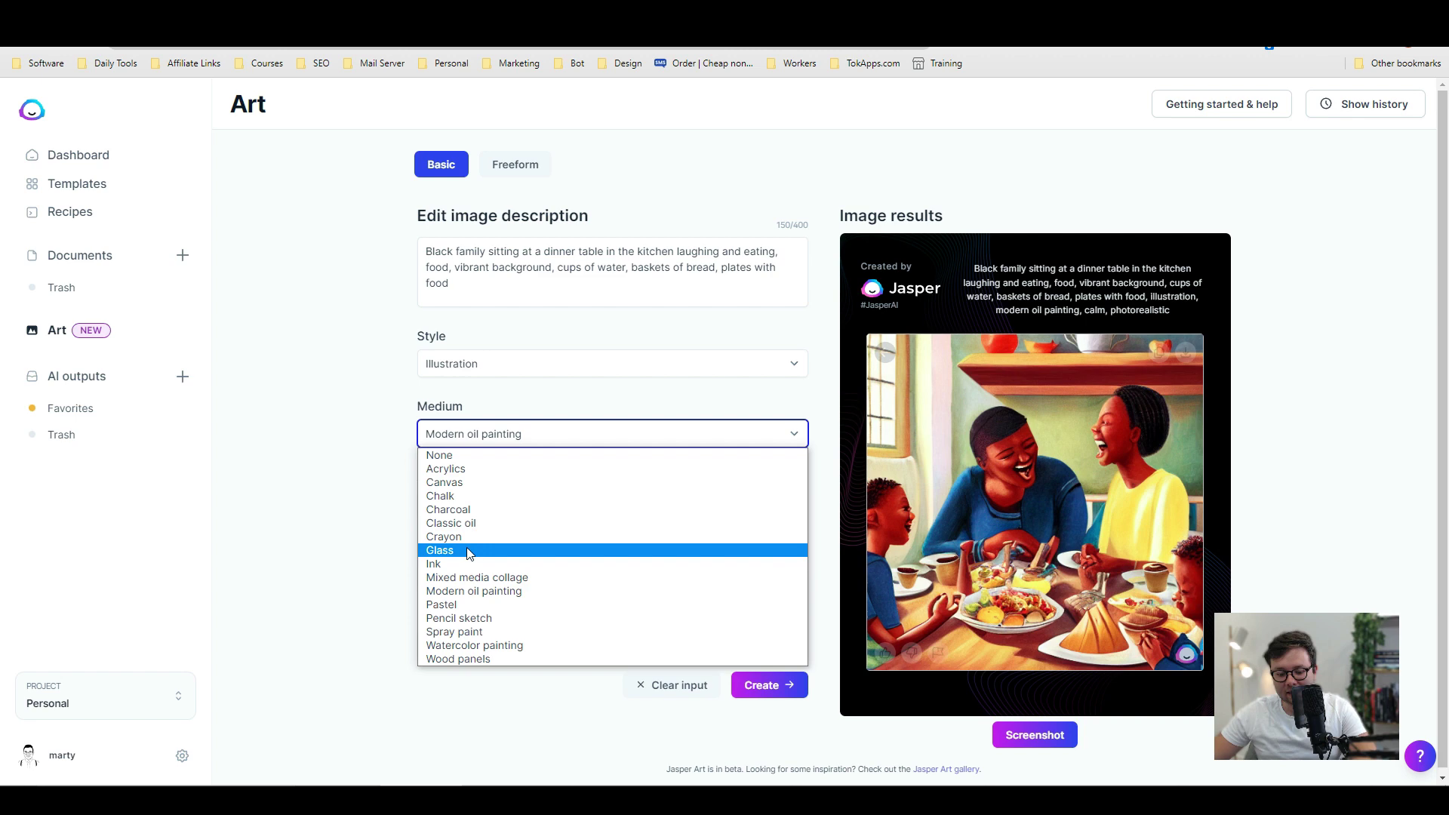
left_click(457, 455)
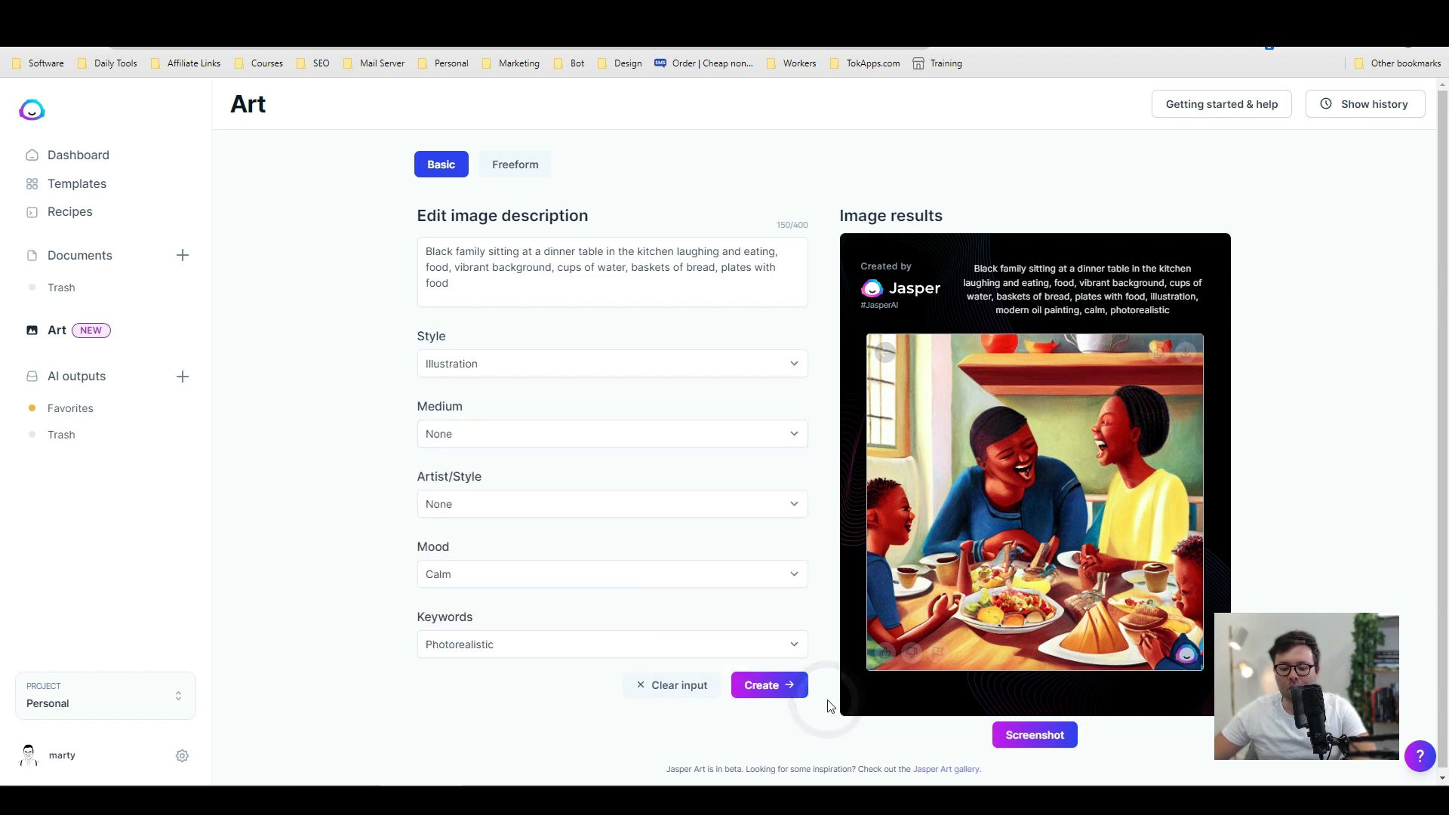
left_click(767, 694)
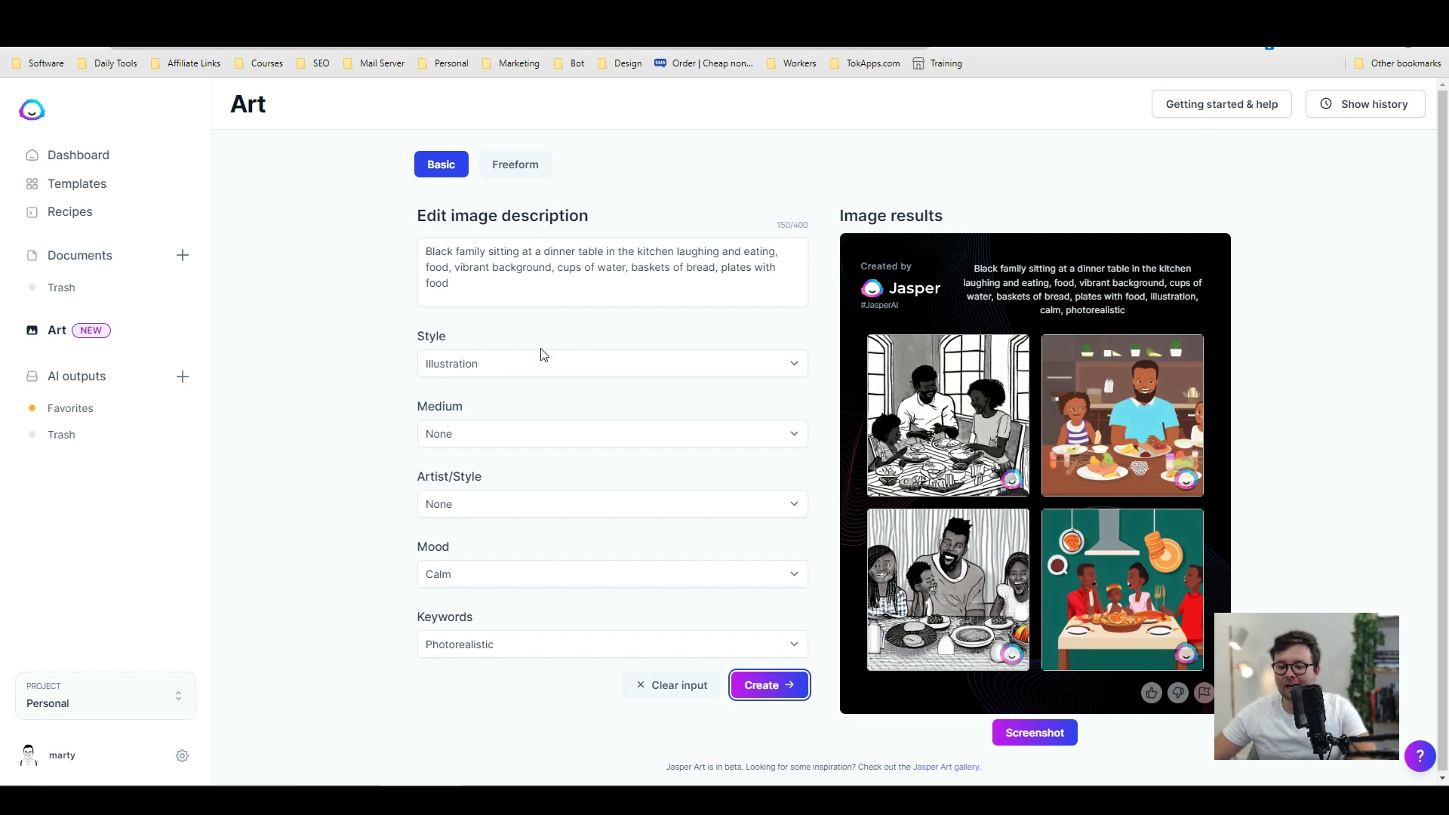
Enlarge each new illustration-style result, including the black-and-white one, in turn
left_click(991, 436)
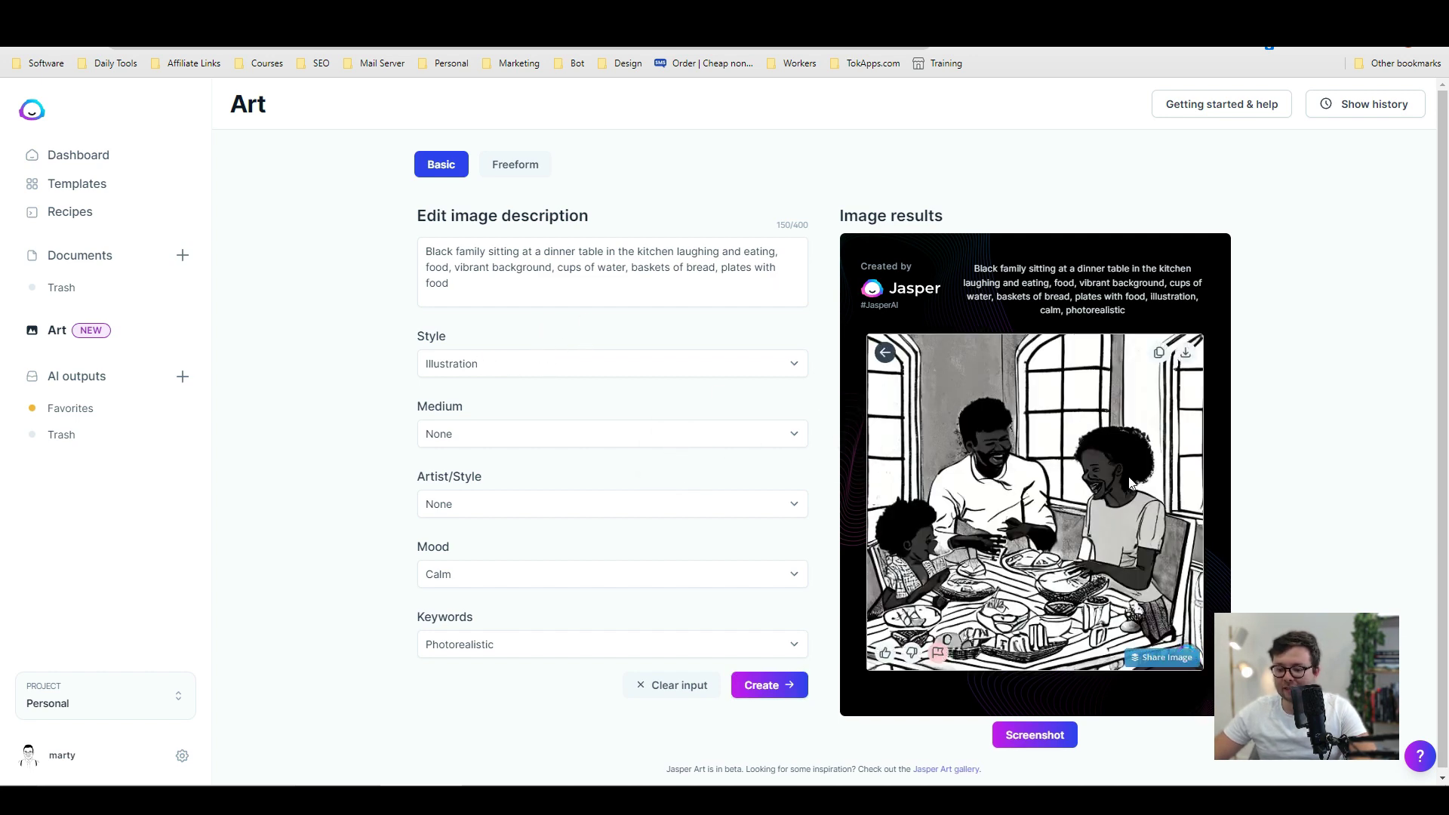
left_click(1076, 456)
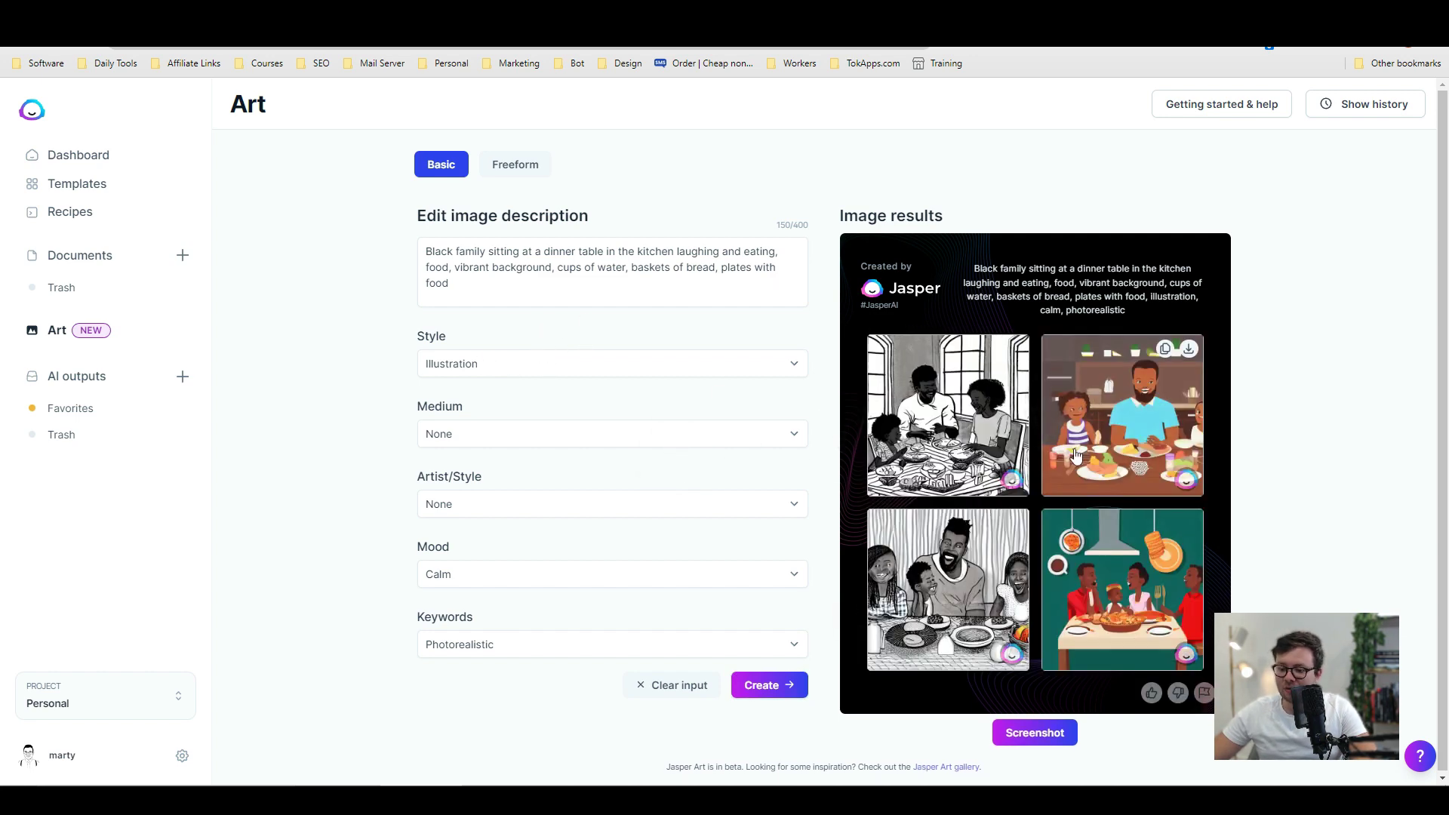
left_click(1076, 455)
left_click(886, 354)
left_click(896, 448)
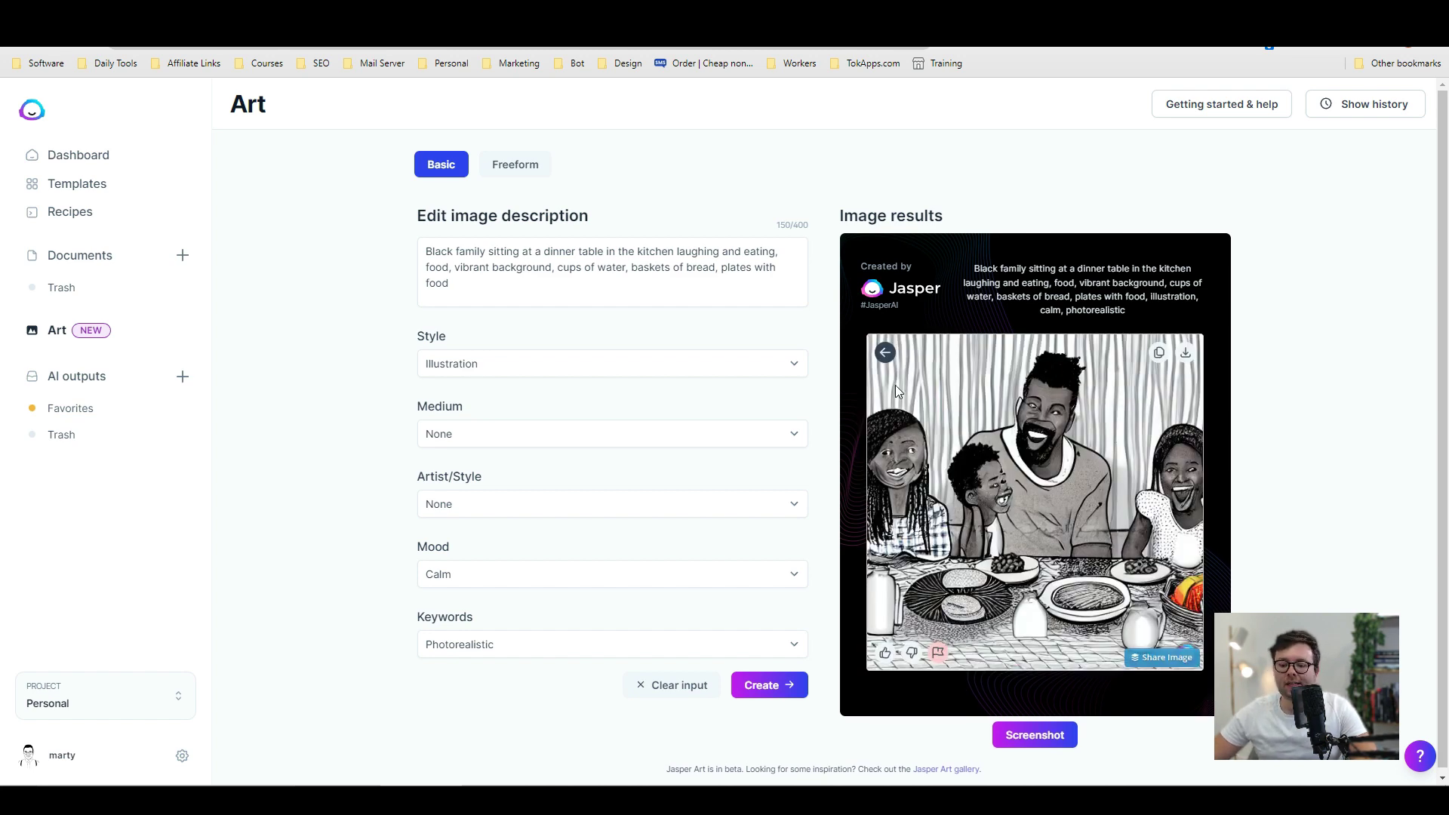
left_click(886, 354)
left_click(1157, 606)
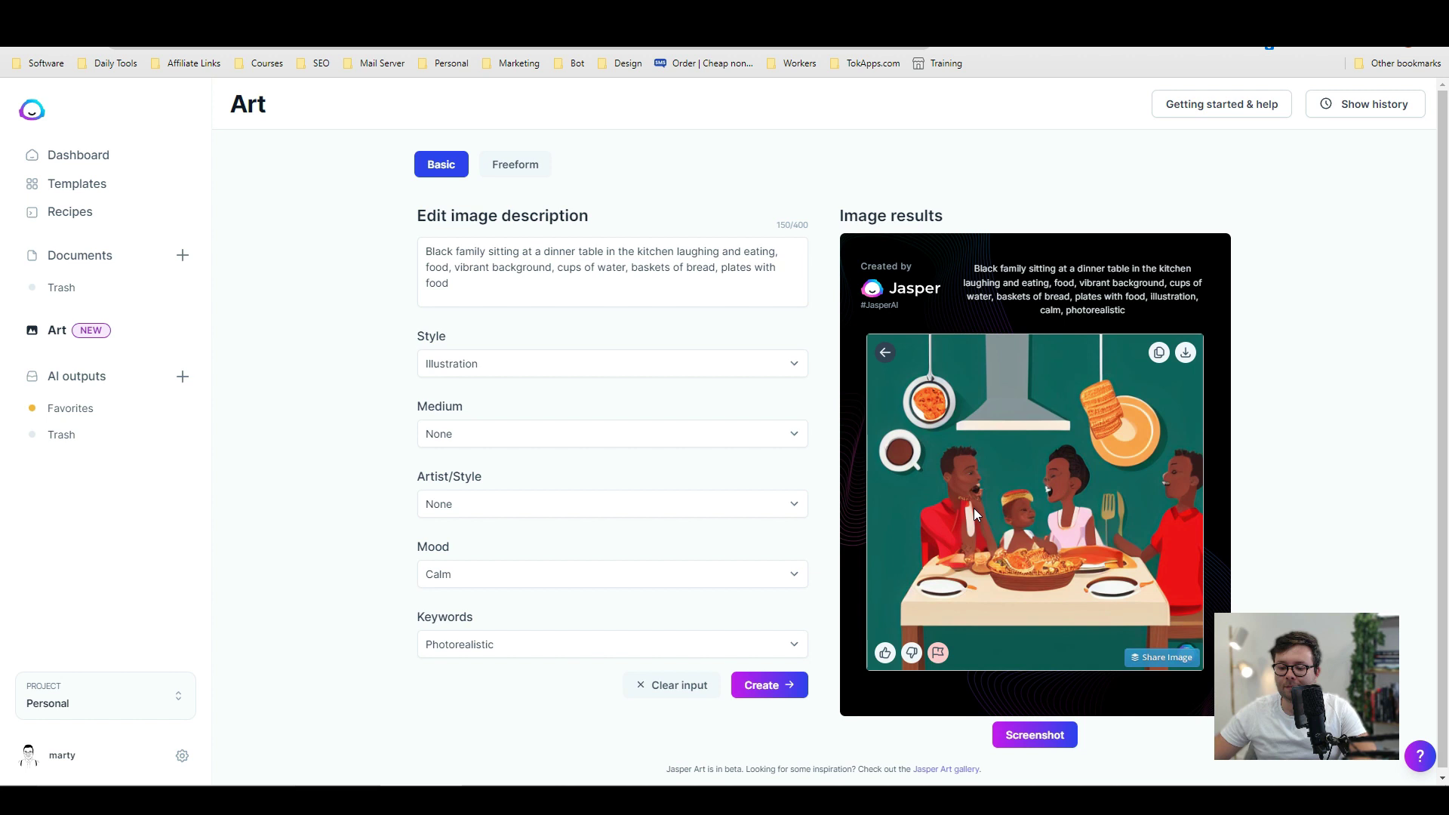
Set Style to None and regenerate the family dinner images
left_click(446, 363)
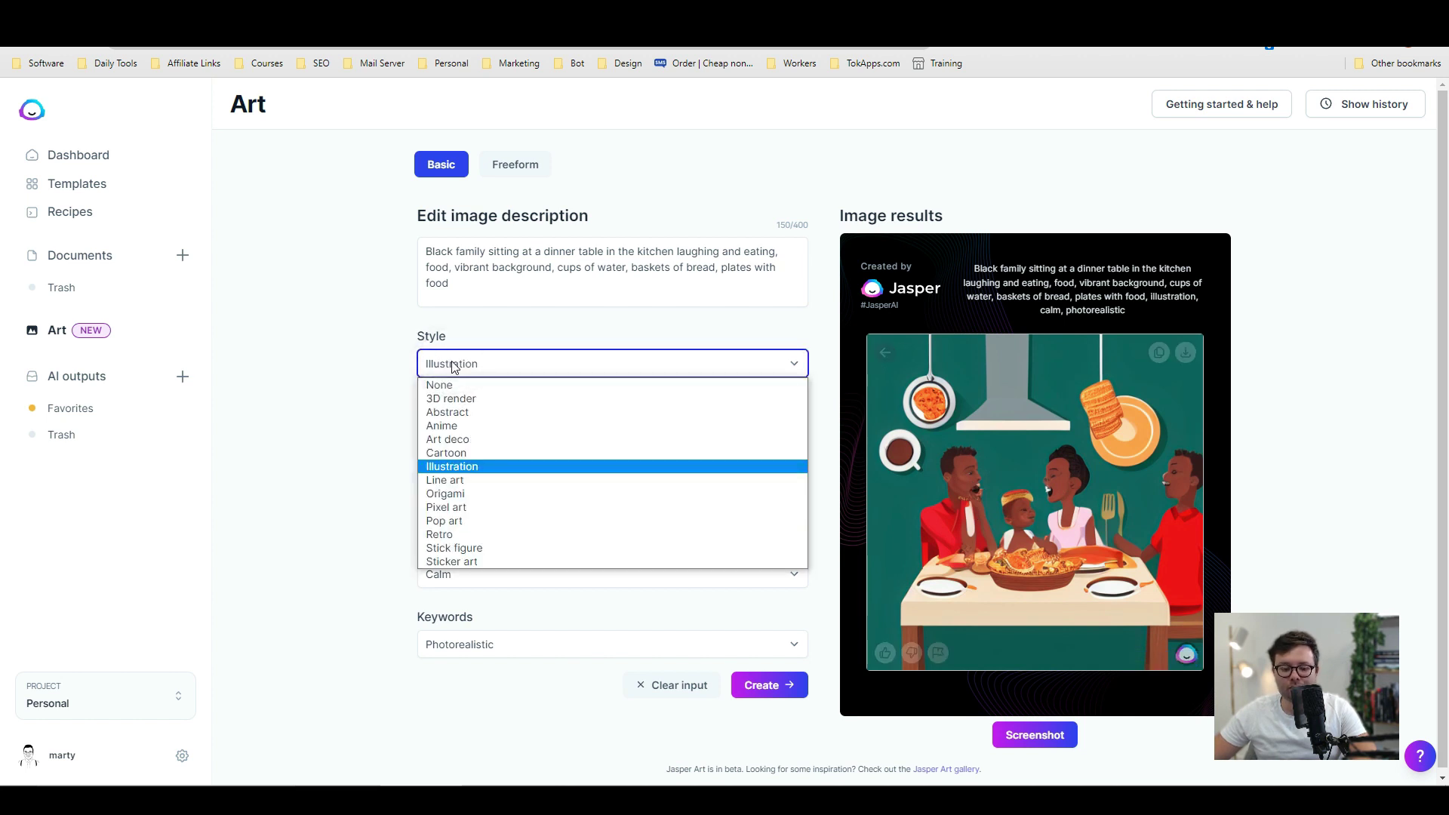
left_click(451, 387)
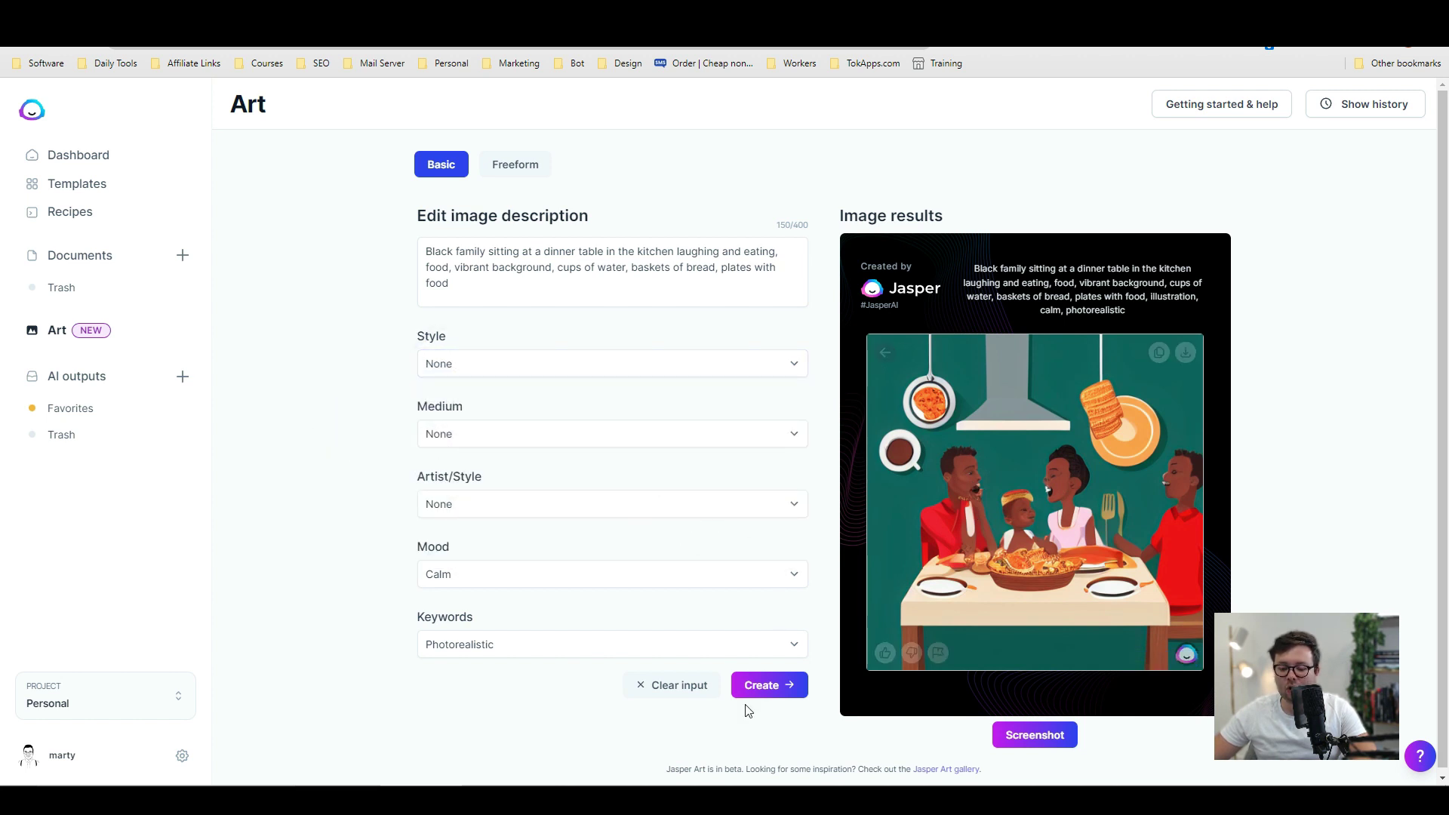
left_click(759, 687)
Enlarge and step through each of the four new photorealistic results, returning to the grid
left_click(969, 384)
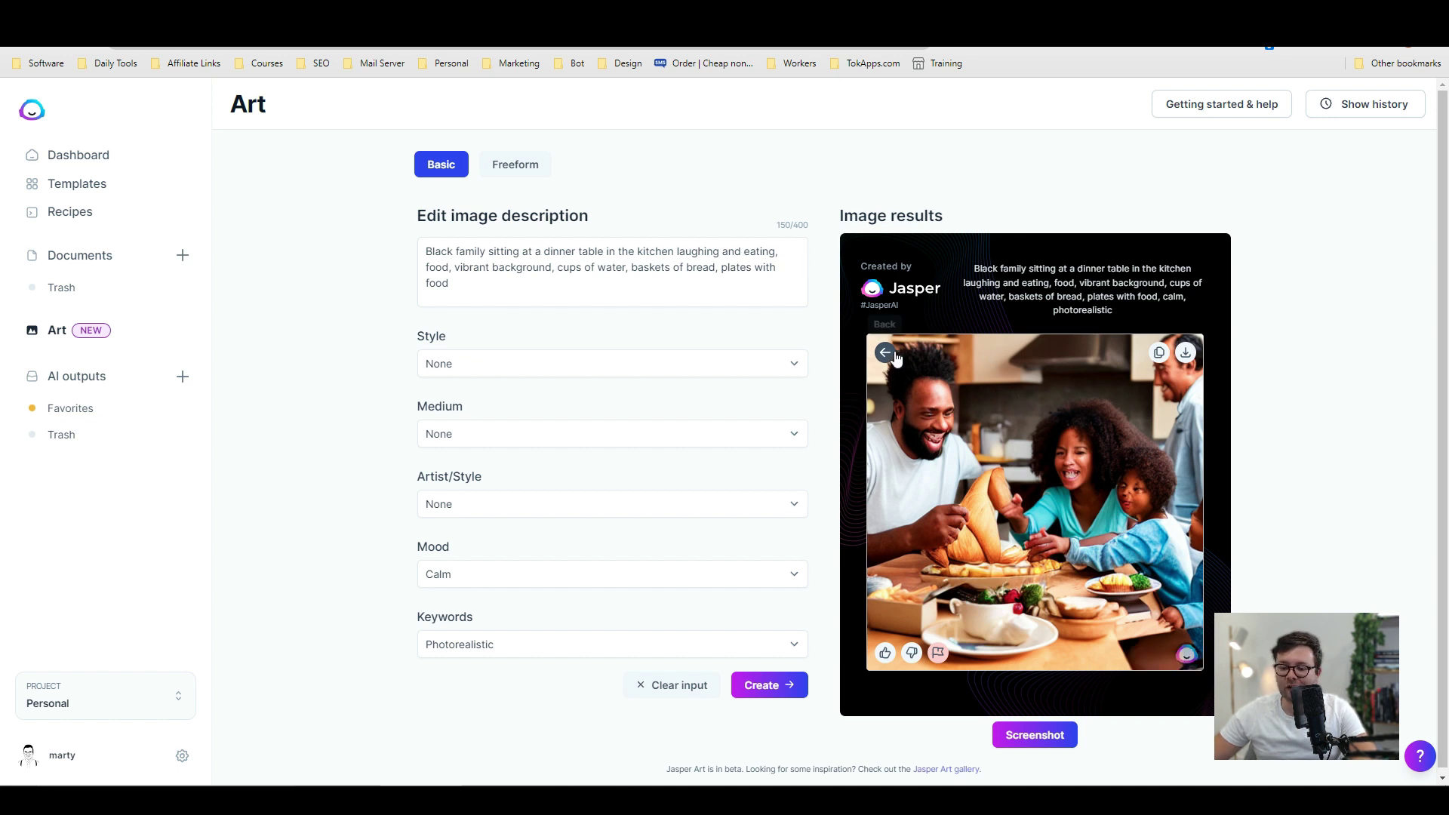
key("Right")
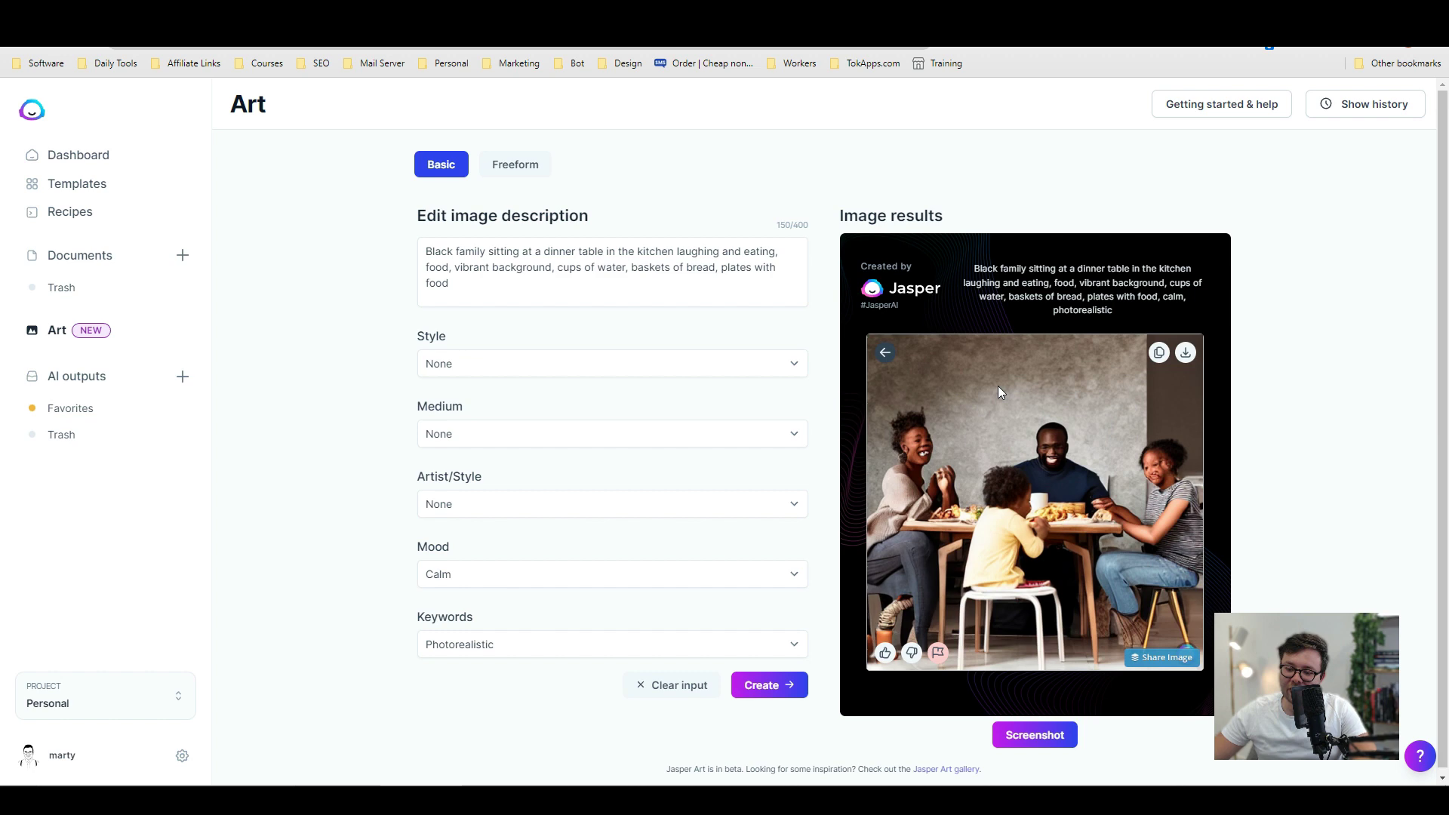
left_click(962, 514)
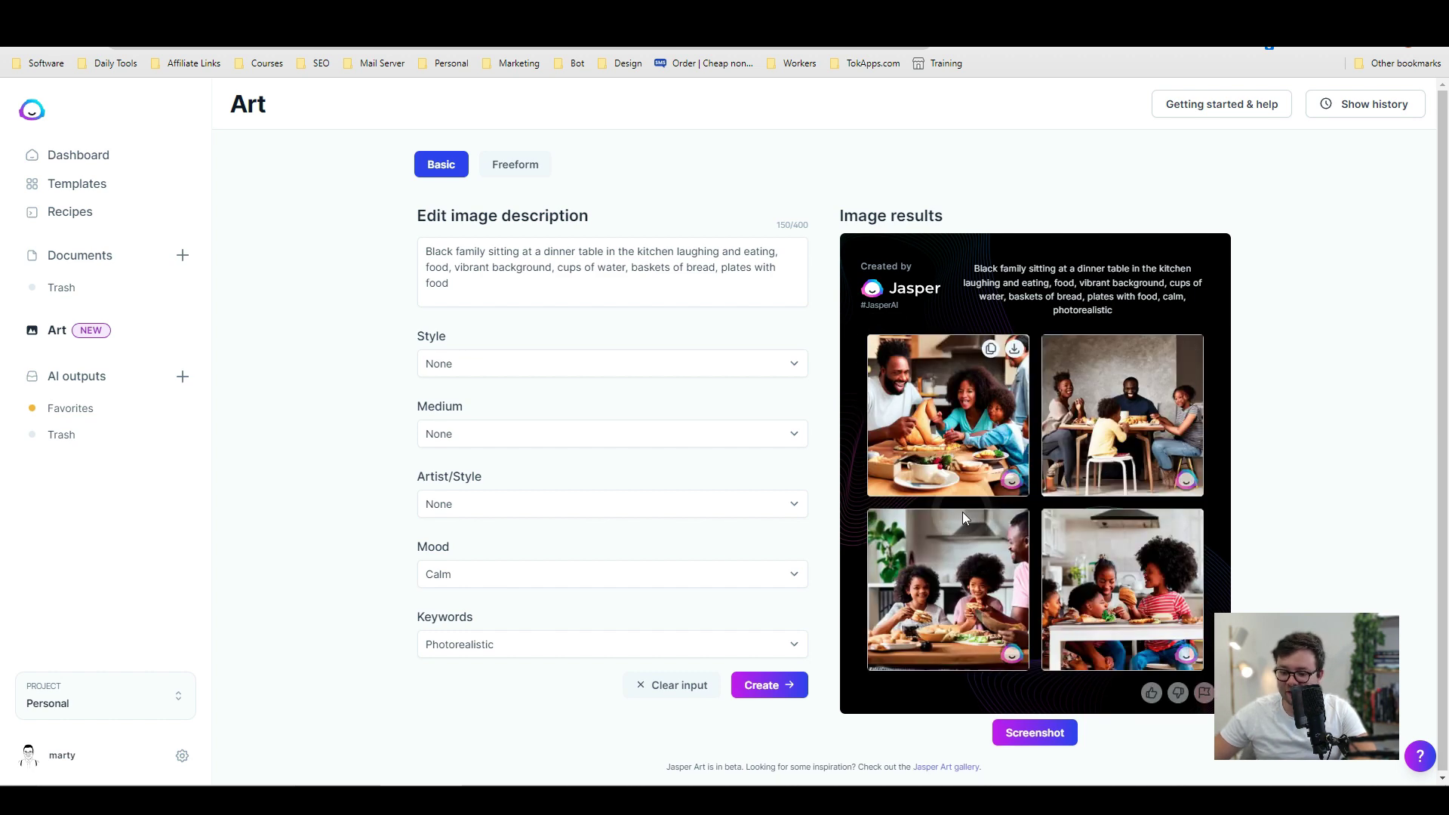
left_click(947, 566)
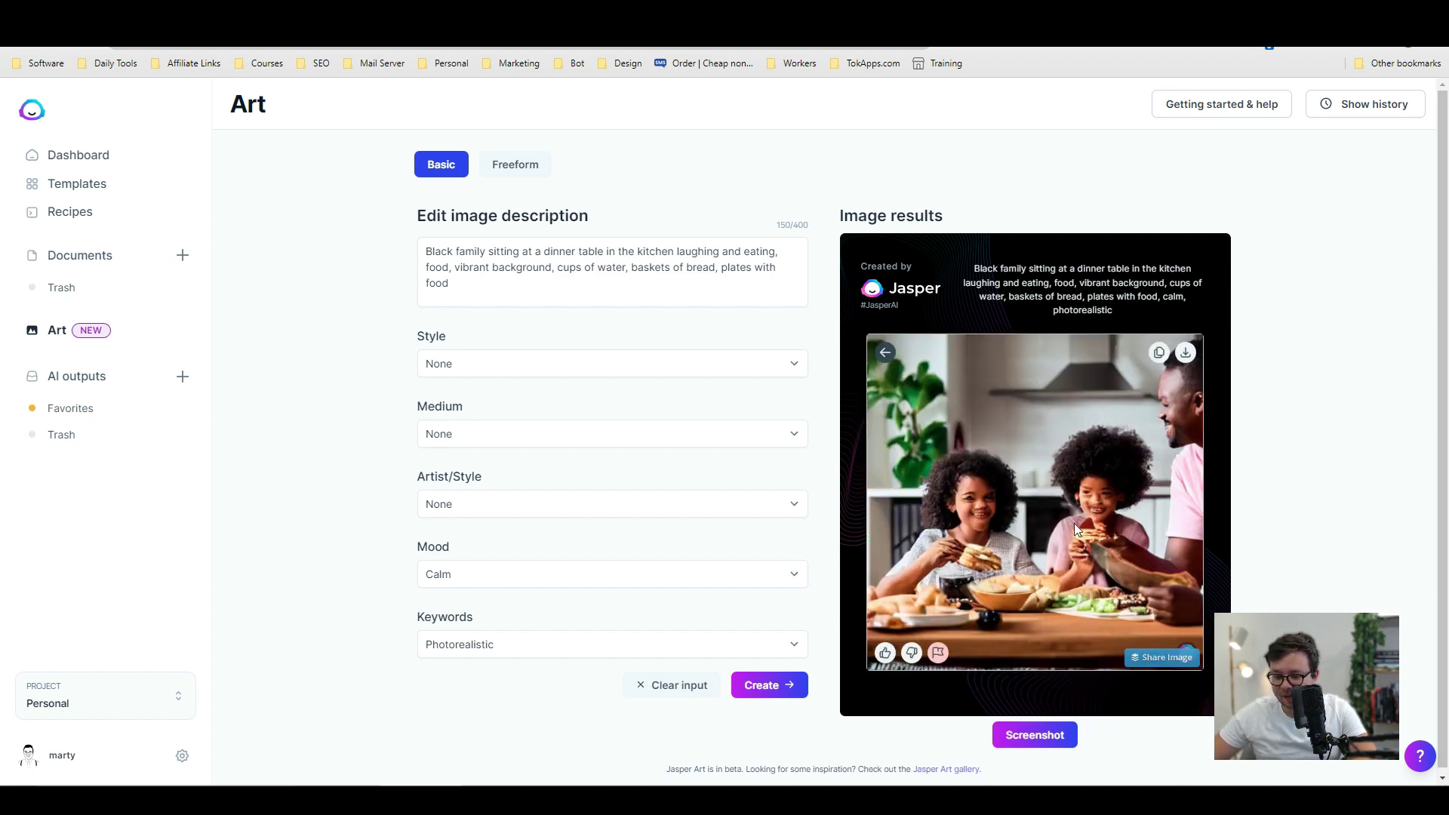
left_click(889, 354)
left_click(1009, 581)
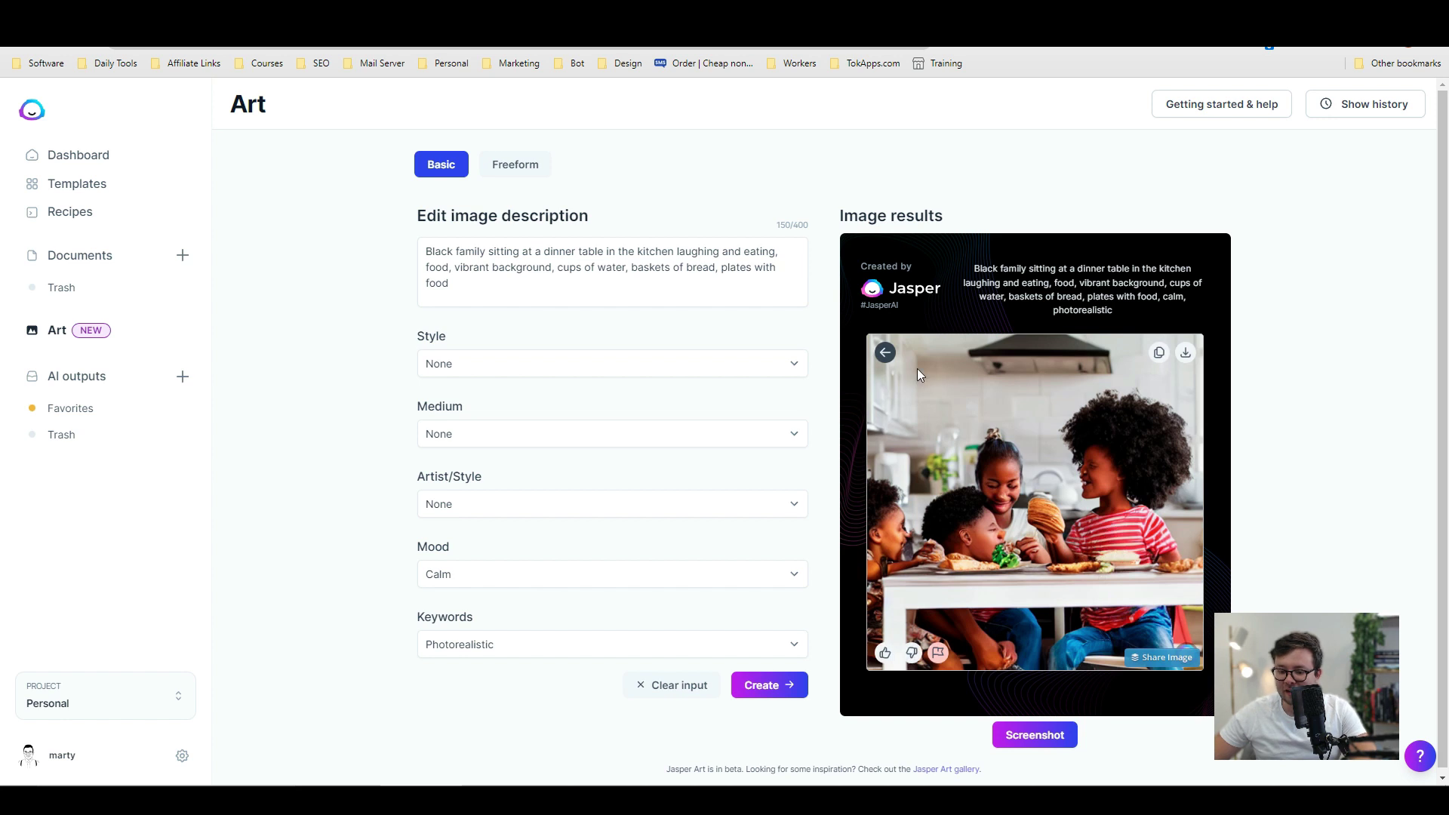
left_click(886, 352)
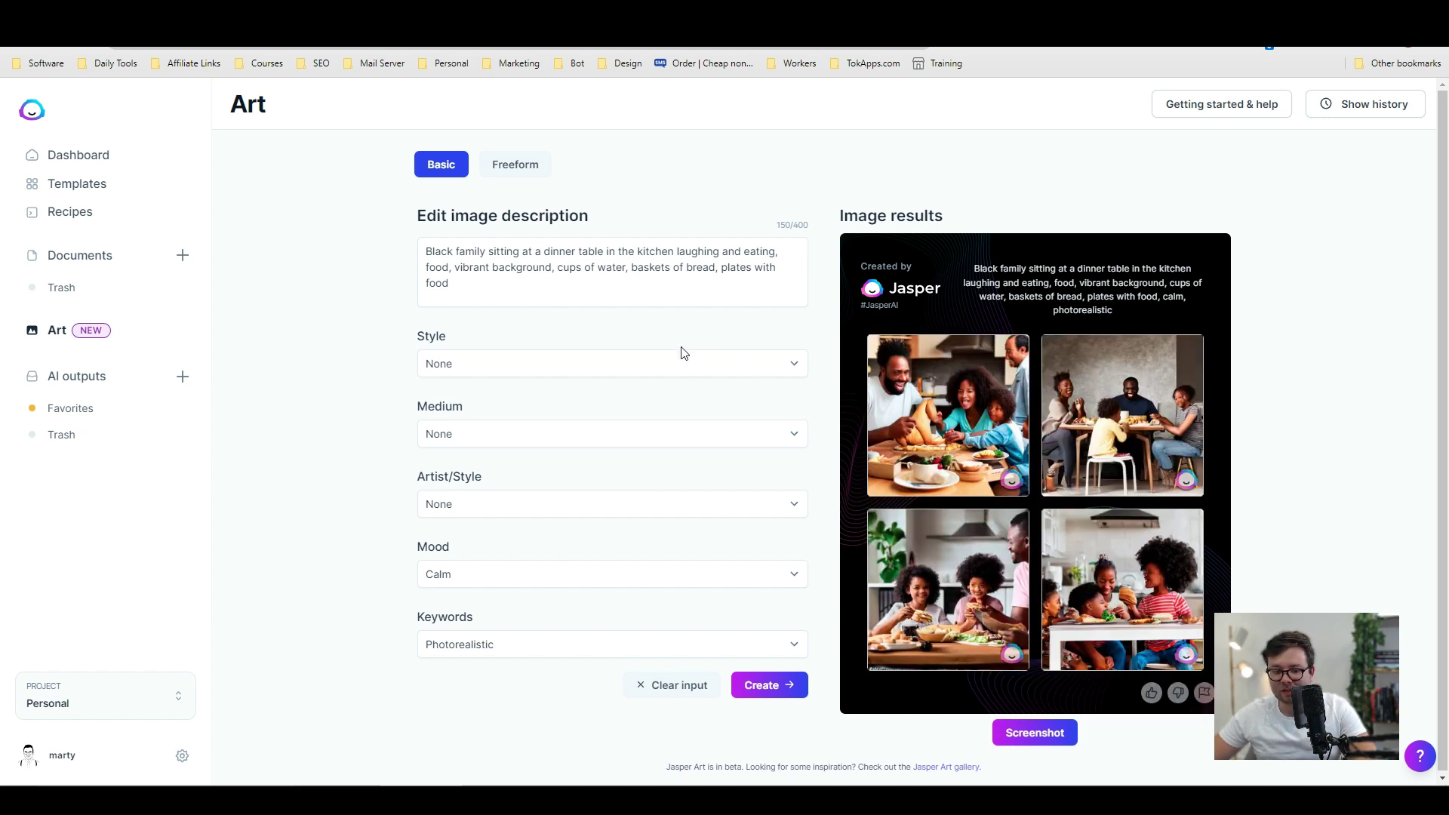
Set the keyword to Highly-detailed and regenerate the family dinner images
left_click(487, 641)
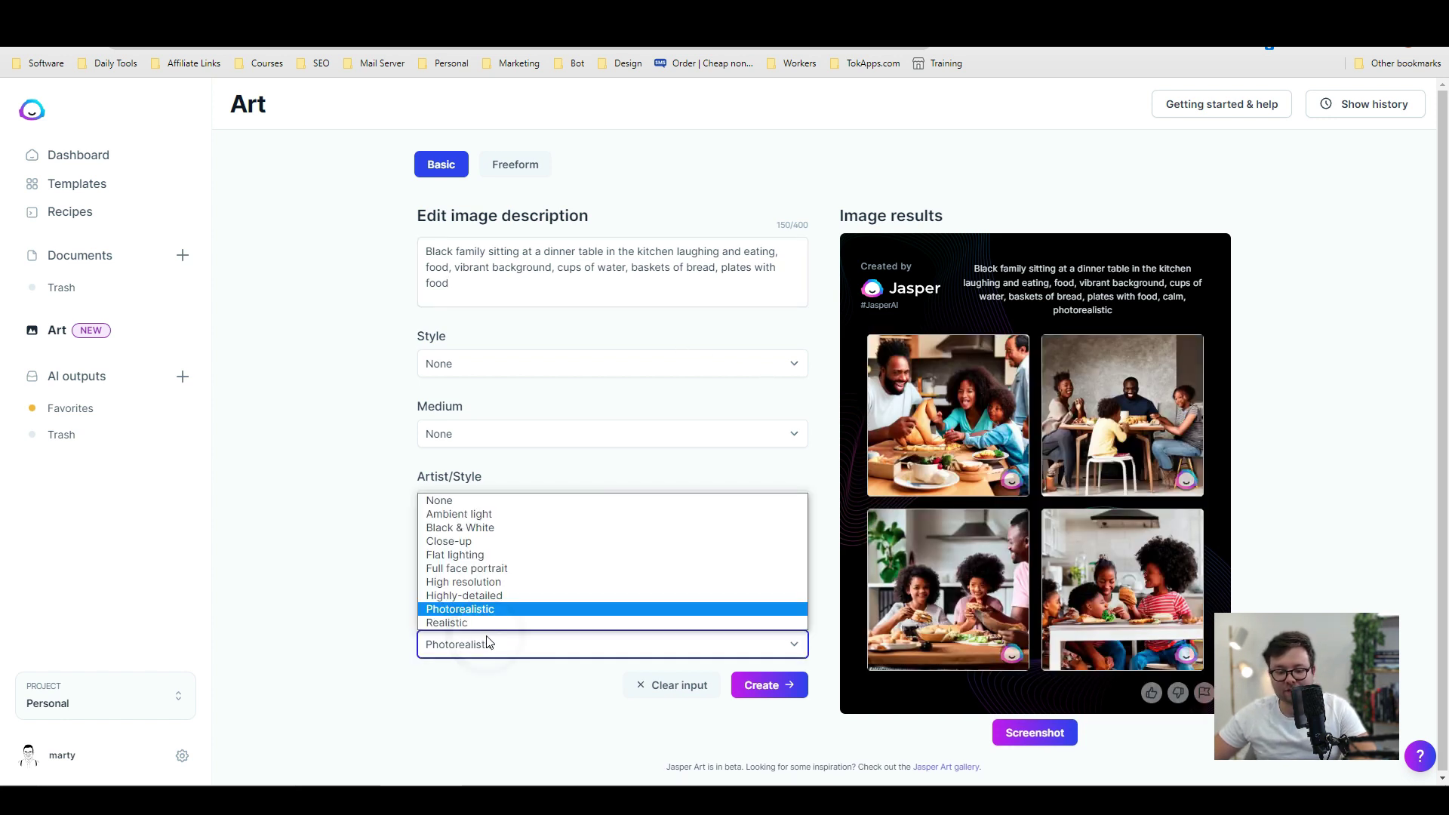
left_click(489, 595)
left_click(771, 685)
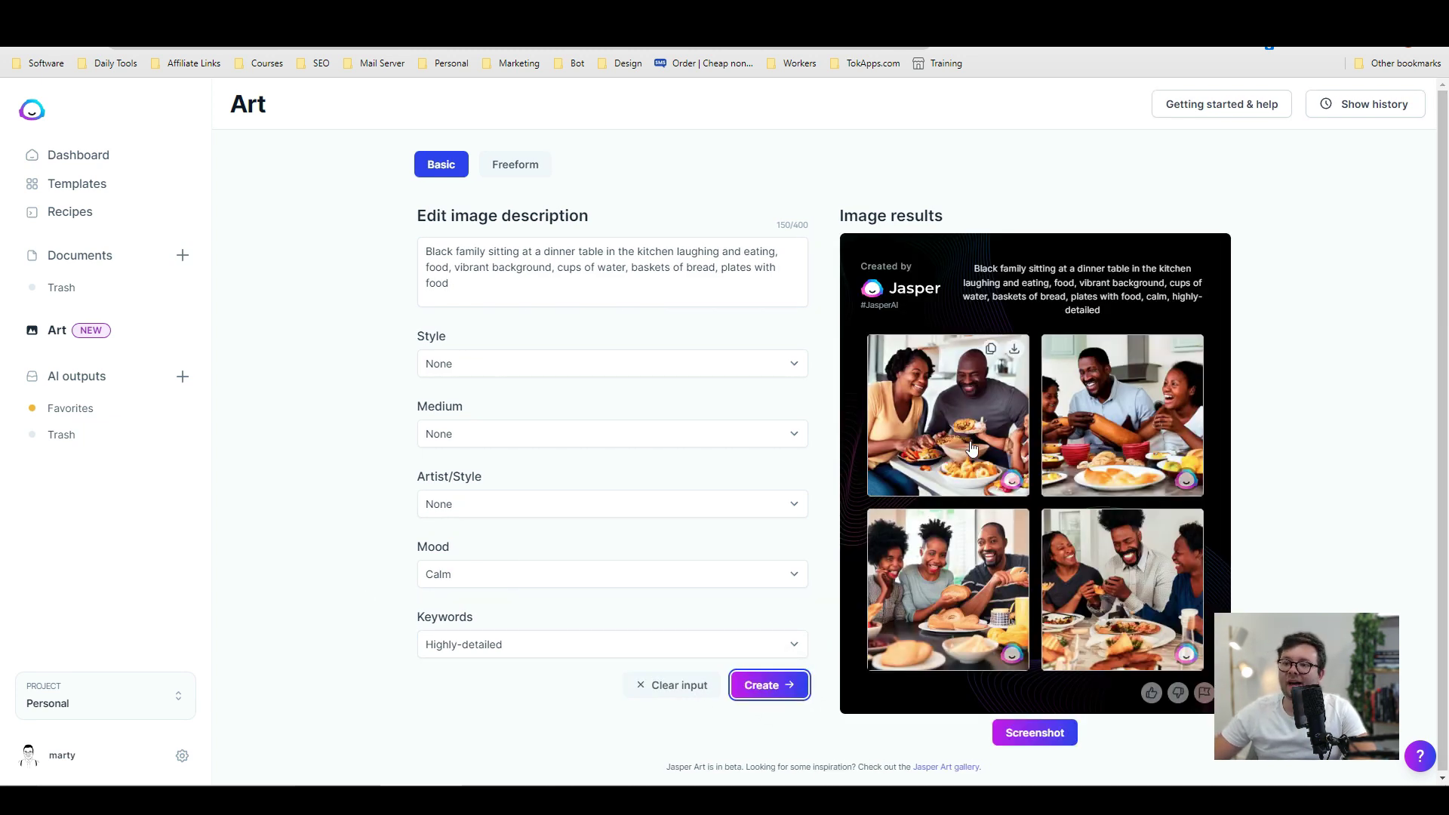
Enlarge each of the four highly-detailed results, then check the sword-fighting reference images
left_click(981, 417)
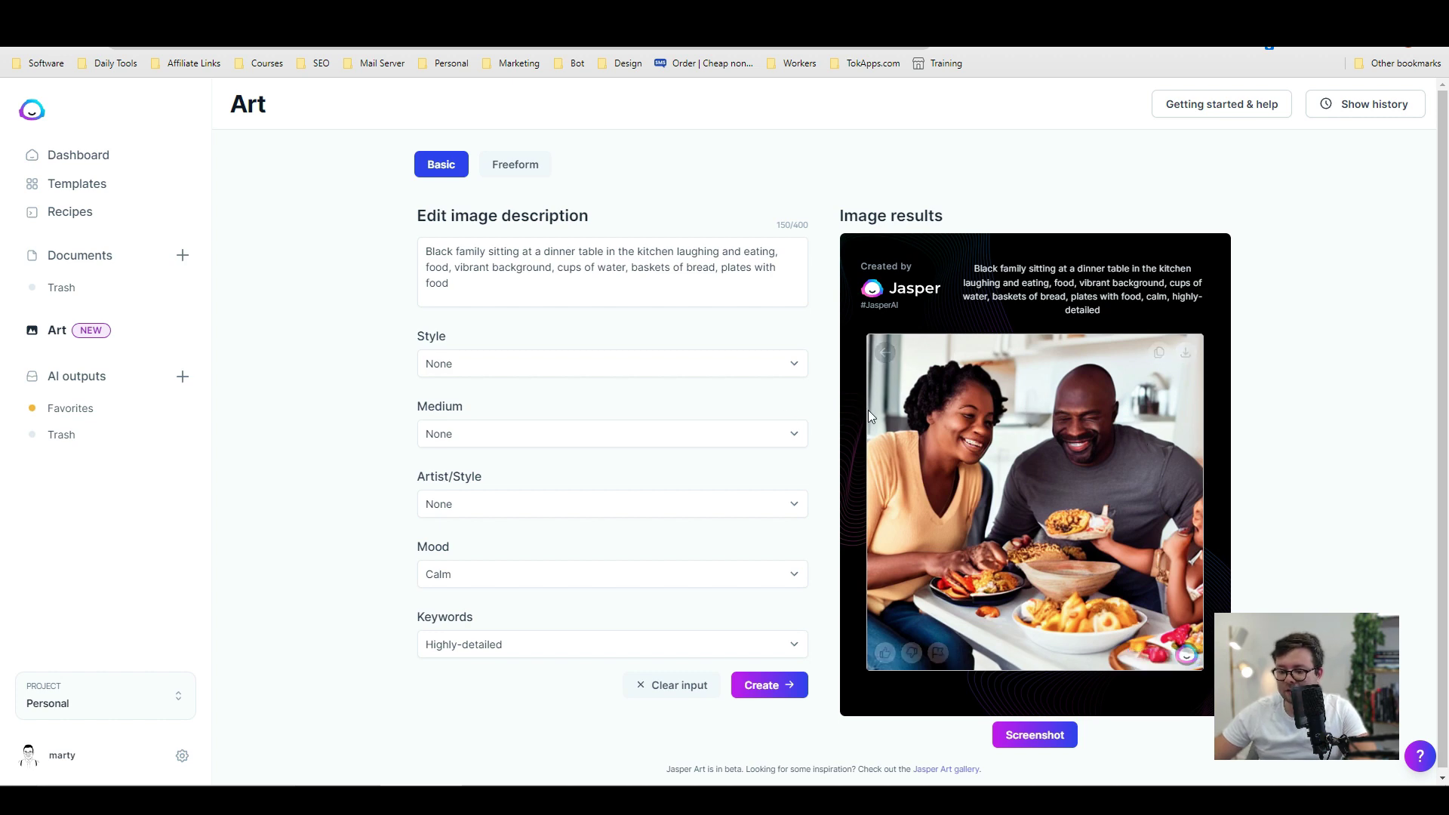
left_click(885, 353)
left_click(1089, 447)
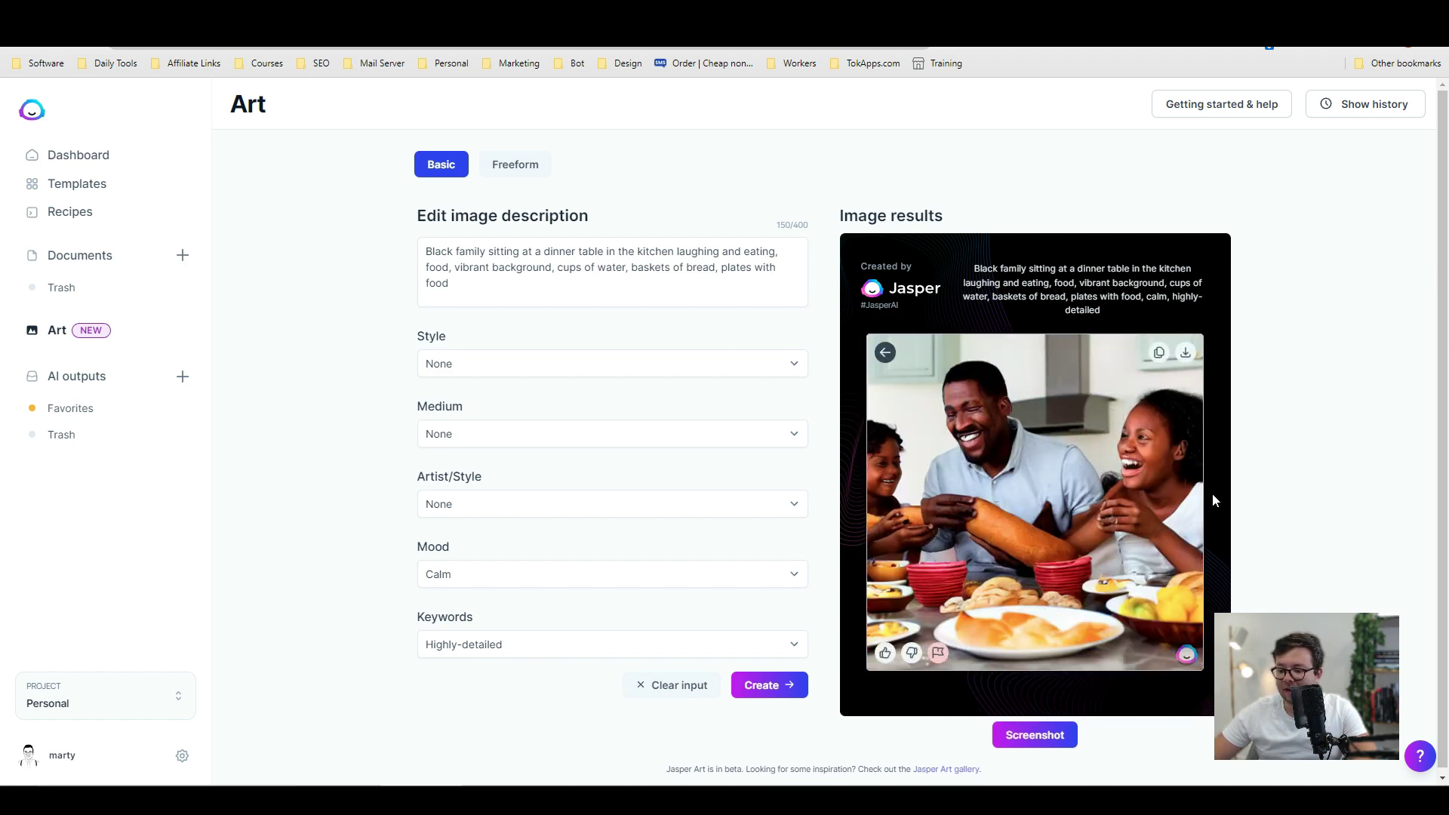
left_click(886, 352)
left_click(948, 594)
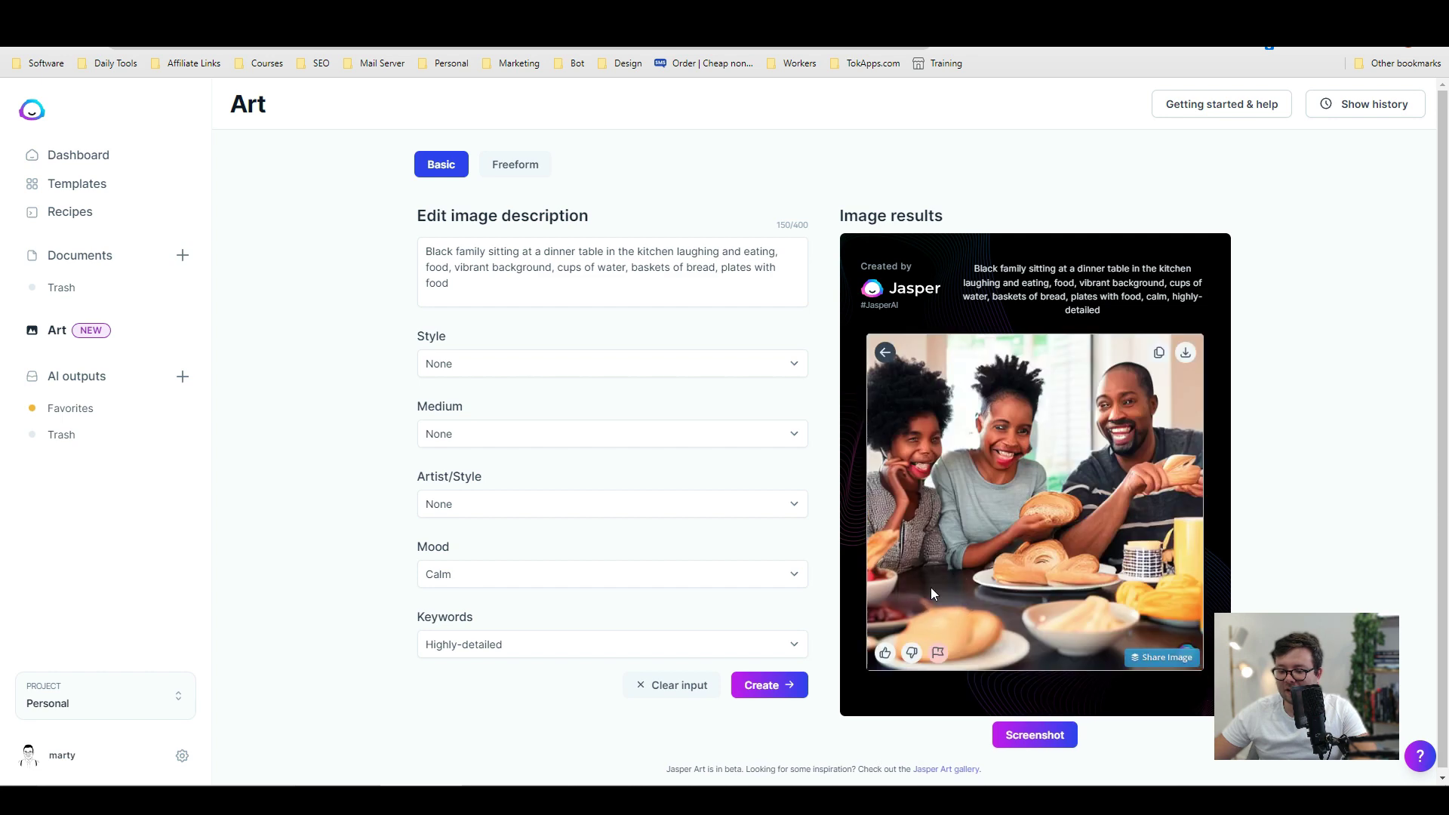
left_click(885, 352)
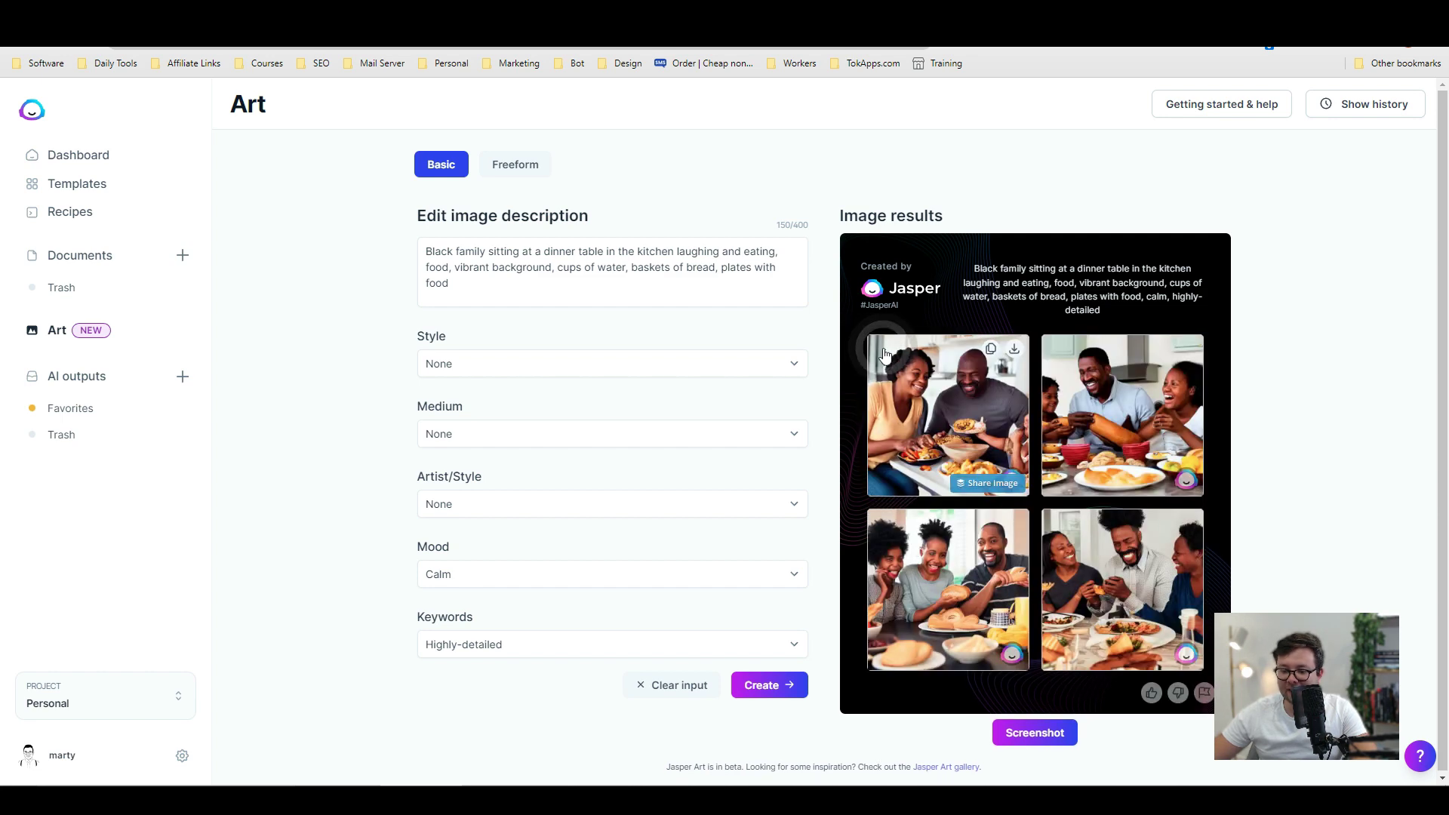
left_click(1086, 588)
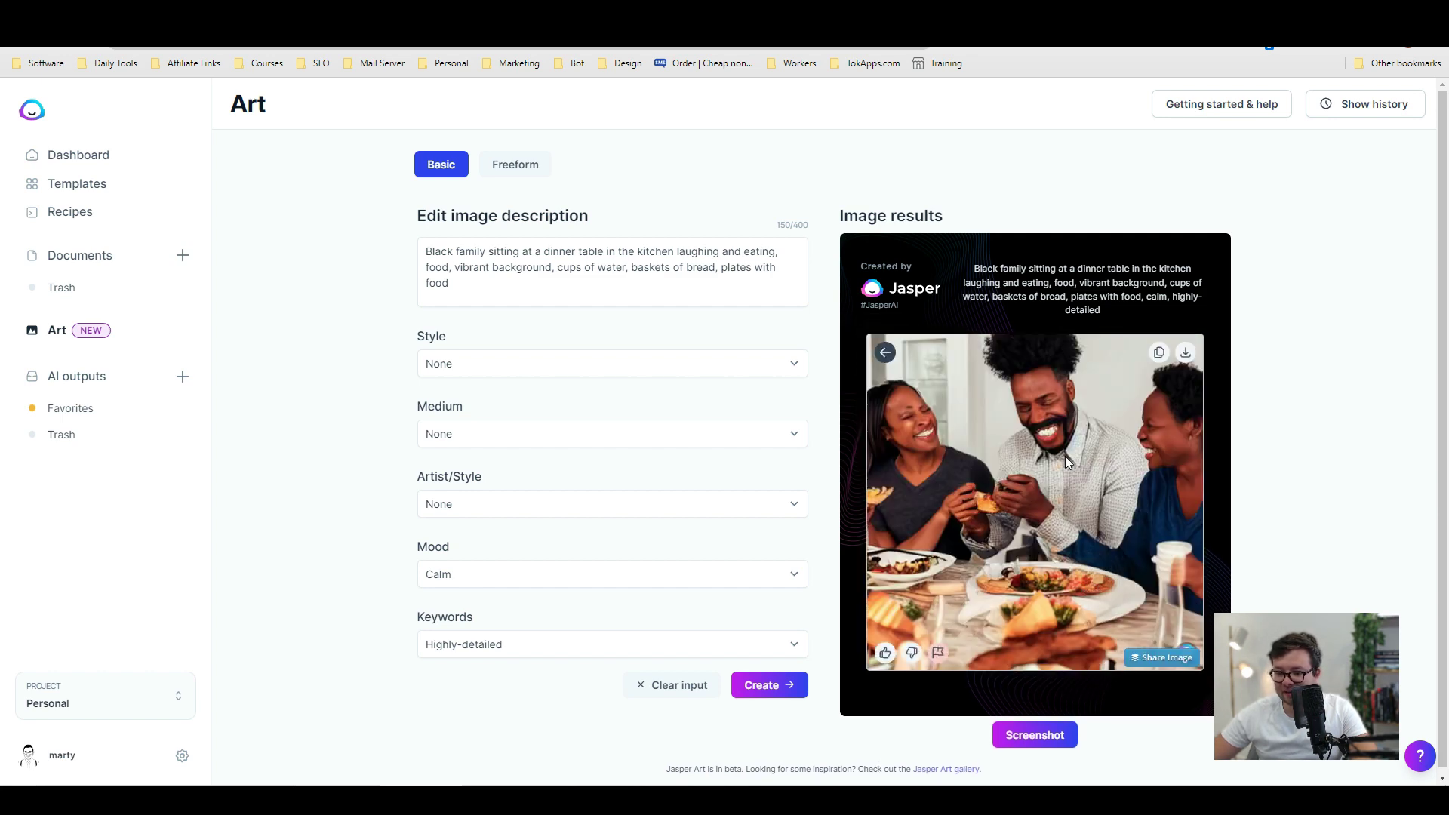
left_click(886, 353)
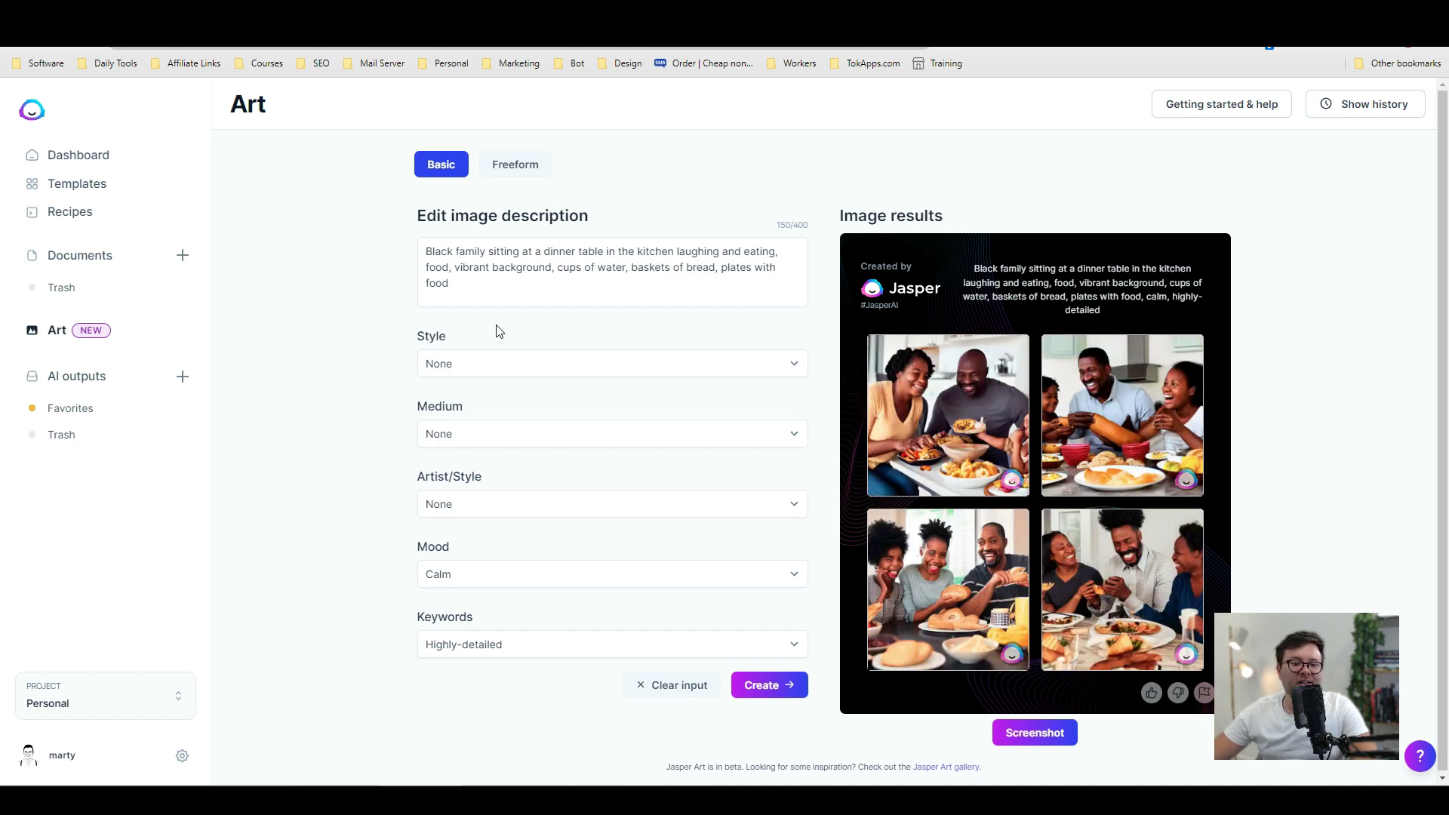
key("ctrl+Tab")
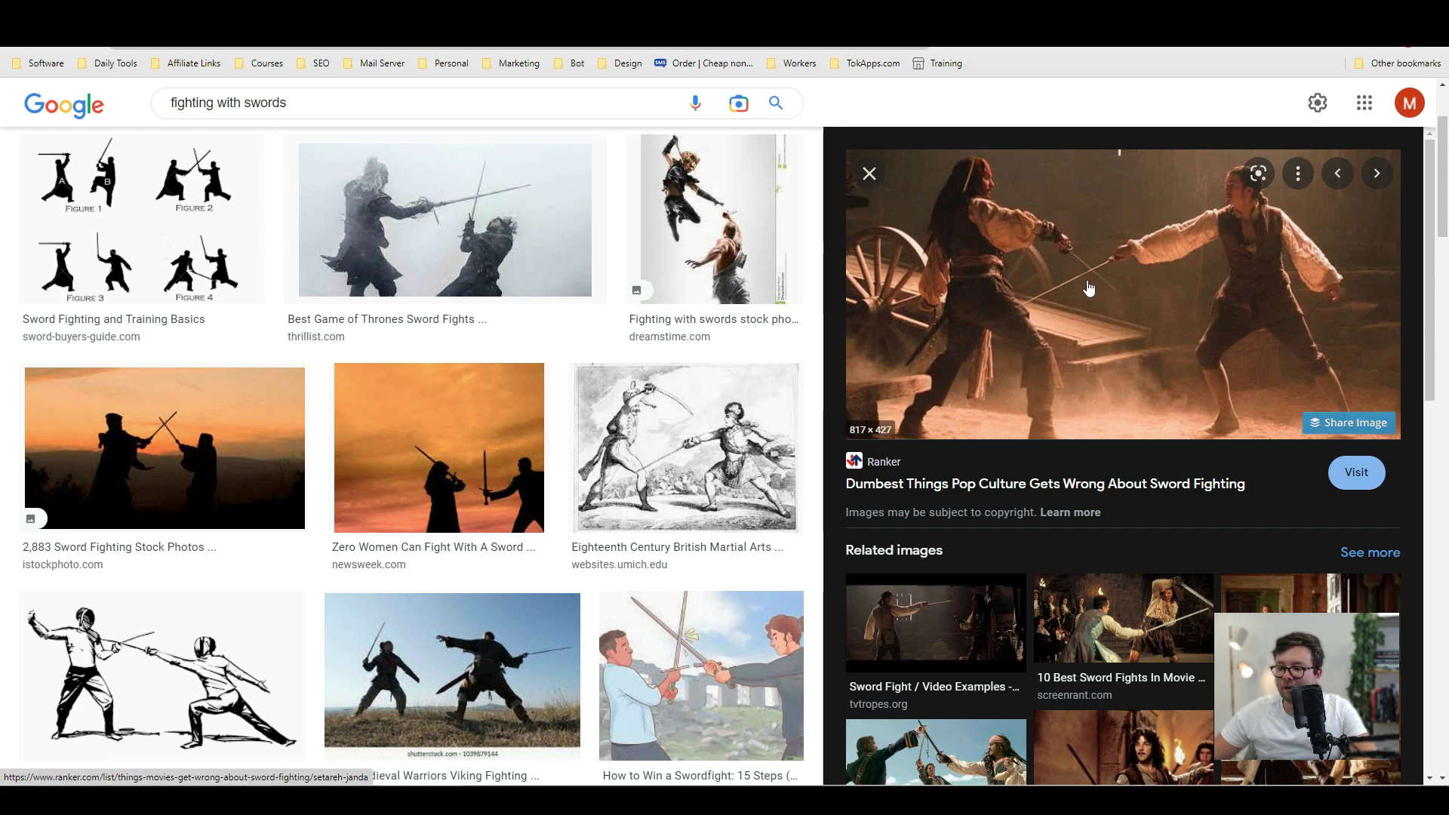
key("ctrl+shift+Tab")
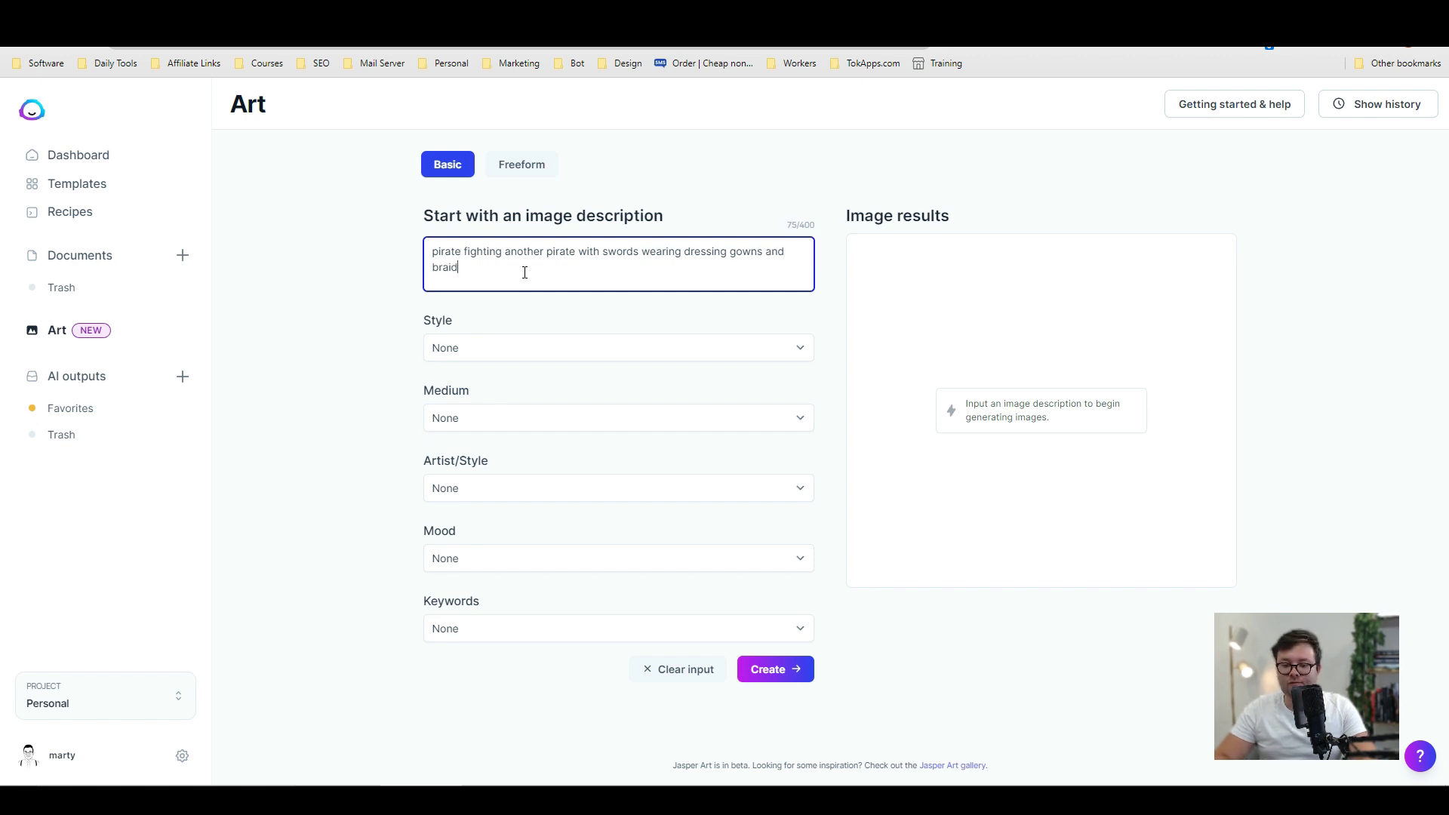
Finish the pirate prompt with 'braided hair, wheelbarrow, swords, dust'
type("hair, wheelbarrow, swords,")
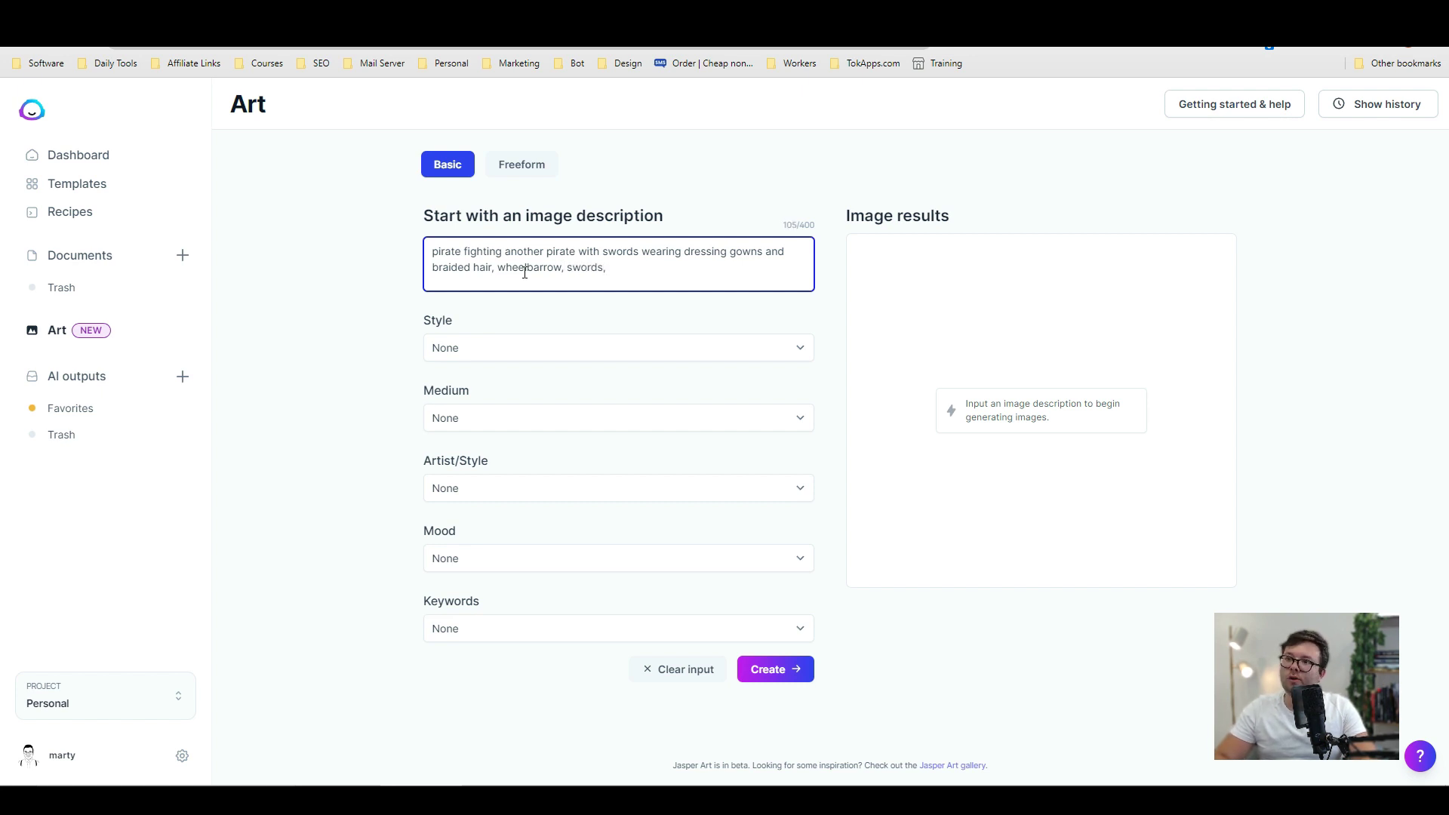
type("st")
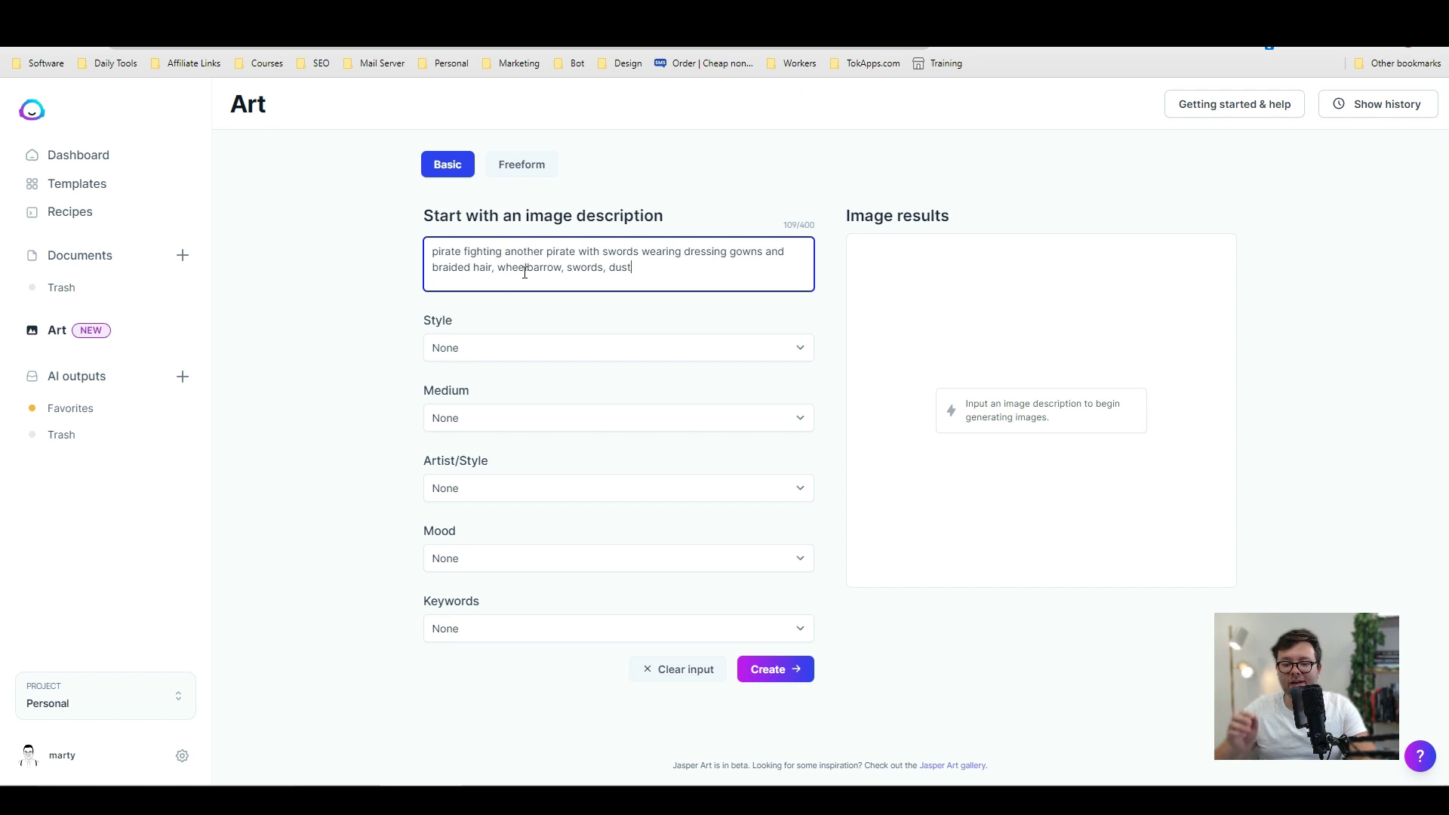
Set Style to Abstract, keep Medium at None and choose Dr. Seuss as Artist/Style
left_click(524, 356)
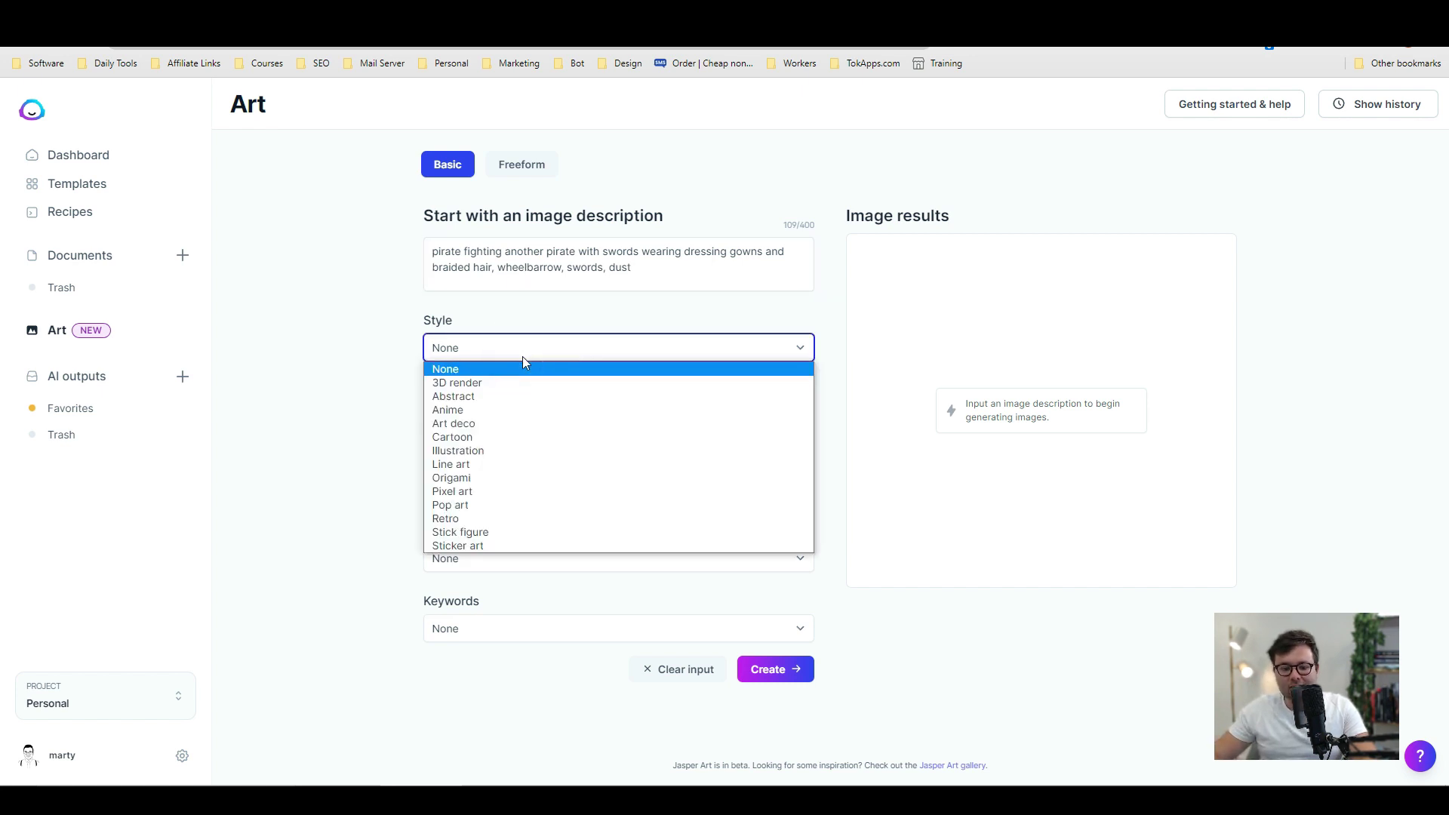
left_click(524, 396)
left_click(486, 415)
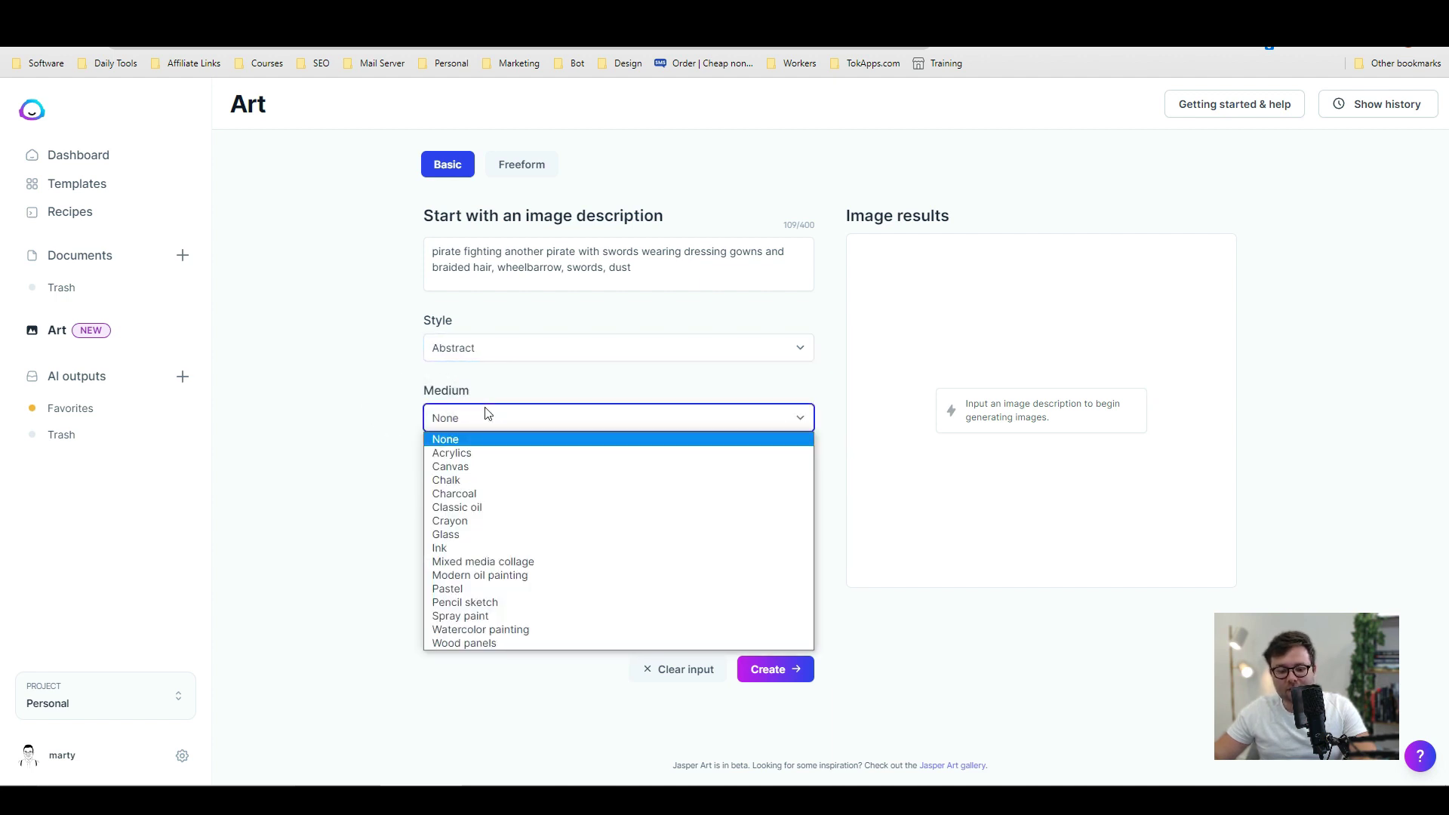
left_click(487, 415)
left_click(489, 488)
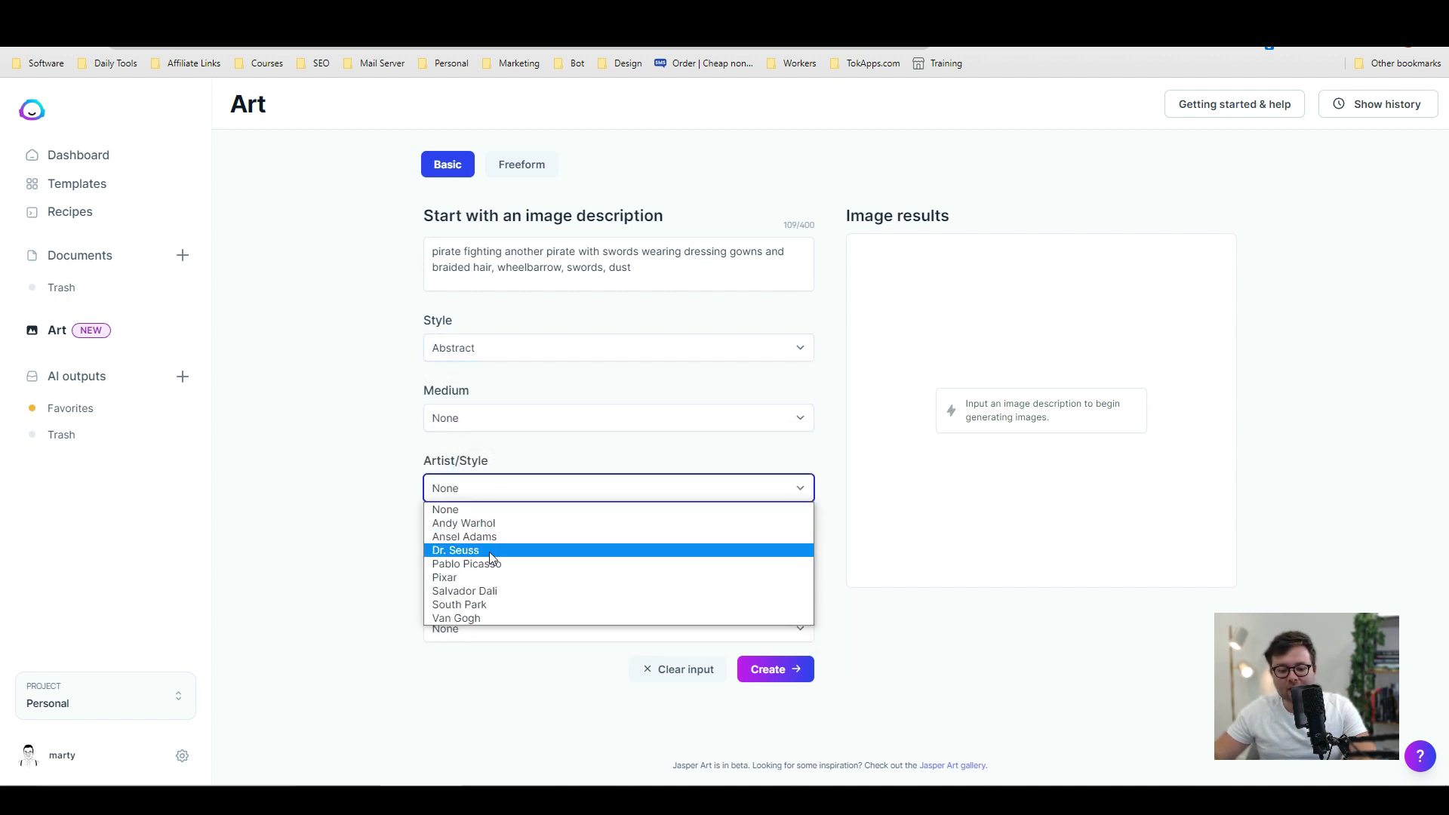
left_click(458, 555)
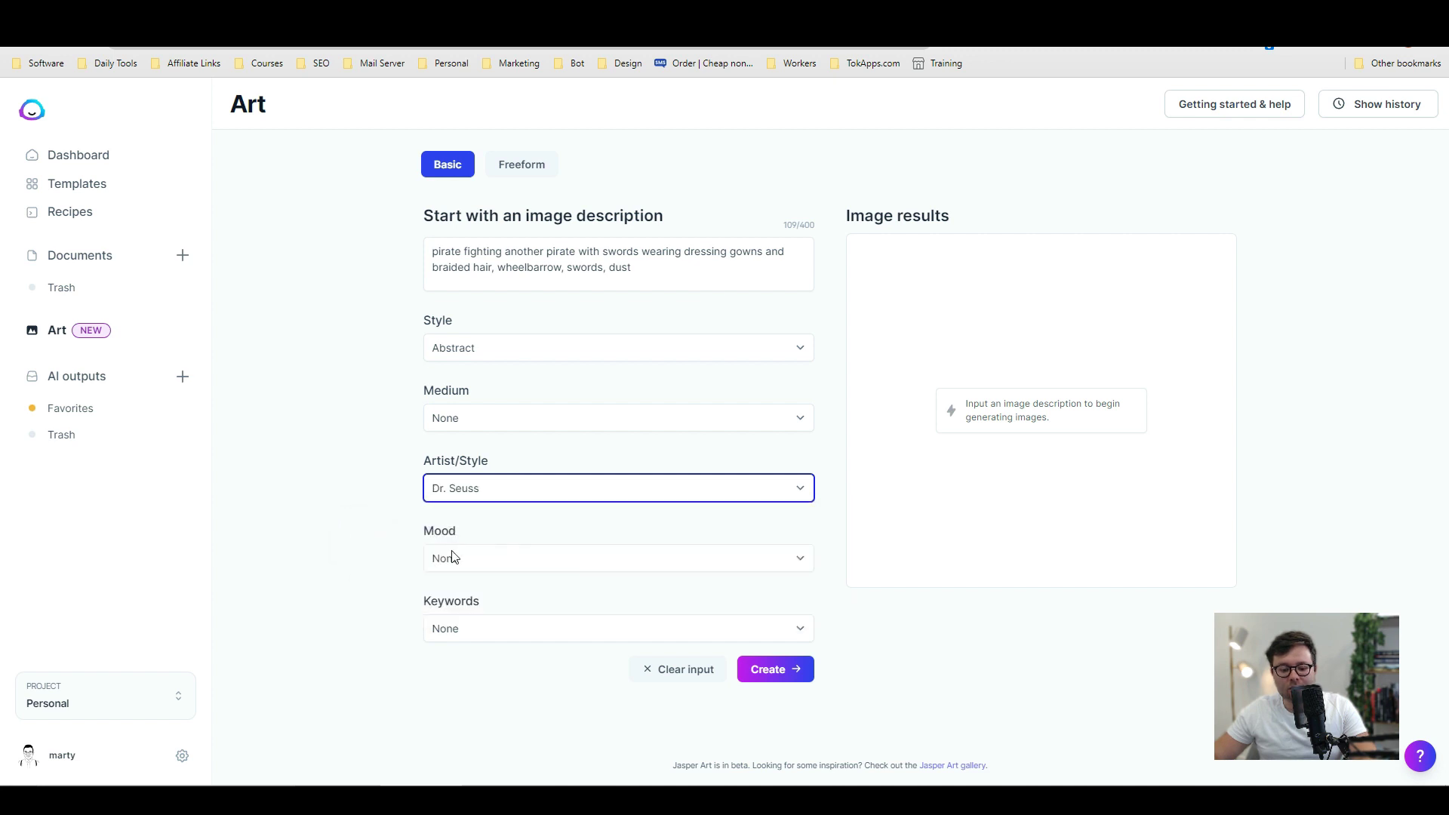
Set the mood to Aggressive, add the High resolution keyword and generate the pirate images
left_click(461, 558)
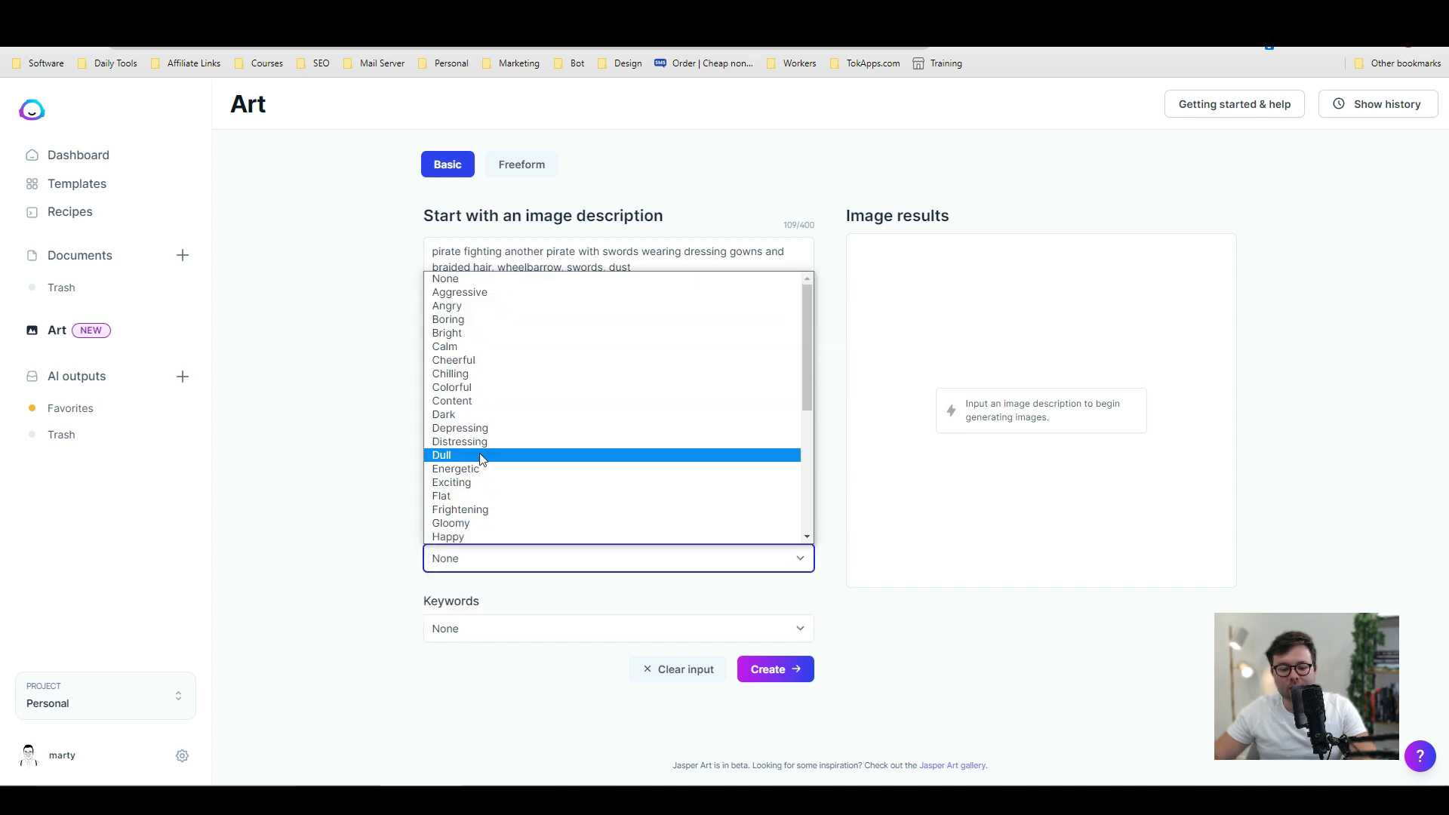
left_click(462, 293)
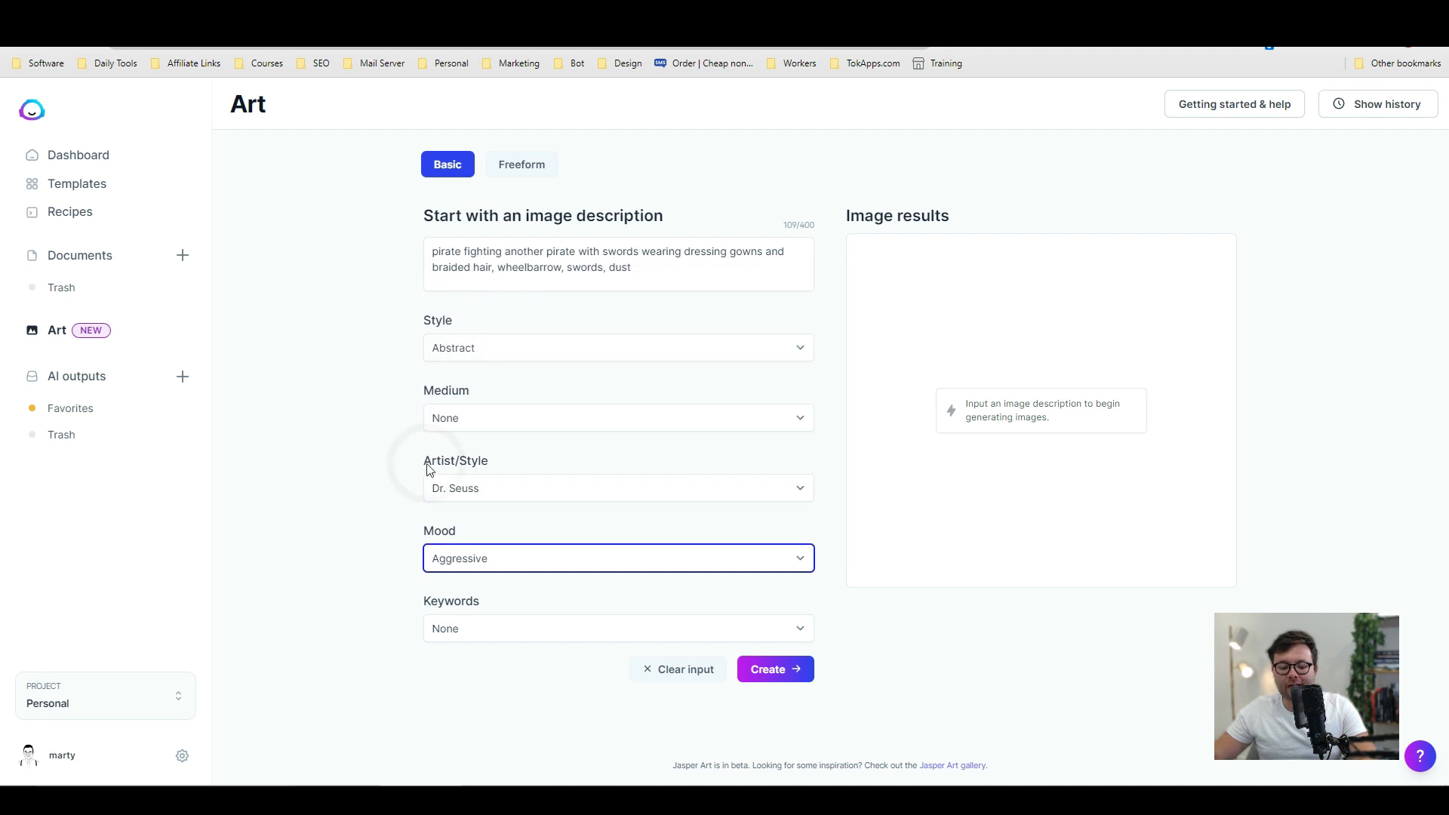
left_click(613, 634)
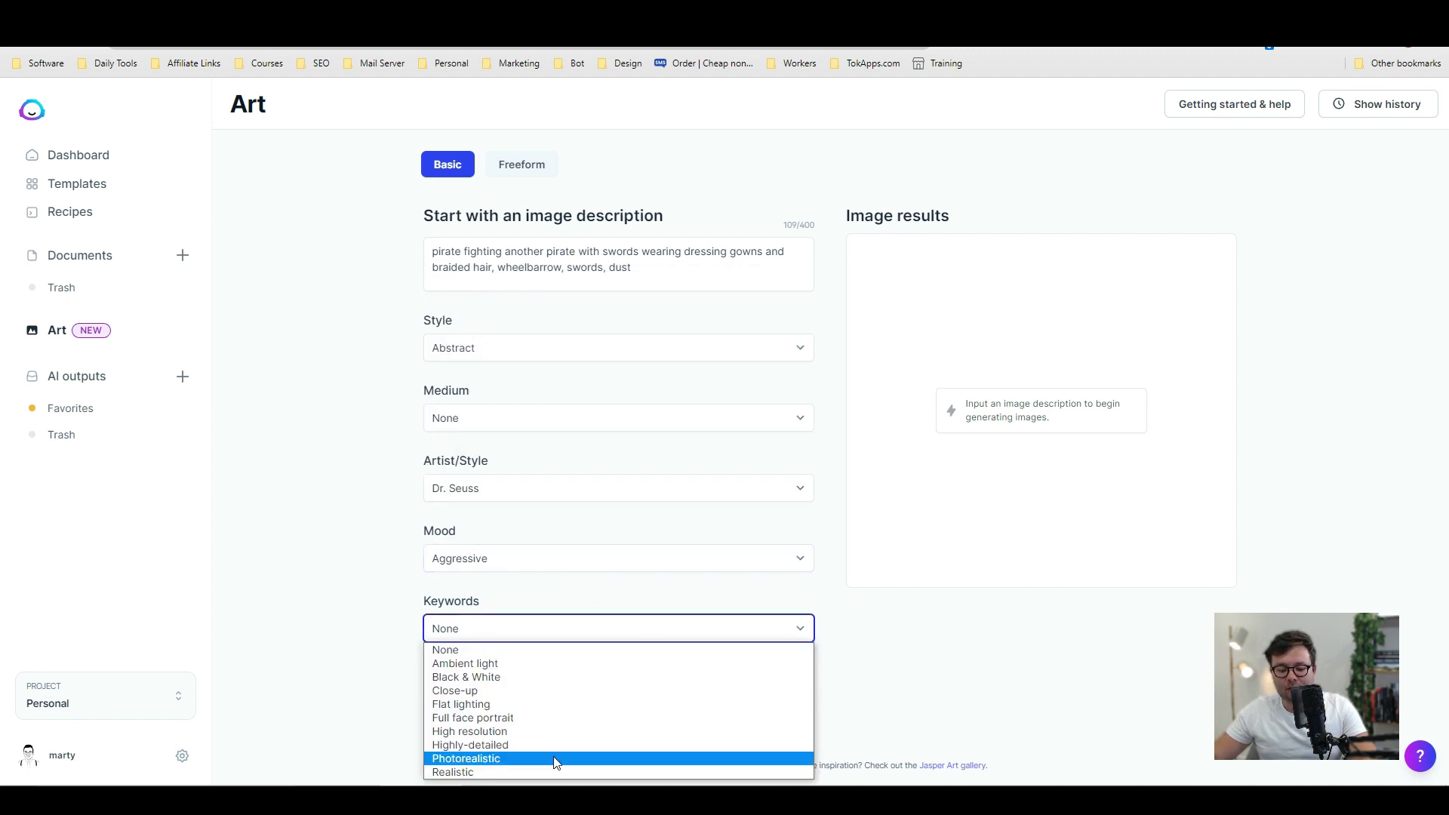
left_click(550, 729)
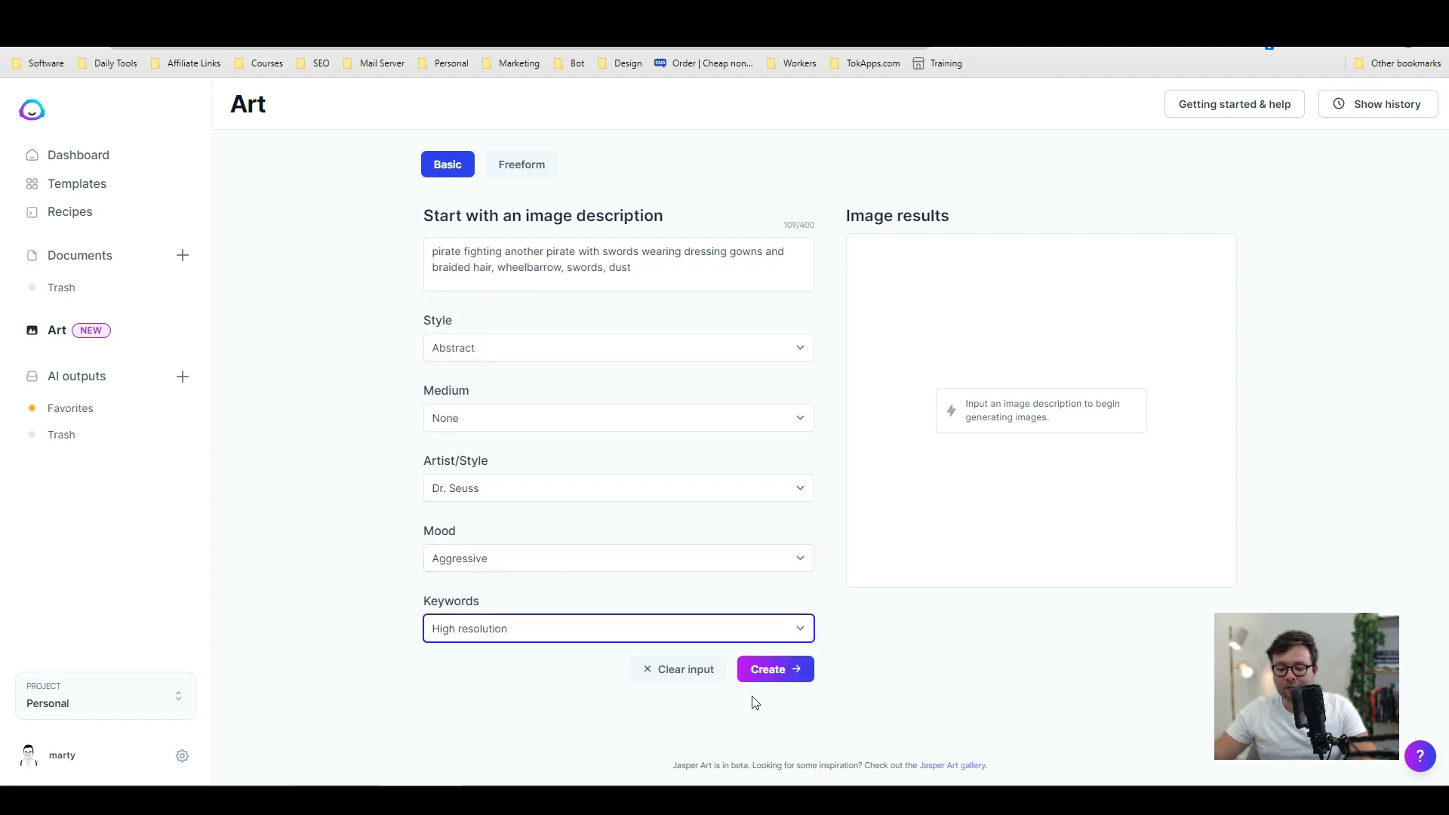
left_click(766, 669)
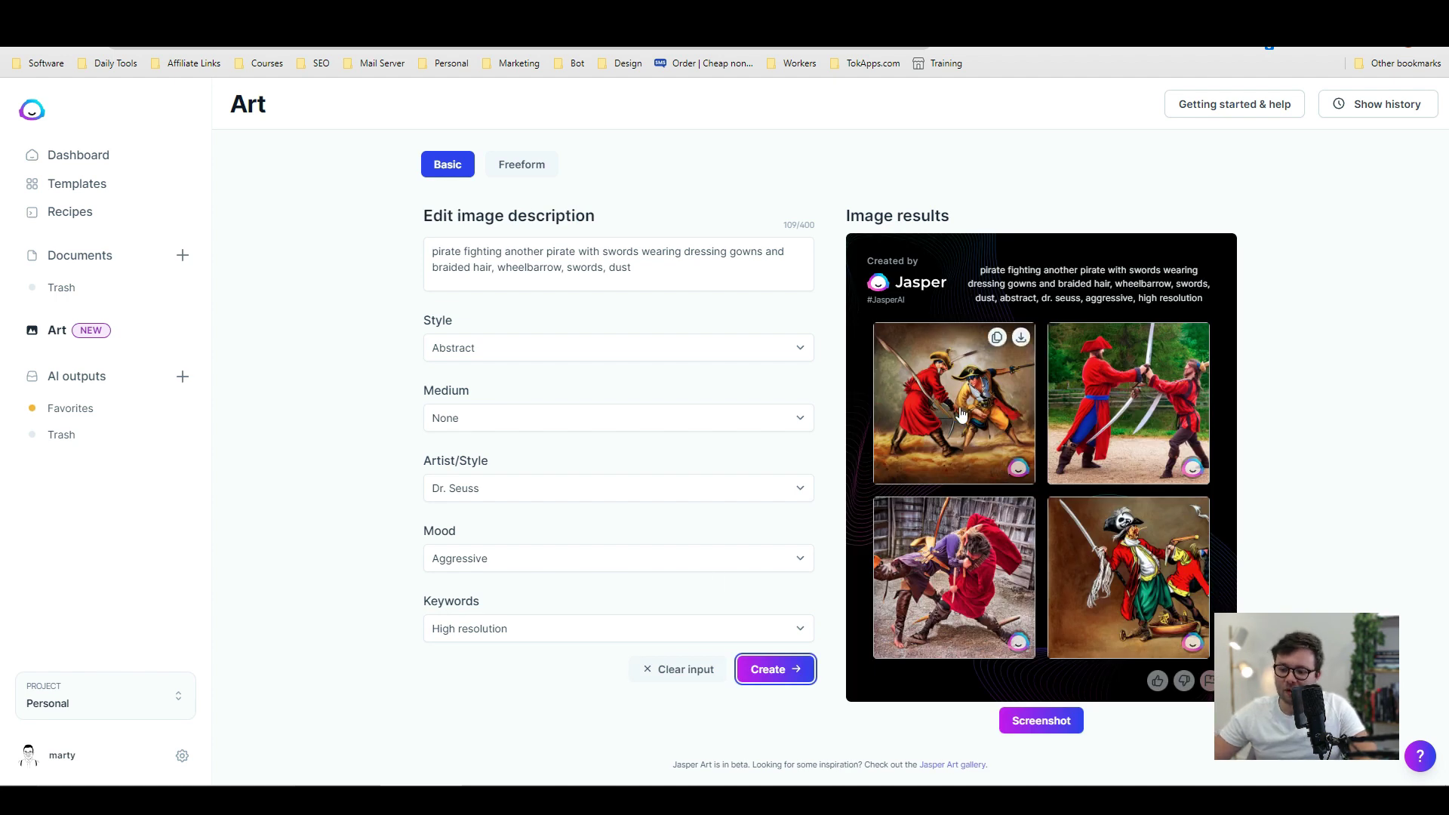
View each Dr. Seuss pirate sword-fight result enlarged, from the red duelists to the skeleton pirate
left_click(962, 410)
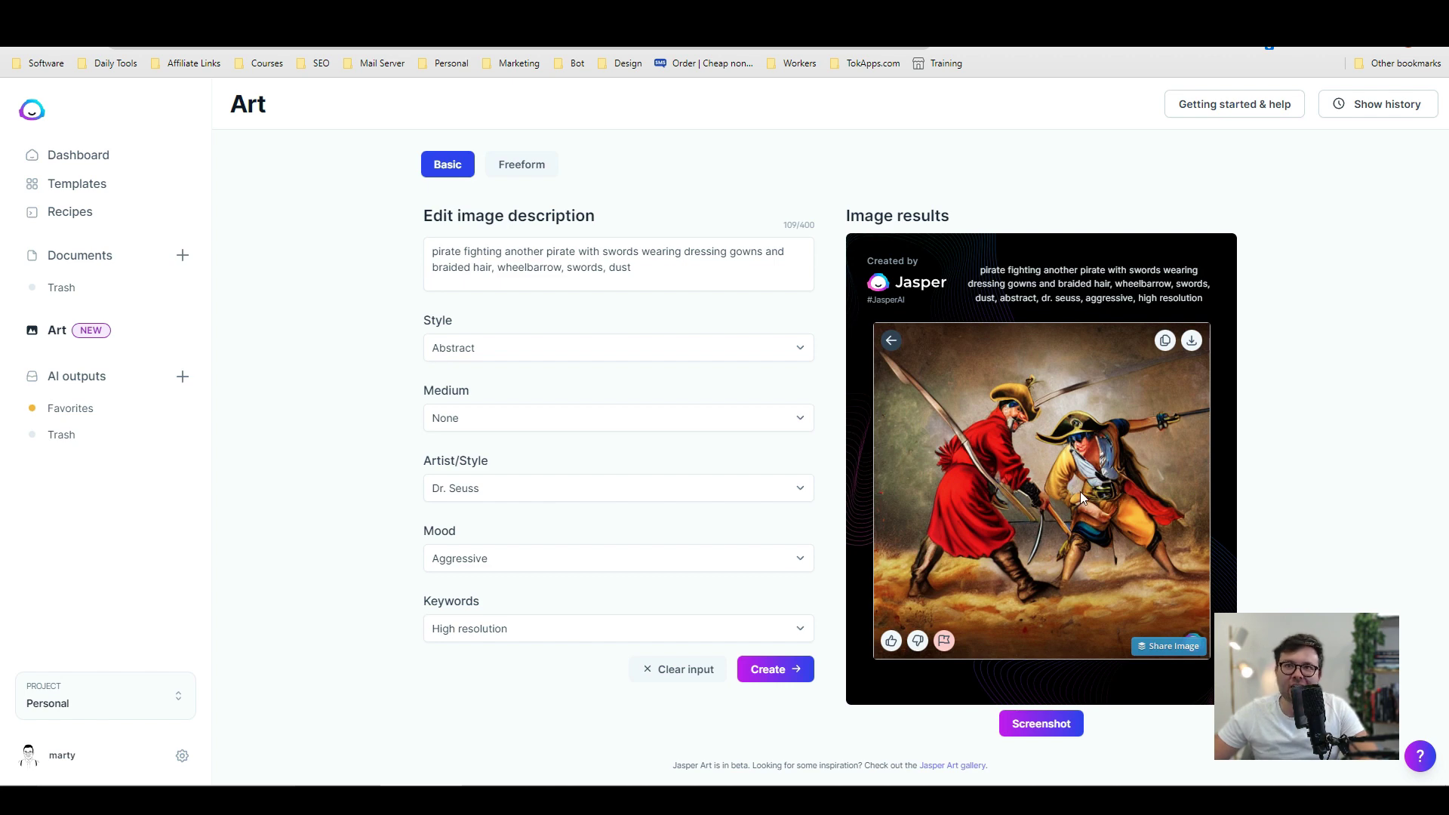
left_click(954, 363)
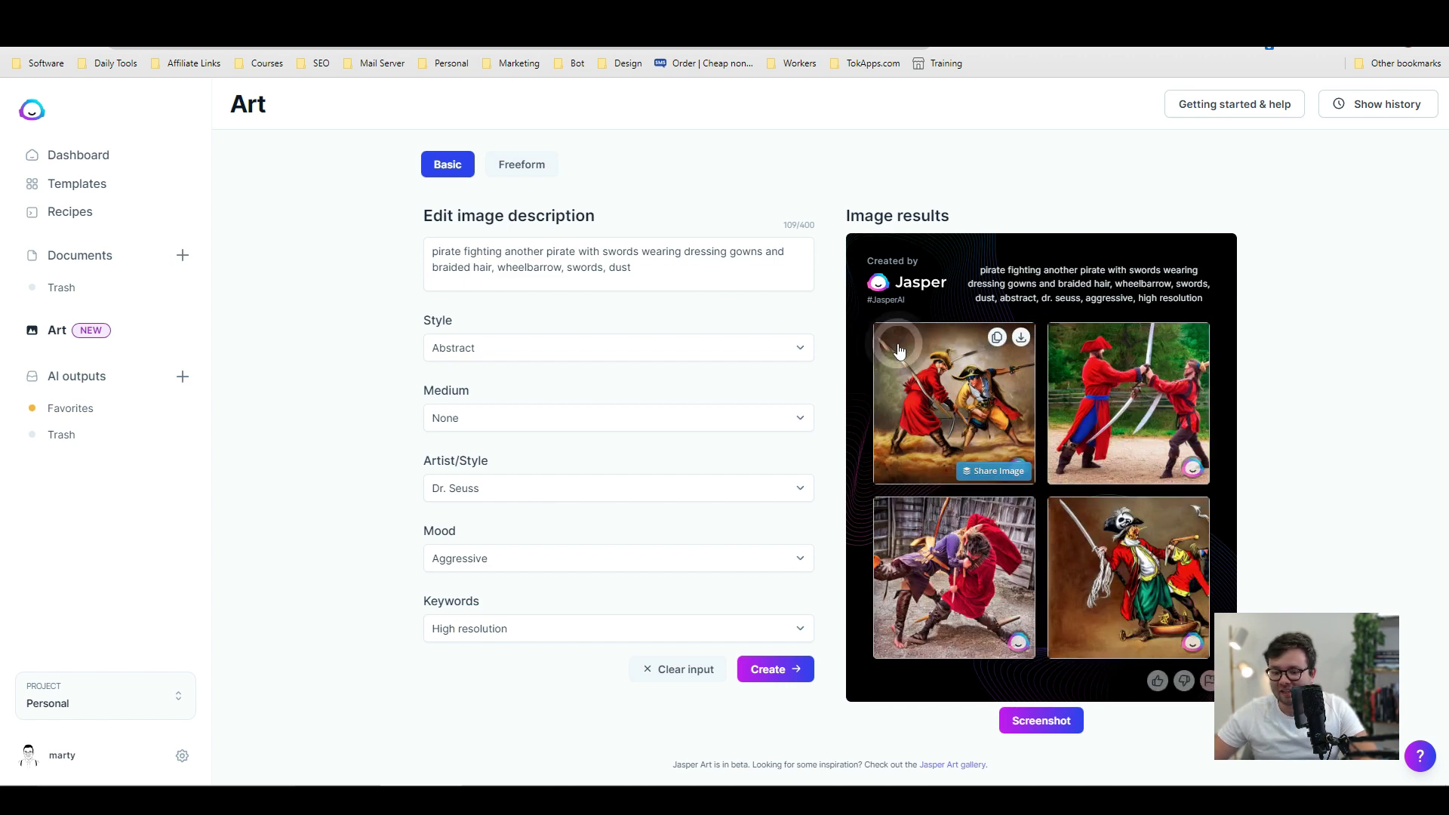
left_click(1030, 371)
left_click(1011, 377)
left_click(985, 386)
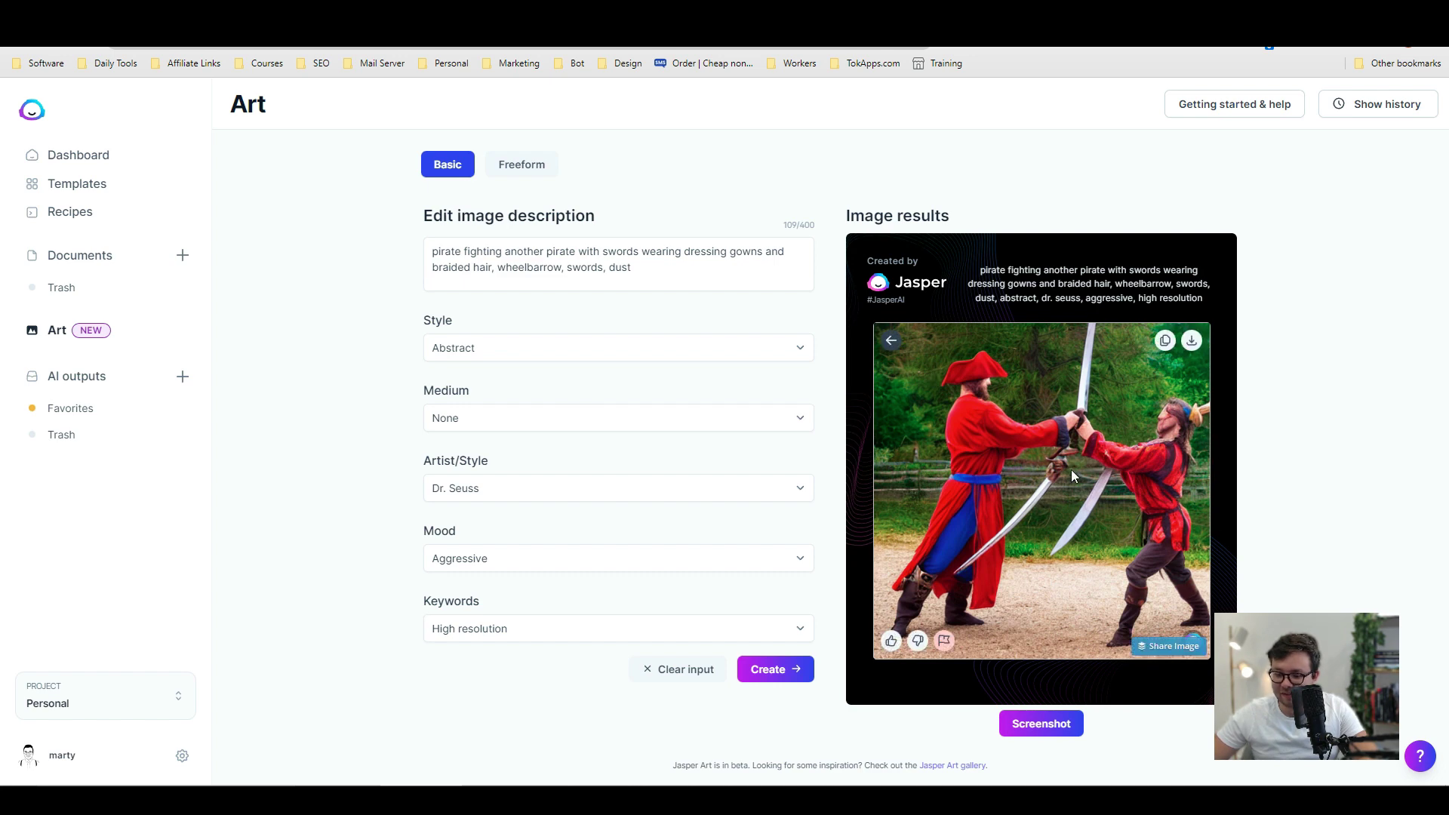
left_click(899, 380)
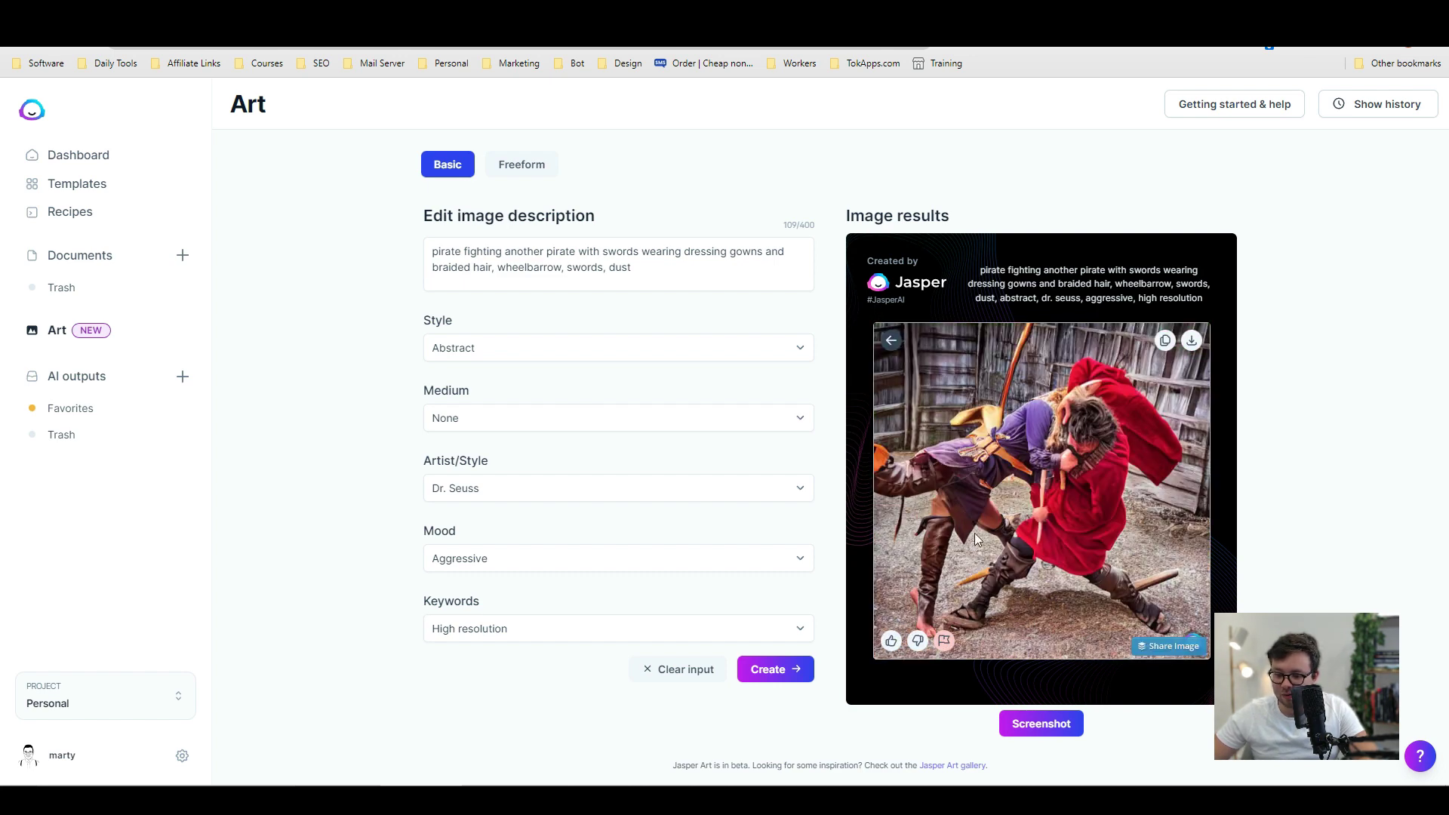
left_click(999, 510)
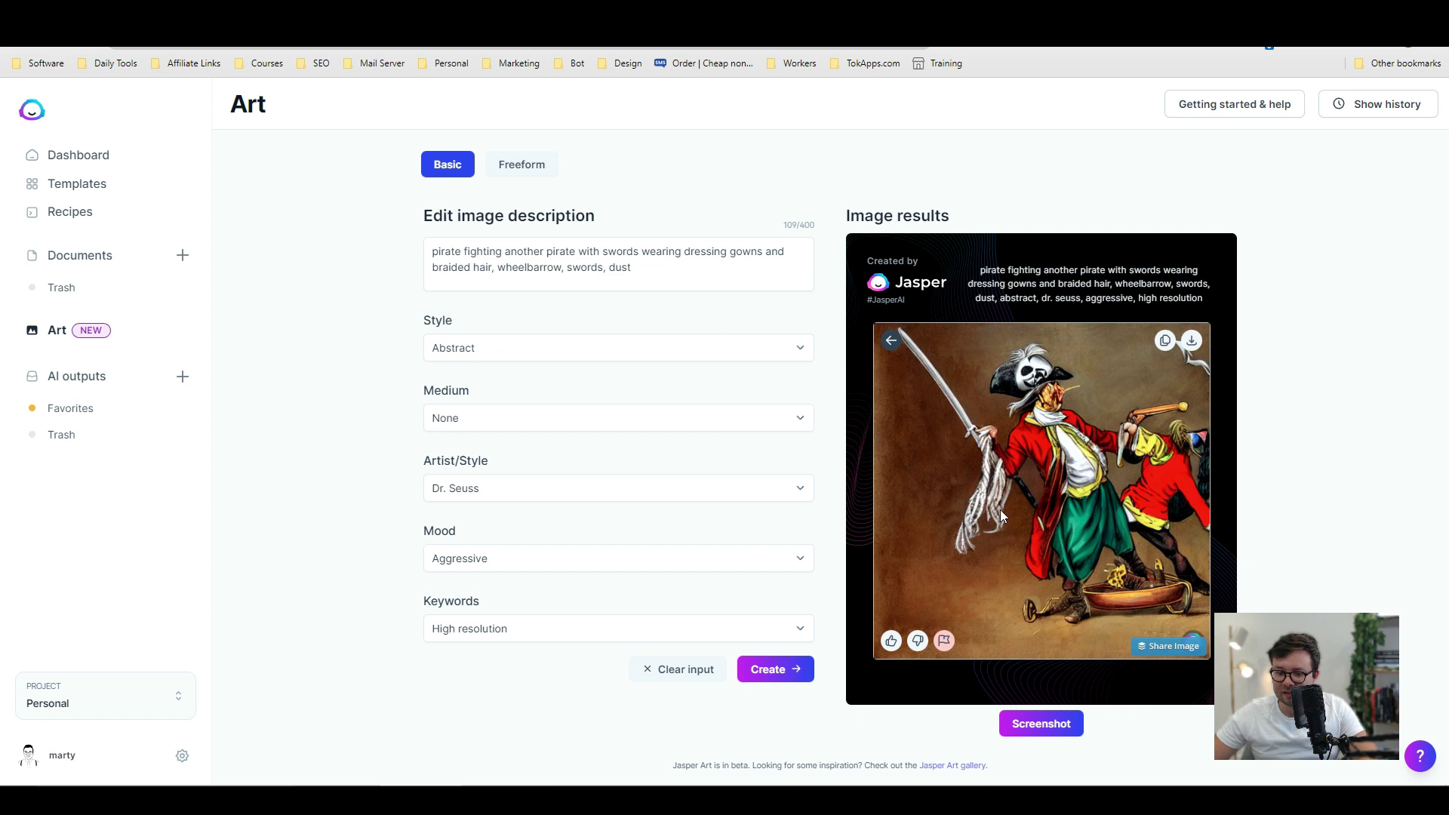
Set the mood to Stimulating and generate a new batch of pirate sword-fight images
left_click(543, 634)
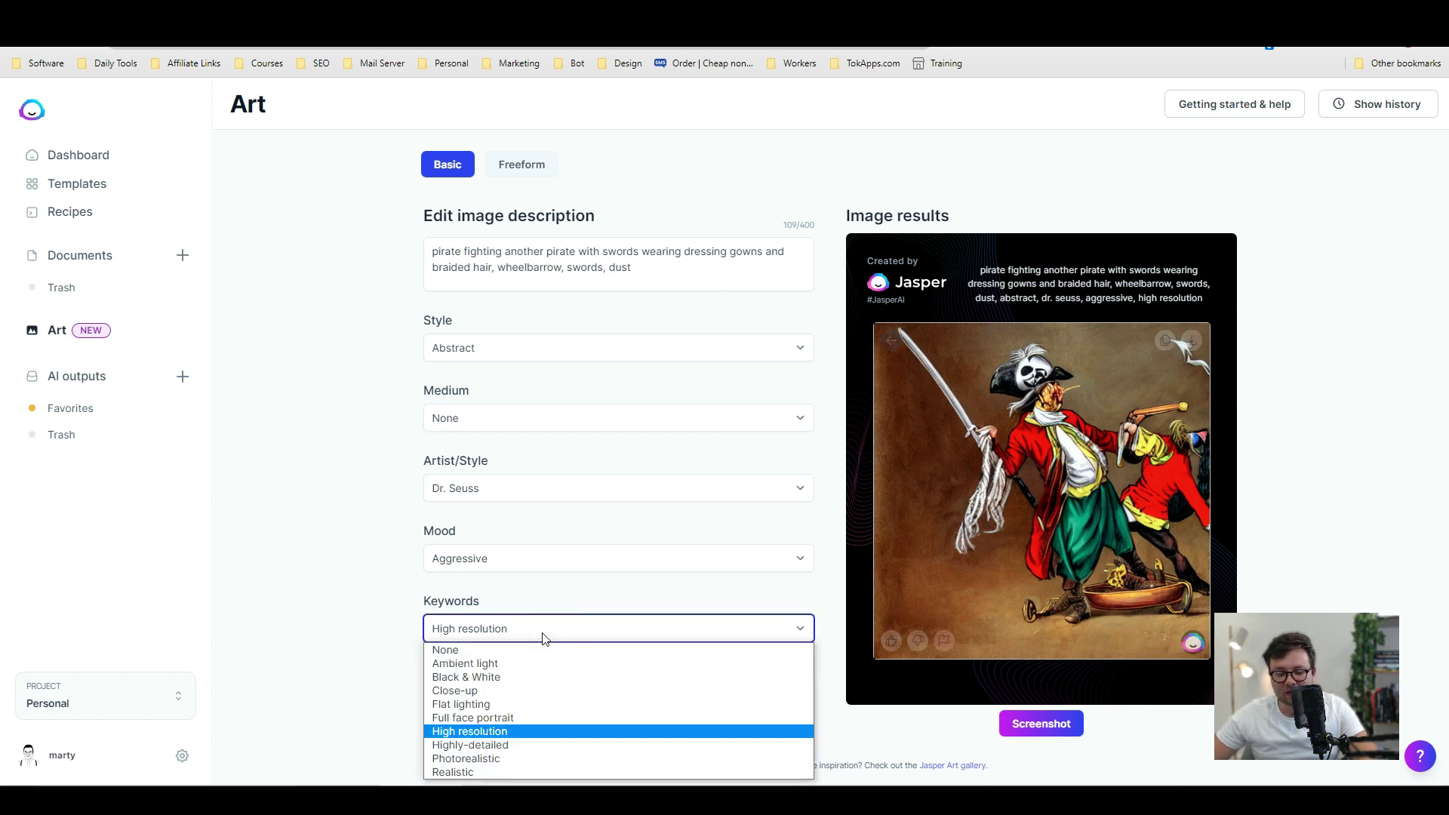
left_click(520, 566)
scroll(537, 491, "down", 5)
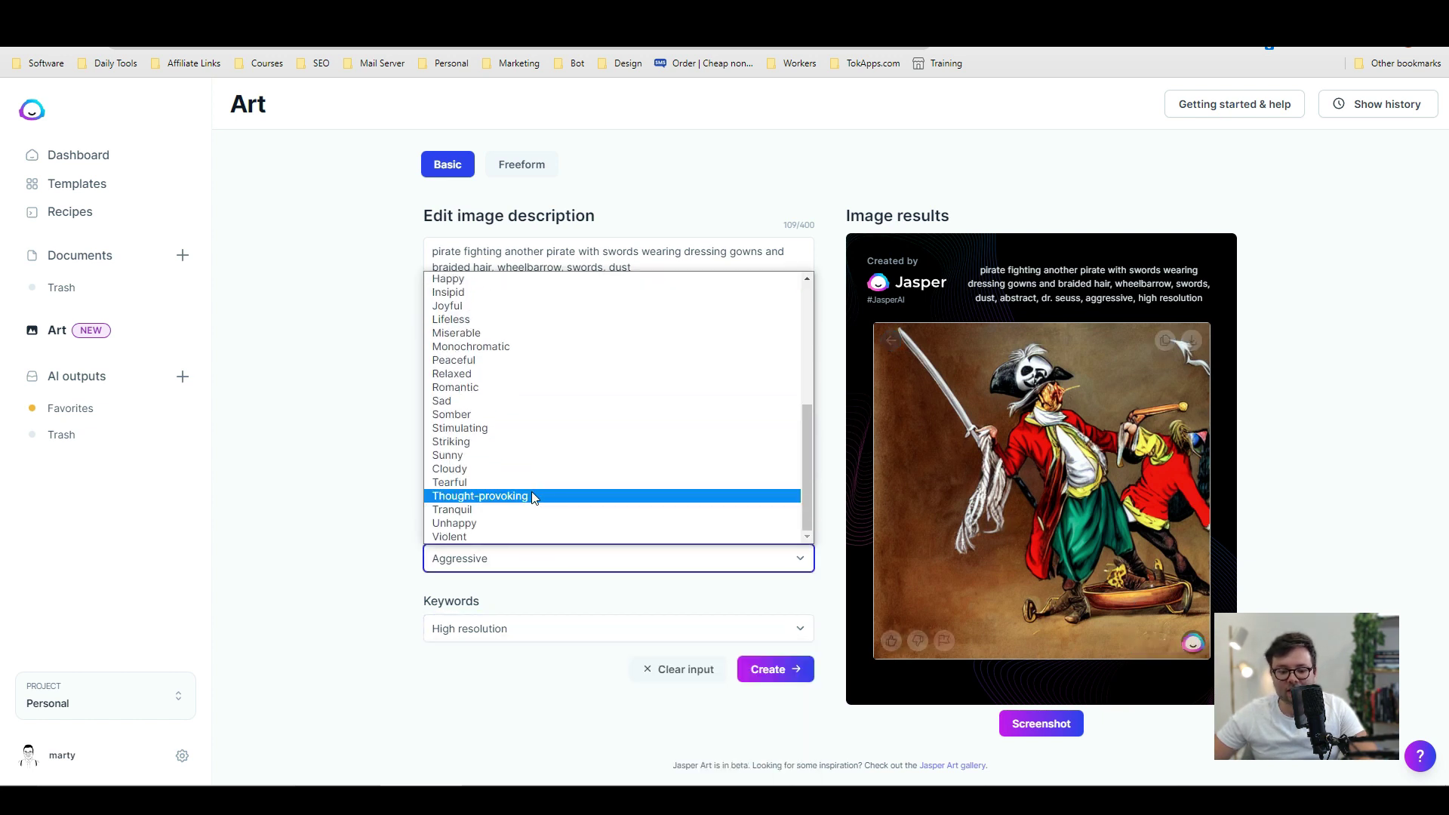
left_click(449, 429)
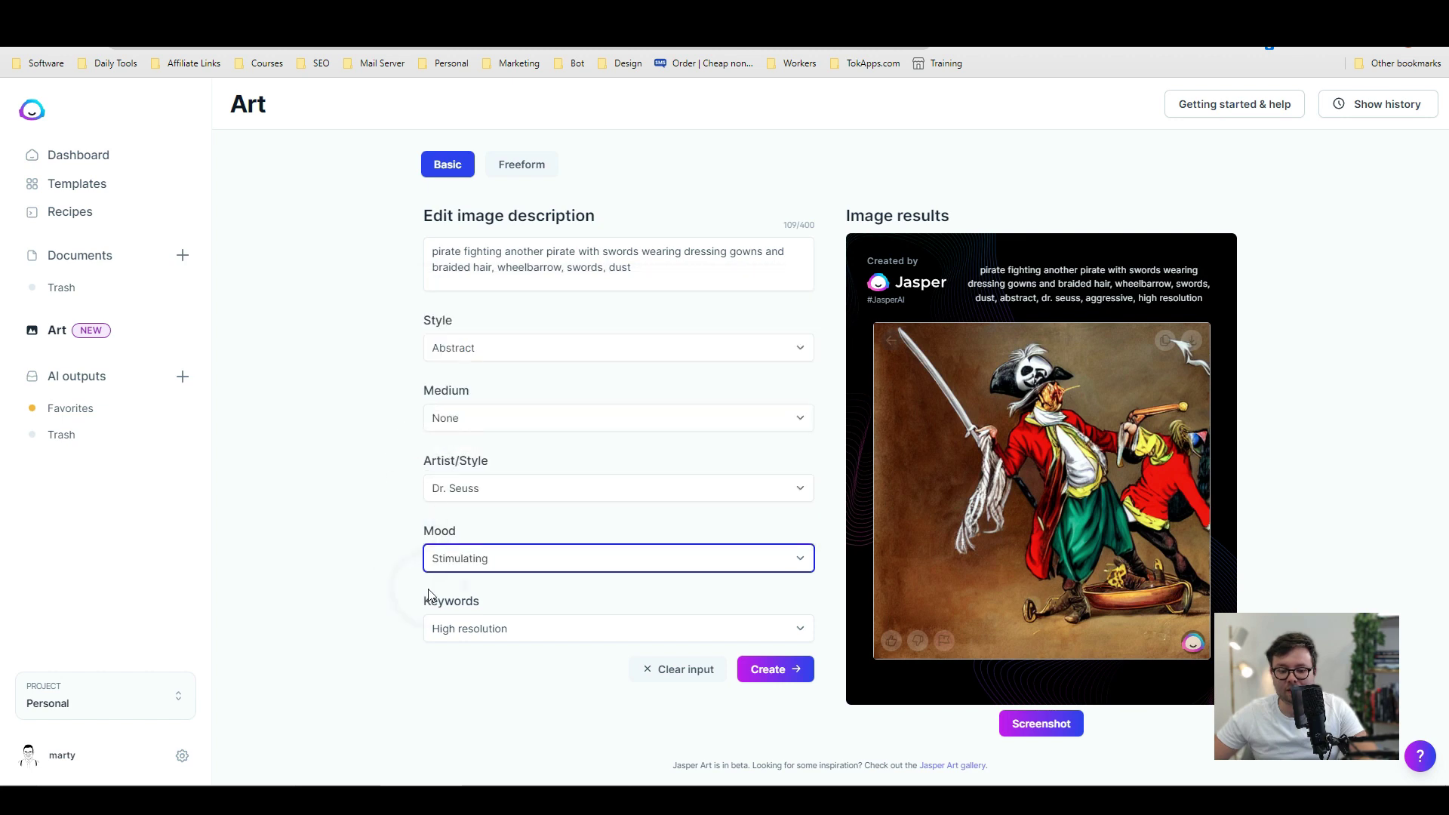
left_click(773, 674)
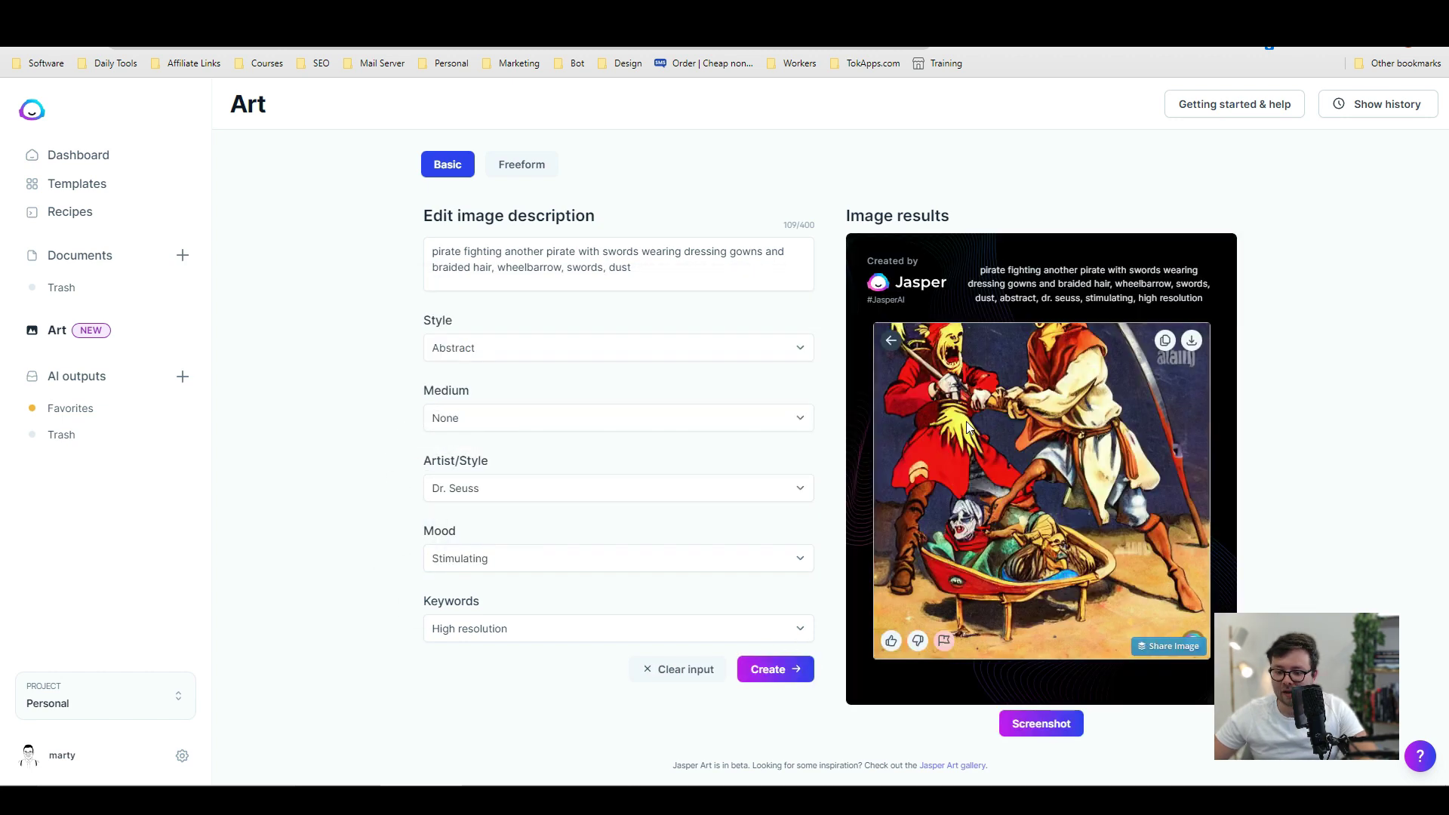
Enlarge the new results in turn, including the white-hat and red-hat pirates
left_click(1019, 509)
left_click(1107, 438)
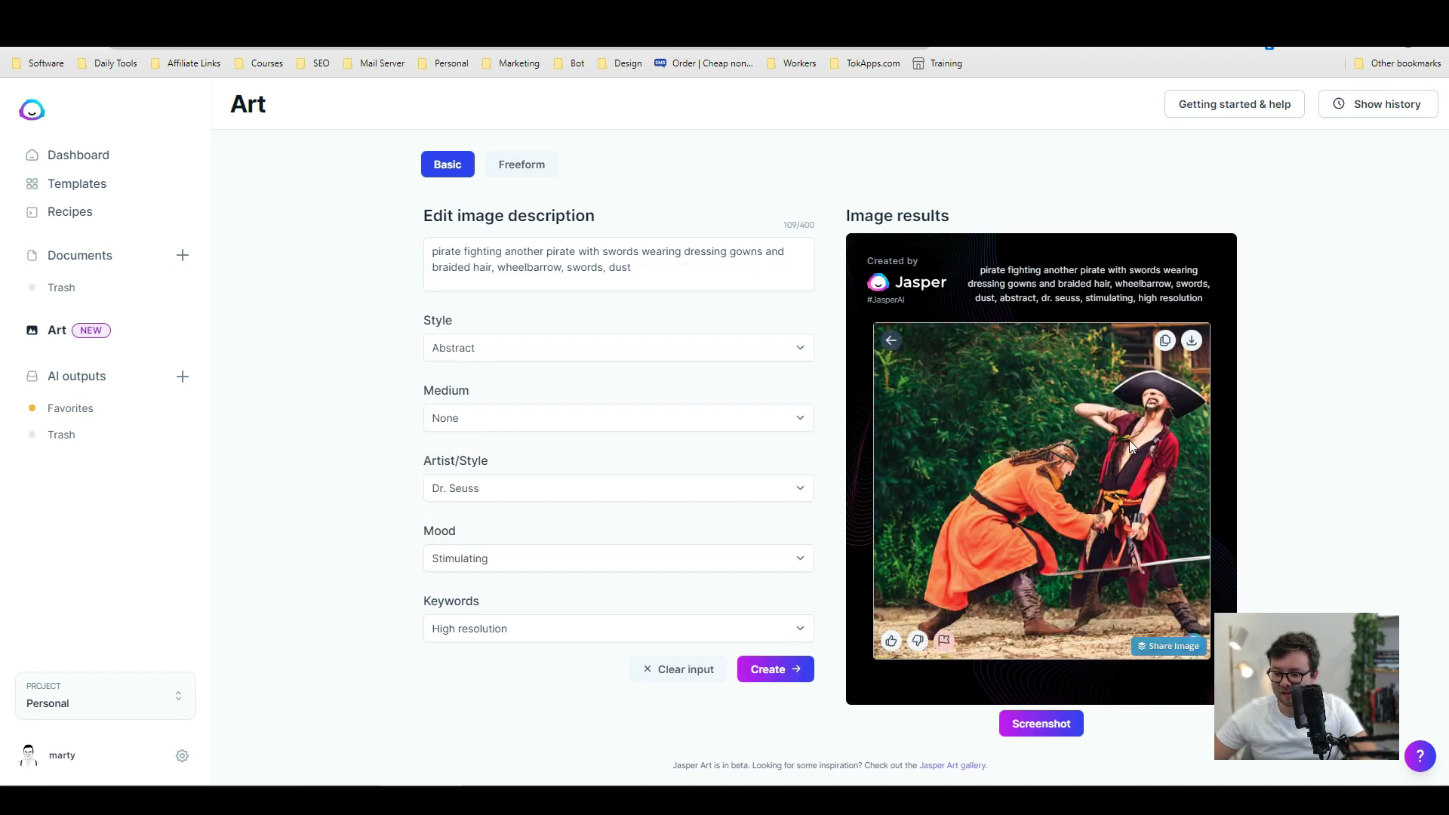
left_click(1118, 477)
left_click(1008, 532)
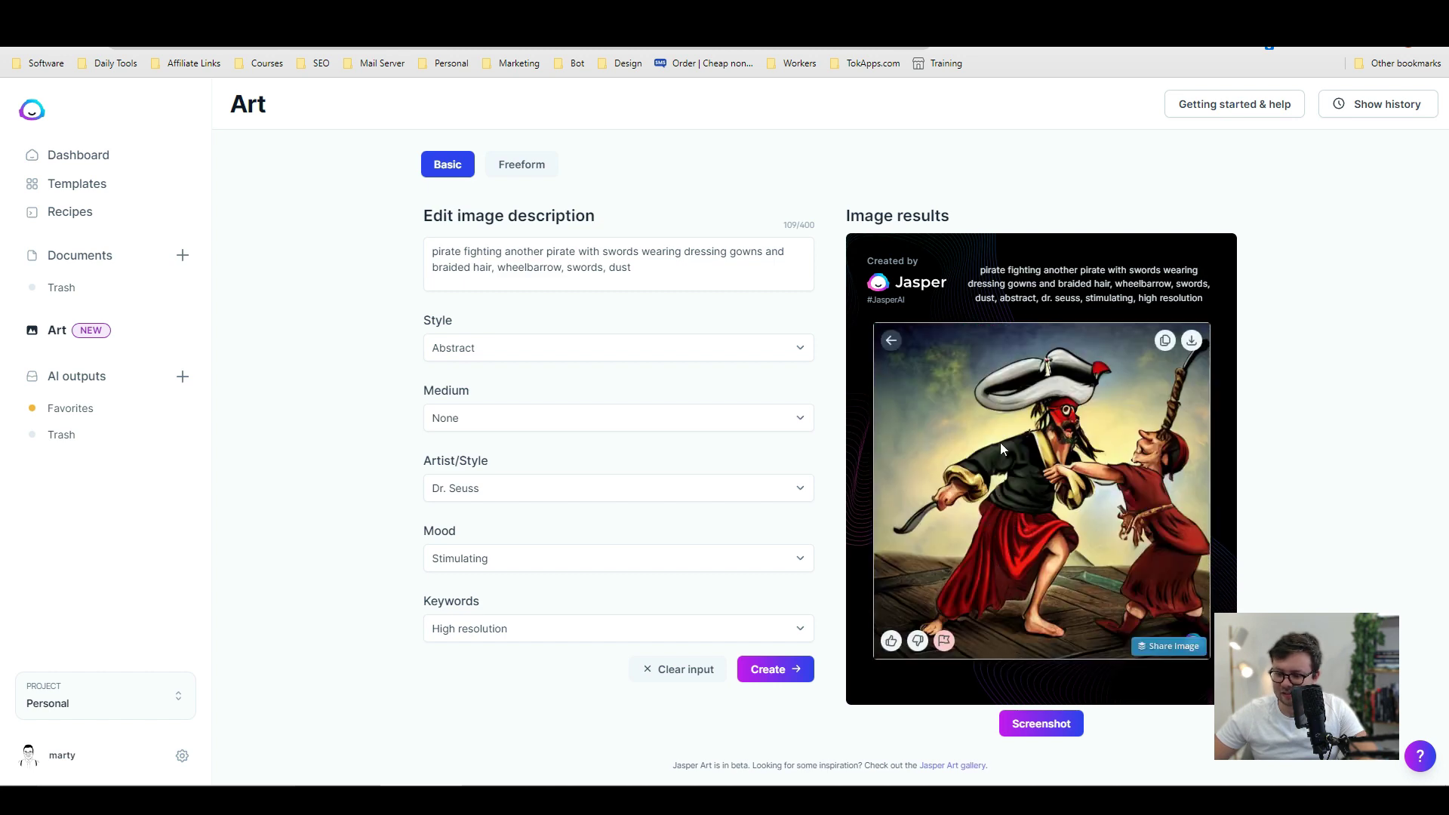
left_click(1067, 441)
left_click(1012, 468)
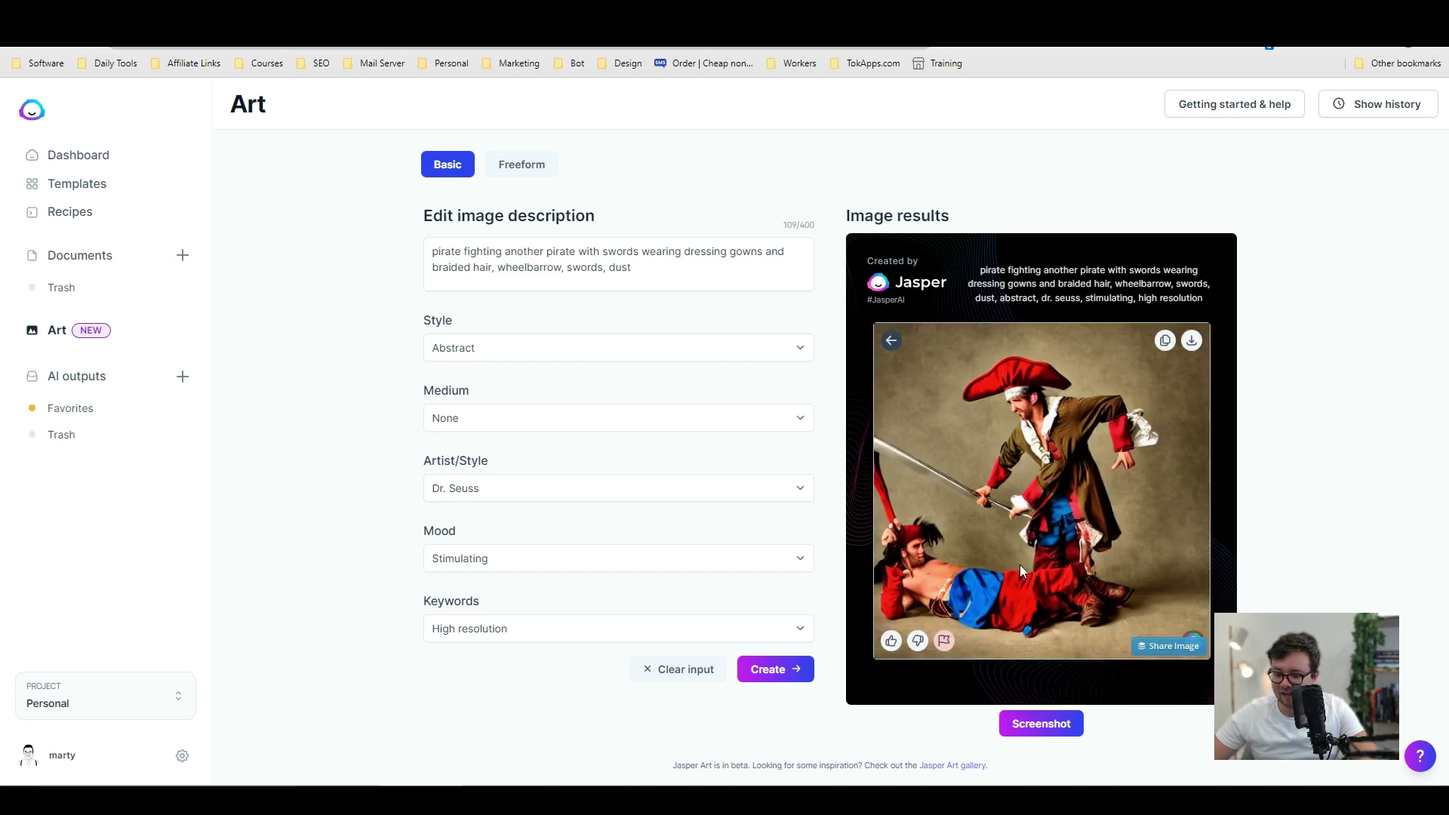
Set the style to 3D render, the mood to Frightening and the keyword to Photorealistic
left_click(596, 355)
left_click(582, 346)
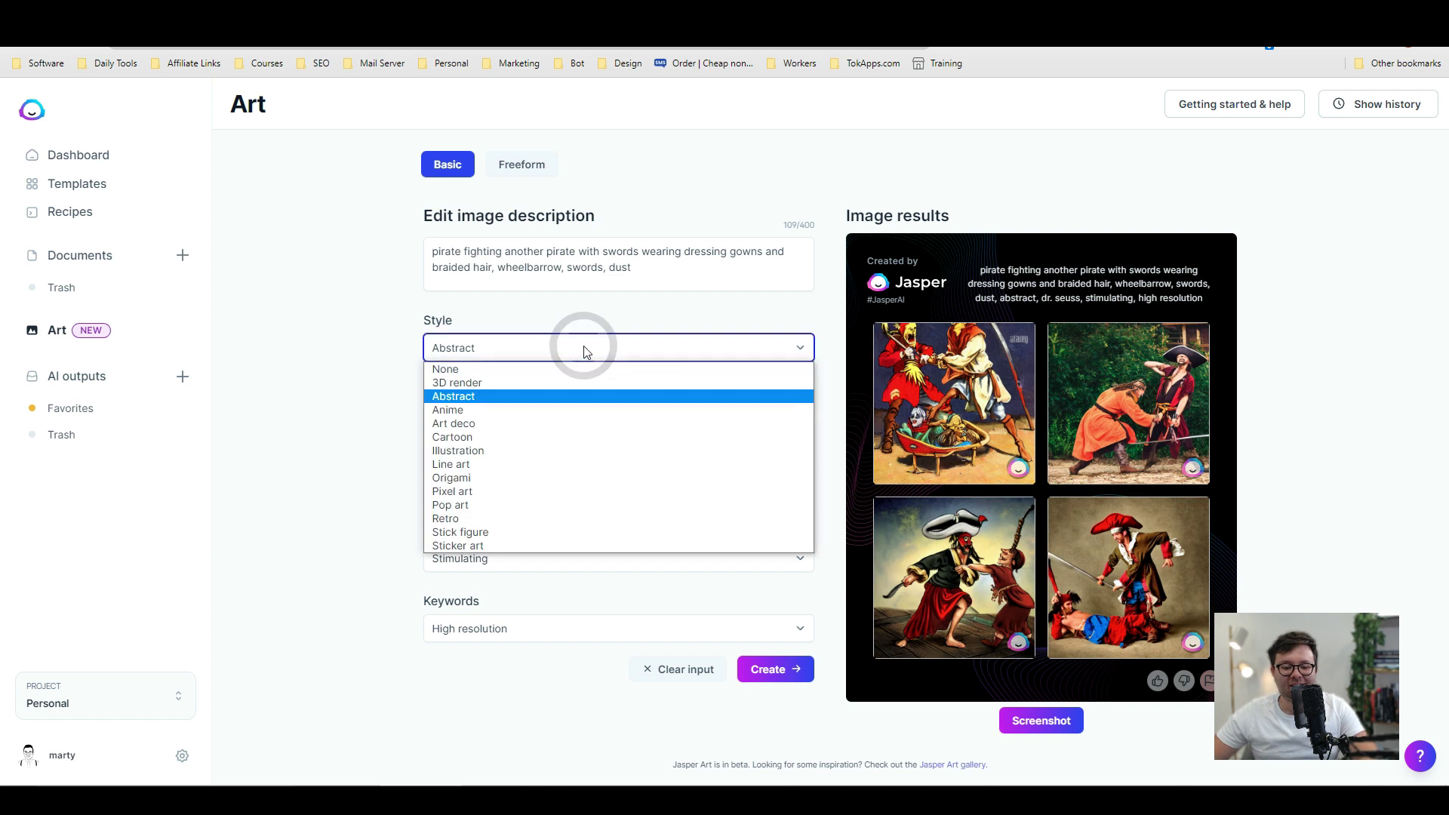
left_click(565, 381)
left_click(527, 557)
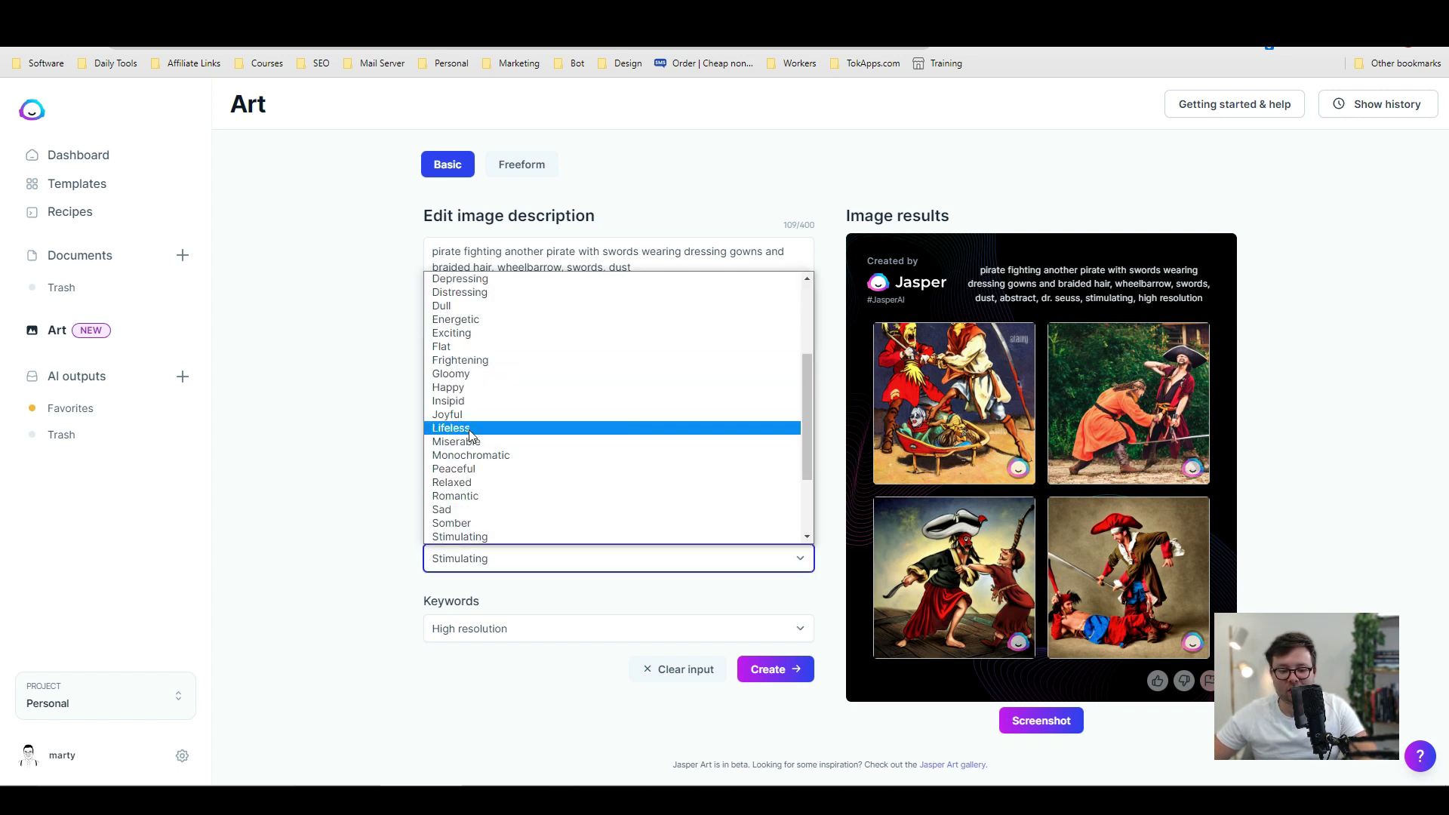
left_click(460, 360)
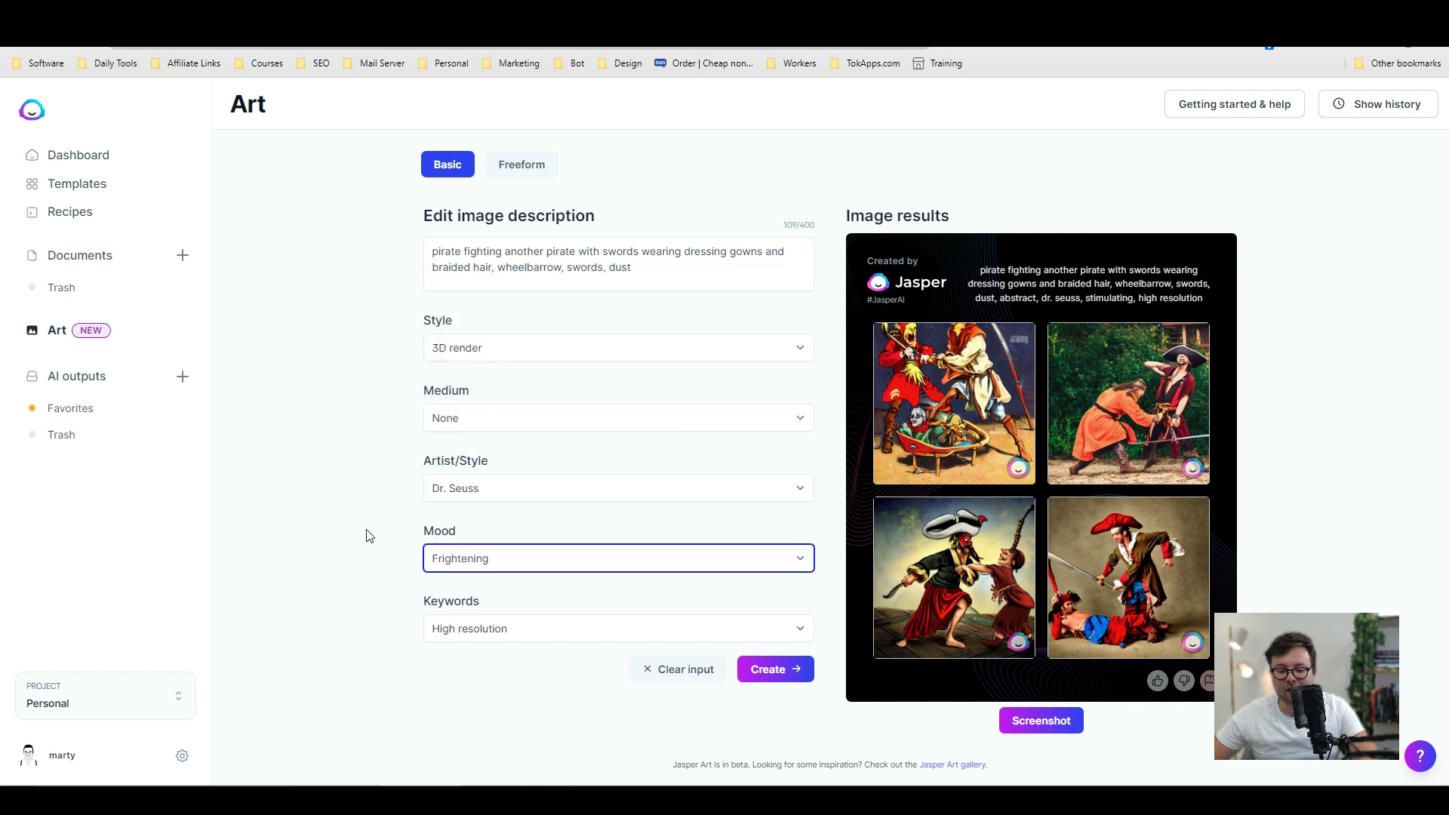
left_click(527, 631)
left_click(492, 759)
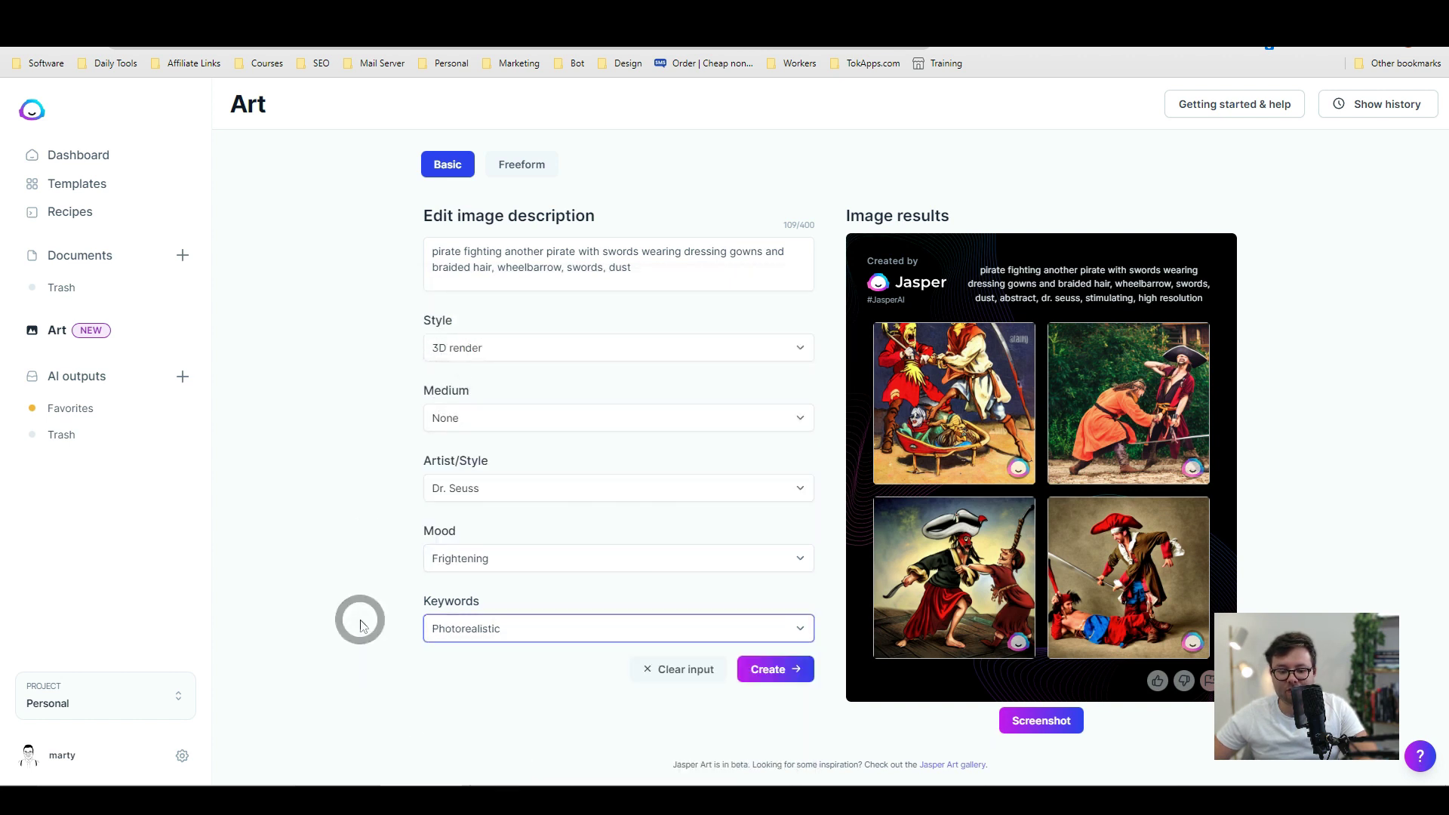
Remove the Dr. Seuss artist style and generate the new pirate fight images
left_click(470, 491)
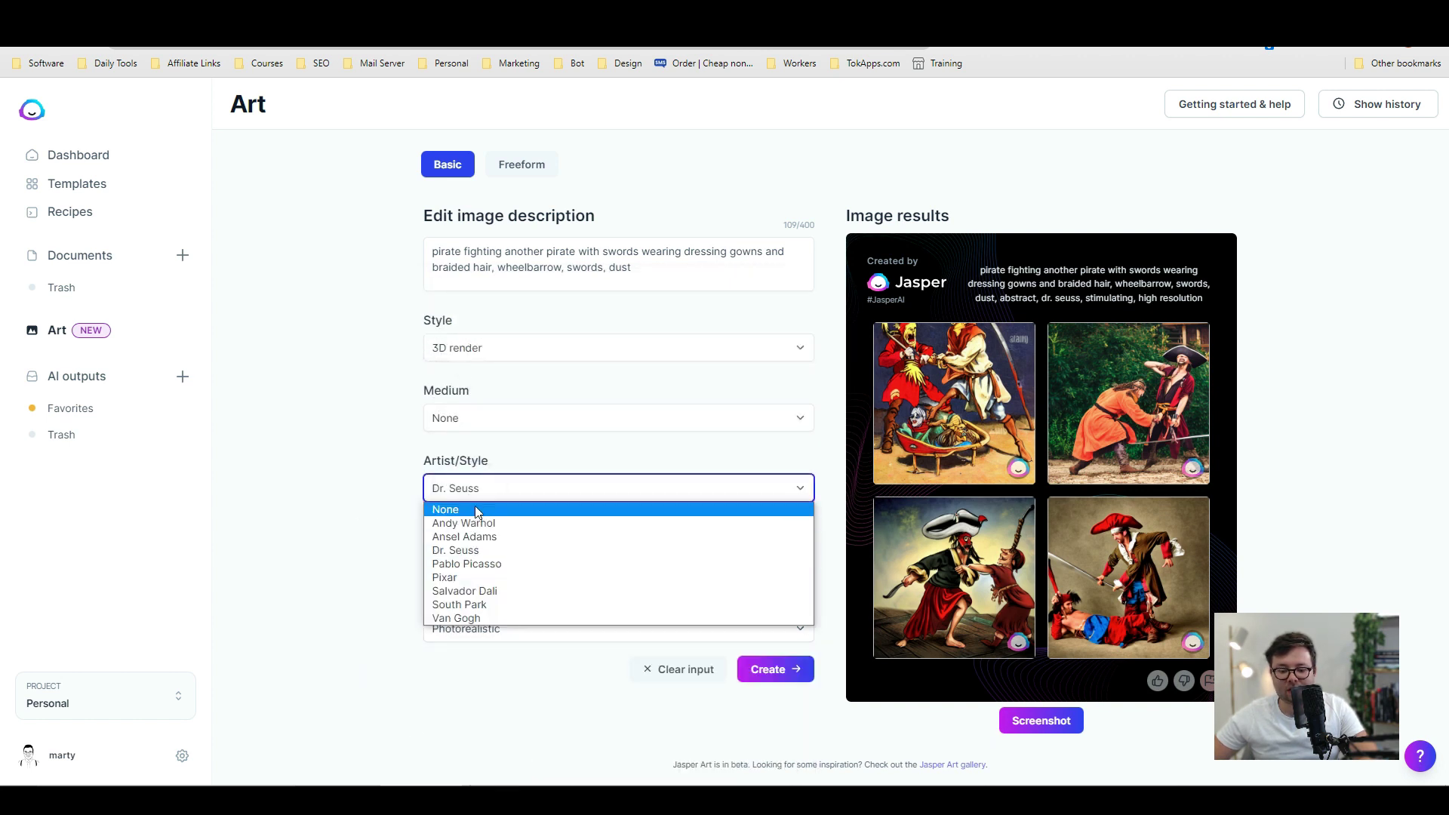
left_click(485, 498)
left_click(478, 487)
left_click(483, 510)
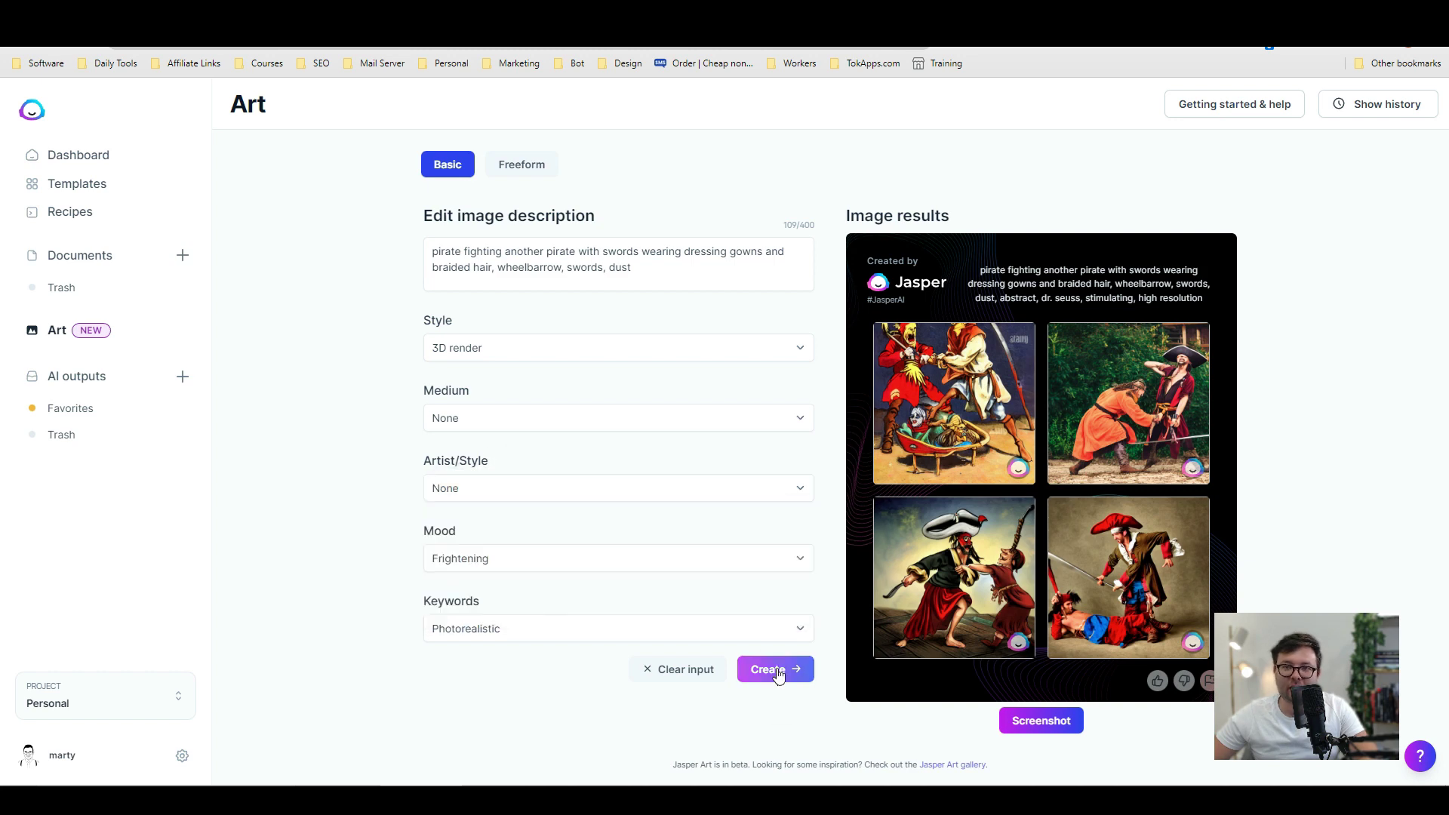
left_click(778, 671)
Enlarge the new 3D render results one by one, including the masked red pirate
left_click(910, 434)
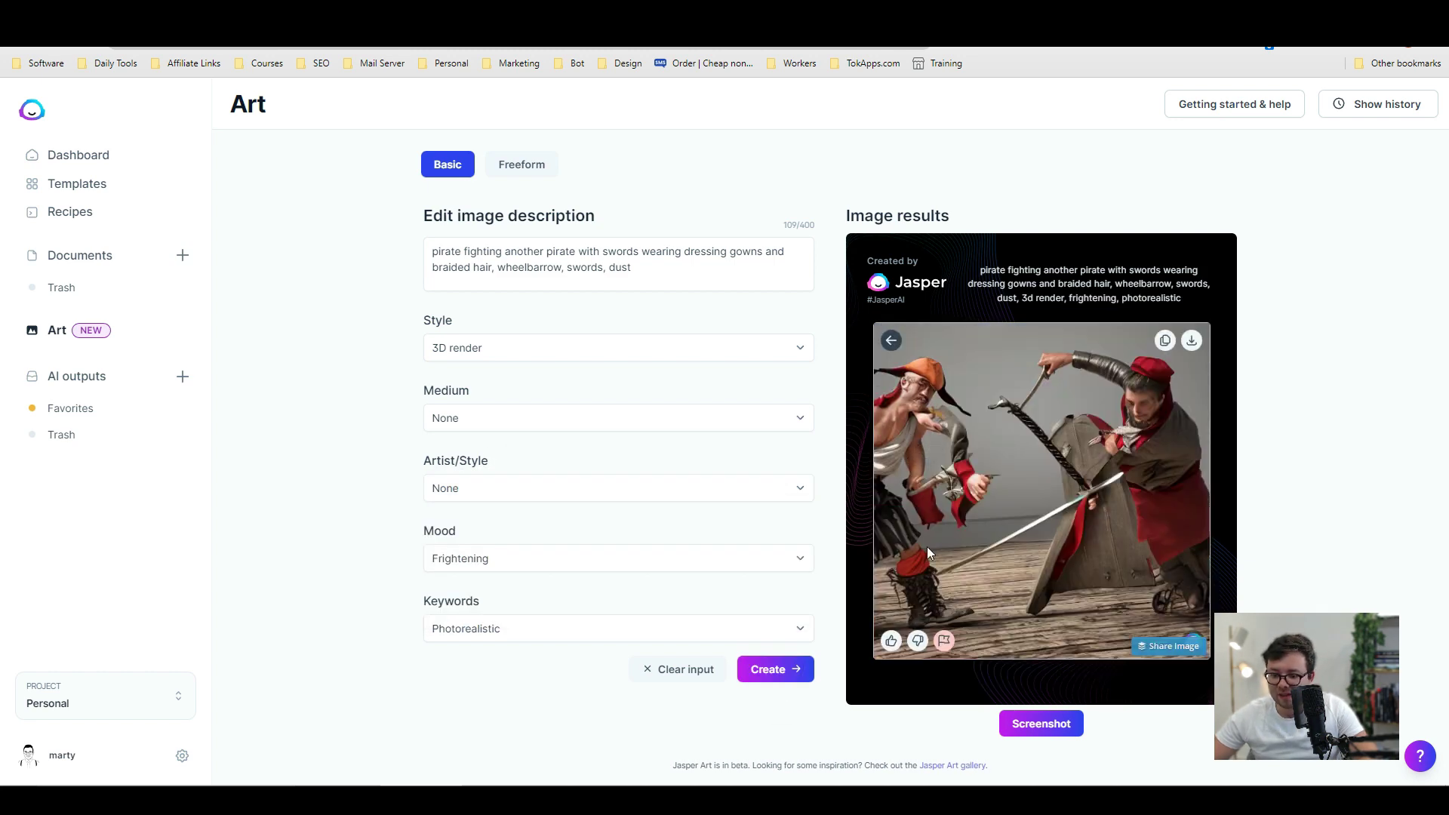
left_click(891, 341)
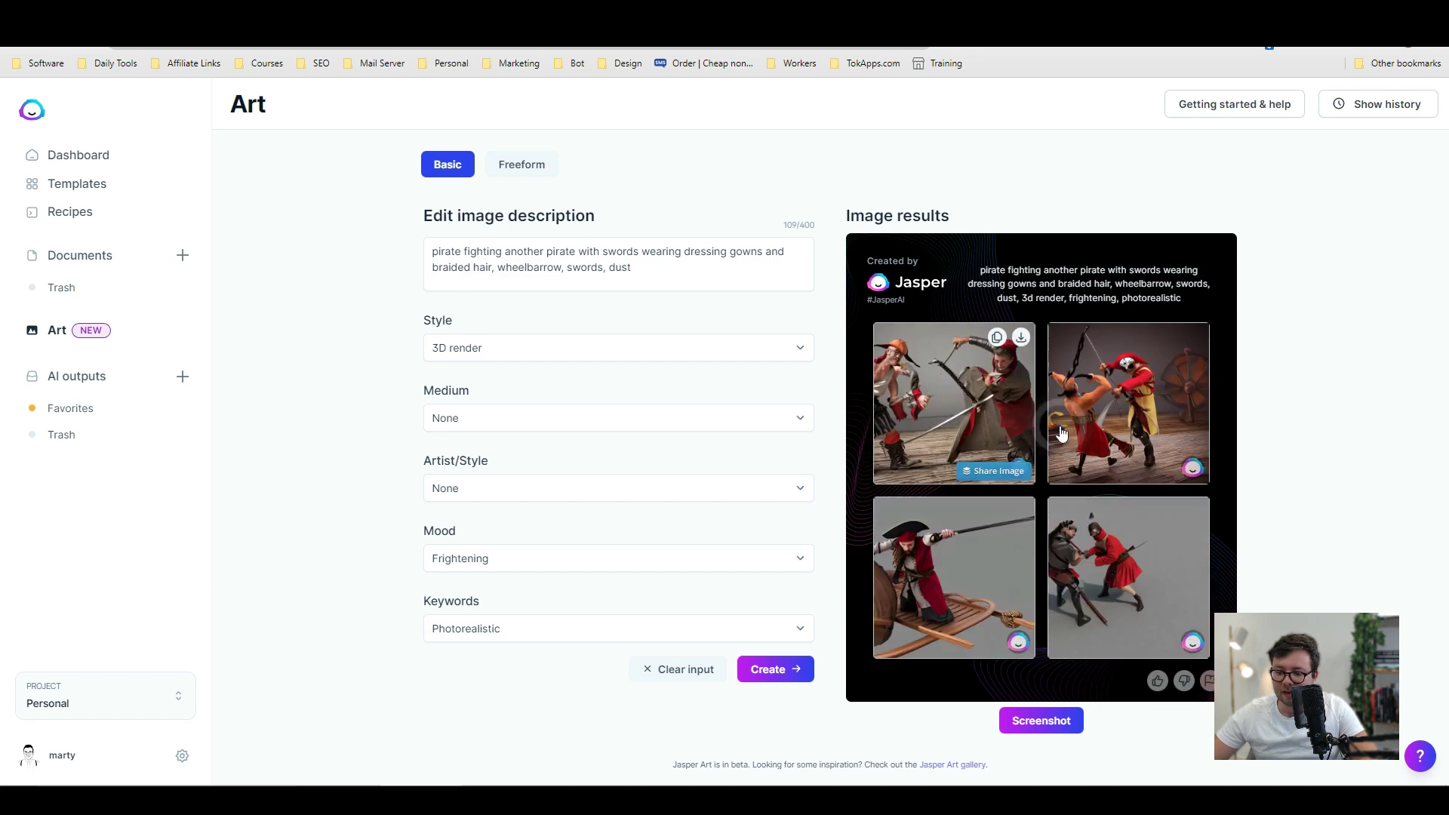
left_click(1088, 423)
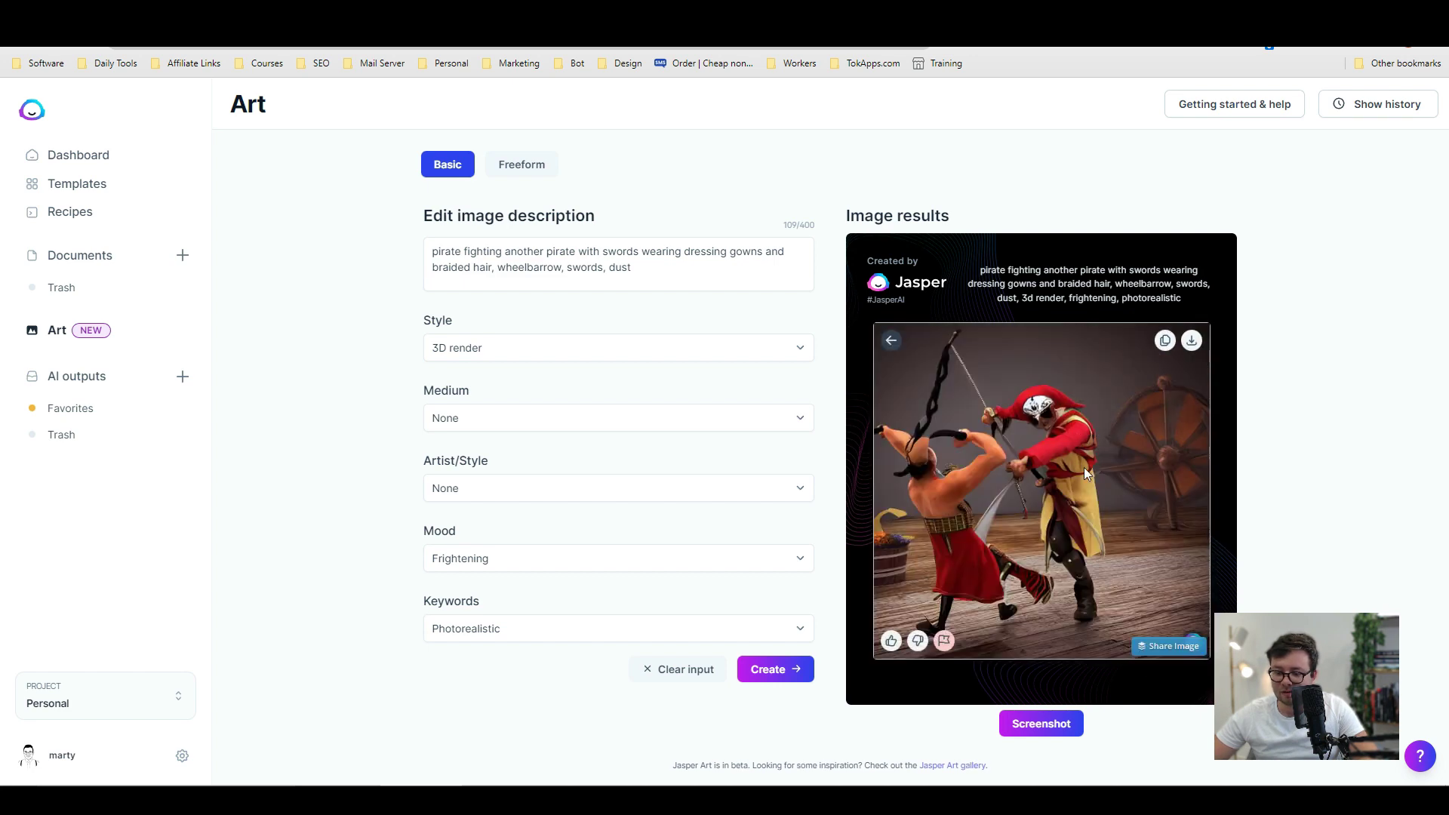
left_click(1080, 542)
left_click(1082, 541)
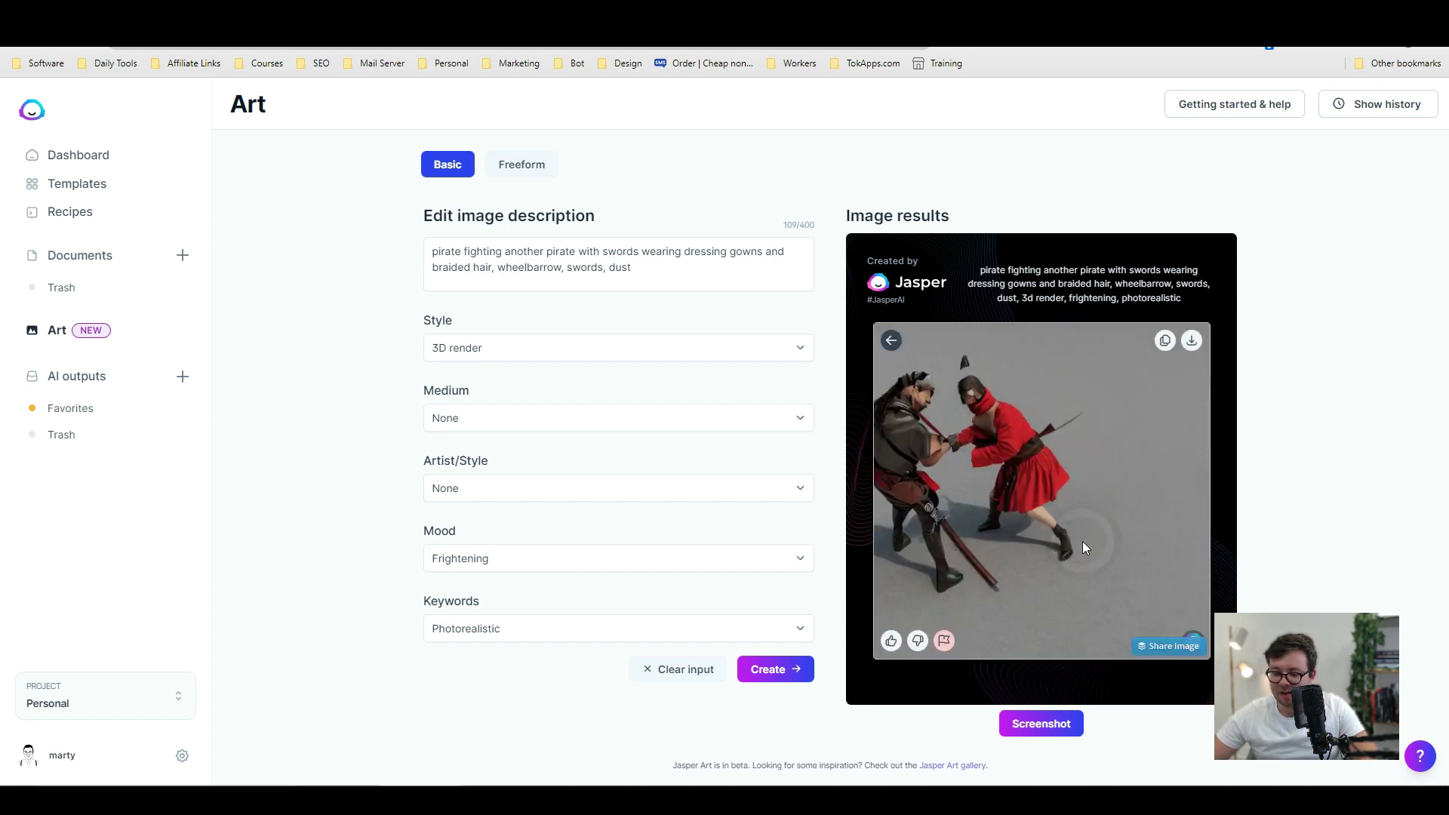
left_click(1083, 542)
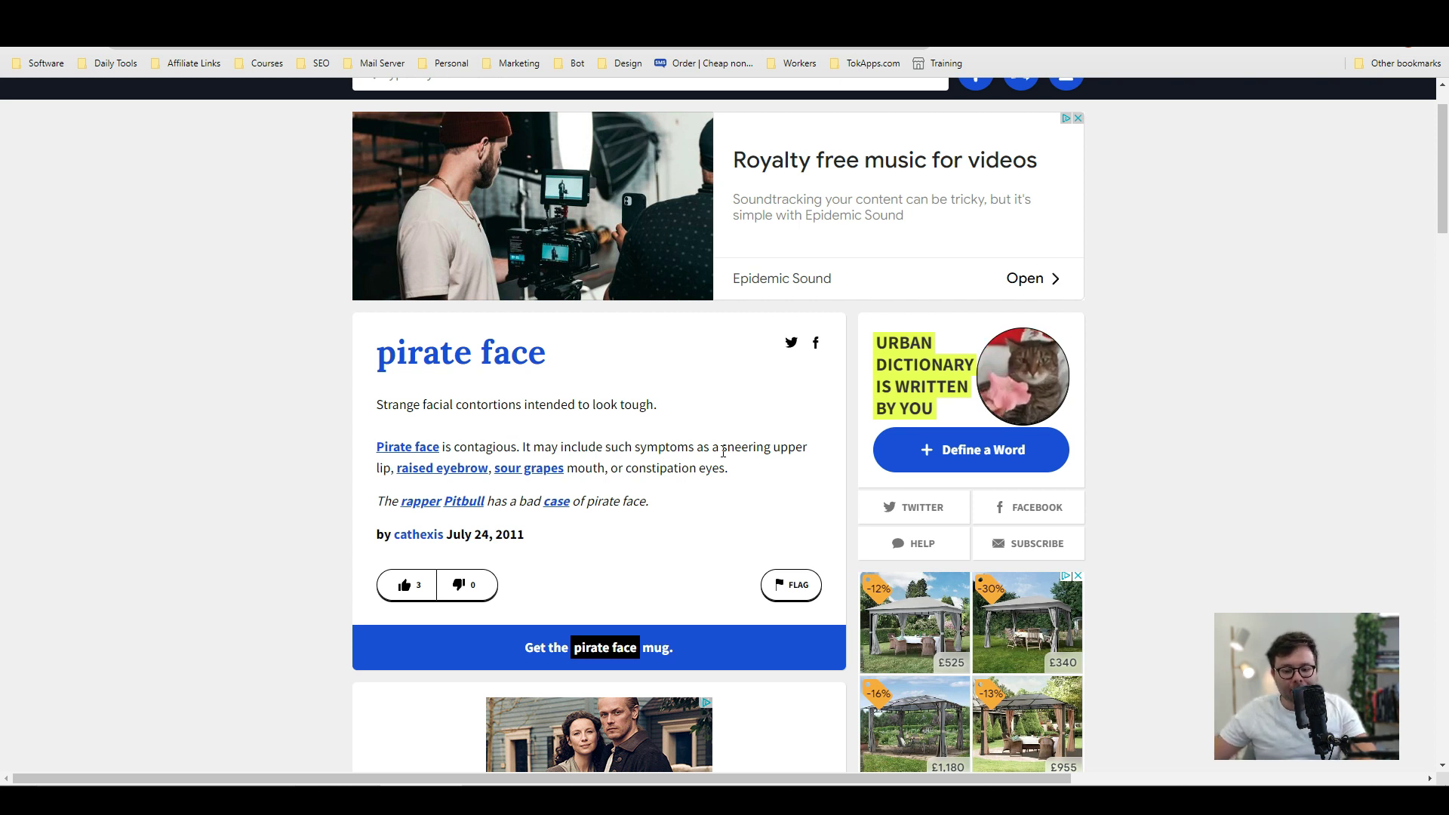
Highlight the symptom list from 'sneering upper lip' to 'constipation eyes' on the pirate face entry
left_click_drag(723, 451, 731, 472)
key("ctrl+c")
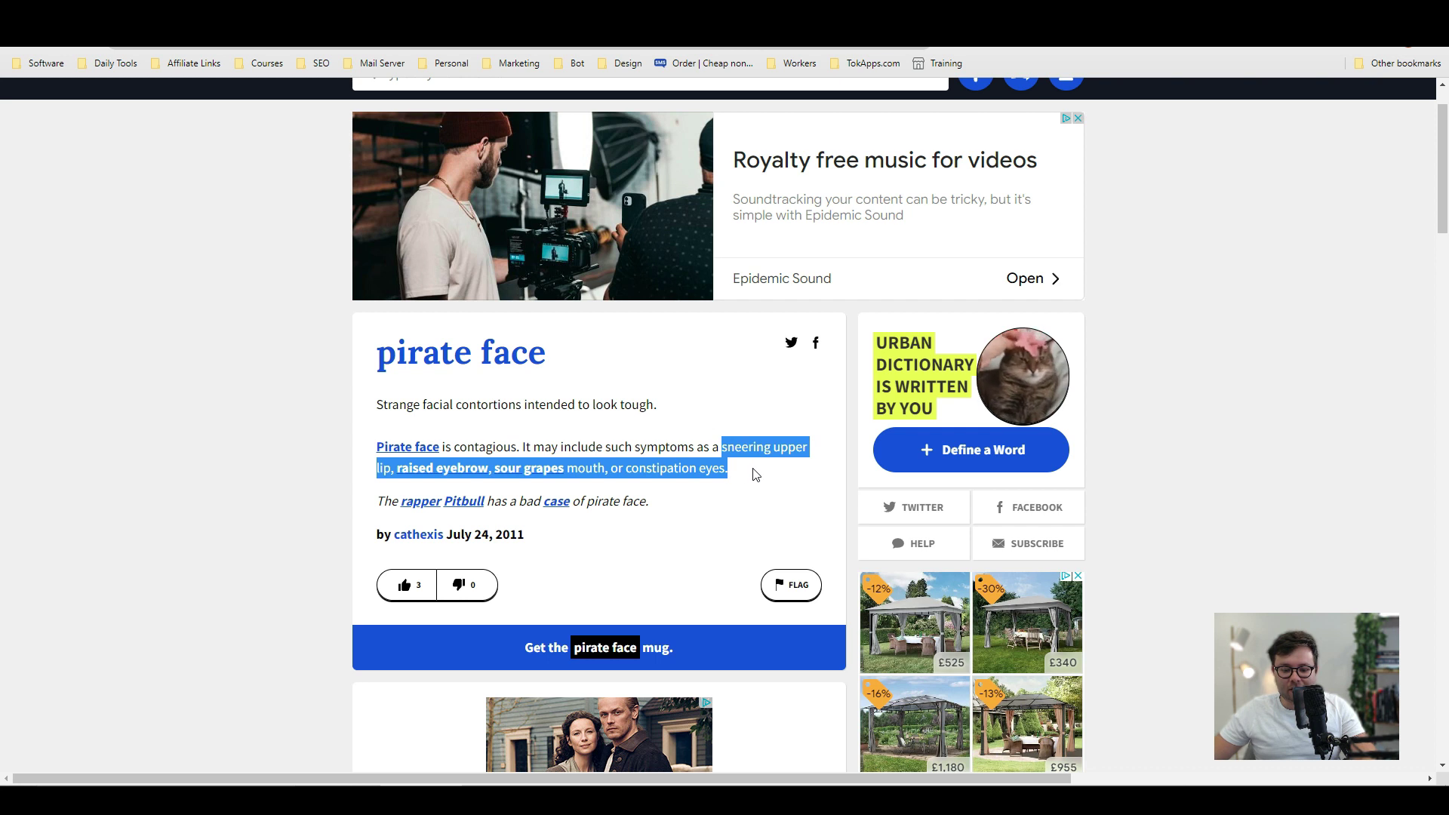
Paste the symptom list into the description and prefix it with 'pirate face'
key("ctrl+Tab")
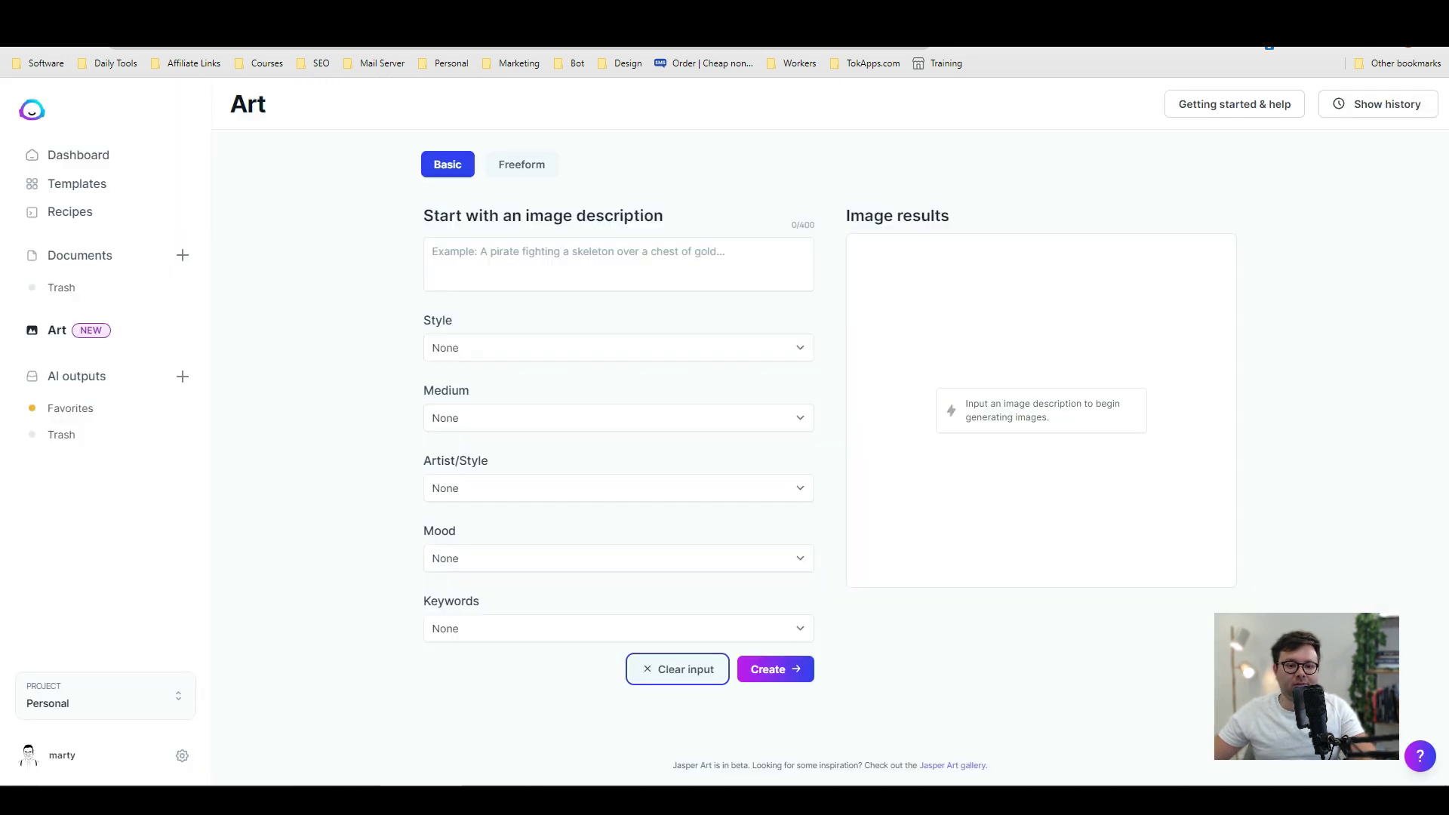
left_click(586, 265)
key("ctrl+v")
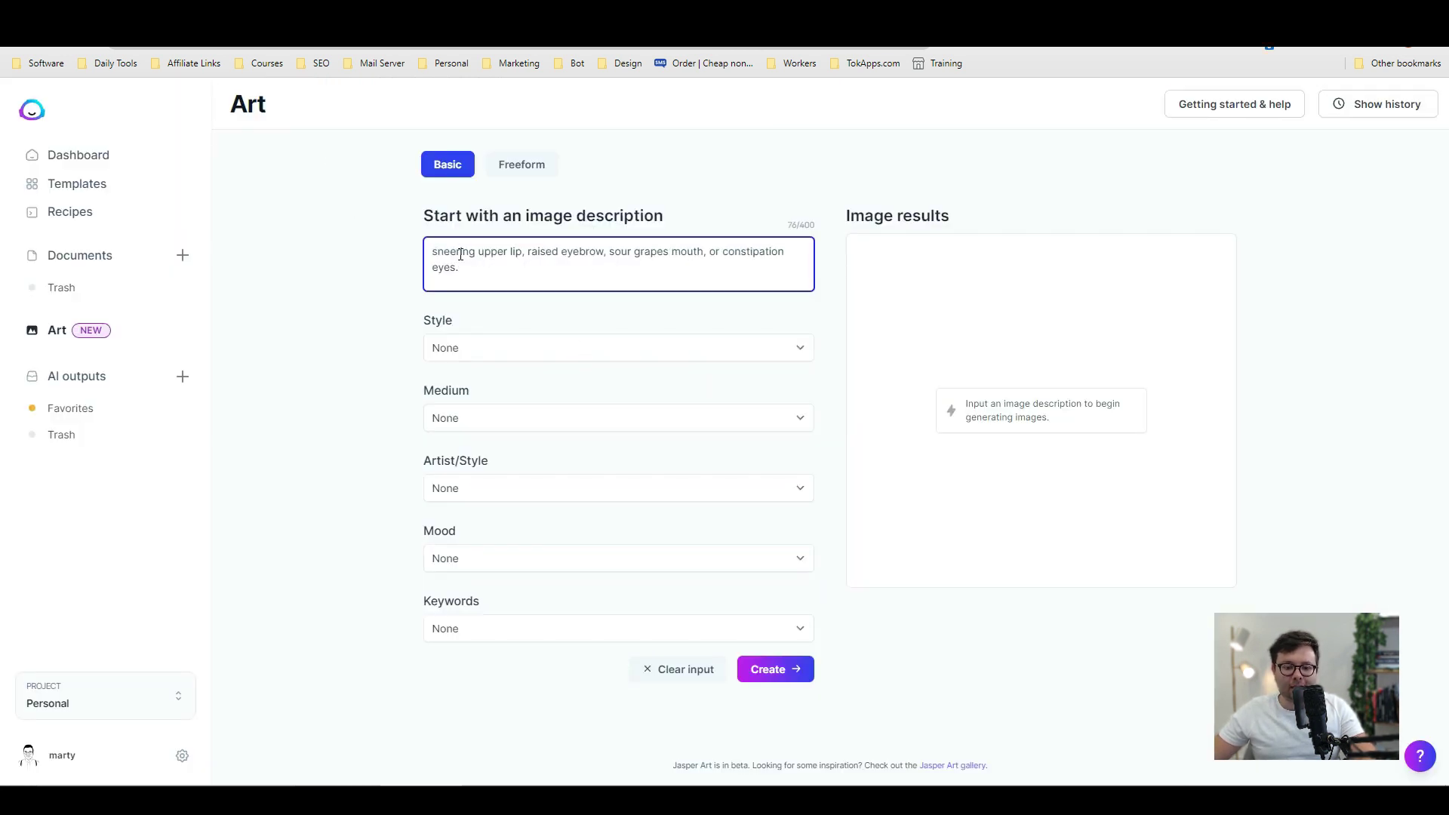
left_click(433, 252)
type("pi")
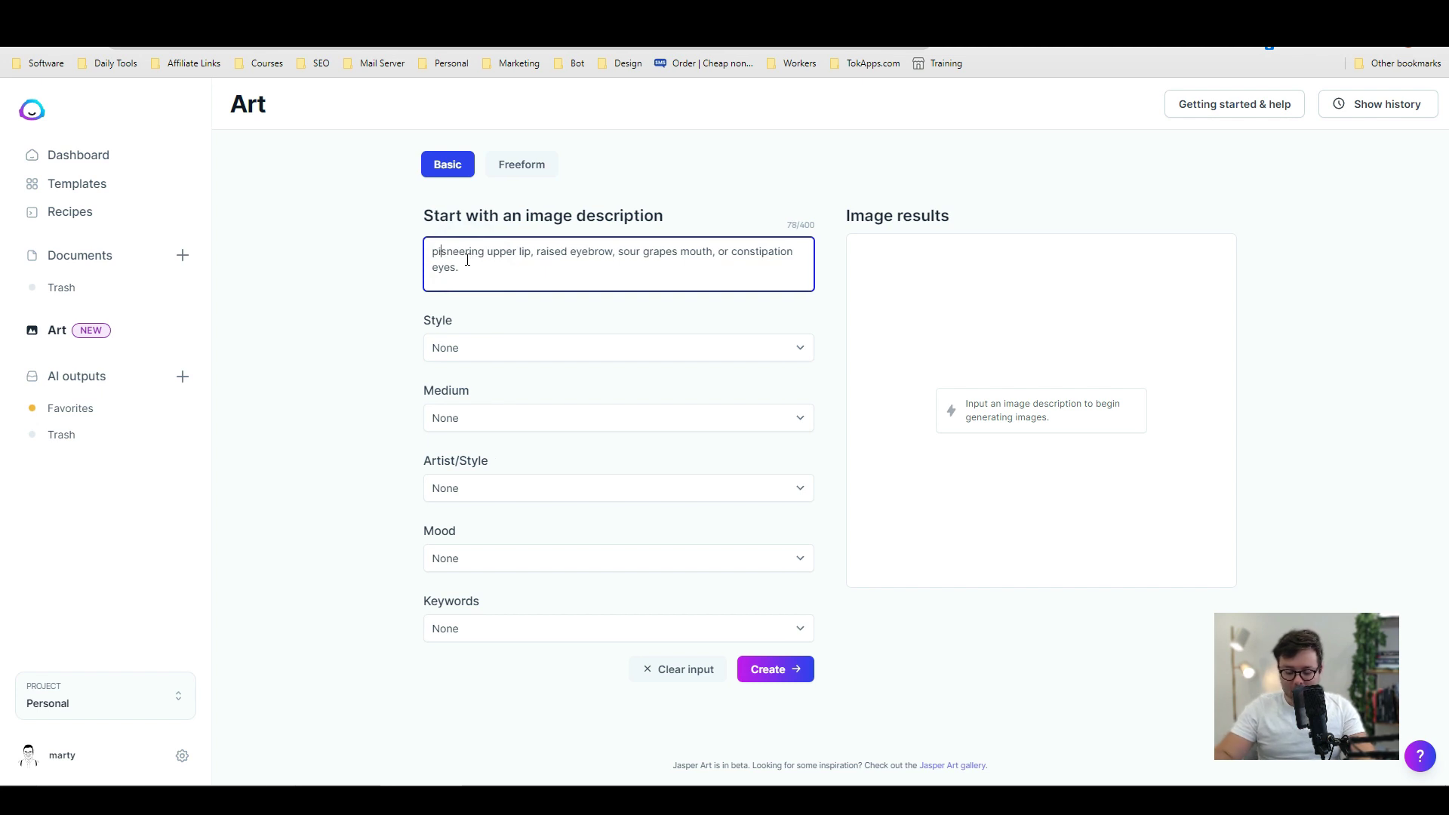
type("rate face")
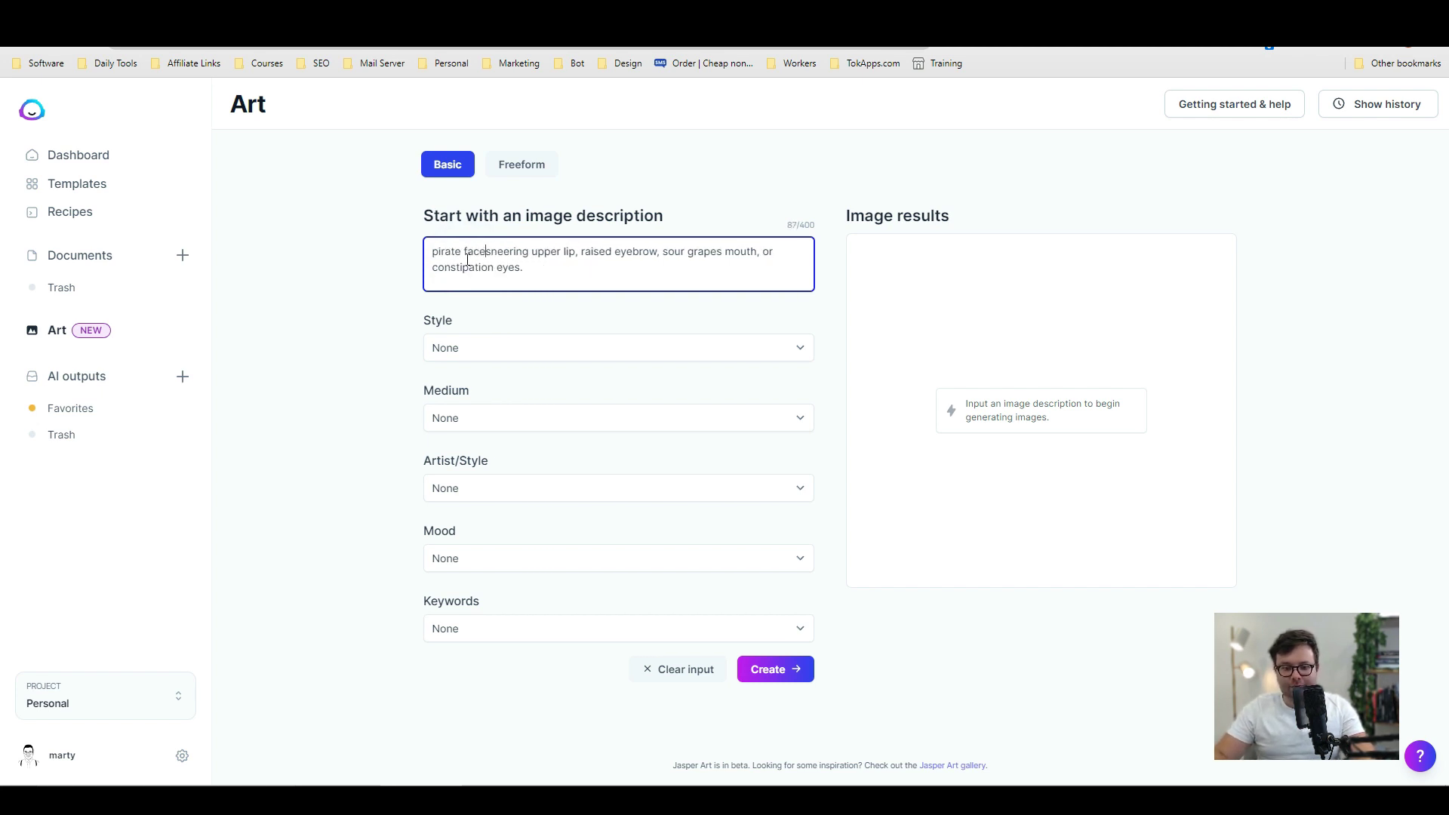
left_click(547, 269)
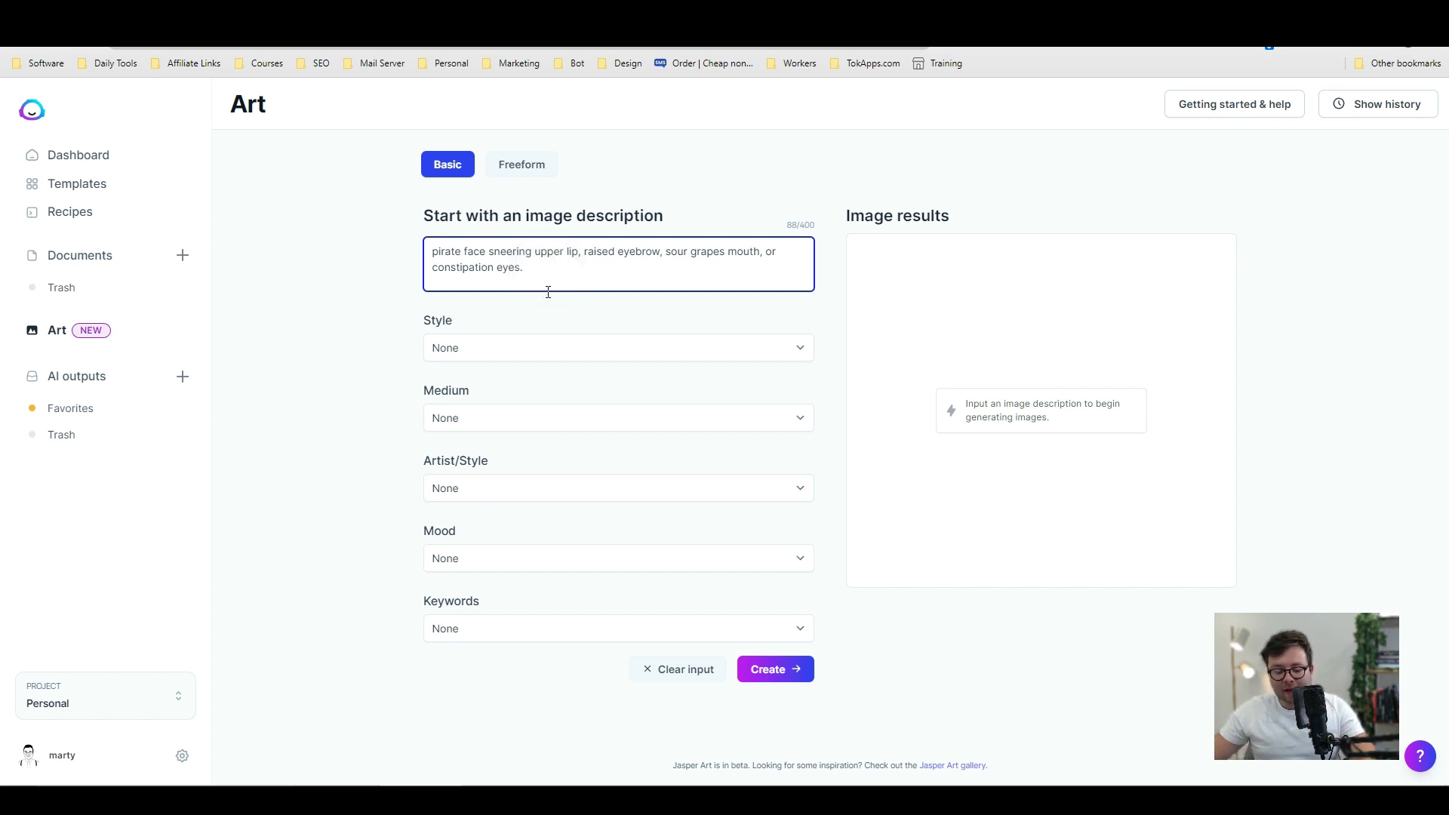
Set the keyword to Close-up and the mood to Dark
left_click(558, 631)
left_click(555, 628)
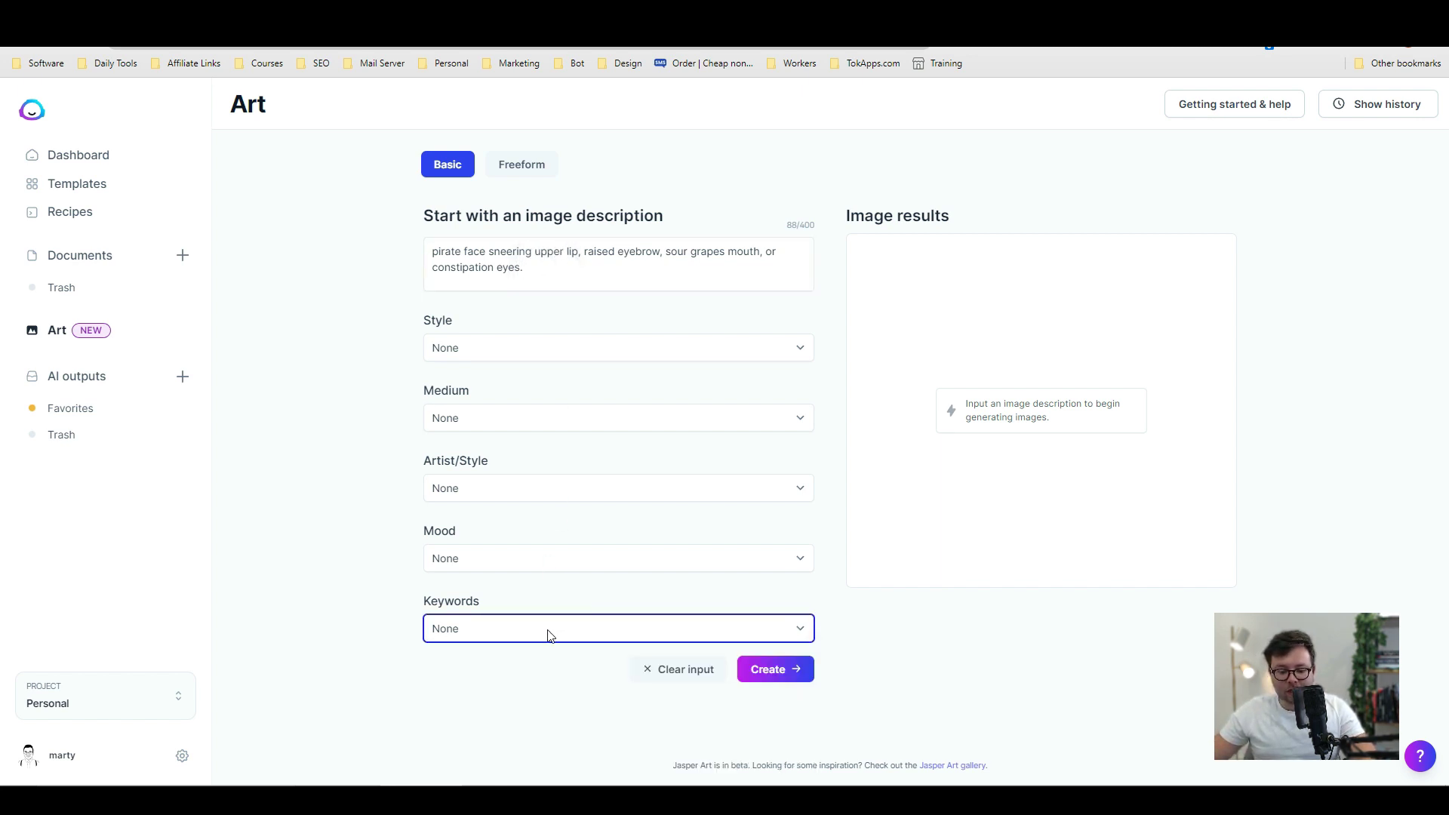
left_click(550, 631)
left_click(492, 691)
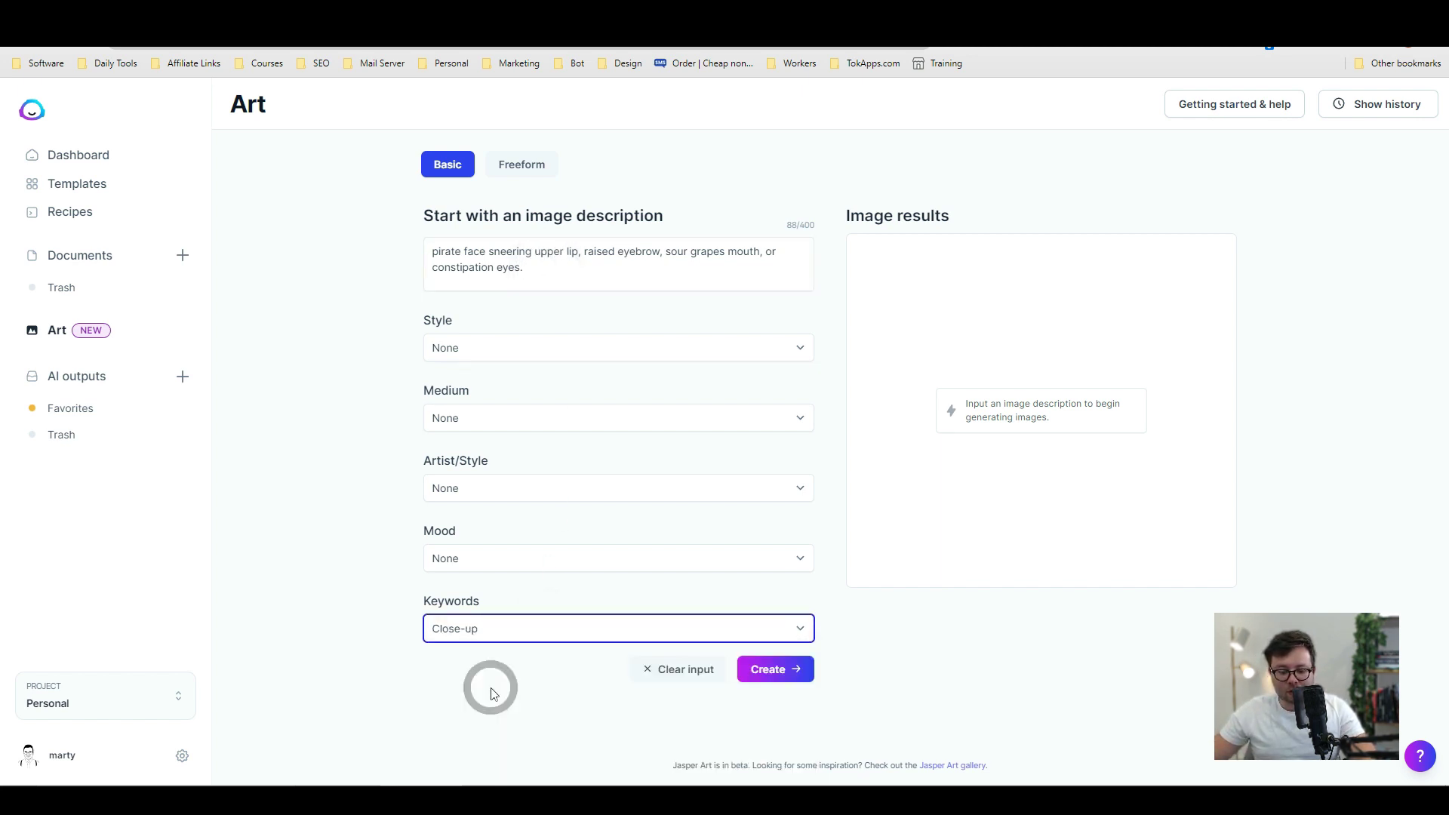
left_click(491, 568)
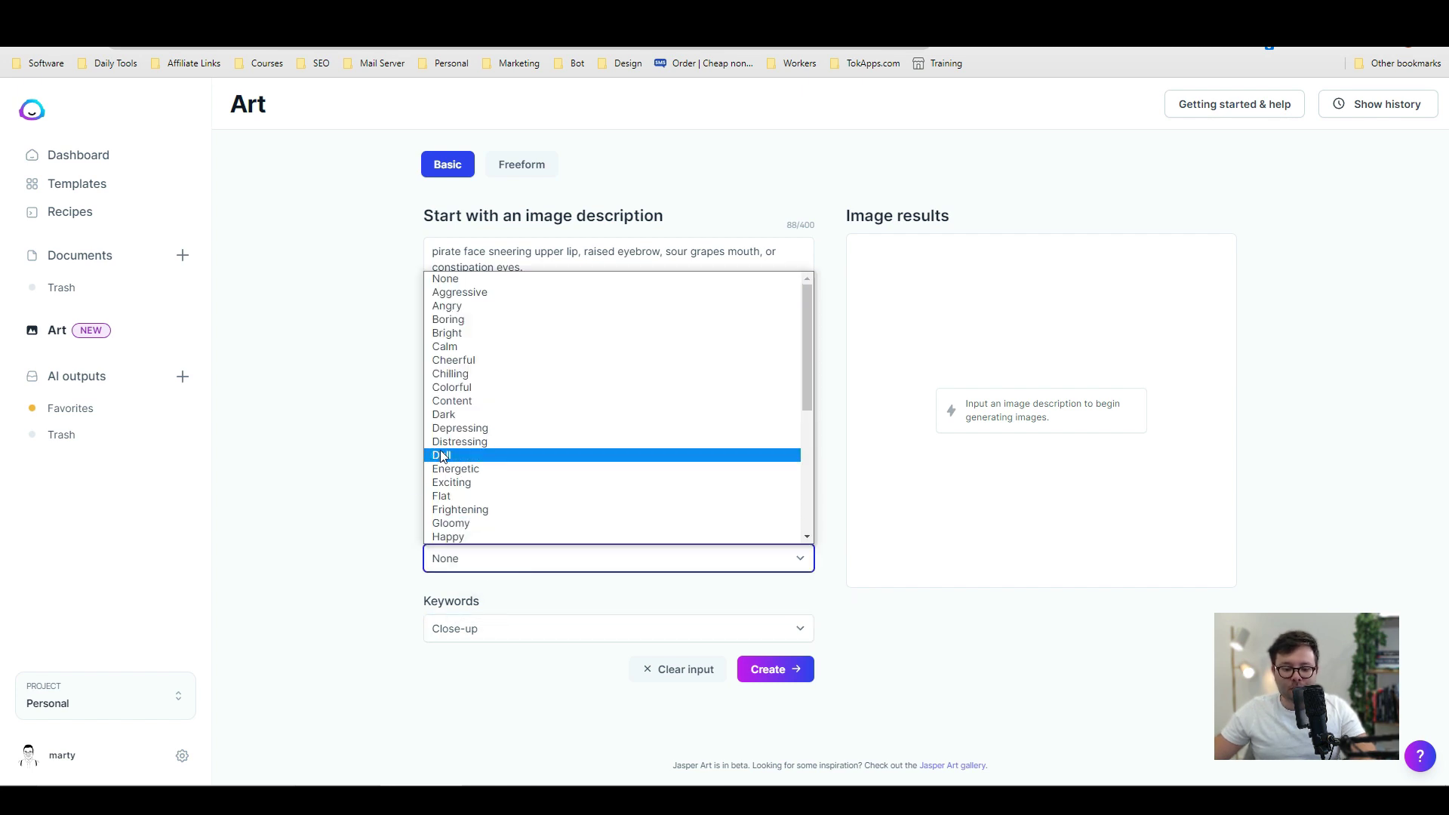
left_click(476, 415)
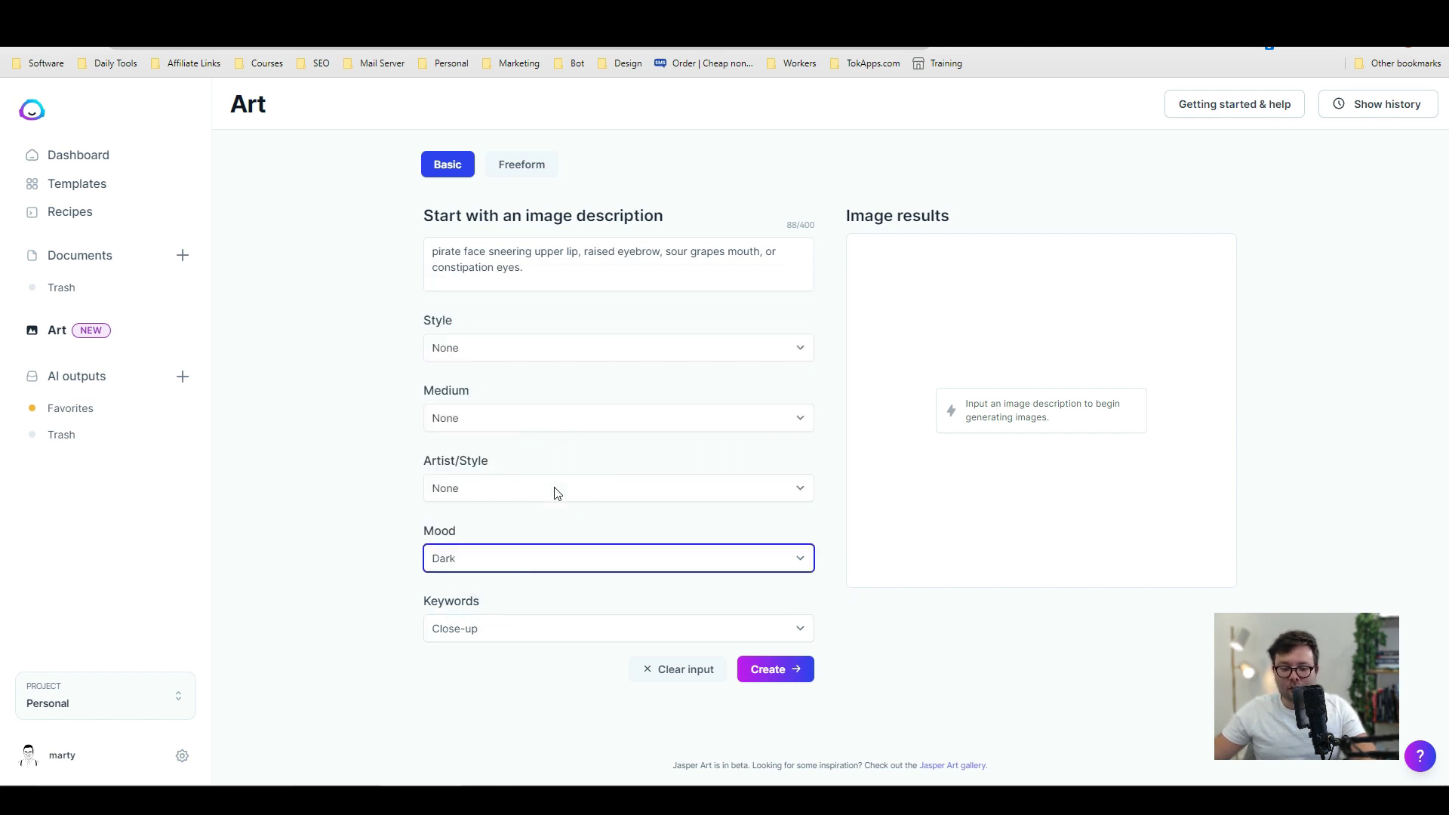
Check the Artist/Style, Medium and Style lists, leaving each at None
left_click(516, 490)
left_click(517, 489)
left_click(500, 426)
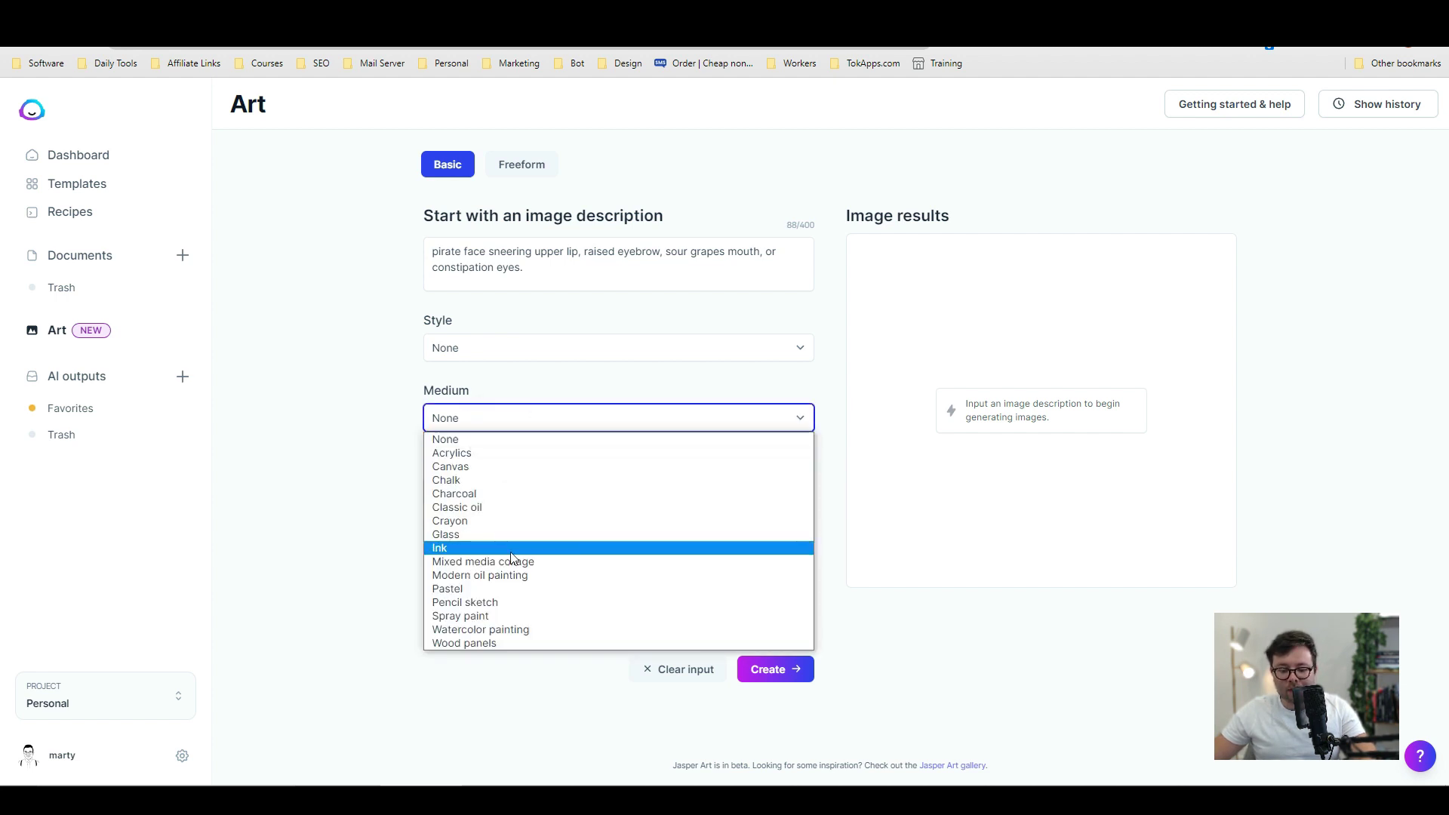
left_click(408, 527)
left_click(574, 351)
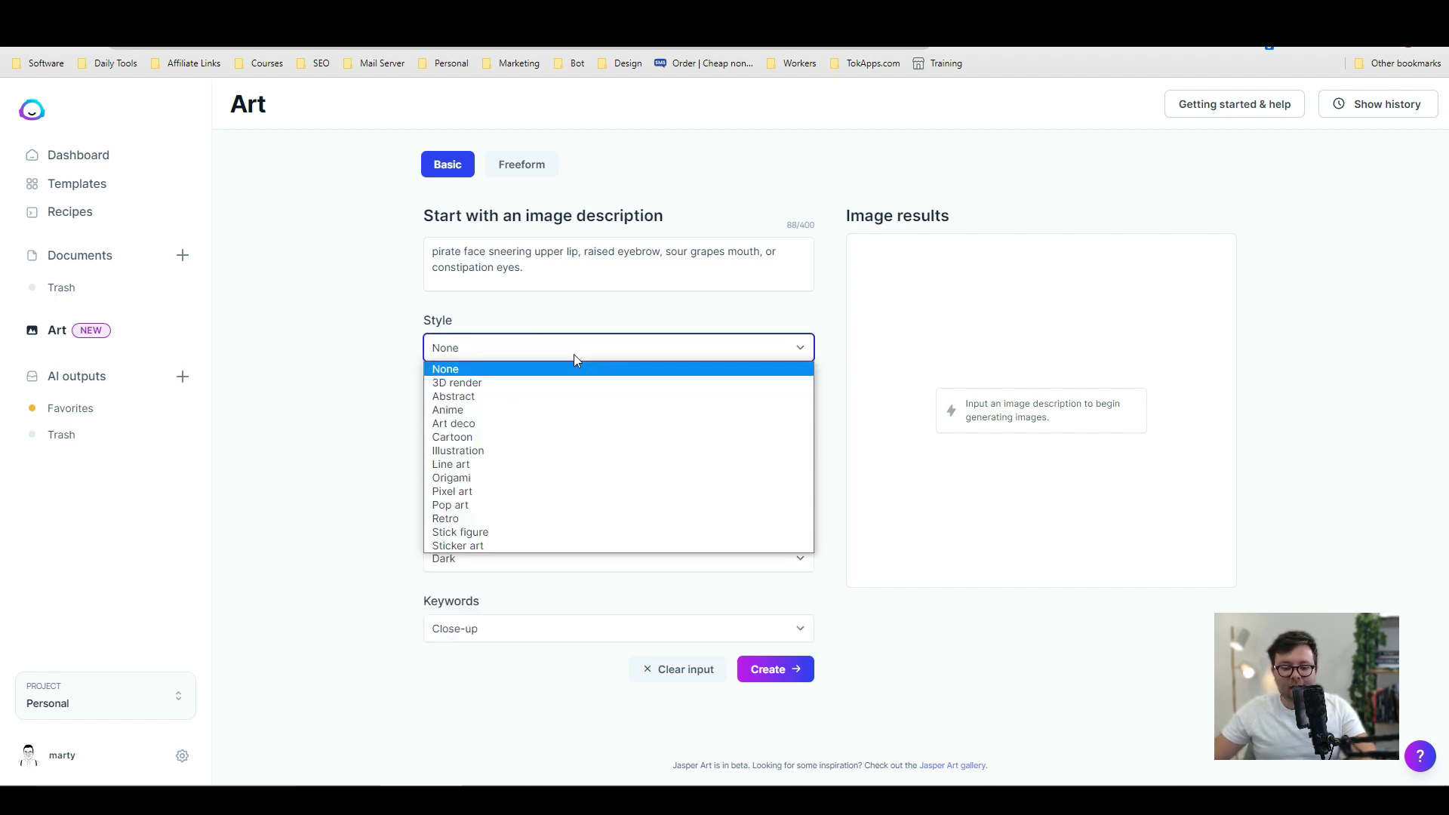
left_click(385, 441)
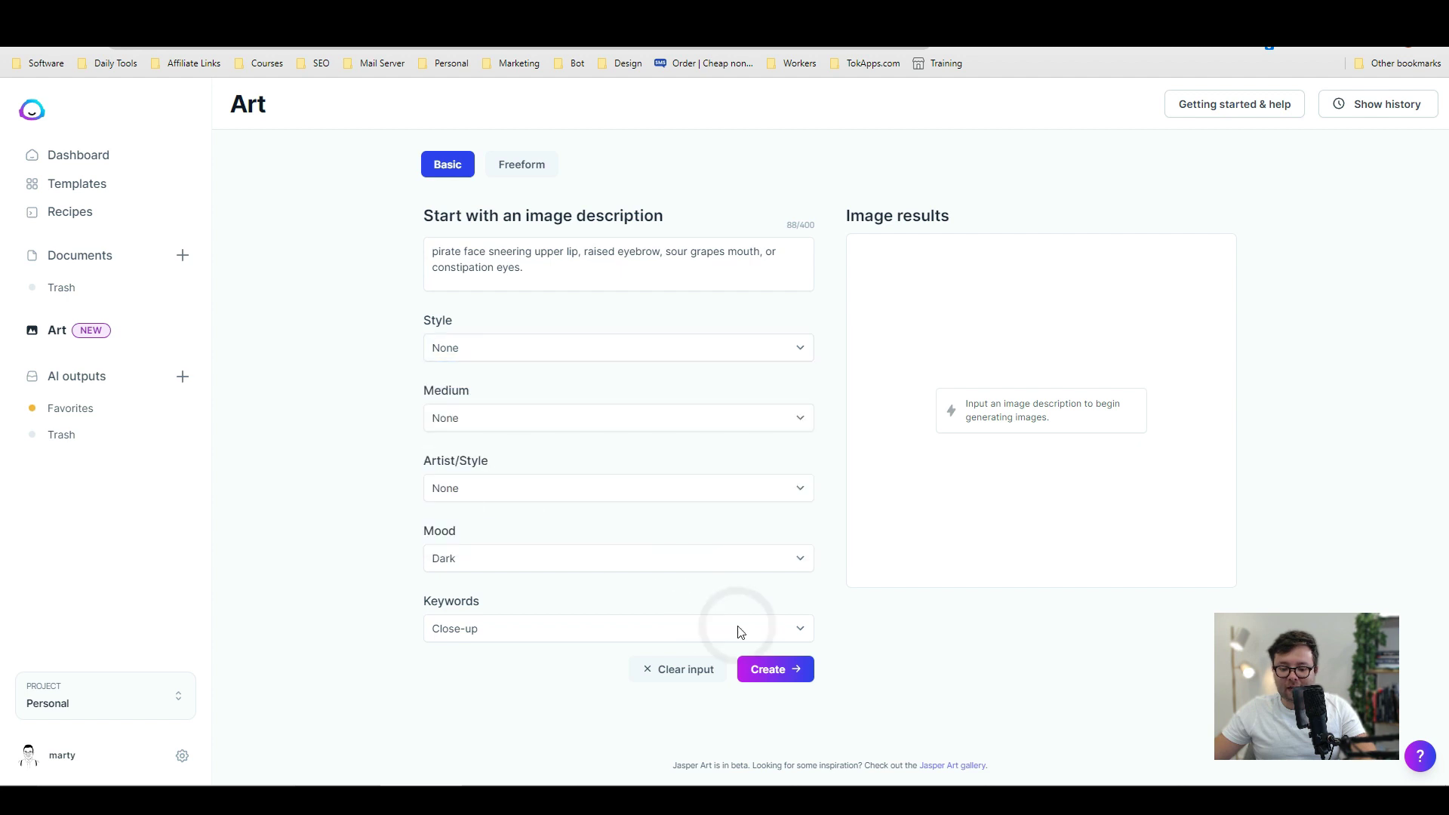
Generate the dark close-up pirate face grid and enlarge the top-left image
left_click(766, 677)
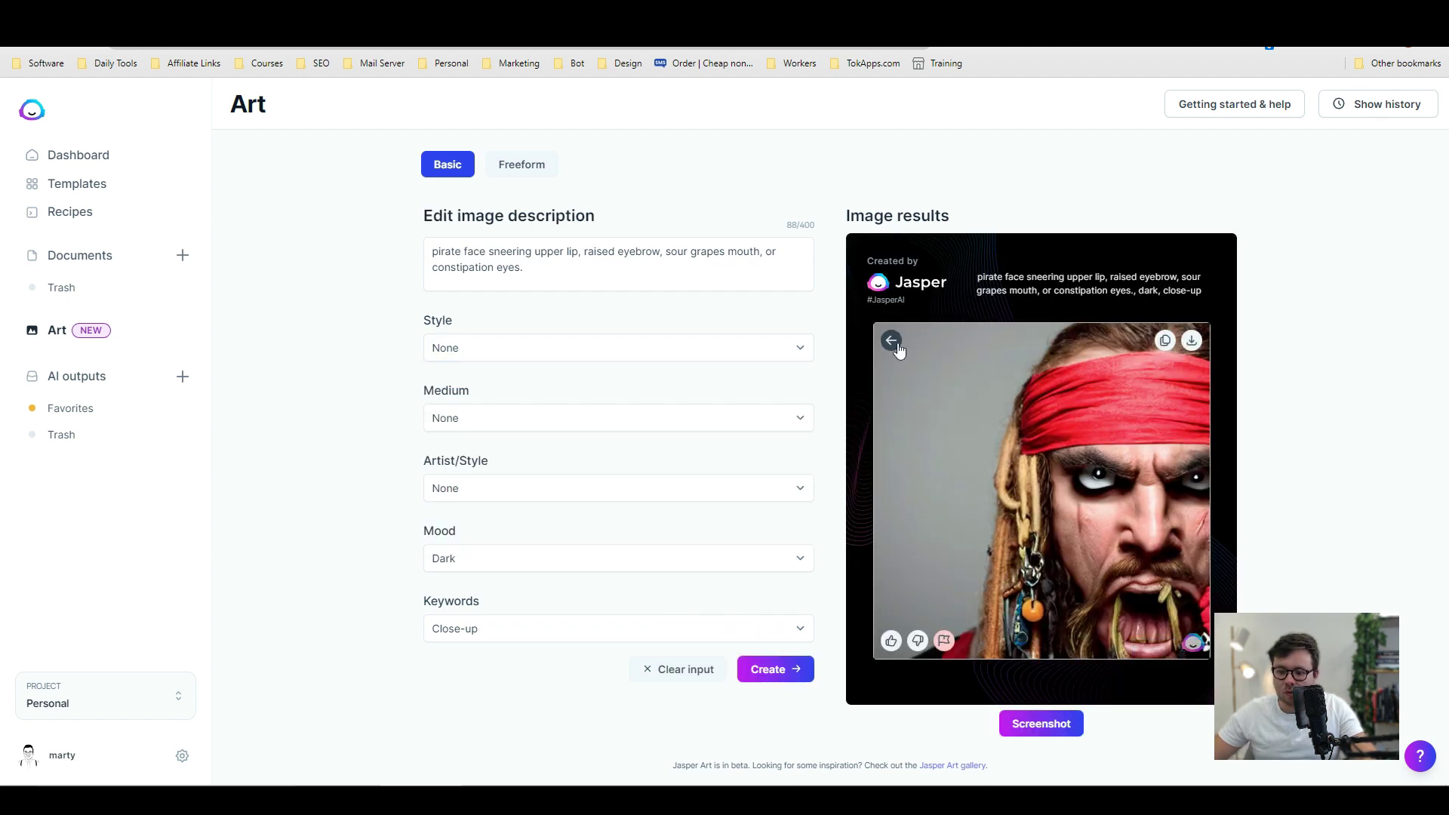
left_click(891, 341)
left_click(970, 420)
left_click(893, 342)
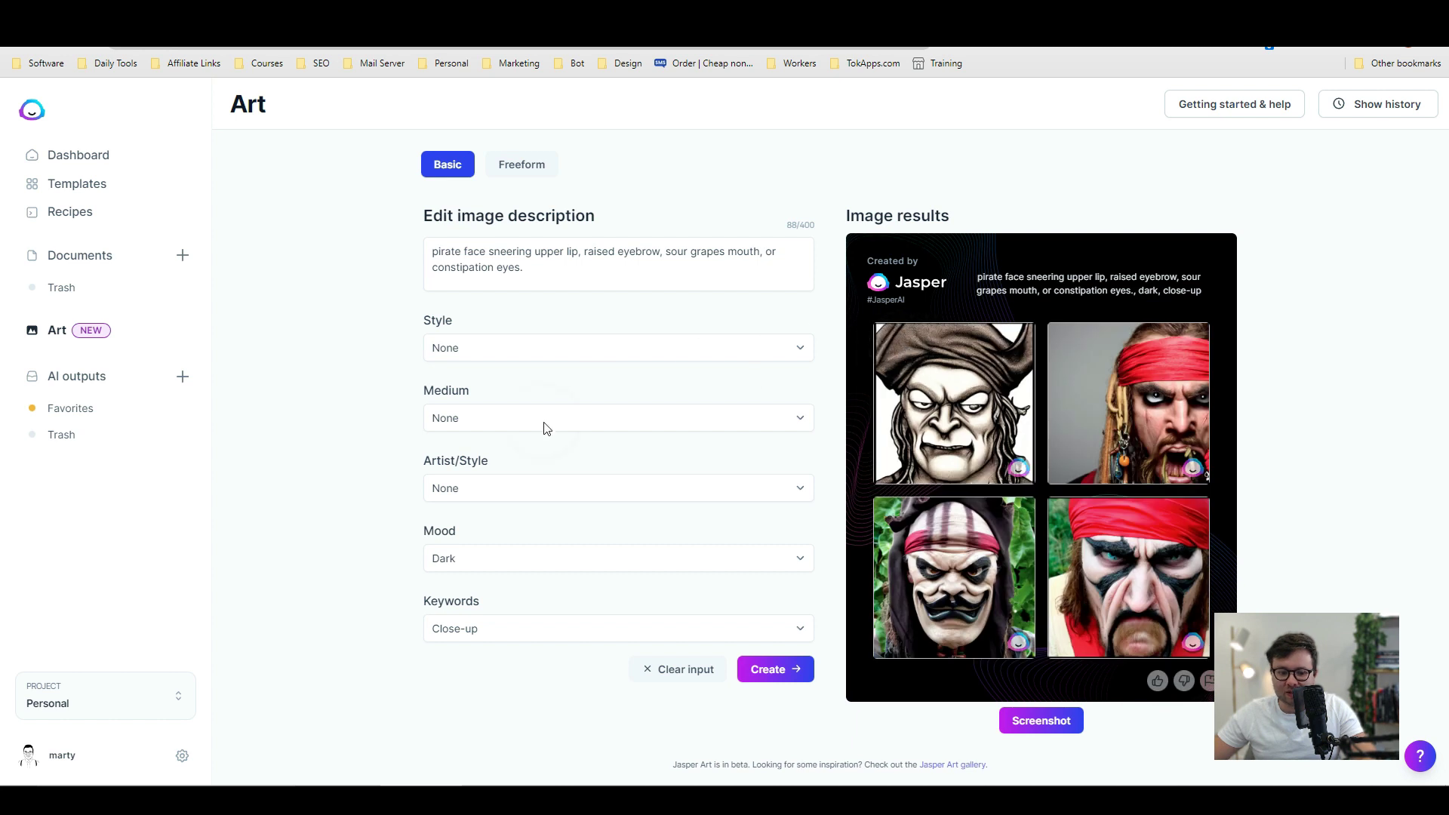
Switch the style to Pixel art and regenerate the pirate faces
left_click(492, 354)
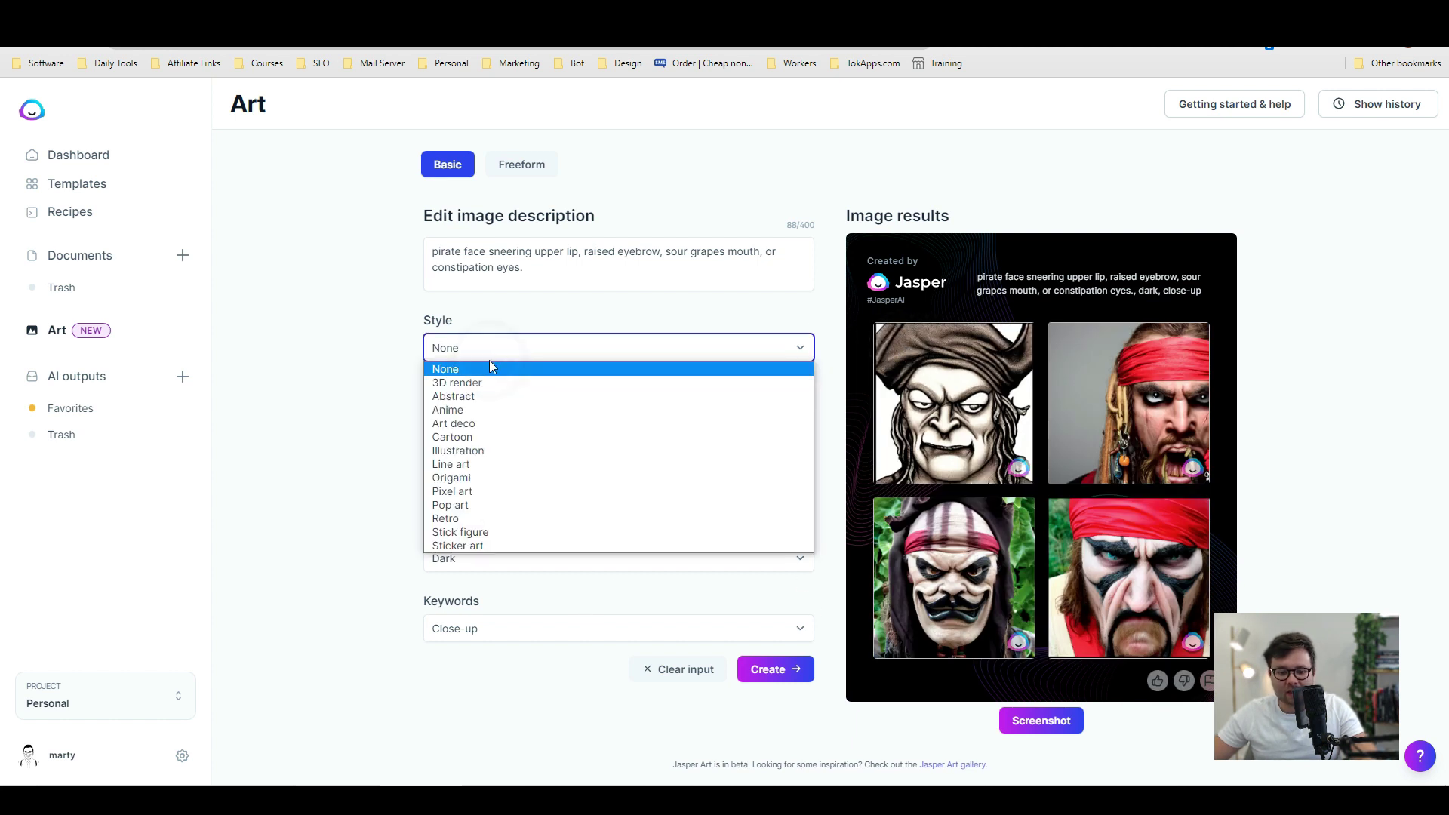
left_click(474, 492)
left_click(567, 488)
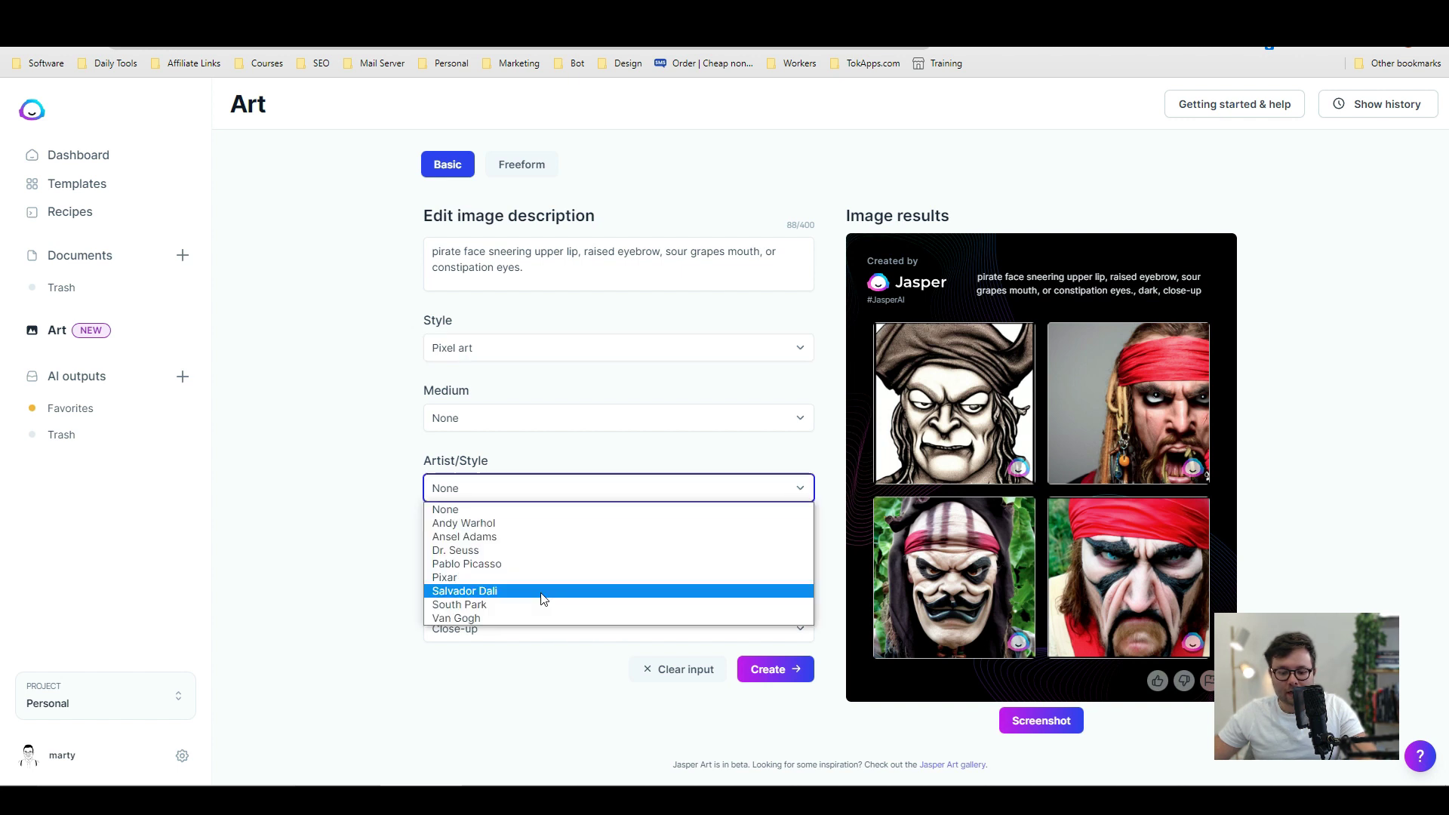
left_click(324, 586)
left_click(777, 671)
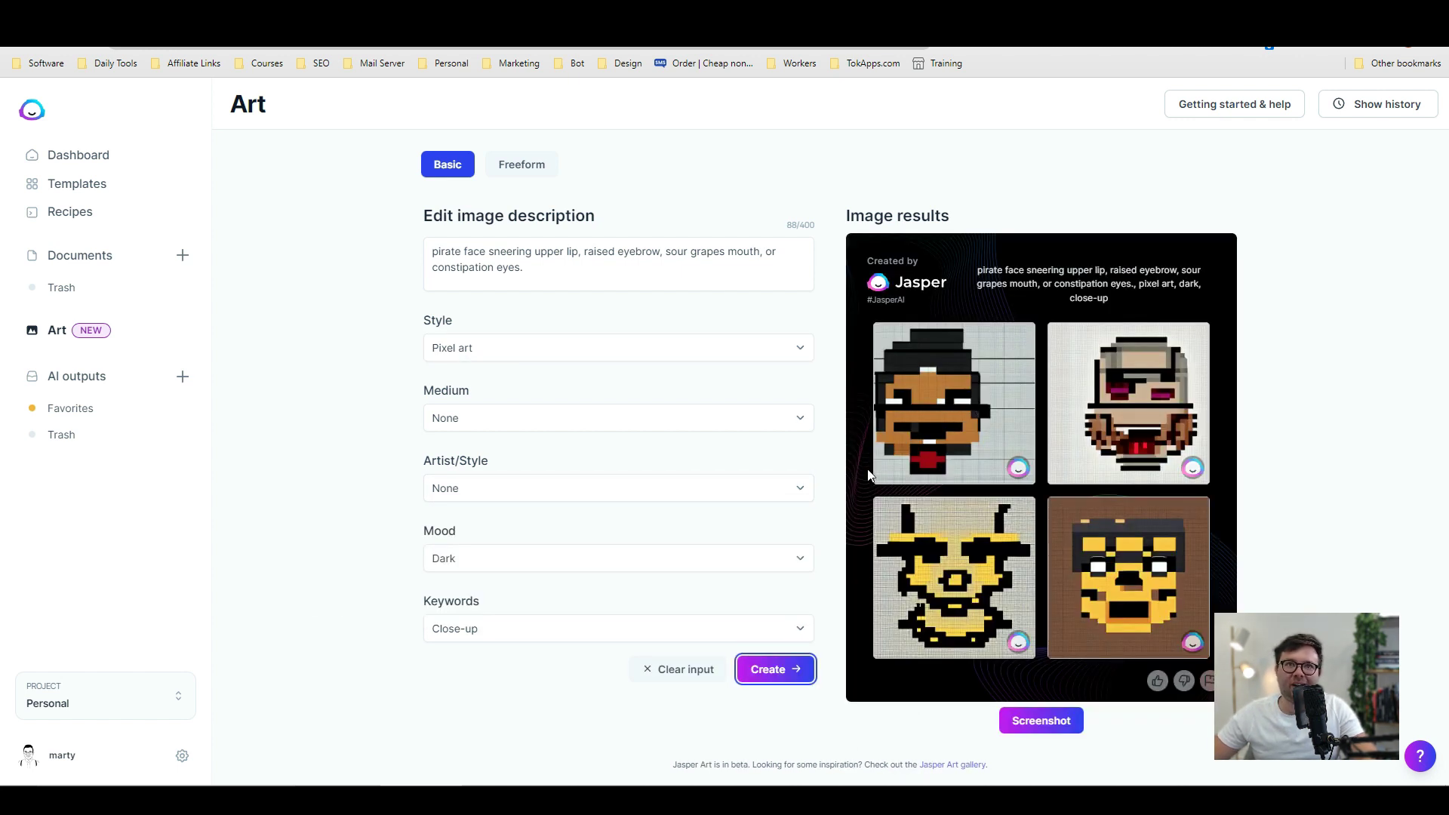
Switch the style to Pop art and regenerate the pirate faces
left_click(494, 349)
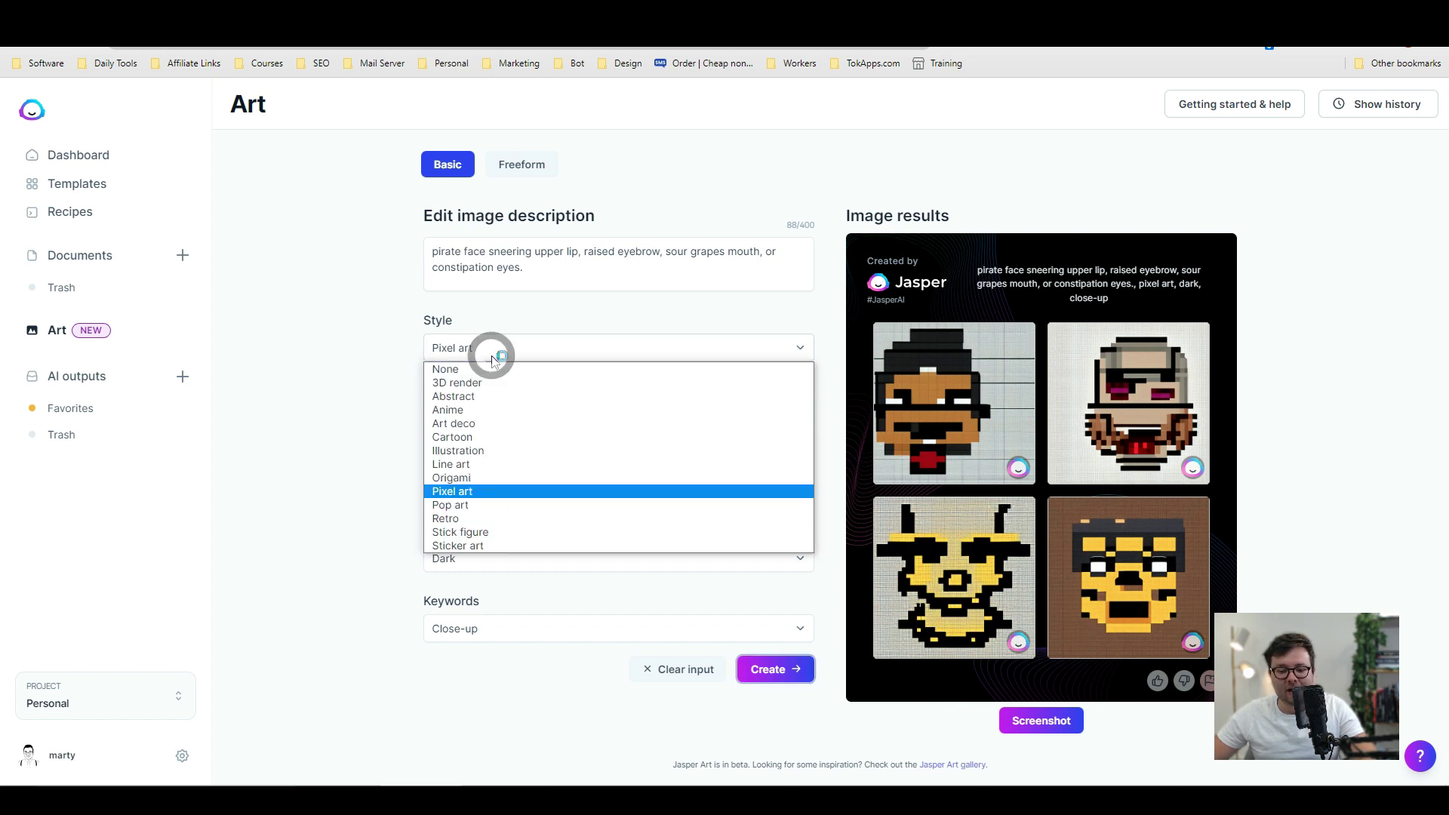
left_click(483, 505)
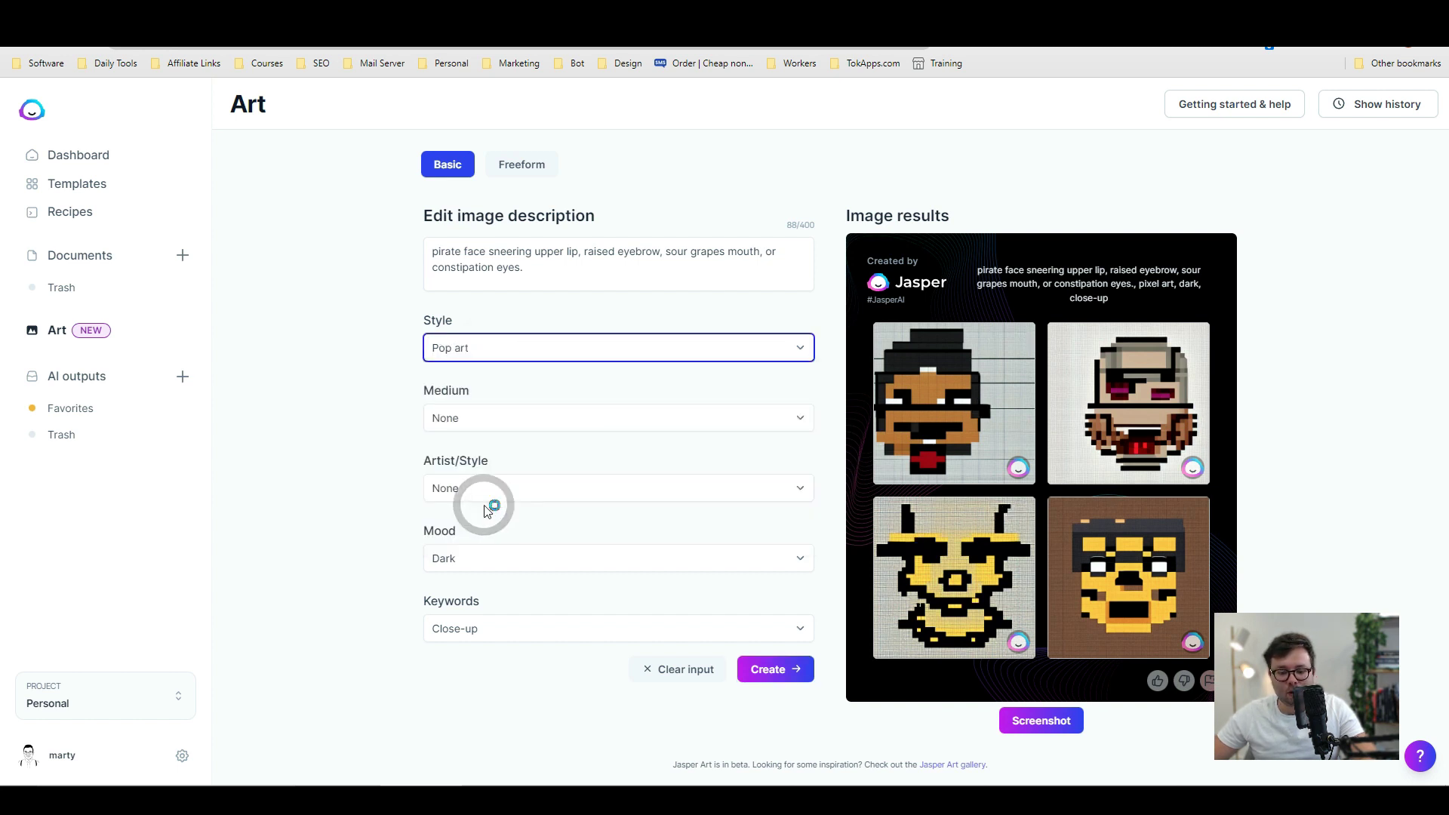
left_click(777, 669)
Set the keyword to Full face portrait and insert 'close up' after 'pirate face' in the description
left_click(474, 631)
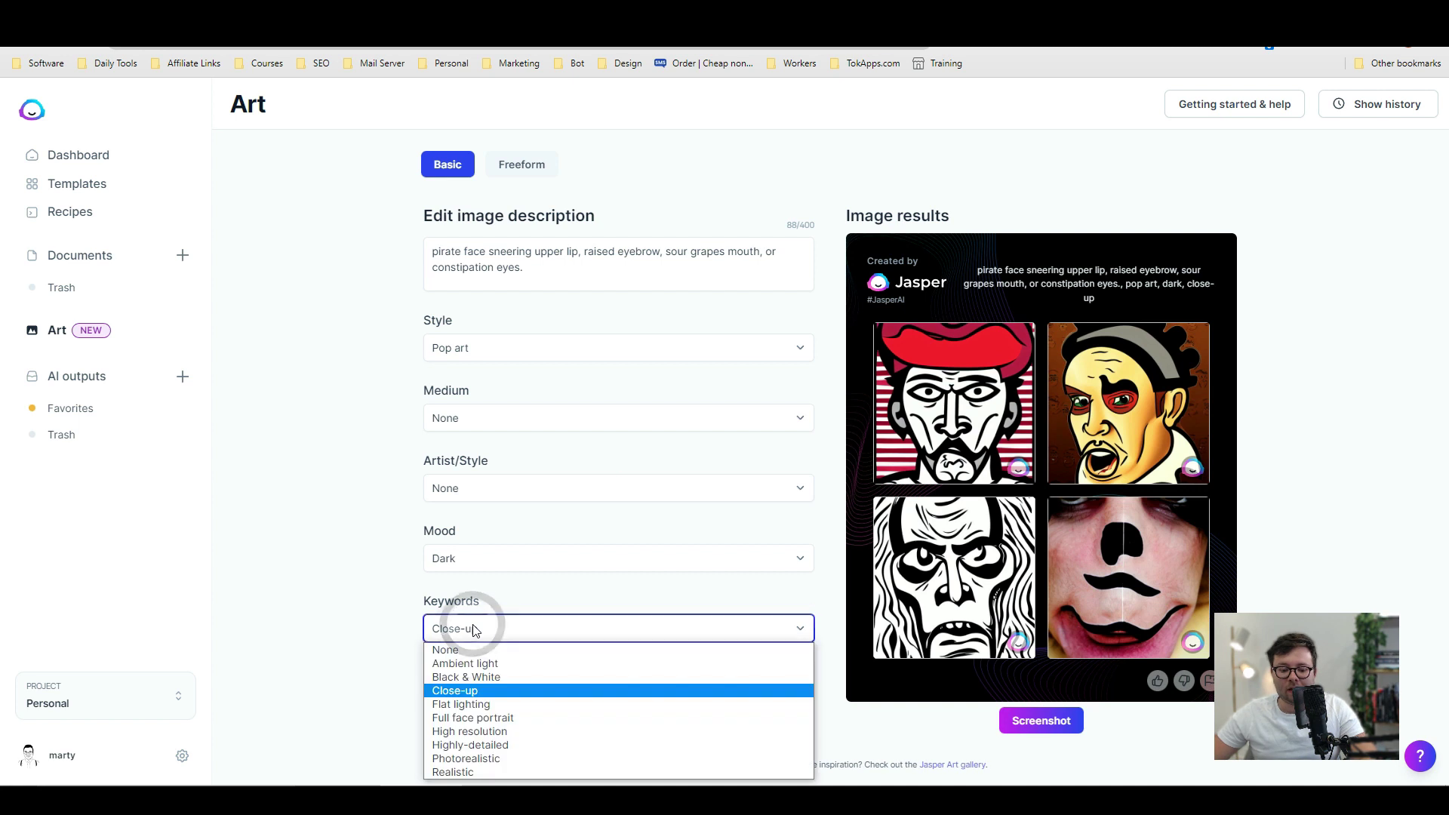
left_click(491, 719)
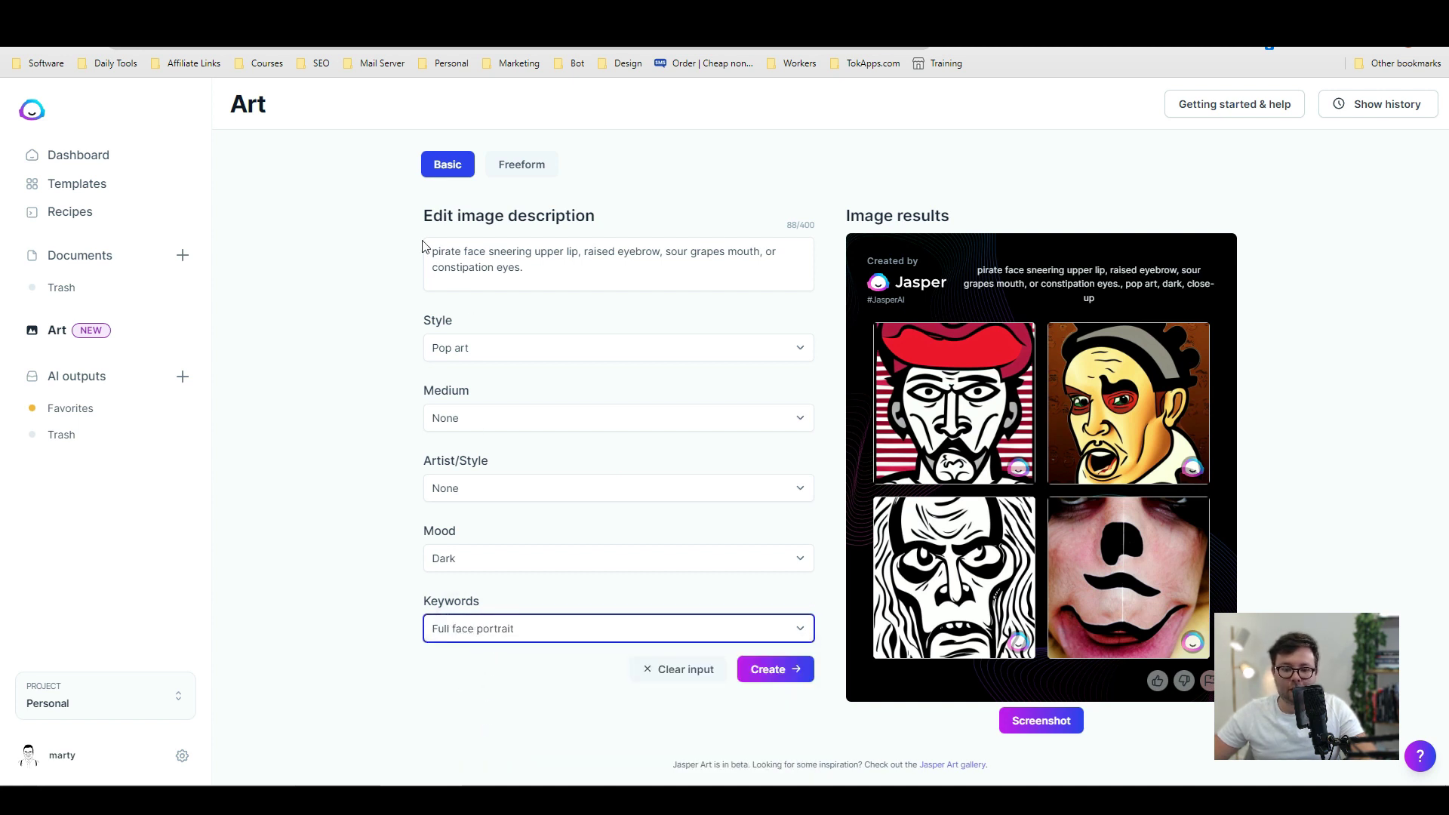
left_click(483, 257)
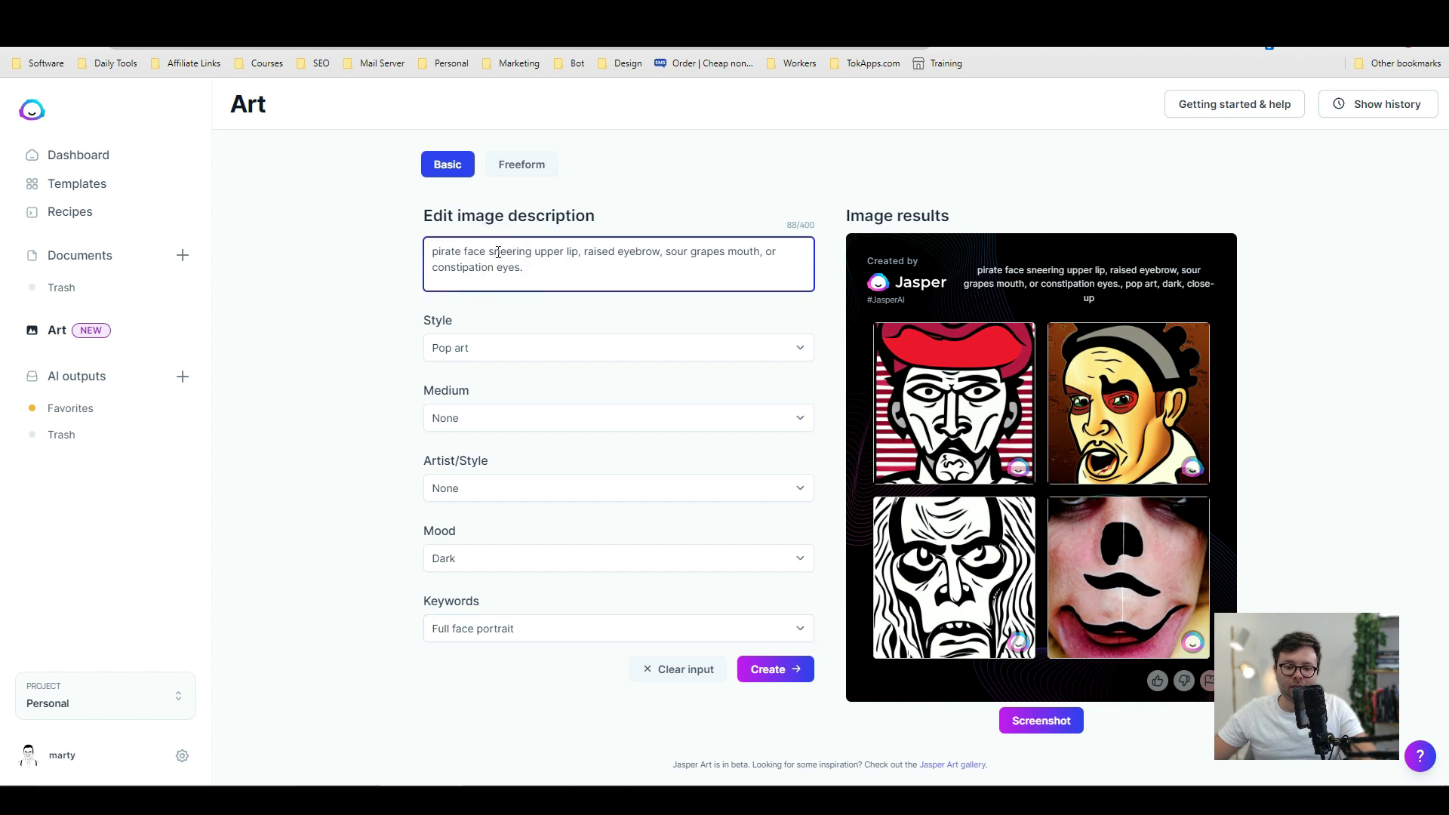
left_click(486, 253)
type("close up")
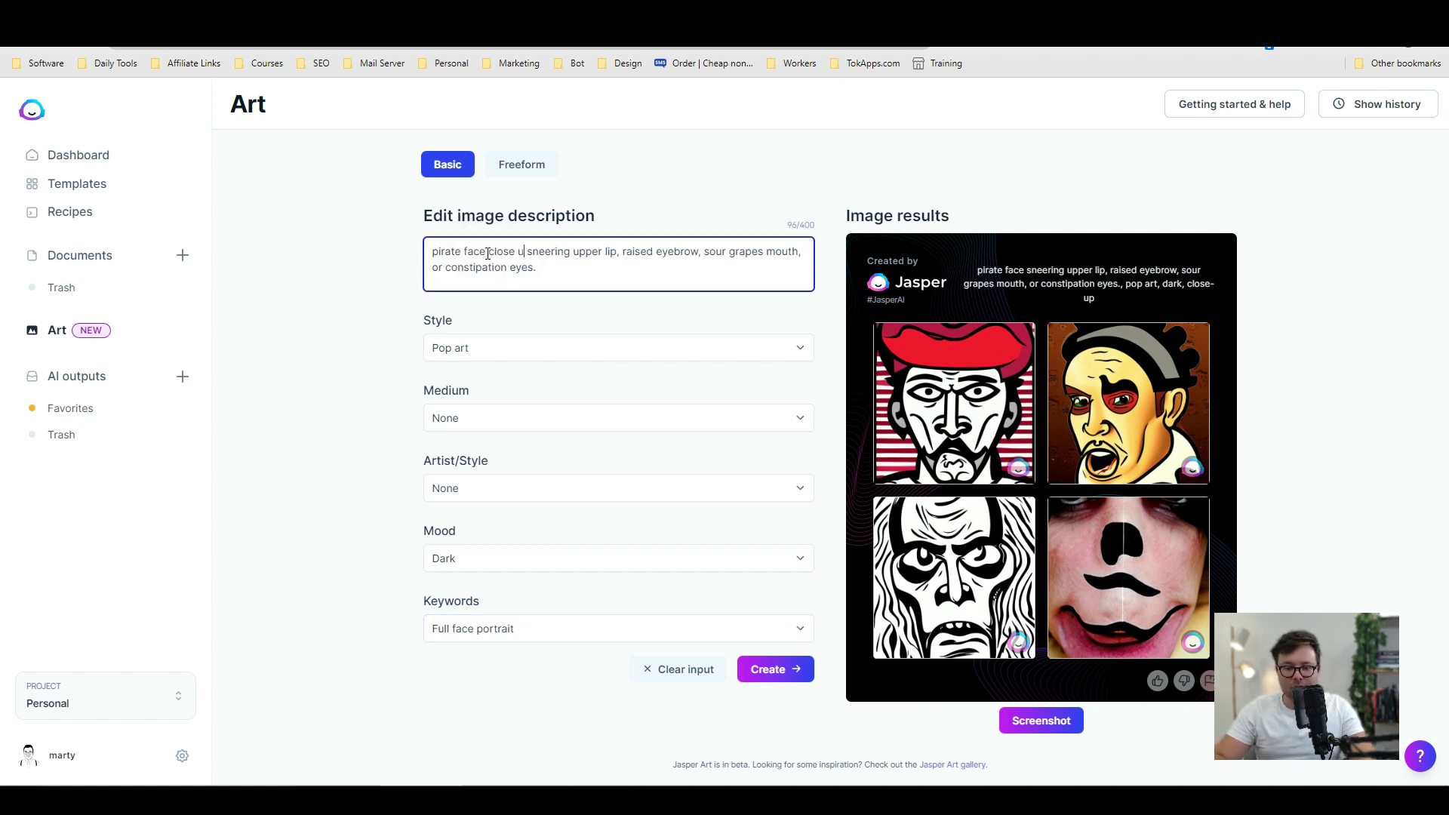
left_click(574, 268)
Reset the style to None and generate the full face portrait images
left_click(595, 348)
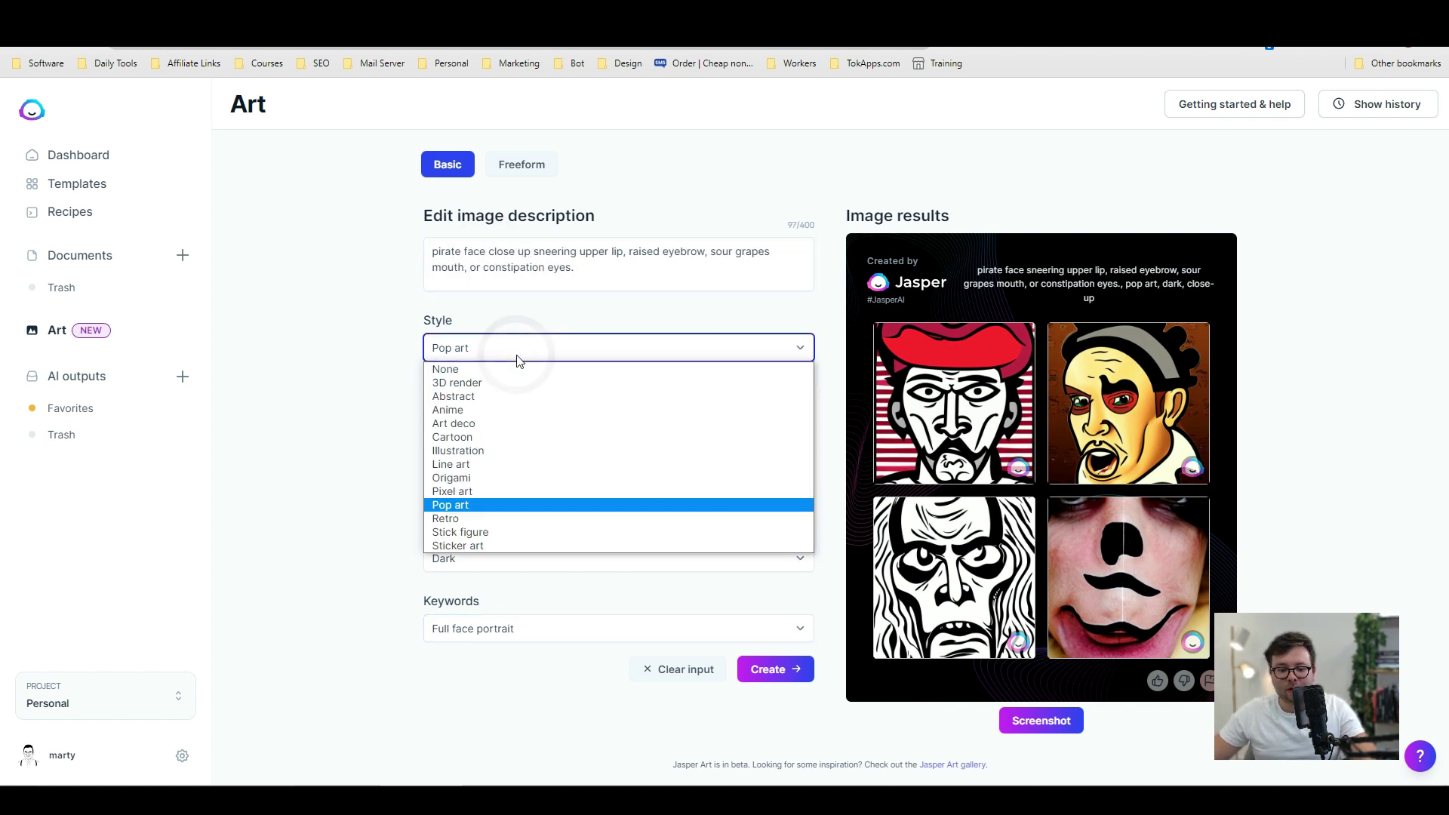
left_click(511, 370)
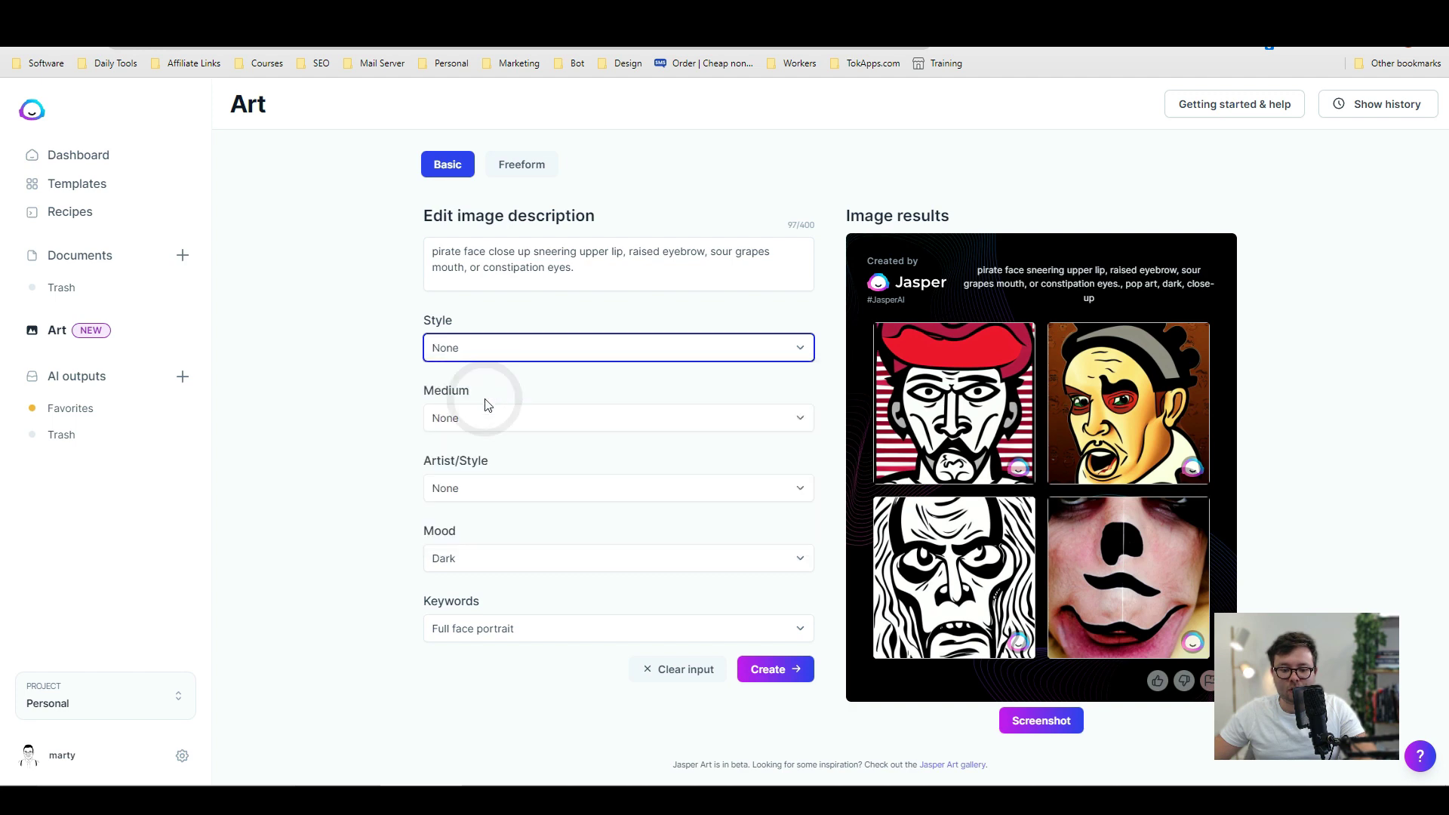
left_click(775, 670)
Enlarge each portrait: white-bandana, black-and-white and red-bandana pirates
left_click(953, 451)
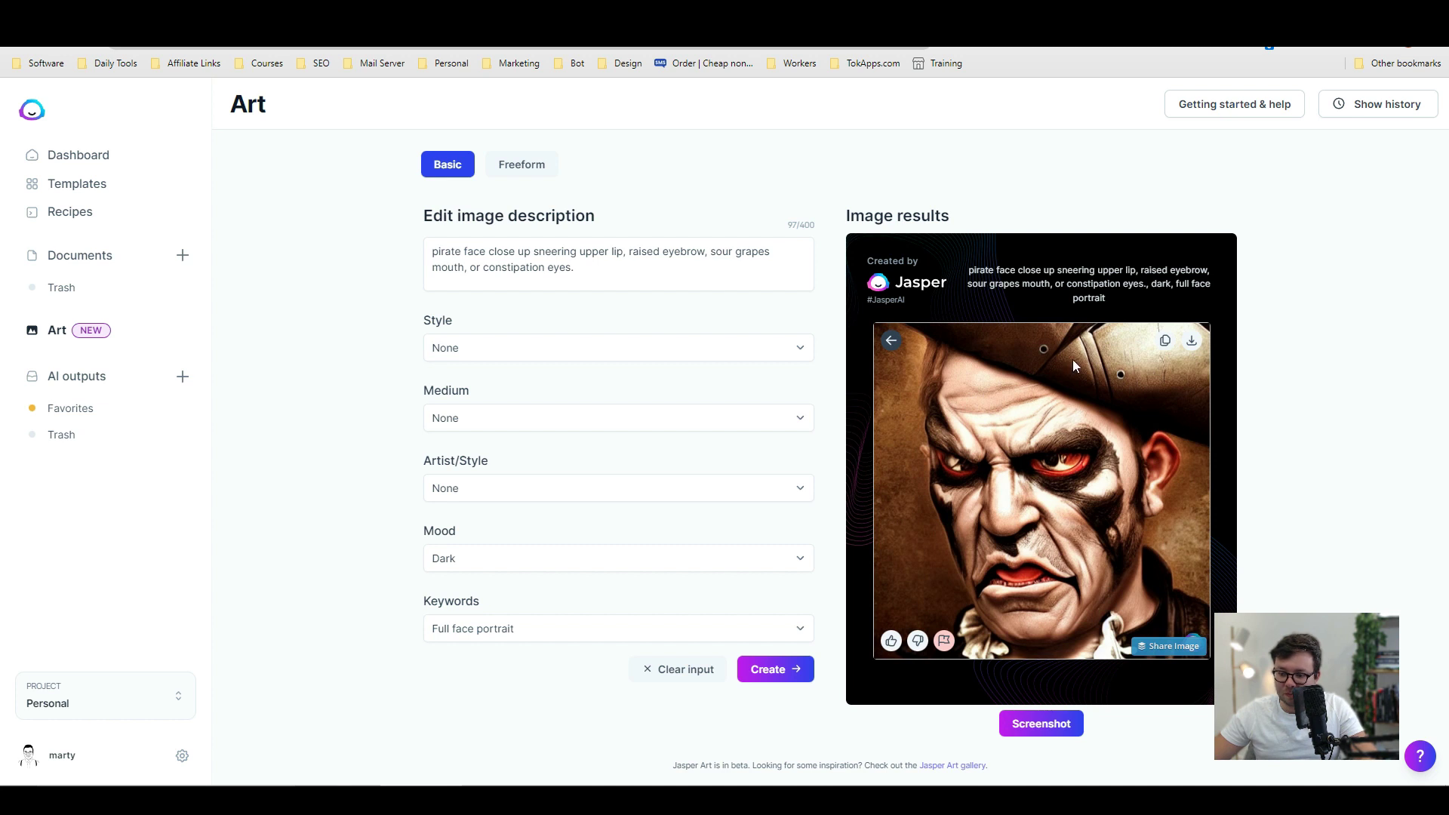
left_click(1123, 419)
left_click(1132, 456)
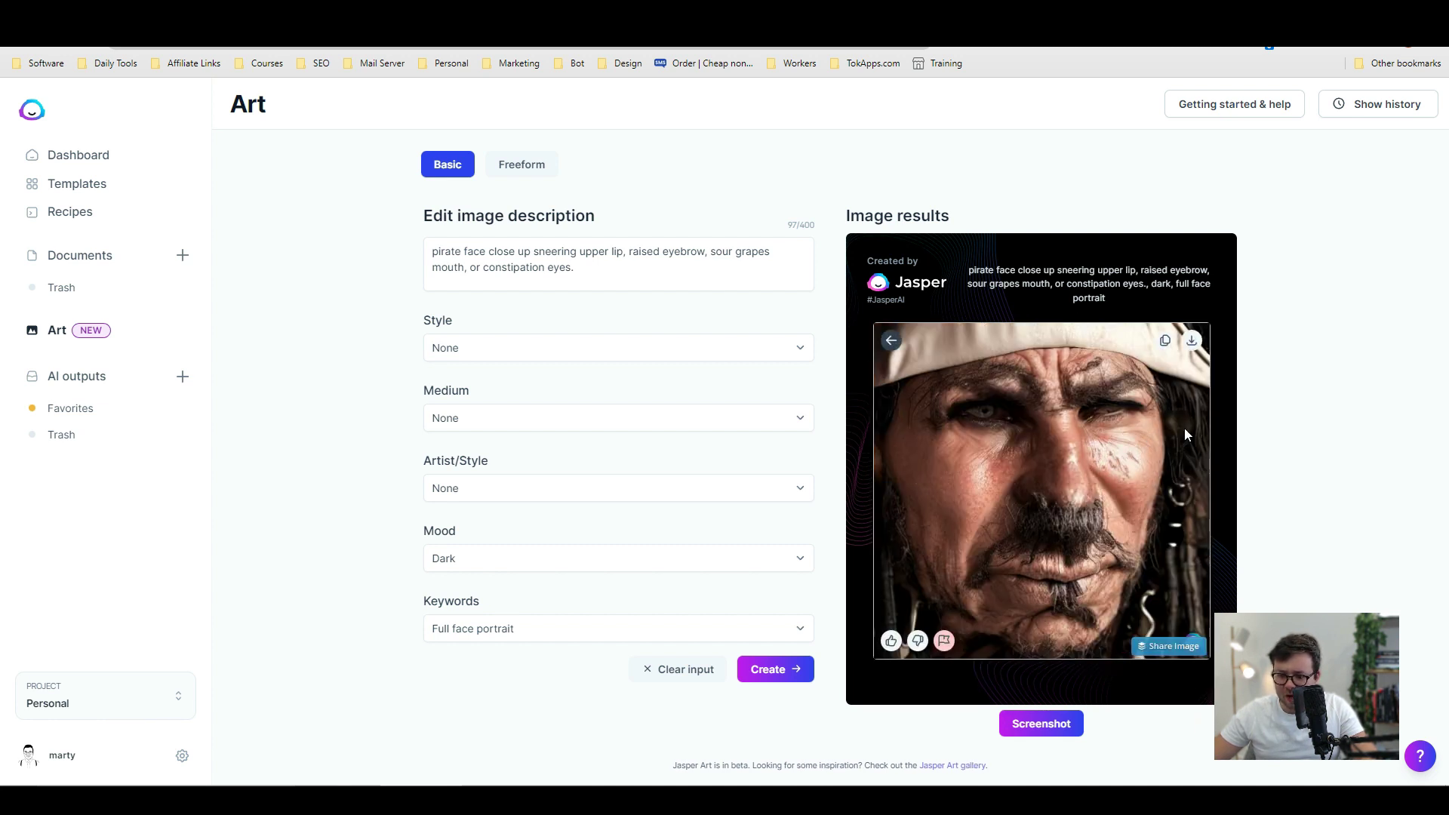
left_click(1103, 470)
left_click(1030, 563)
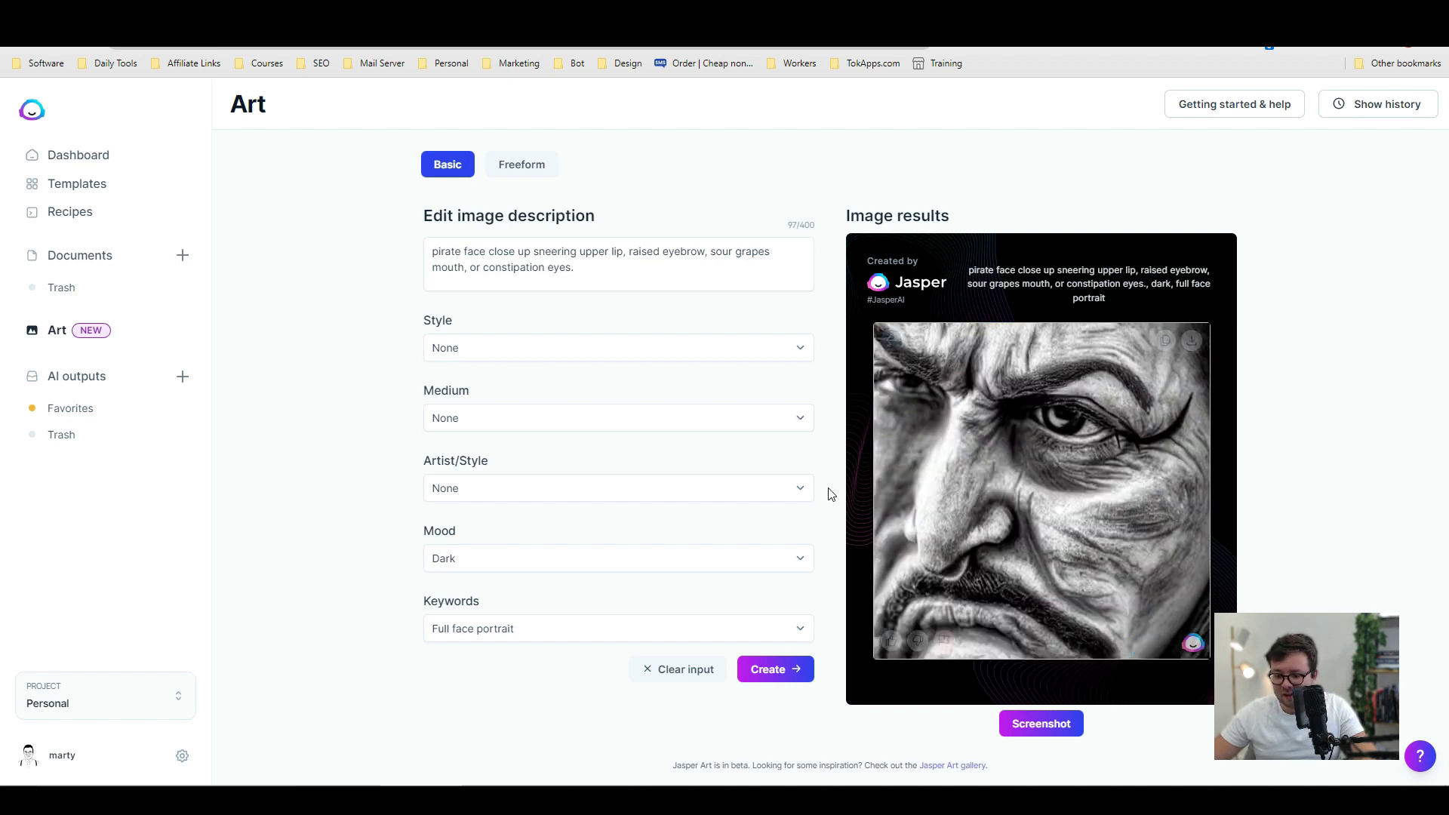
left_click(1043, 523)
left_click(1064, 649)
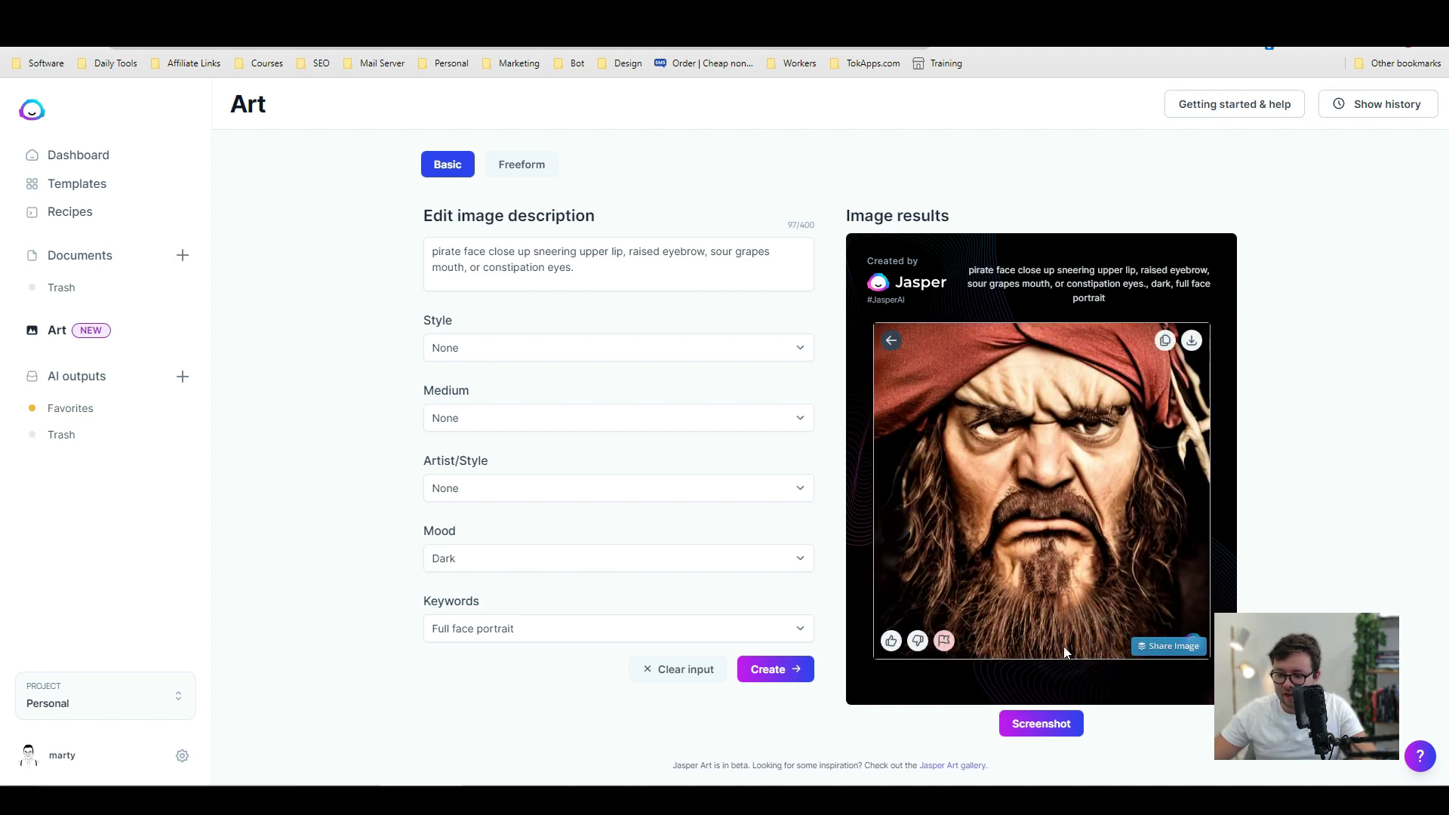
Change the keyword to Photorealistic and generate new pirate face images
left_click(1067, 551)
left_click(479, 629)
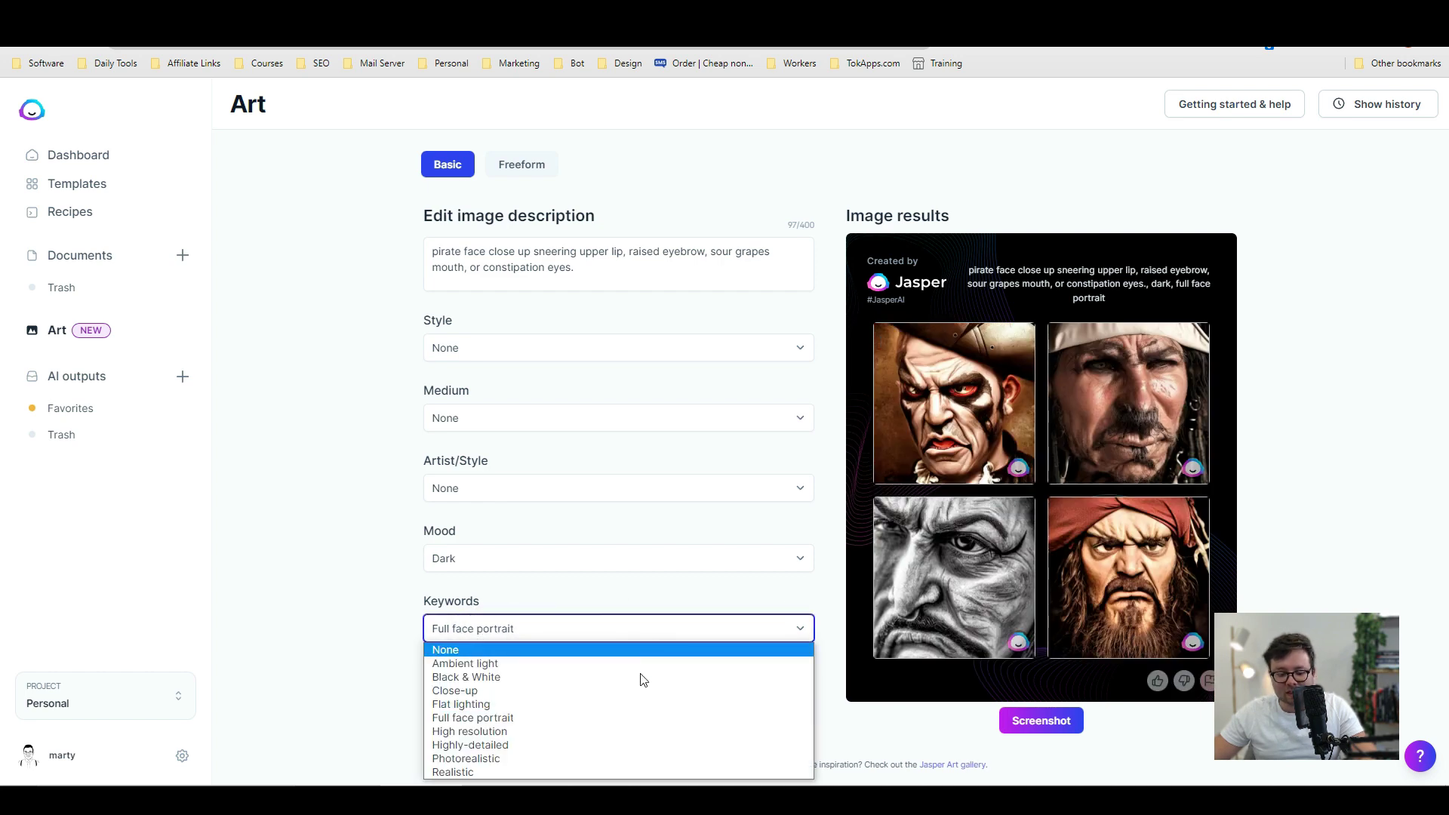
left_click(619, 758)
left_click(757, 683)
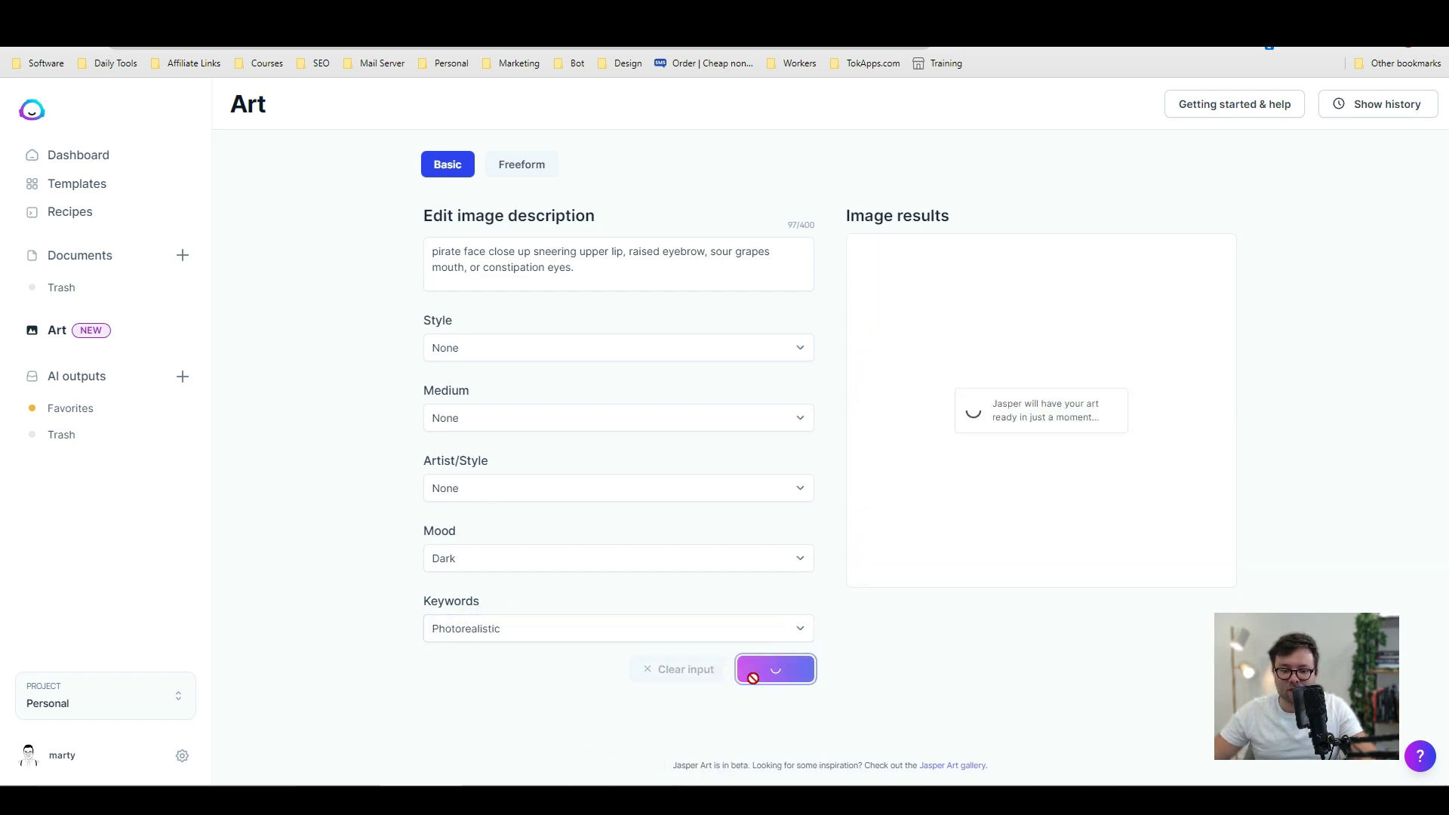
Enlarge each result: green-eyed, yellow-eyed and black-and-white bandana pirates
left_click(962, 465)
left_click(1089, 505)
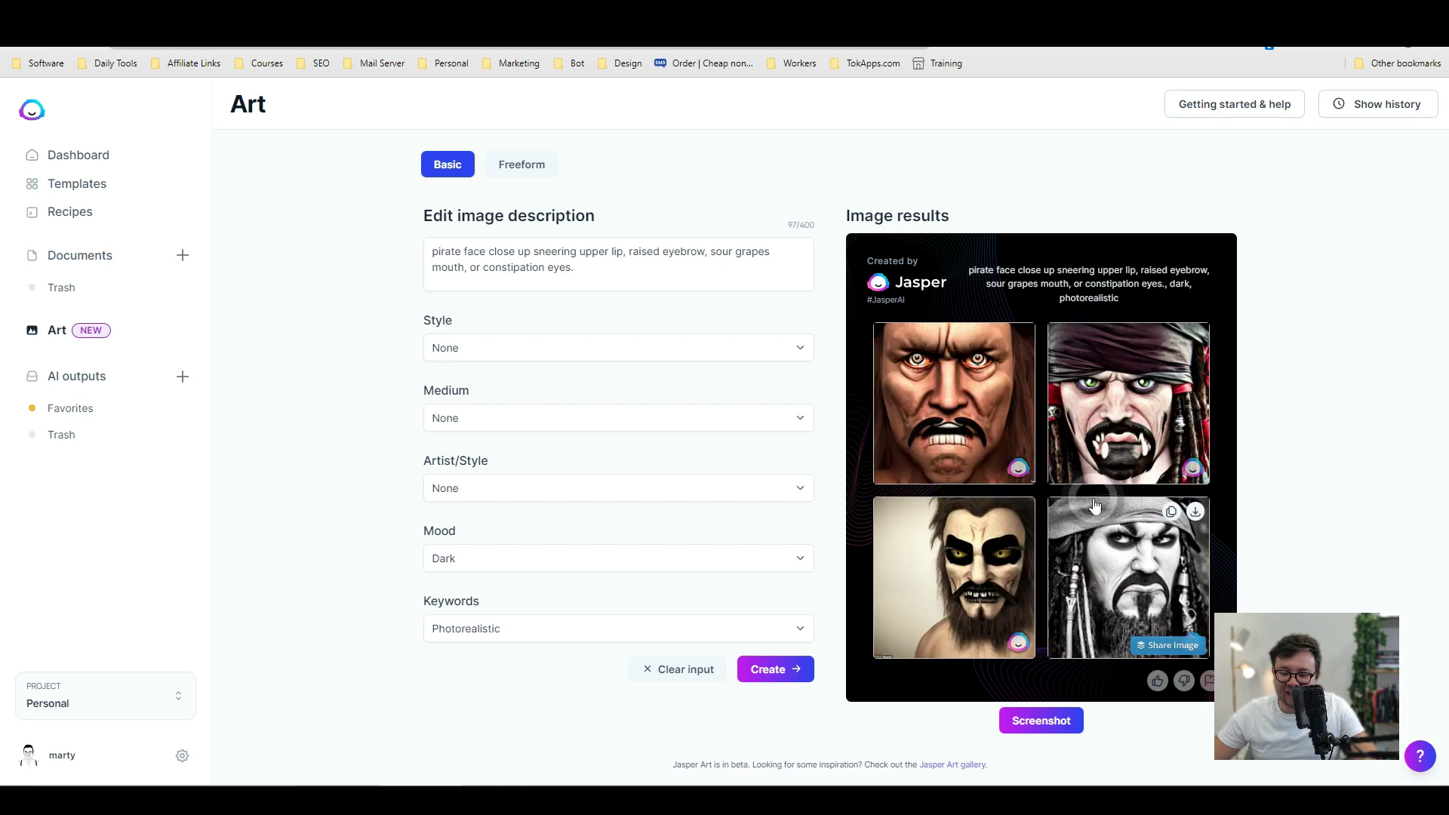
left_click(1103, 474)
left_click(1104, 509)
left_click(1090, 622)
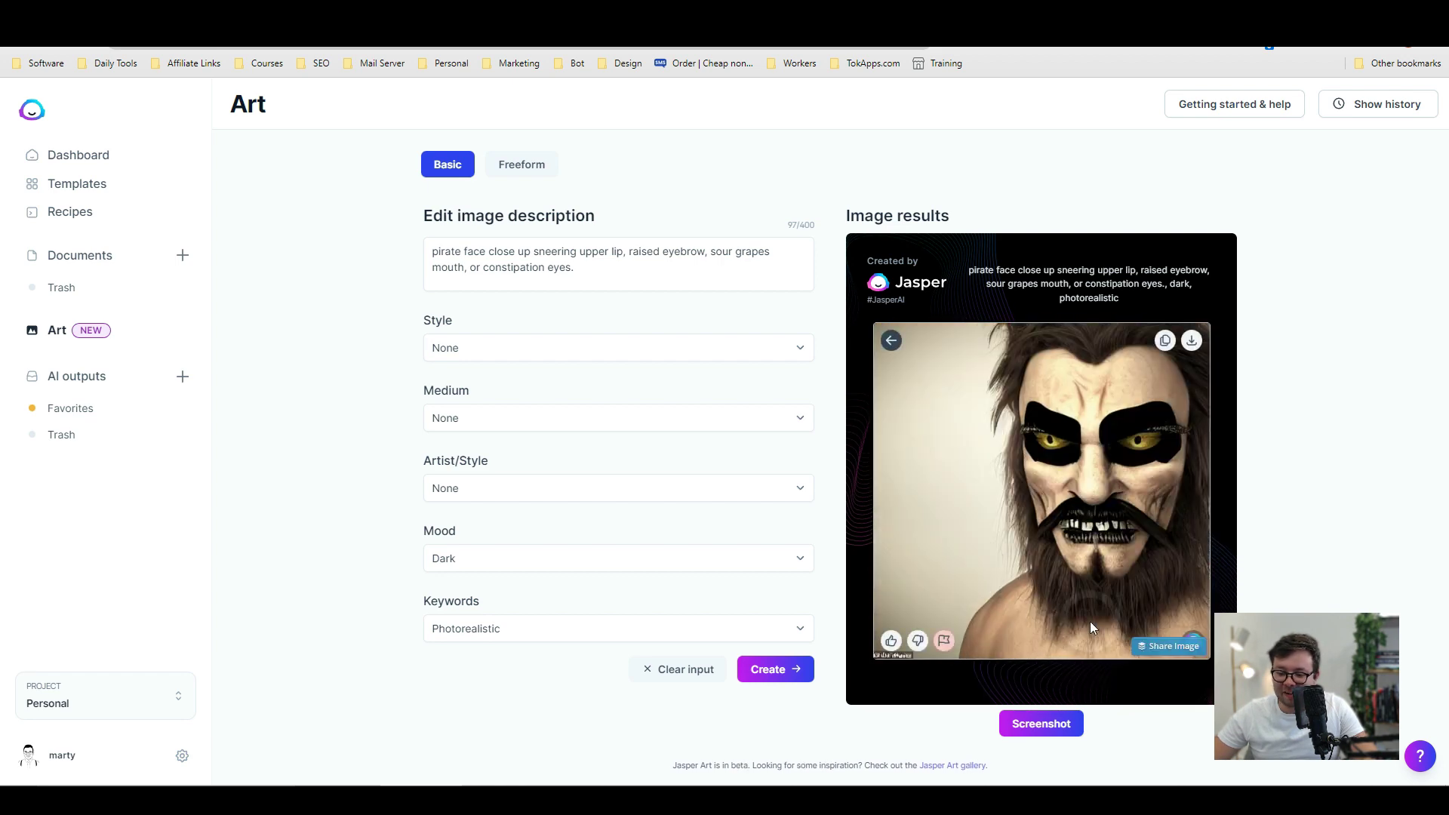
left_click(1078, 546)
left_click(1132, 551)
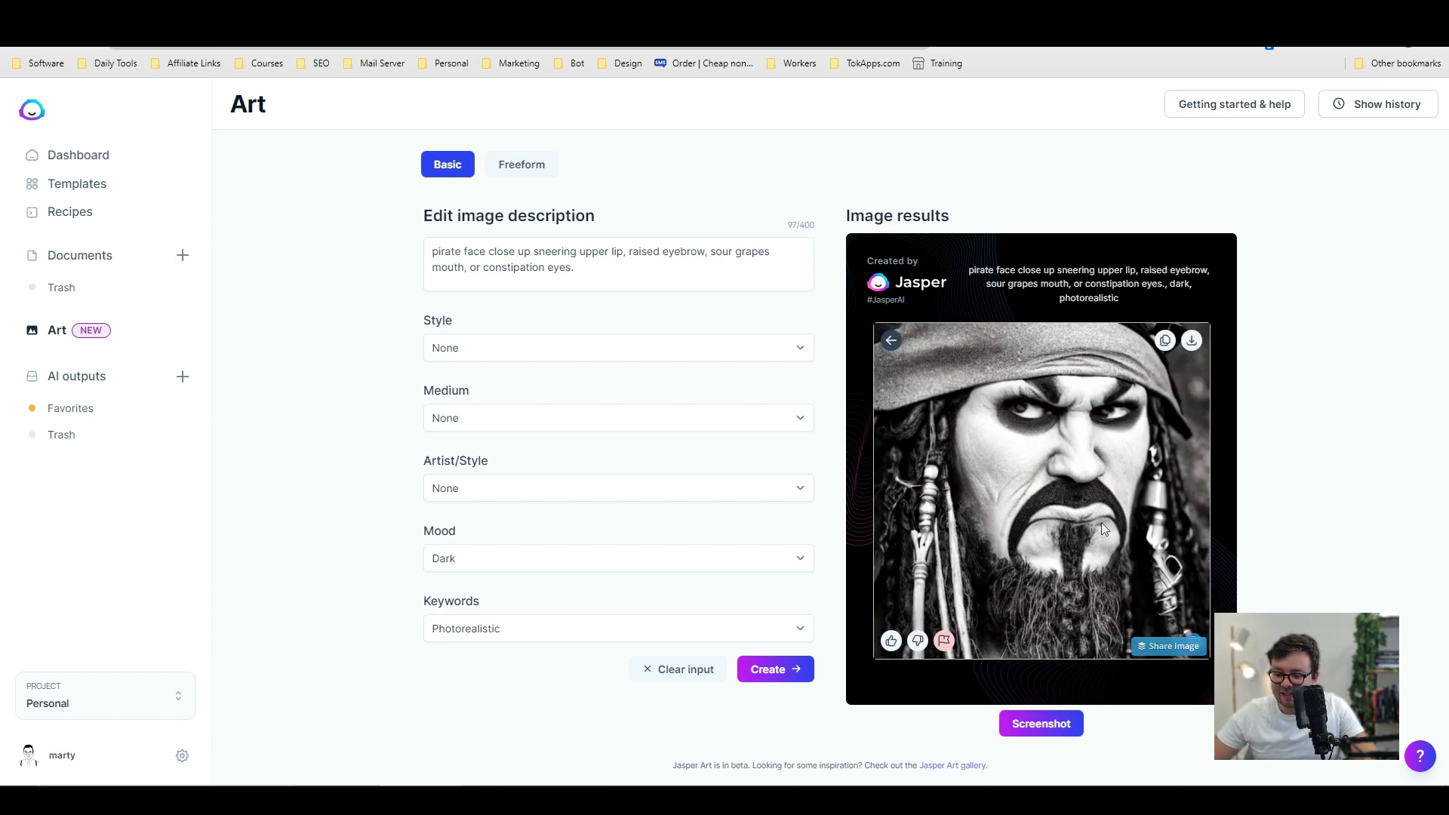